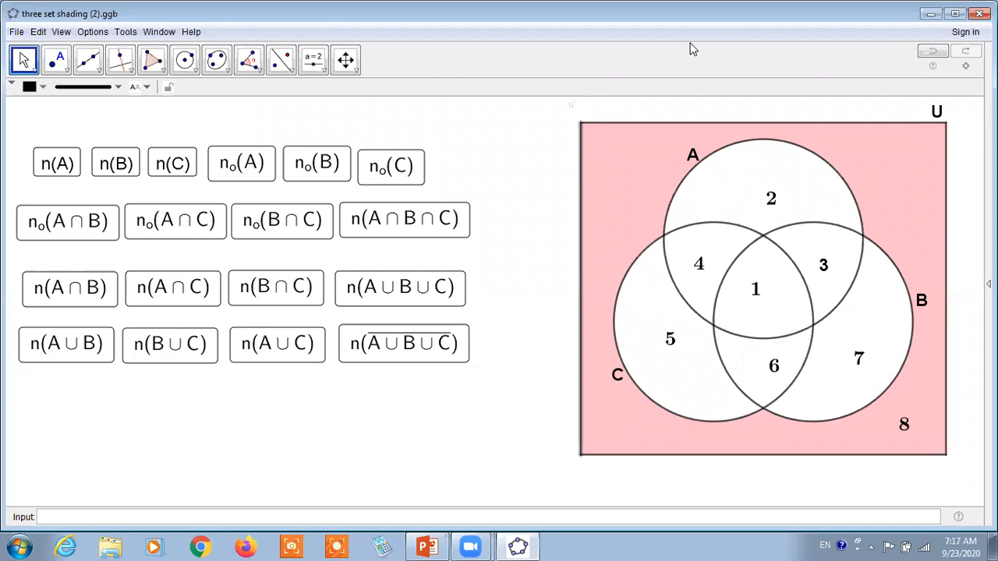
# - Circle each region number from 1 to 8 in the three-set Venn diagram with the red annotation pen
pyautogui.moveTo(756, 271); pyautogui.dragTo(753, 273)
pyautogui.moveTo(770, 173)
pyautogui.mouseDown()
pyautogui.moveTo(784, 222)
pyautogui.moveTo(797, 208)
pyautogui.mouseUp()
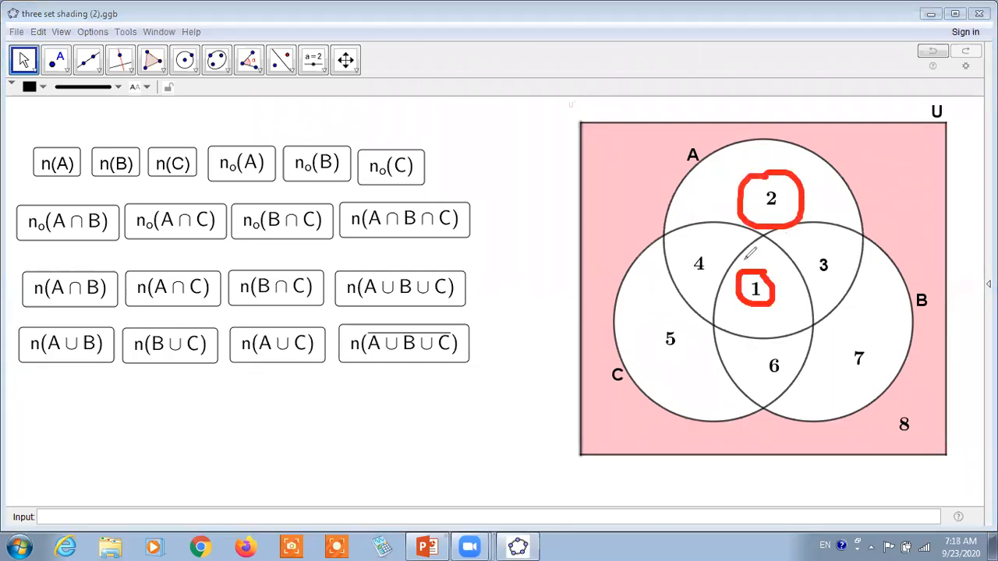
pyautogui.moveTo(712, 239)
pyautogui.mouseDown()
pyautogui.moveTo(704, 234)
pyautogui.moveTo(684, 269)
pyautogui.moveTo(714, 251)
pyautogui.moveTo(710, 241)
pyautogui.mouseUp()
pyautogui.moveTo(846, 245)
pyautogui.mouseDown()
pyautogui.moveTo(811, 246)
pyautogui.moveTo(817, 293)
pyautogui.moveTo(839, 246)
pyautogui.mouseUp()
pyautogui.moveTo(880, 334)
pyautogui.mouseDown()
pyautogui.moveTo(861, 337)
pyautogui.moveTo(887, 355)
pyautogui.moveTo(880, 332)
pyautogui.mouseUp()
pyautogui.click(773, 352)
pyautogui.moveTo(773, 351)
pyautogui.mouseDown()
pyautogui.moveTo(801, 373)
pyautogui.moveTo(798, 351)
pyautogui.mouseUp()
pyautogui.moveTo(665, 322)
pyautogui.mouseDown()
pyautogui.moveTo(704, 350)
pyautogui.moveTo(672, 326)
pyautogui.mouseUp()
pyautogui.moveTo(905, 403)
pyautogui.mouseDown()
pyautogui.moveTo(918, 431)
pyautogui.moveTo(878, 403)
pyautogui.mouseUp()
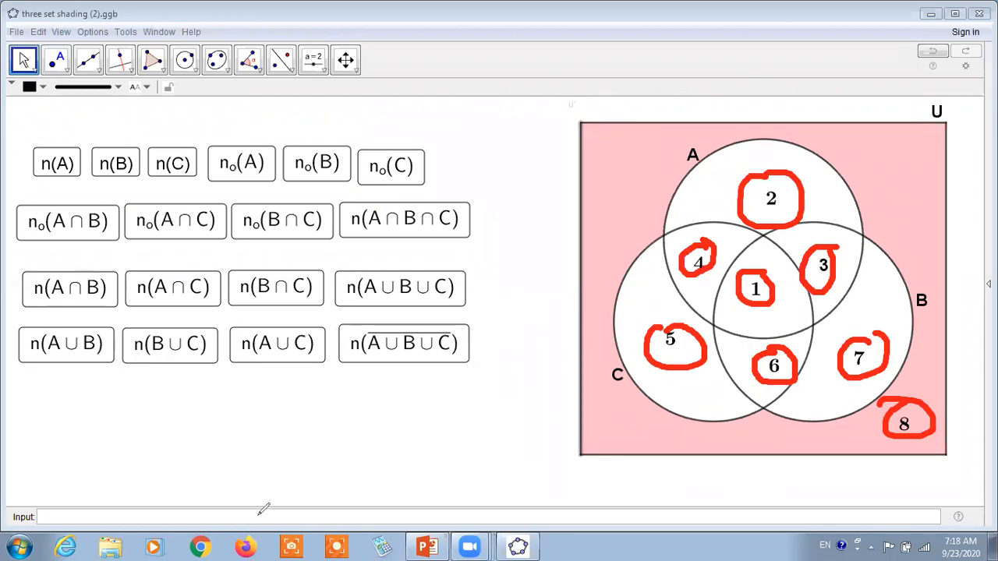
# - Sketch a large rough loop with two small overlapping loops in the empty area below the formula buttons
pyautogui.moveTo(262, 379)
pyautogui.mouseDown()
pyautogui.moveTo(320, 351)
pyautogui.moveTo(218, 399)
pyautogui.mouseUp()
pyautogui.click(422, 372)
pyautogui.moveTo(276, 431)
pyautogui.mouseDown()
pyautogui.moveTo(293, 468)
pyautogui.moveTo(269, 433)
pyautogui.mouseUp()
pyautogui.moveTo(393, 428)
pyautogui.mouseDown()
pyautogui.moveTo(340, 482)
pyautogui.moveTo(360, 428)
pyautogui.mouseUp()
# - Sketch three overlapping circles enclosed by a rectangle freehand near the Venn diagram, and clear all annotations
pyautogui.moveTo(534, 393); pyautogui.dragTo(574, 421)
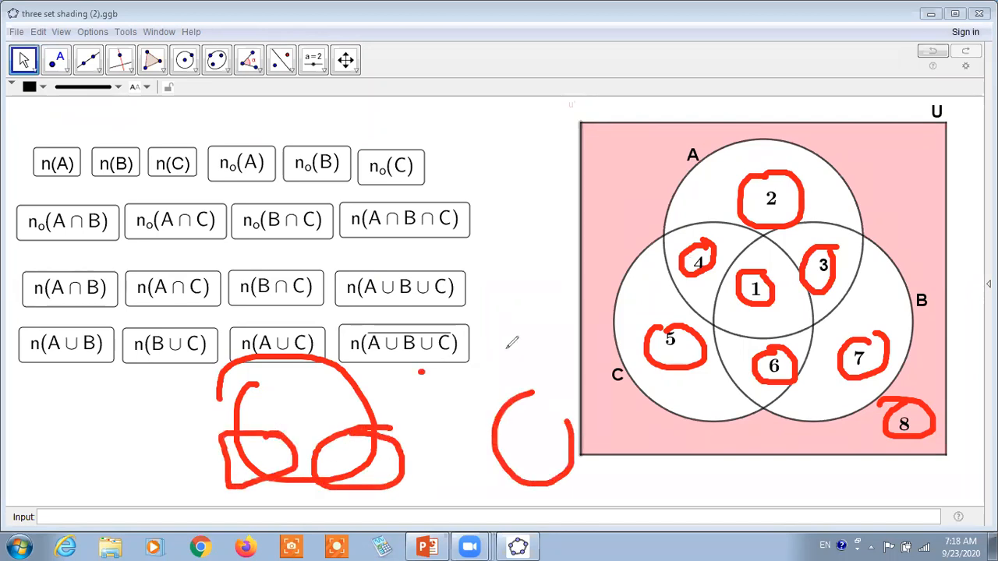
pyautogui.moveTo(527, 357); pyautogui.dragTo(494, 384)
pyautogui.moveTo(590, 403)
pyautogui.mouseDown()
pyautogui.moveTo(551, 450)
pyautogui.moveTo(565, 406)
pyautogui.mouseUp()
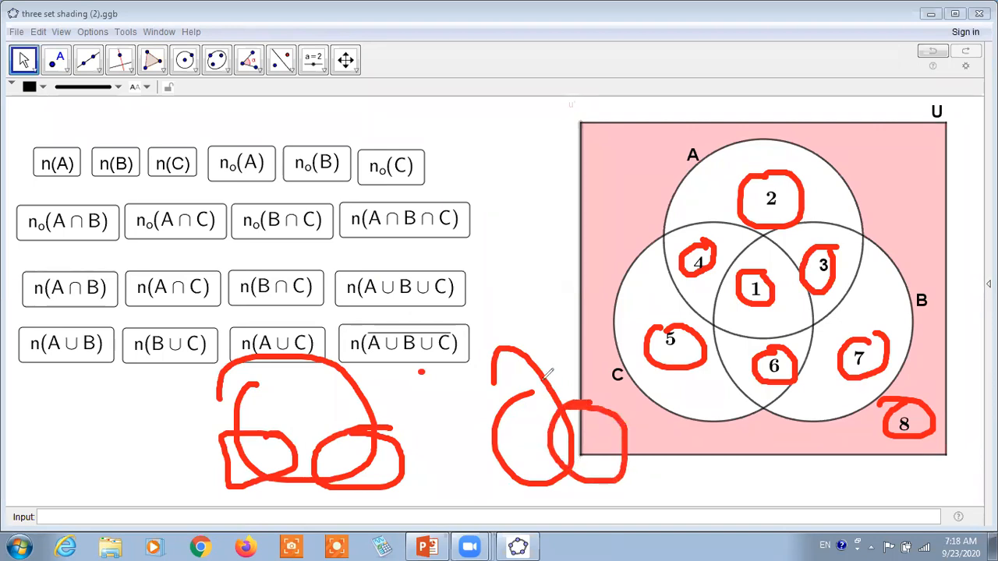
pyautogui.moveTo(552, 347)
pyautogui.mouseDown()
pyautogui.moveTo(602, 425)
pyautogui.moveTo(540, 374)
pyautogui.mouseUp()
pyautogui.moveTo(499, 313); pyautogui.dragTo(473, 490)
pyautogui.moveTo(499, 314)
pyautogui.mouseDown()
pyautogui.moveTo(686, 463)
pyautogui.moveTo(584, 507)
pyautogui.moveTo(453, 494)
pyautogui.moveTo(474, 493)
pyautogui.mouseUp()
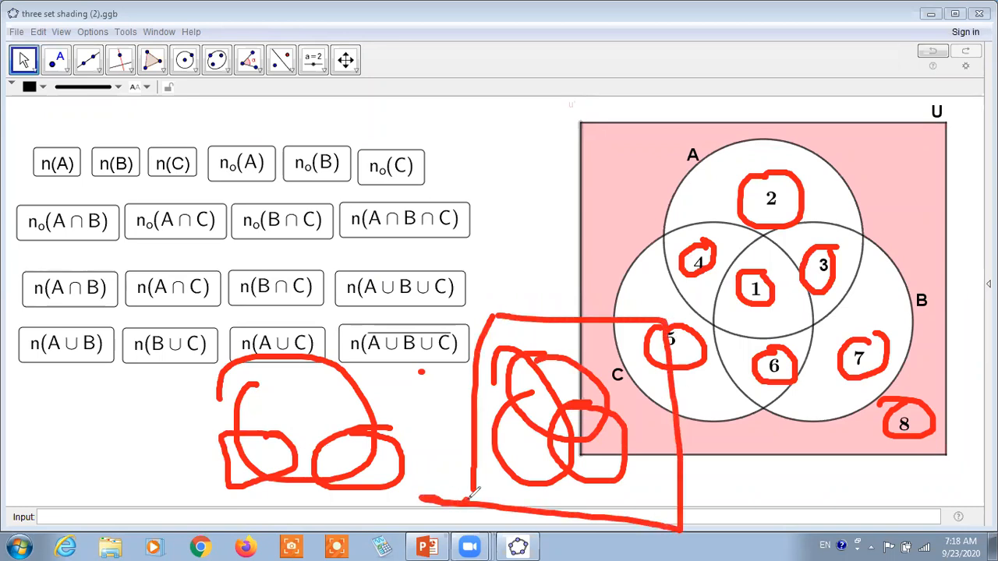
pyautogui.click(654, 100)
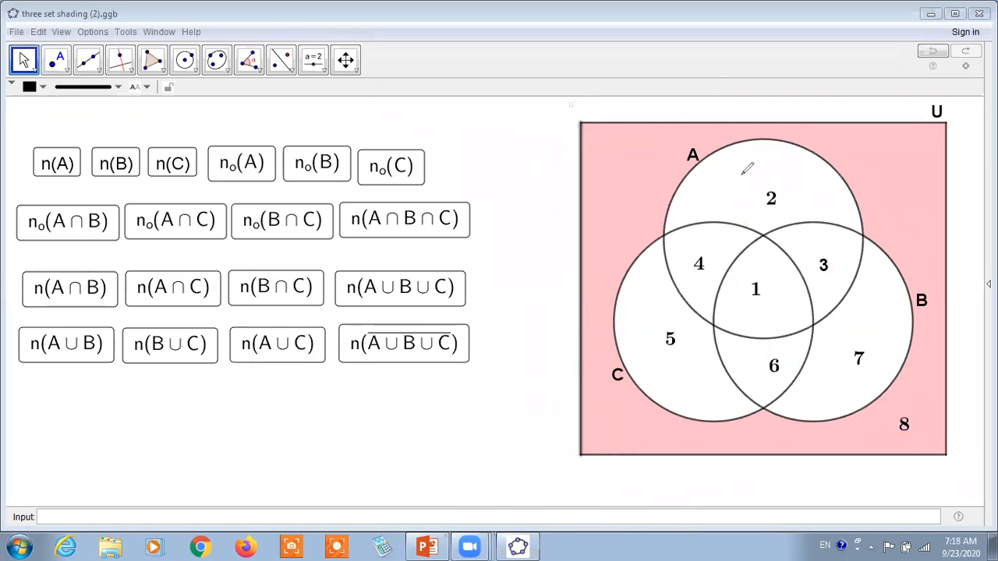
# - Put a red check mark or short stroke in every numbered region from 1 to 8 of the Venn diagram
pyautogui.moveTo(731, 179)
pyautogui.mouseDown()
pyautogui.moveTo(741, 184)
pyautogui.moveTo(758, 165)
pyautogui.mouseUp()
pyautogui.moveTo(796, 242)
pyautogui.mouseDown()
pyautogui.moveTo(809, 253)
pyautogui.moveTo(825, 239)
pyautogui.mouseUp()
pyautogui.moveTo(770, 298); pyautogui.dragTo(794, 282)
pyautogui.moveTo(706, 247); pyautogui.dragTo(717, 235)
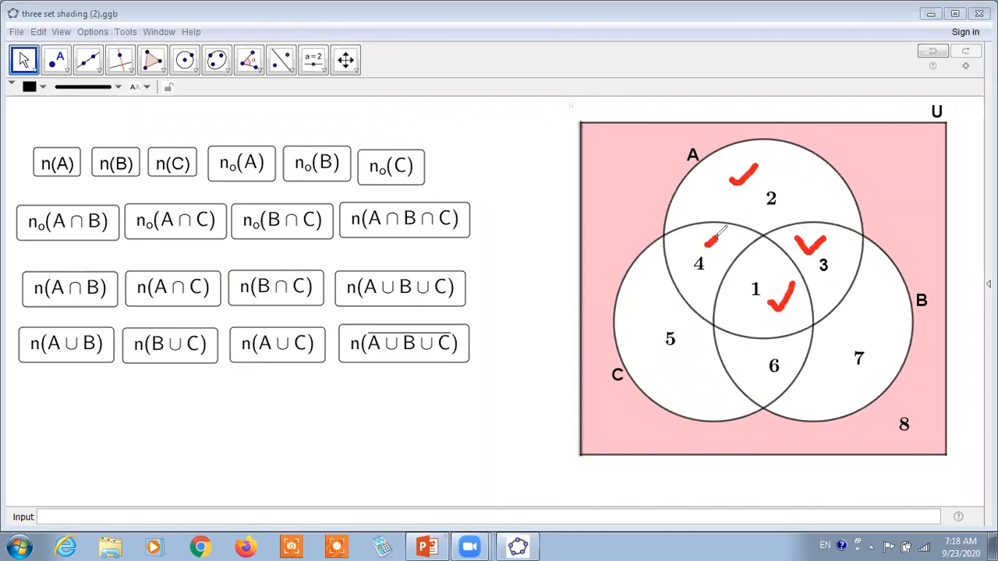
pyautogui.moveTo(686, 369); pyautogui.dragTo(759, 352)
pyautogui.moveTo(844, 348); pyautogui.dragTo(853, 336)
pyautogui.moveTo(876, 424)
pyautogui.mouseDown()
pyautogui.moveTo(889, 435)
pyautogui.moveTo(917, 423)
pyautogui.mouseUp()
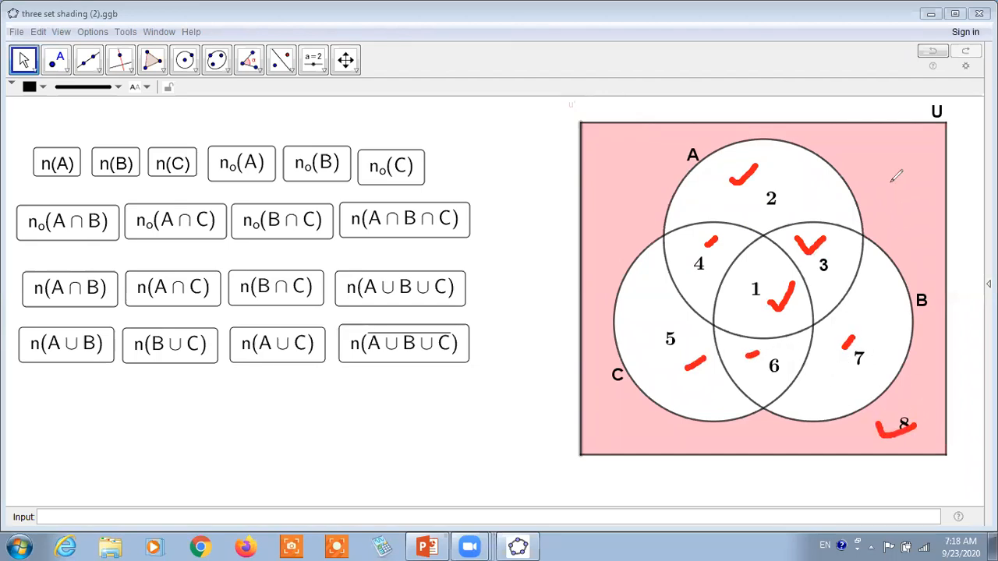
# - Mark outer region 8 with an arrow and a circle, and handwrite "Pink" with an arrow pointing to it
pyautogui.moveTo(891, 182); pyautogui.dragTo(908, 219)
pyautogui.moveTo(904, 393)
pyautogui.mouseDown()
pyautogui.moveTo(884, 421)
pyautogui.moveTo(927, 423)
pyautogui.moveTo(898, 396)
pyautogui.moveTo(890, 409)
pyautogui.mouseUp()
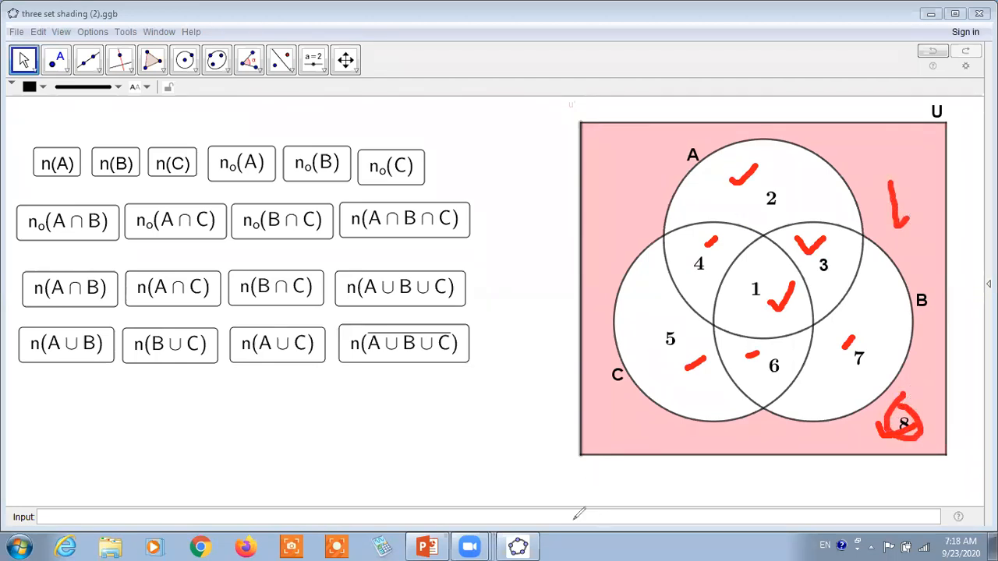
pyautogui.moveTo(457, 449); pyautogui.dragTo(462, 499)
pyautogui.moveTo(458, 444)
pyautogui.mouseDown()
pyautogui.moveTo(482, 451)
pyautogui.moveTo(464, 468)
pyautogui.moveTo(494, 496)
pyautogui.moveTo(514, 474)
pyautogui.moveTo(521, 493)
pyautogui.mouseUp()
pyautogui.moveTo(534, 454); pyautogui.dragTo(537, 499)
pyautogui.moveTo(560, 457)
pyautogui.mouseDown()
pyautogui.moveTo(543, 477)
pyautogui.moveTo(602, 491)
pyautogui.moveTo(581, 457)
pyautogui.moveTo(625, 423)
pyautogui.moveTo(621, 443)
pyautogui.mouseUp()
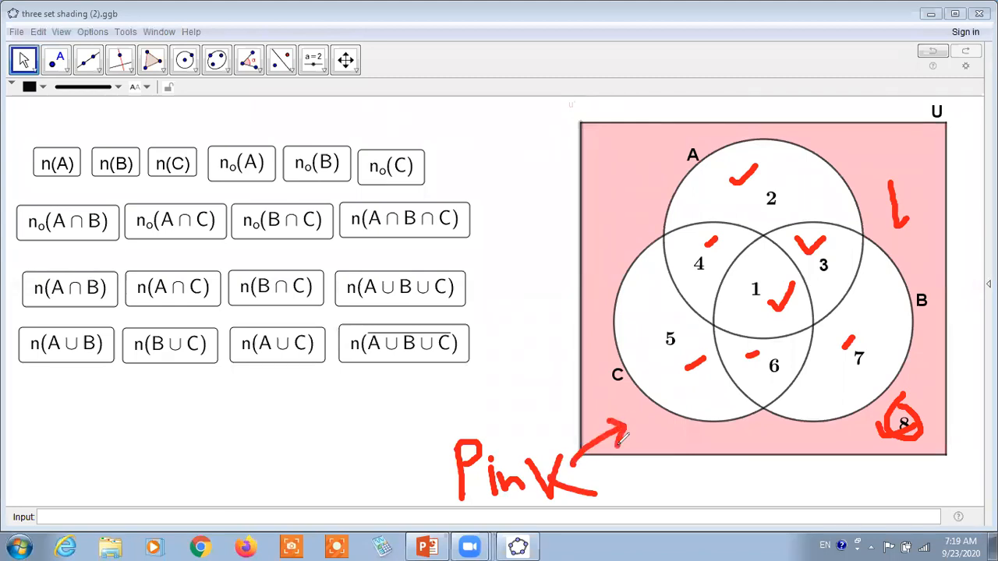
# - Handwrite a W in regions 5, 4, 2, 3, 7 and 6 of the Venn diagram
pyautogui.moveTo(643, 295)
pyautogui.mouseDown()
pyautogui.moveTo(644, 322)
pyautogui.moveTo(667, 320)
pyautogui.moveTo(680, 290)
pyautogui.moveTo(700, 290)
pyautogui.mouseUp()
pyautogui.moveTo(699, 290); pyautogui.dragTo(722, 254)
pyautogui.moveTo(743, 192)
pyautogui.mouseDown()
pyautogui.moveTo(760, 207)
pyautogui.moveTo(768, 194)
pyautogui.mouseUp()
pyautogui.moveTo(813, 259)
pyautogui.mouseDown()
pyautogui.moveTo(828, 284)
pyautogui.moveTo(845, 263)
pyautogui.mouseUp()
pyautogui.moveTo(865, 299)
pyautogui.mouseDown()
pyautogui.moveTo(883, 314)
pyautogui.moveTo(905, 291)
pyautogui.mouseUp()
pyautogui.moveTo(747, 377); pyautogui.dragTo(791, 337)
# - Handwrite the SetColor command with the arguments 8 and "Pink" in brackets below the formula buttons, and put a check mark before it
pyautogui.moveTo(126, 405)
pyautogui.mouseDown()
pyautogui.moveTo(159, 456)
pyautogui.moveTo(167, 439)
pyautogui.moveTo(188, 461)
pyautogui.mouseUp()
pyautogui.moveTo(212, 413)
pyautogui.mouseDown()
pyautogui.moveTo(226, 468)
pyautogui.moveTo(241, 421)
pyautogui.moveTo(296, 456)
pyautogui.moveTo(328, 430)
pyautogui.moveTo(392, 421)
pyautogui.moveTo(428, 429)
pyautogui.moveTo(431, 460)
pyautogui.mouseUp()
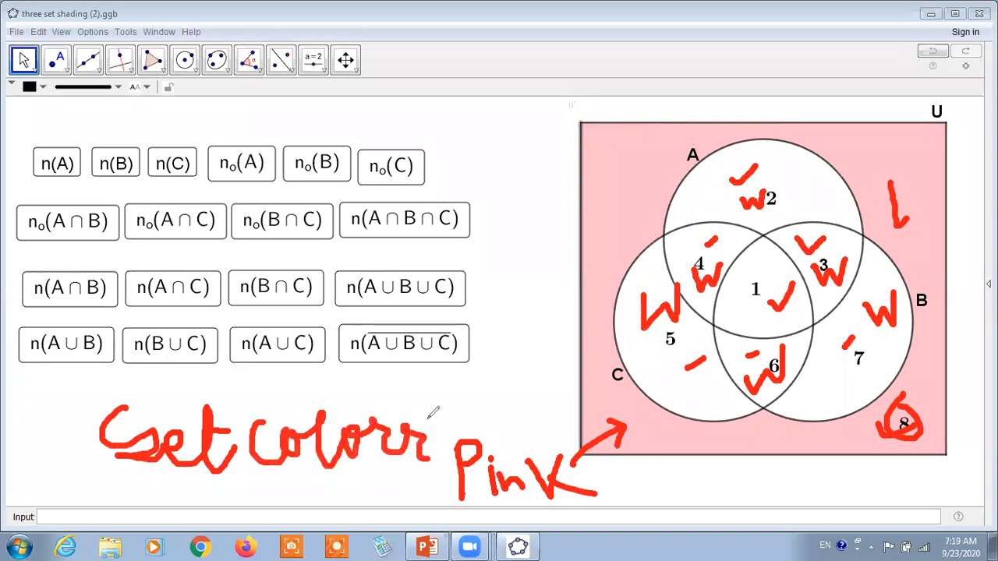
pyautogui.moveTo(476, 380)
pyautogui.mouseDown()
pyautogui.moveTo(429, 398)
pyautogui.moveTo(466, 493)
pyautogui.mouseUp()
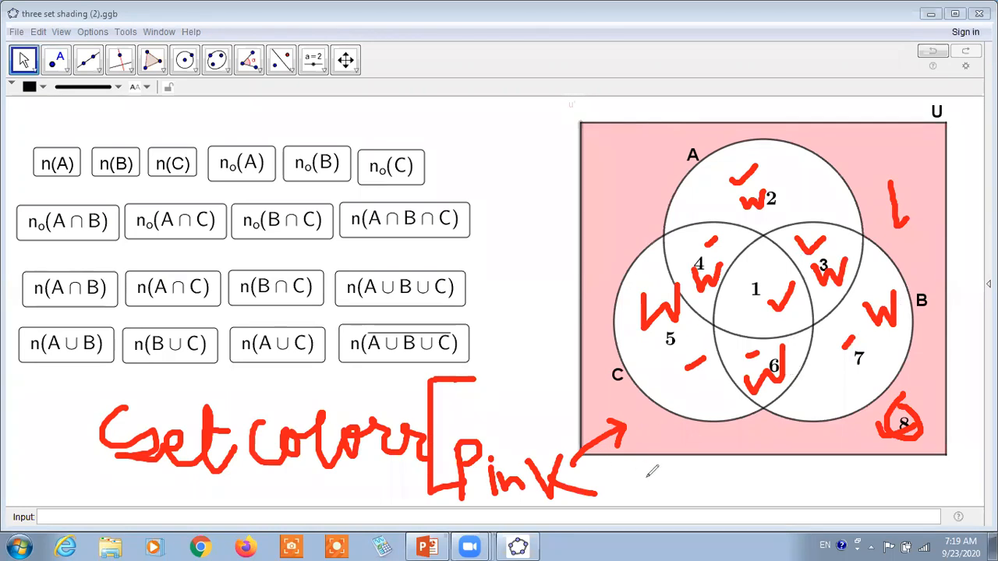
pyautogui.moveTo(466, 394)
pyautogui.mouseDown()
pyautogui.moveTo(453, 406)
pyautogui.moveTo(460, 424)
pyautogui.moveTo(467, 394)
pyautogui.moveTo(510, 403)
pyautogui.moveTo(535, 437)
pyautogui.moveTo(546, 400)
pyautogui.moveTo(552, 428)
pyautogui.moveTo(585, 424)
pyautogui.moveTo(606, 413)
pyautogui.moveTo(600, 421)
pyautogui.moveTo(632, 379)
pyautogui.moveTo(623, 460)
pyautogui.mouseUp()
pyautogui.click(480, 418)
pyautogui.moveTo(37, 434); pyautogui.dragTo(123, 394)
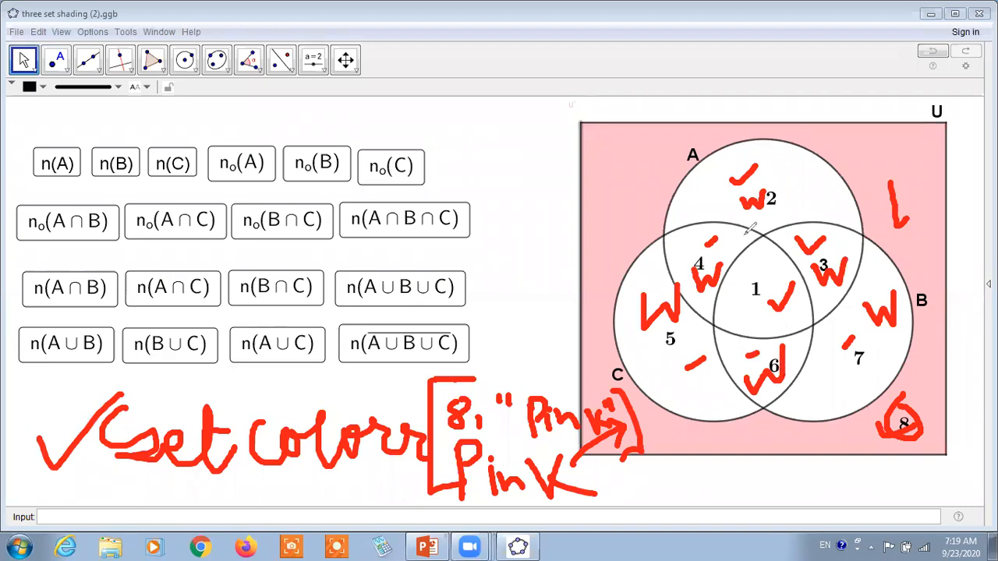
# - Tick regions 2 and 1, trace a circle around set A, and clear all annotations
pyautogui.moveTo(787, 178); pyautogui.dragTo(845, 171)
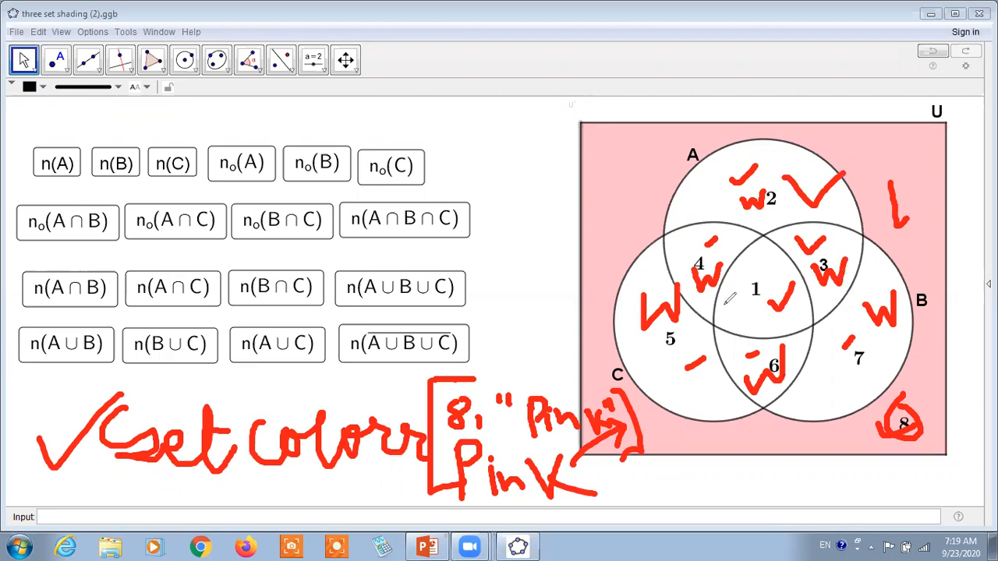
pyautogui.moveTo(739, 304); pyautogui.dragTo(780, 288)
pyautogui.moveTo(757, 144)
pyautogui.mouseDown()
pyautogui.moveTo(686, 187)
pyautogui.moveTo(698, 273)
pyautogui.moveTo(857, 277)
pyautogui.moveTo(818, 165)
pyautogui.moveTo(767, 167)
pyautogui.mouseUp()
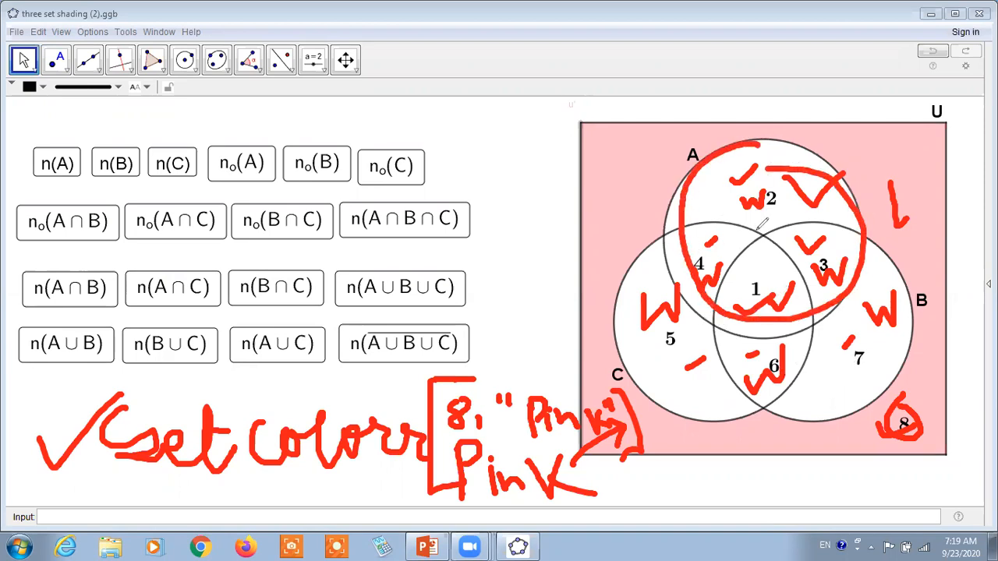
pyautogui.click(673, 103)
# - Tick regions 2, 1, 3 and 4 and write a P on the edge of set A, and clear the annotations
pyautogui.moveTo(729, 166)
pyautogui.mouseDown()
pyautogui.moveTo(747, 186)
pyautogui.moveTo(769, 146)
pyautogui.mouseUp()
pyautogui.moveTo(758, 277)
pyautogui.mouseDown()
pyautogui.moveTo(767, 278)
pyautogui.moveTo(782, 239)
pyautogui.moveTo(821, 213)
pyautogui.mouseUp()
pyautogui.moveTo(714, 241)
pyautogui.mouseDown()
pyautogui.moveTo(718, 248)
pyautogui.moveTo(730, 215)
pyautogui.mouseUp()
pyautogui.moveTo(831, 170)
pyautogui.mouseDown()
pyautogui.moveTo(842, 199)
pyautogui.moveTo(848, 166)
pyautogui.mouseUp()
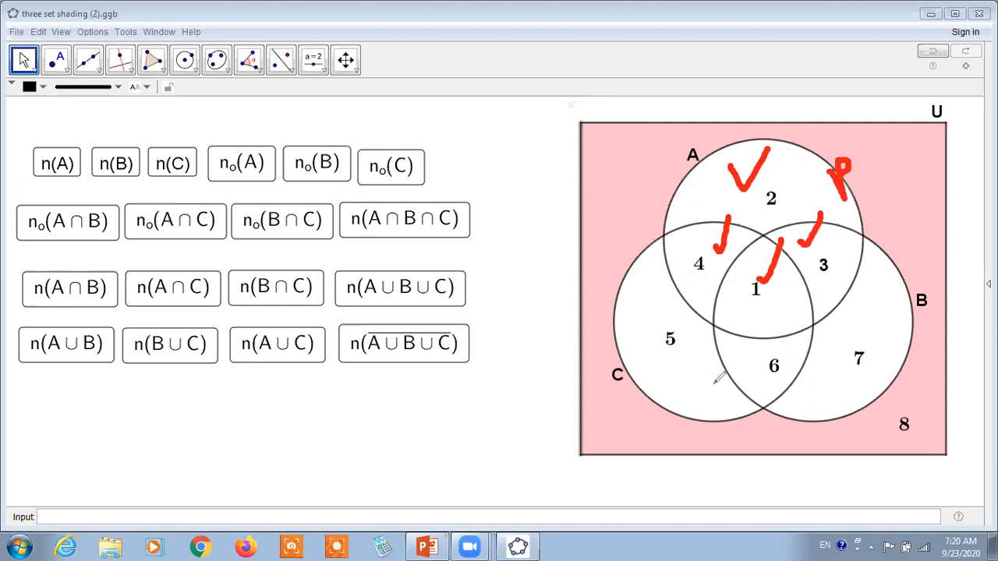
pyautogui.click(775, 304)
pyautogui.click(818, 297)
pyautogui.click(787, 353)
pyautogui.click(689, 385)
pyautogui.click(752, 295)
pyautogui.click(768, 378)
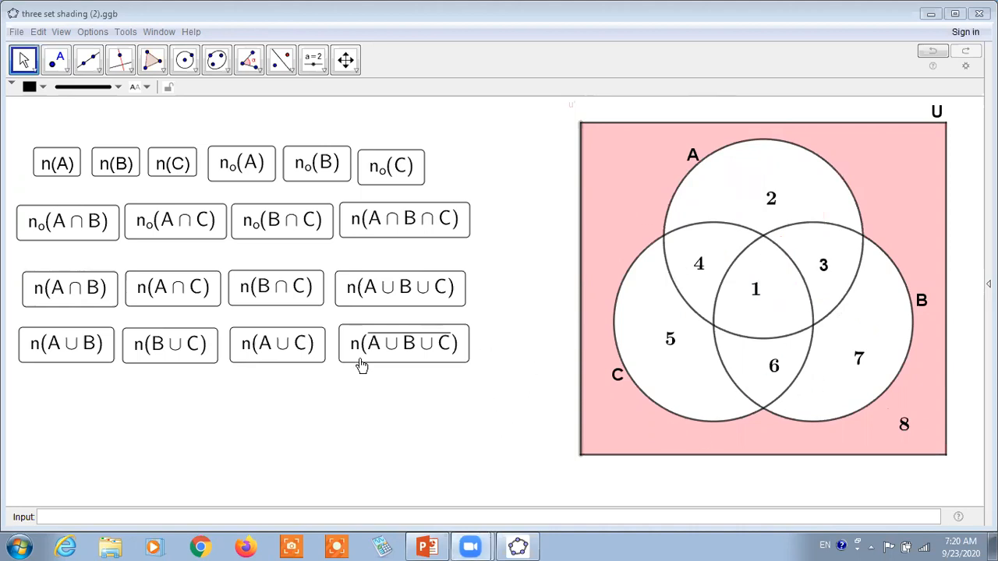
# - Shade n(A), nₒ(A∩B), nₒ(A∩C) and nₒ(B∩C) in turn on the Venn diagram
pyautogui.click(60, 166)
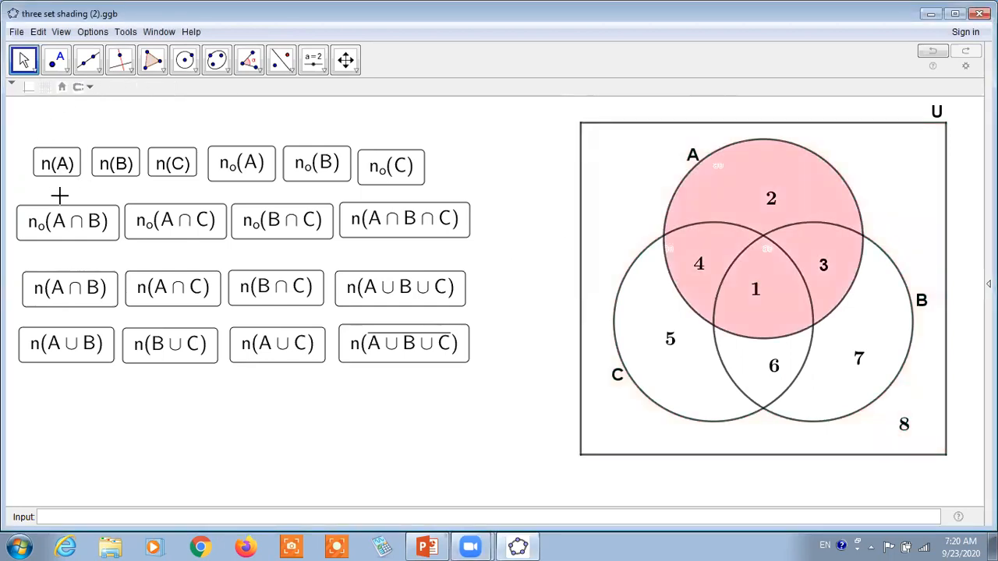
pyautogui.click(56, 221)
pyautogui.click(142, 226)
pyautogui.click(261, 239)
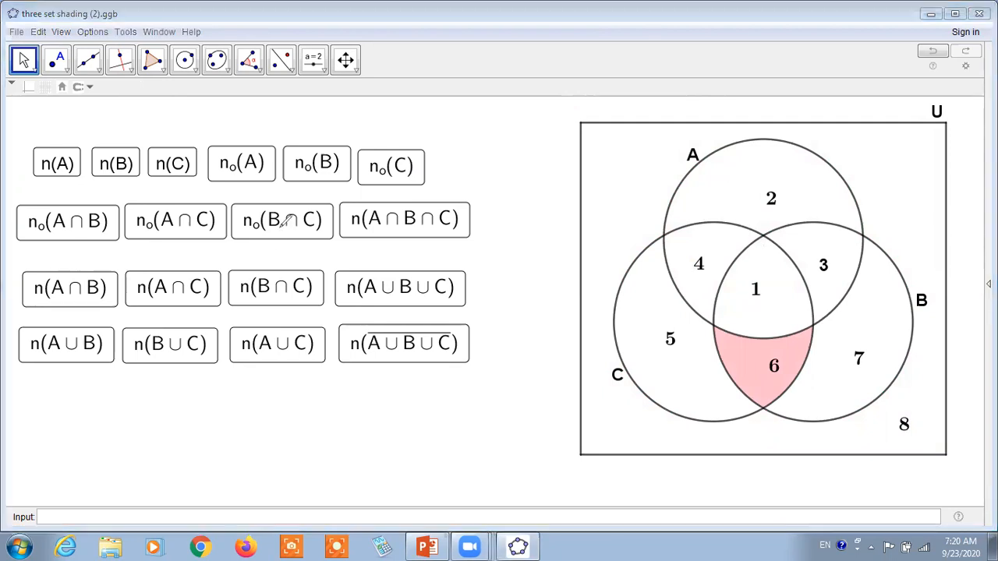
# - Handwrite the notations nₒ(B∩C) and A∩C in red below the formula buttons
pyautogui.moveTo(184, 414)
pyautogui.mouseDown()
pyautogui.moveTo(227, 425)
pyautogui.moveTo(226, 446)
pyautogui.moveTo(244, 436)
pyautogui.mouseUp()
pyautogui.moveTo(284, 401); pyautogui.dragTo(285, 453)
pyautogui.moveTo(297, 402)
pyautogui.mouseDown()
pyautogui.moveTo(312, 408)
pyautogui.moveTo(302, 449)
pyautogui.mouseUp()
pyautogui.moveTo(339, 415)
pyautogui.mouseDown()
pyautogui.moveTo(367, 409)
pyautogui.moveTo(363, 444)
pyautogui.mouseUp()
pyautogui.moveTo(404, 403)
pyautogui.mouseDown()
pyautogui.moveTo(406, 438)
pyautogui.moveTo(425, 419)
pyautogui.moveTo(409, 444)
pyautogui.mouseUp()
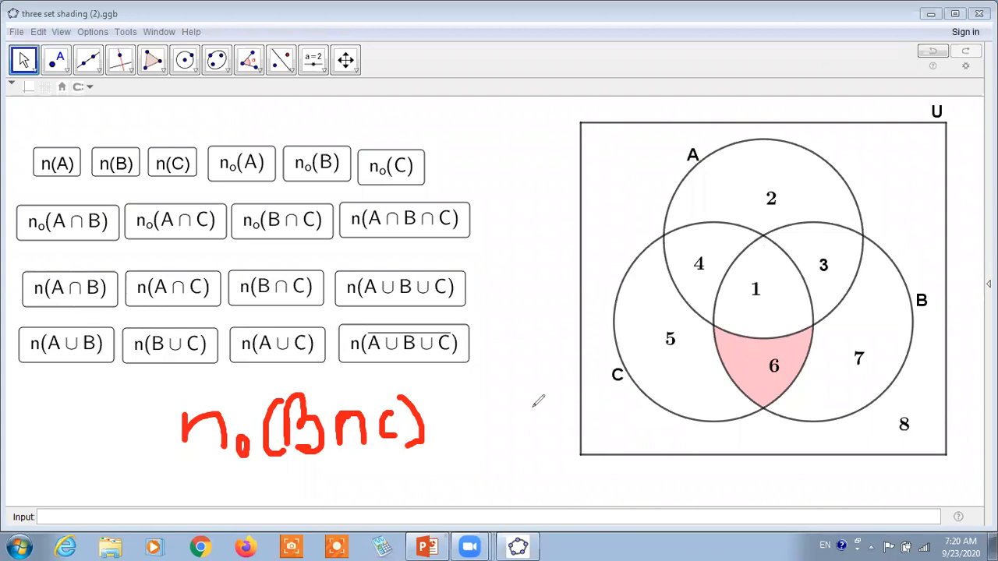
pyautogui.moveTo(497, 419)
pyautogui.mouseDown()
pyautogui.moveTo(531, 393)
pyautogui.moveTo(530, 418)
pyautogui.mouseUp()
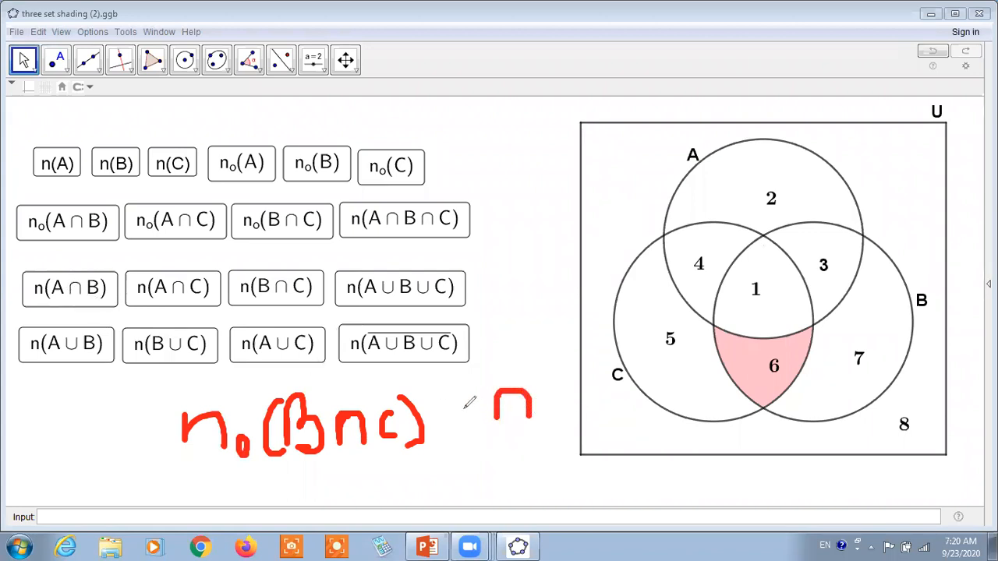
pyautogui.moveTo(458, 433)
pyautogui.mouseDown()
pyautogui.moveTo(472, 388)
pyautogui.moveTo(490, 429)
pyautogui.moveTo(490, 410)
pyautogui.mouseUp()
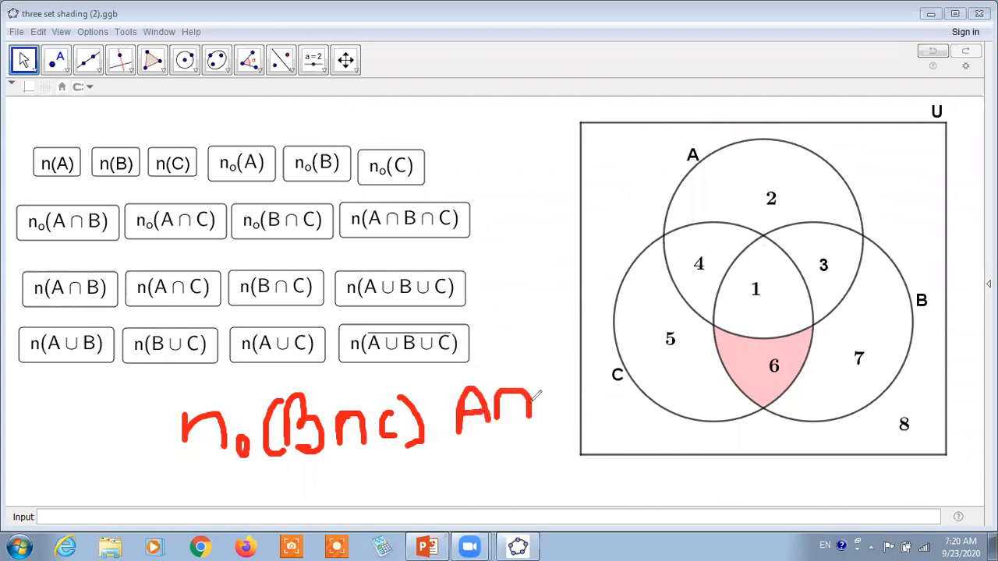
pyautogui.moveTo(554, 391); pyautogui.dragTo(567, 414)
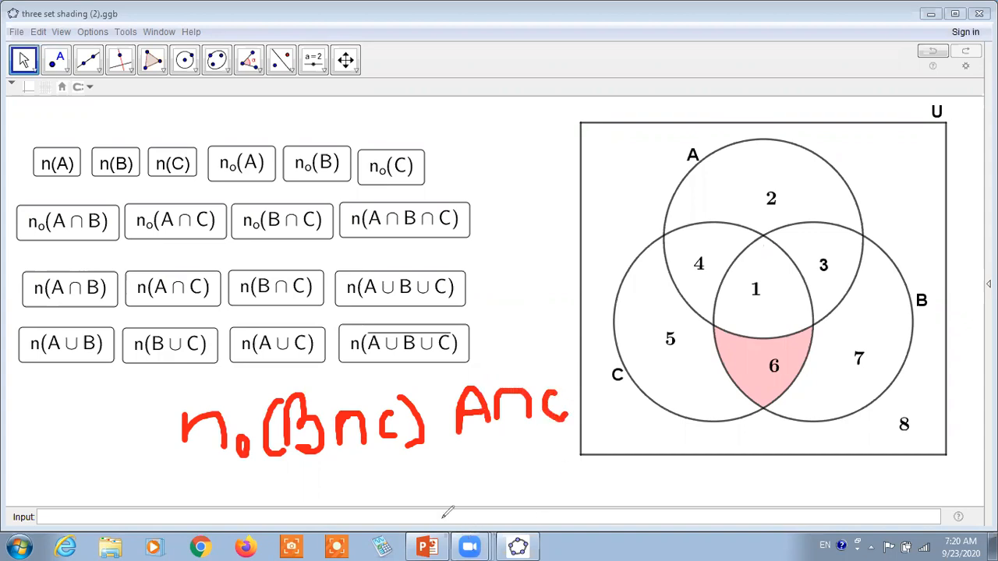
# - Annotate A∩C with the handwritten LaTeX code $\A\Cap C$ and a loop around it, and clear all annotations
pyautogui.moveTo(522, 457)
pyautogui.mouseDown()
pyautogui.moveTo(499, 466)
pyautogui.moveTo(524, 479)
pyautogui.moveTo(498, 488)
pyautogui.mouseUp()
pyautogui.moveTo(547, 458); pyautogui.dragTo(581, 496)
pyautogui.moveTo(594, 457)
pyautogui.mouseDown()
pyautogui.moveTo(595, 491)
pyautogui.moveTo(631, 492)
pyautogui.moveTo(617, 476)
pyautogui.moveTo(675, 491)
pyautogui.mouseUp()
pyautogui.moveTo(702, 455)
pyautogui.mouseDown()
pyautogui.moveTo(680, 472)
pyautogui.moveTo(743, 490)
pyautogui.moveTo(771, 448)
pyautogui.moveTo(792, 490)
pyautogui.mouseUp()
pyautogui.moveTo(828, 460)
pyautogui.mouseDown()
pyautogui.moveTo(808, 462)
pyautogui.moveTo(830, 485)
pyautogui.mouseUp()
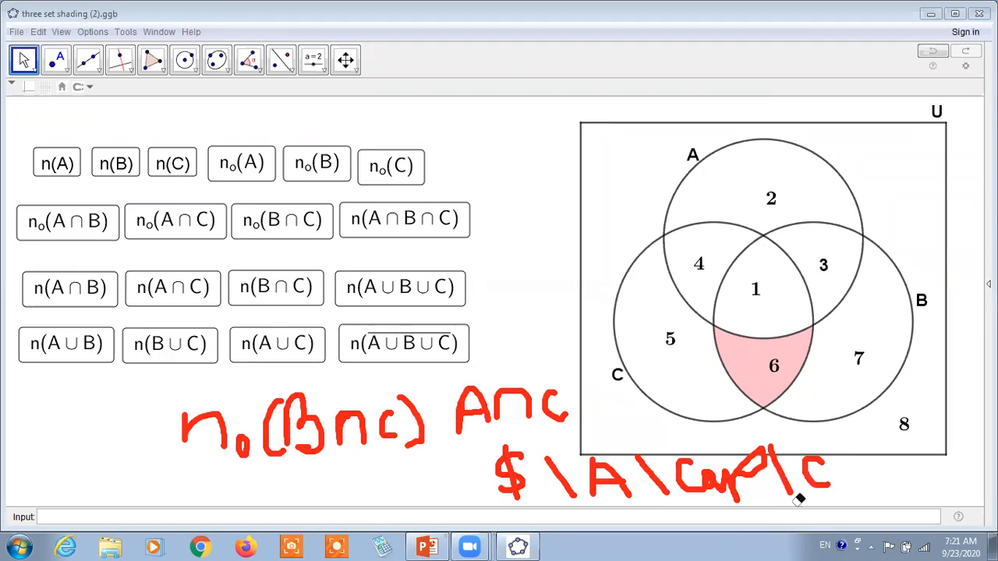
pyautogui.moveTo(787, 488); pyautogui.dragTo(785, 471)
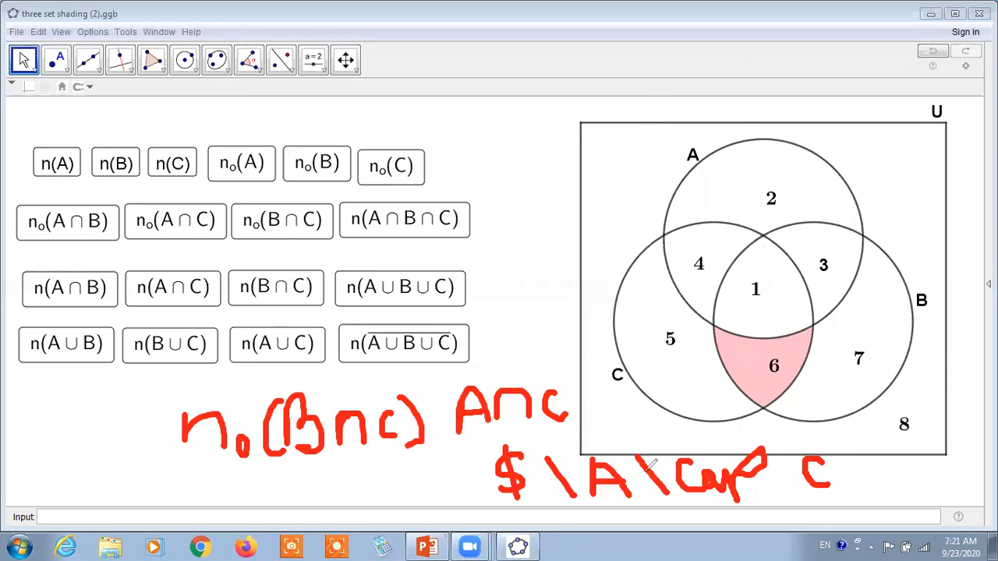
pyautogui.moveTo(903, 446)
pyautogui.mouseDown()
pyautogui.moveTo(880, 458)
pyautogui.moveTo(889, 489)
pyautogui.moveTo(872, 488)
pyautogui.mouseUp()
pyautogui.moveTo(868, 440); pyautogui.dragTo(908, 483)
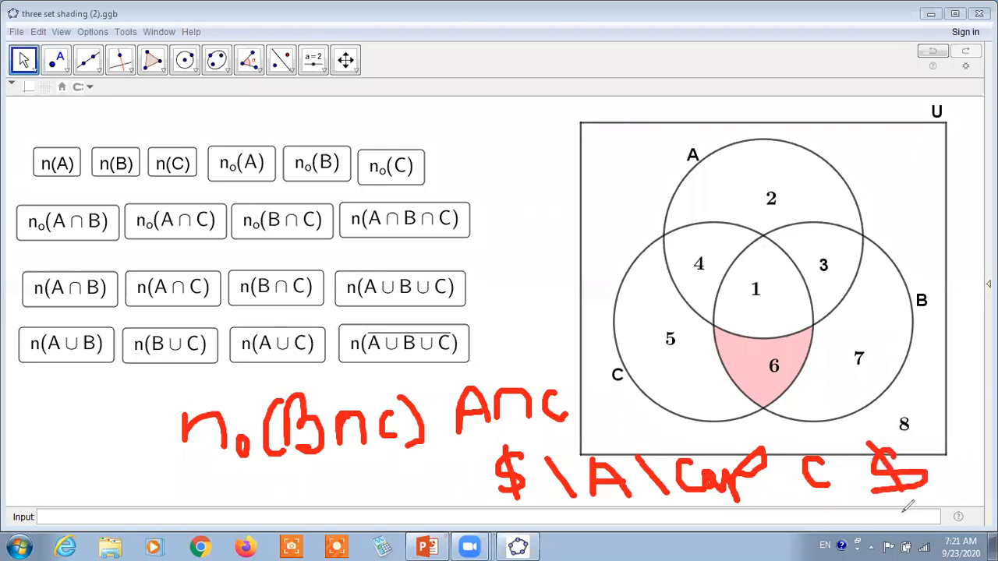
pyautogui.moveTo(566, 369)
pyautogui.mouseDown()
pyautogui.moveTo(469, 363)
pyautogui.moveTo(497, 439)
pyautogui.moveTo(557, 359)
pyautogui.moveTo(563, 368)
pyautogui.mouseUp()
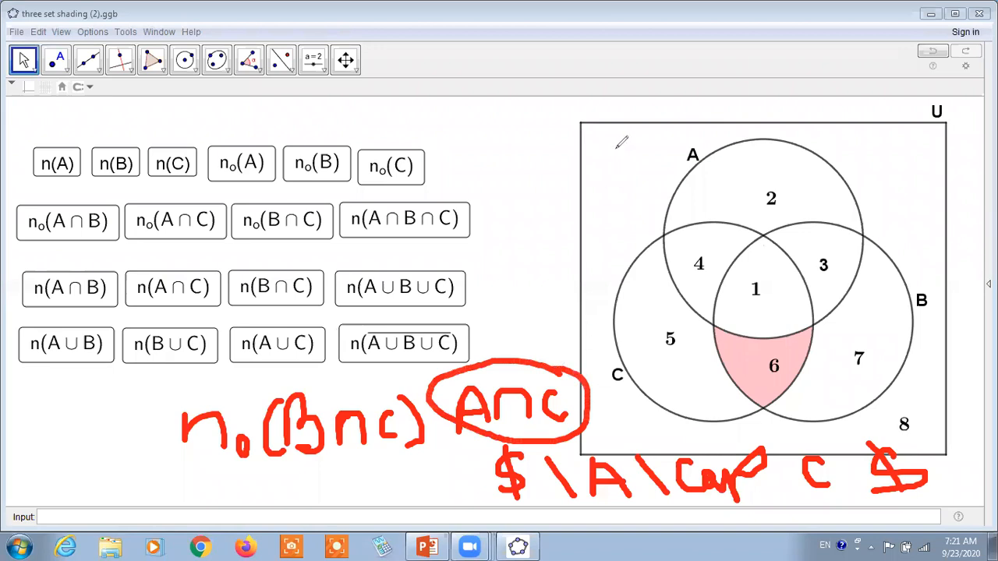
pyautogui.click(663, 118)
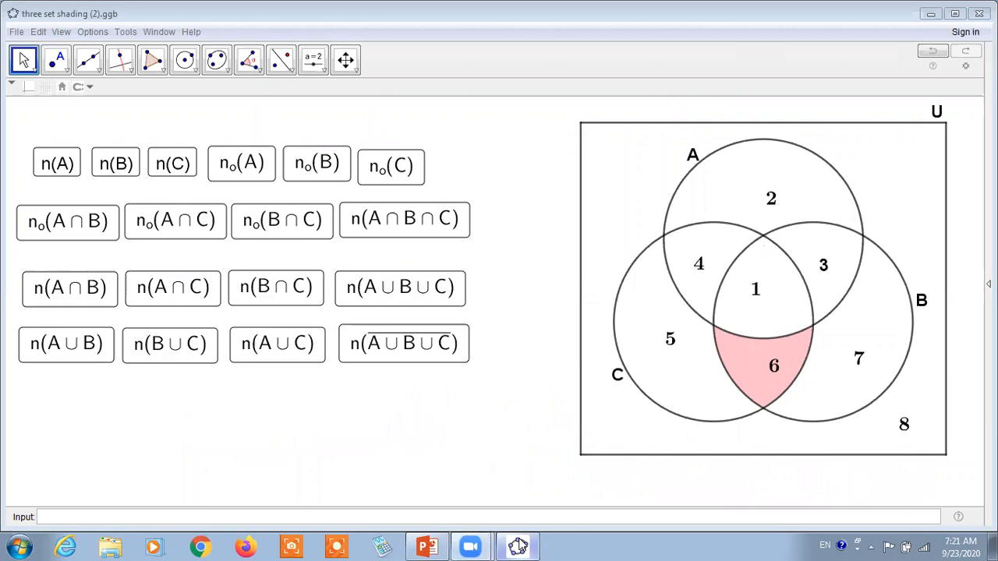
# - Close the three set shading GeoGebra file, and close the well come 2077.06.06.pptx presentation in PowerPoint without saving changes
pyautogui.moveTo(519, 546)
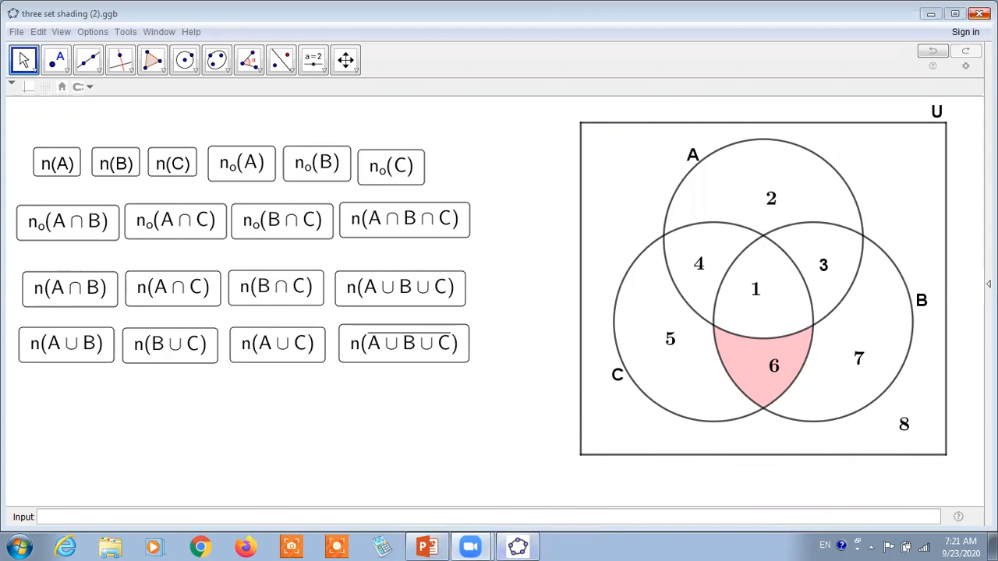
pyautogui.click(979, 14)
pyautogui.click(434, 288)
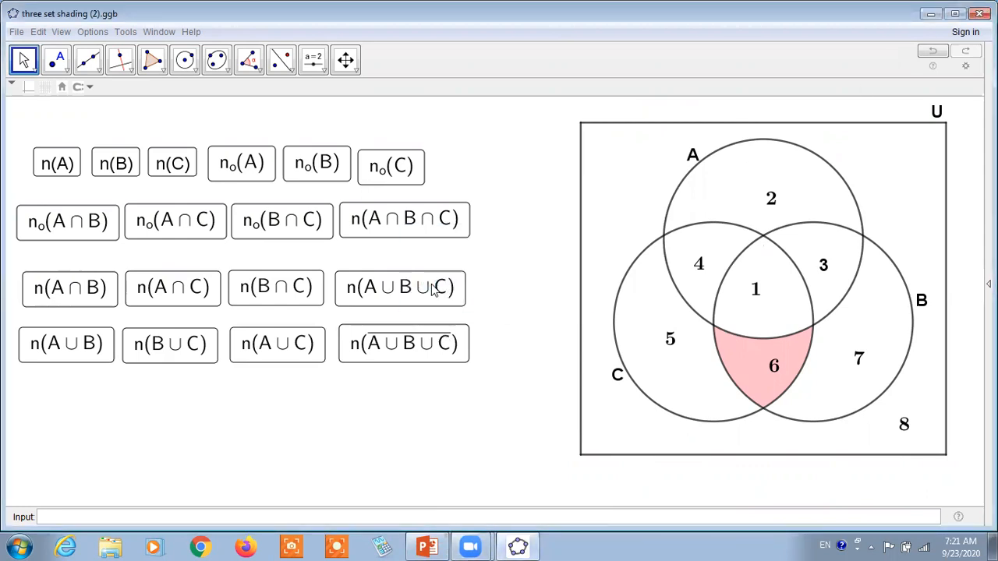
pyautogui.click(428, 546)
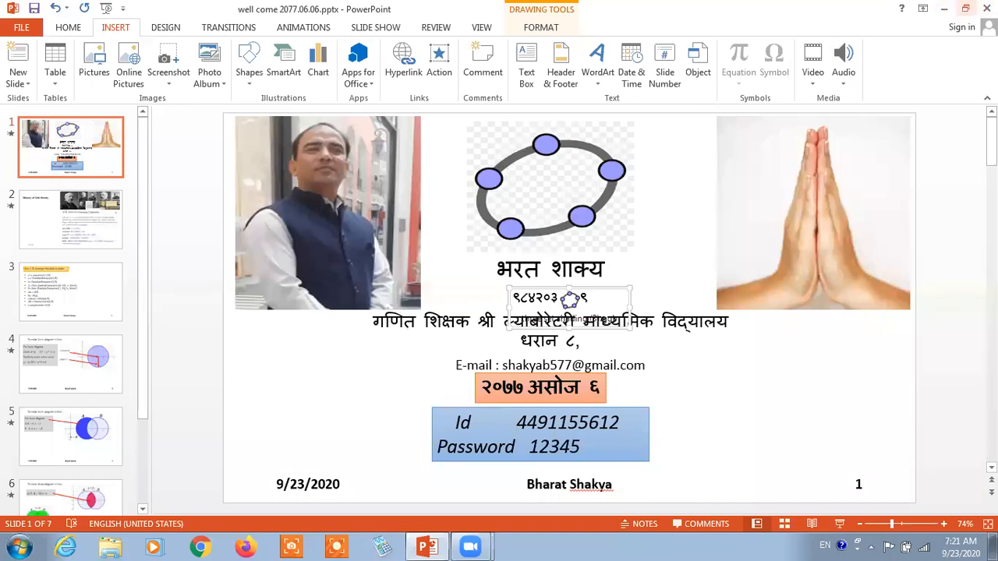
pyautogui.click(986, 8)
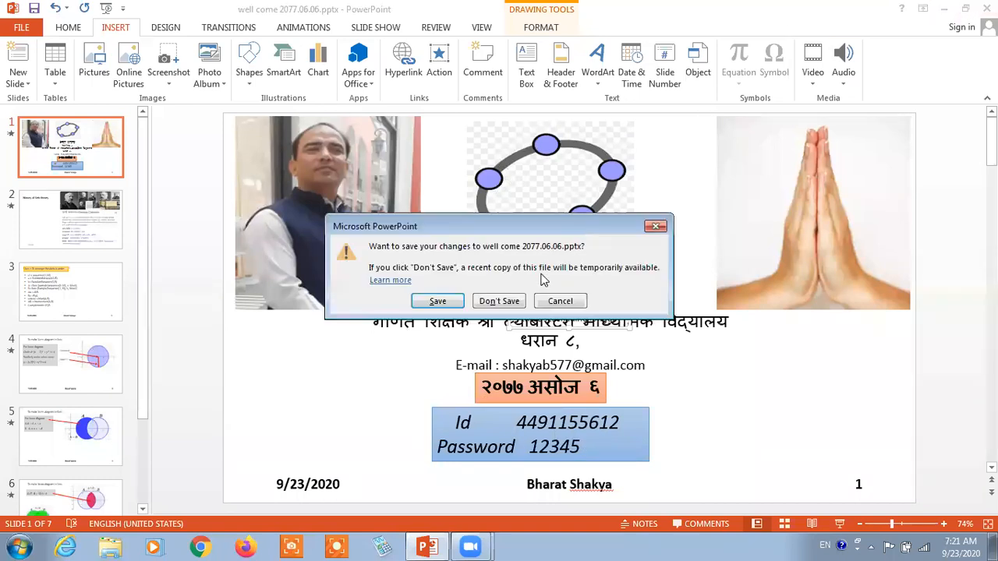
pyautogui.click(500, 301)
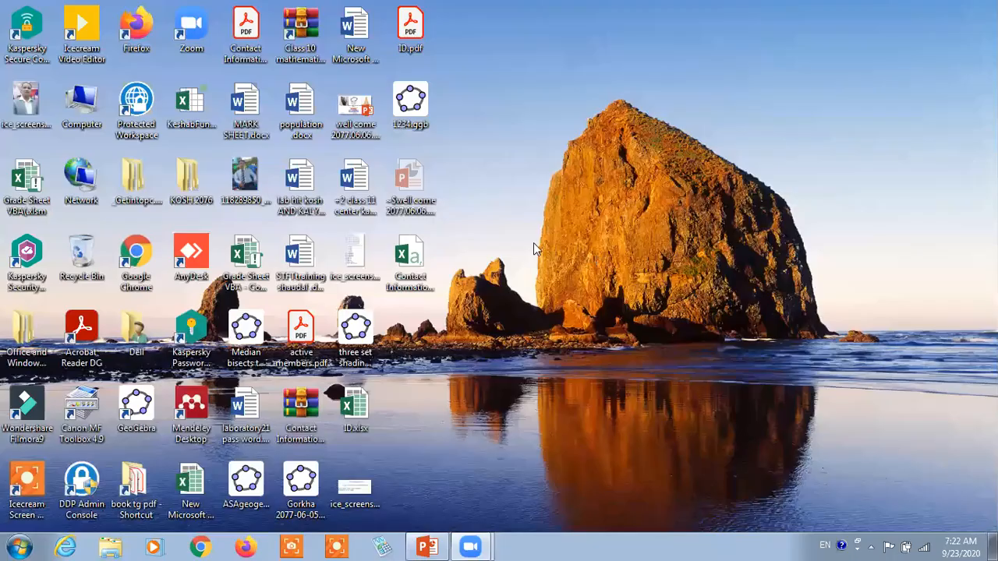
# - Launch GeoGebra from the desktop and maximize its window
pyautogui.doubleClick(142, 411)
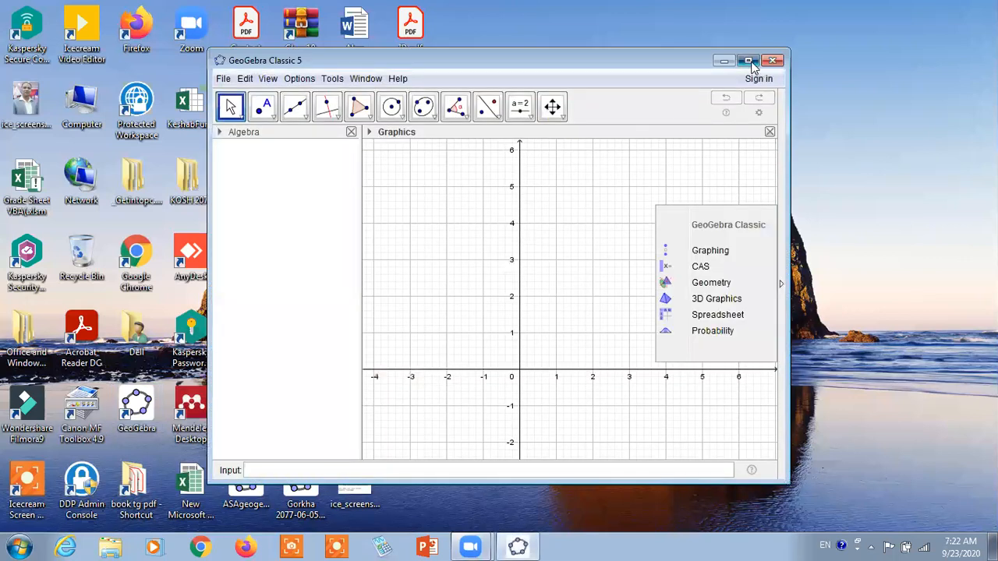
pyautogui.click(752, 62)
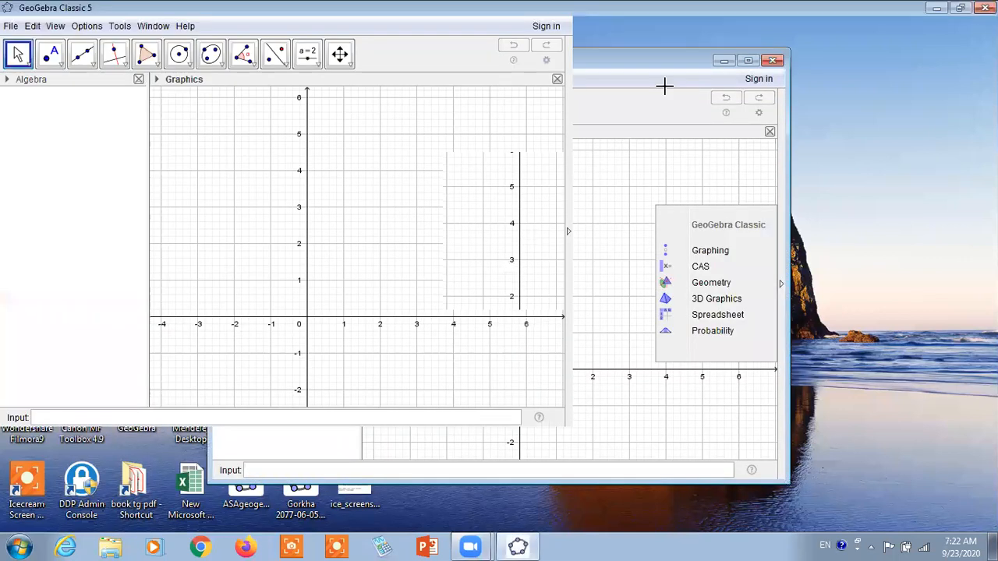
# - View the ice_screenshot_20200922-142849.png image from the desktop and return to the blank GeoGebra window
pyautogui.click(942, 9)
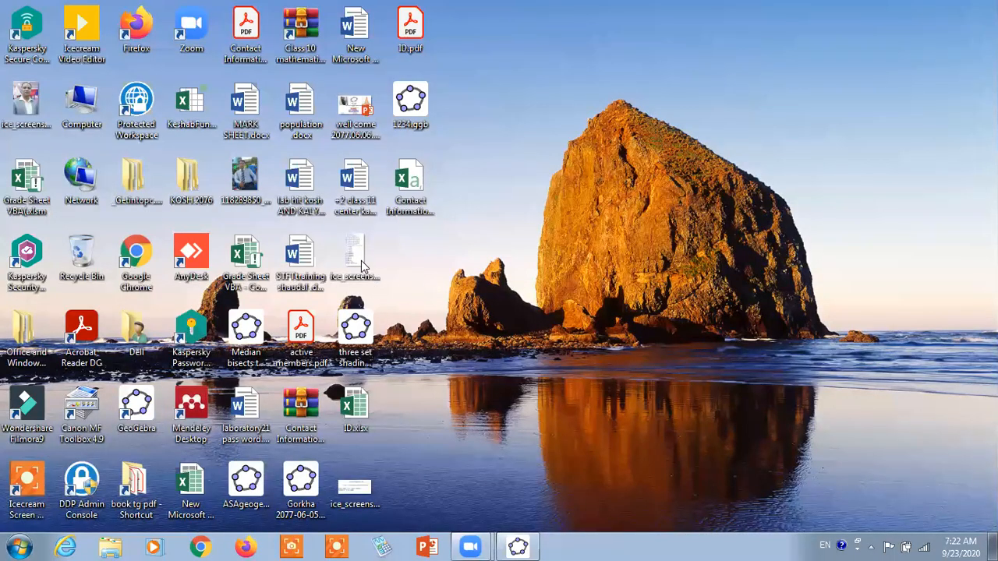
pyautogui.doubleClick(361, 261)
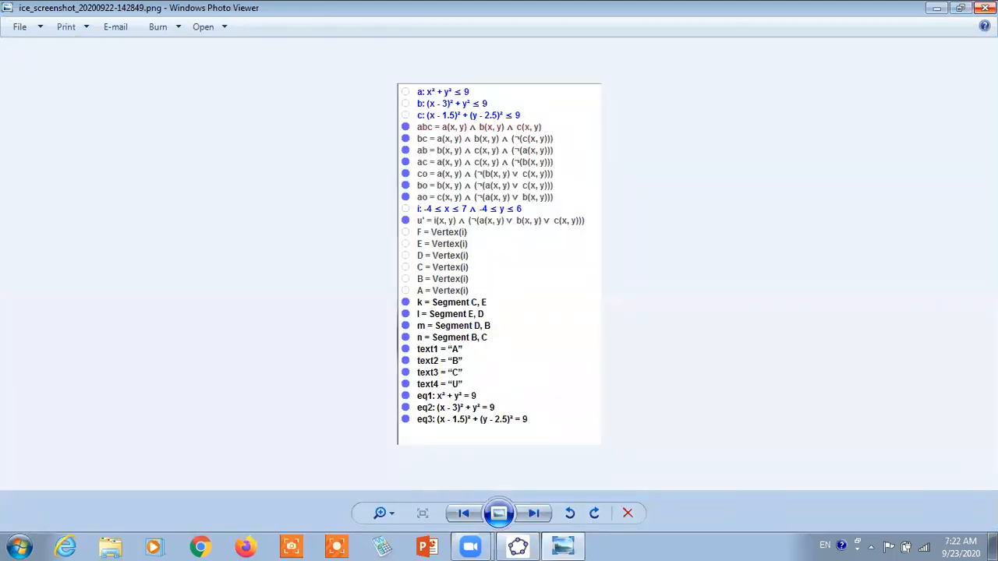
pyautogui.click(928, 9)
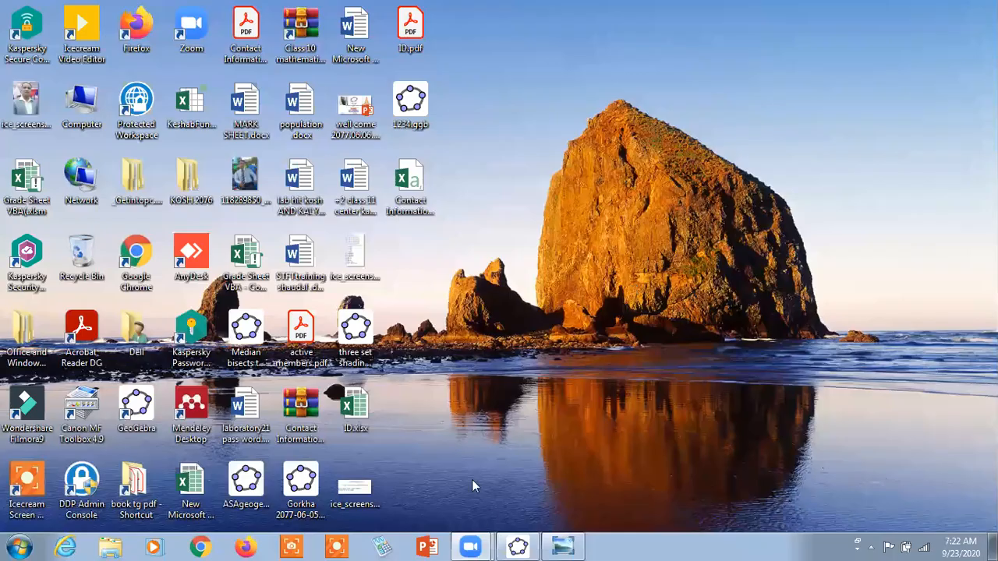
pyautogui.click(514, 546)
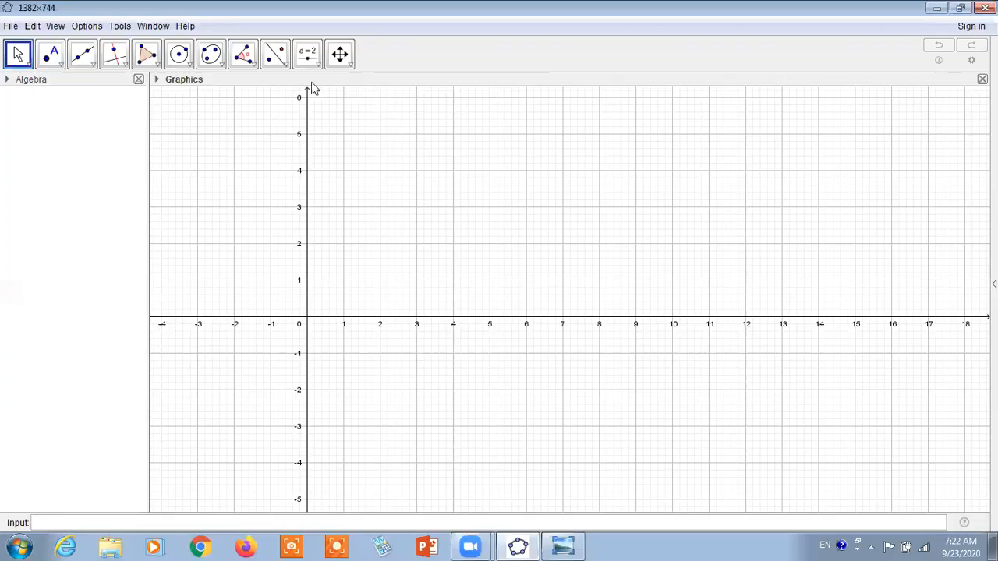
# - Insert the image ice_screenshot_20200922-142849.png and place it beyond x = 11, with its lower corners at about (11.1, -4.18) and (16.7, -4.18)
pyautogui.click(309, 56)
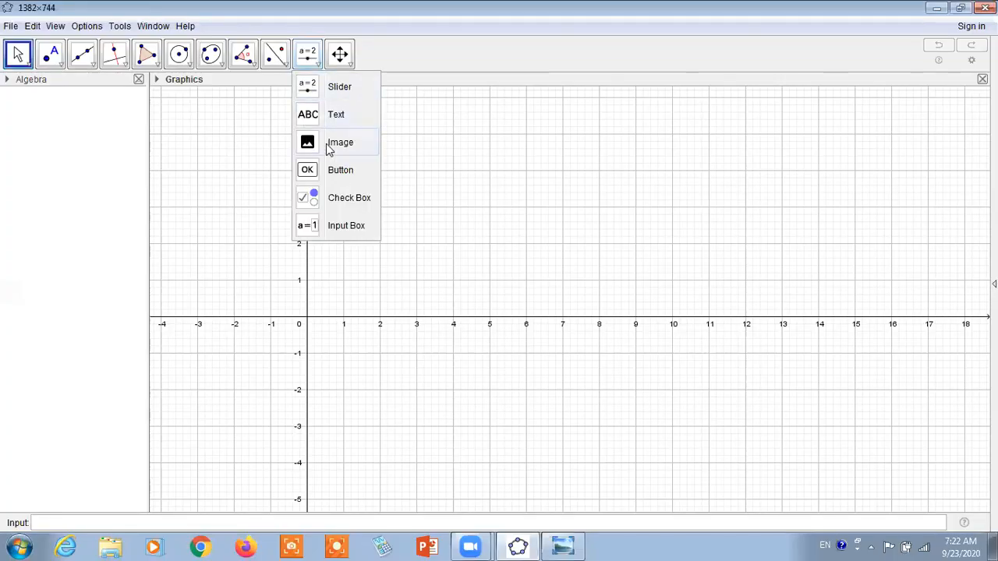
pyautogui.click(329, 149)
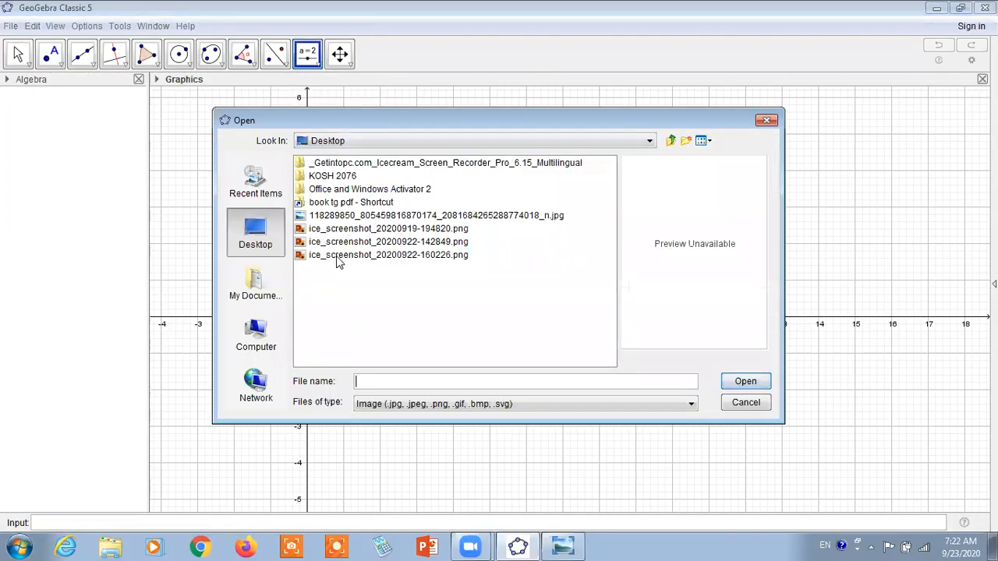
pyautogui.click(323, 228)
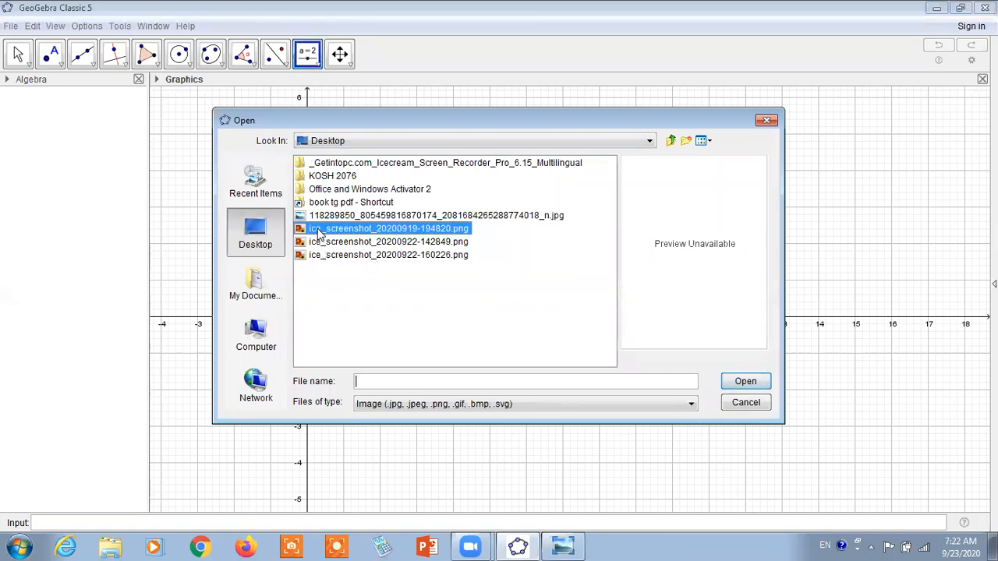
pyautogui.click(392, 244)
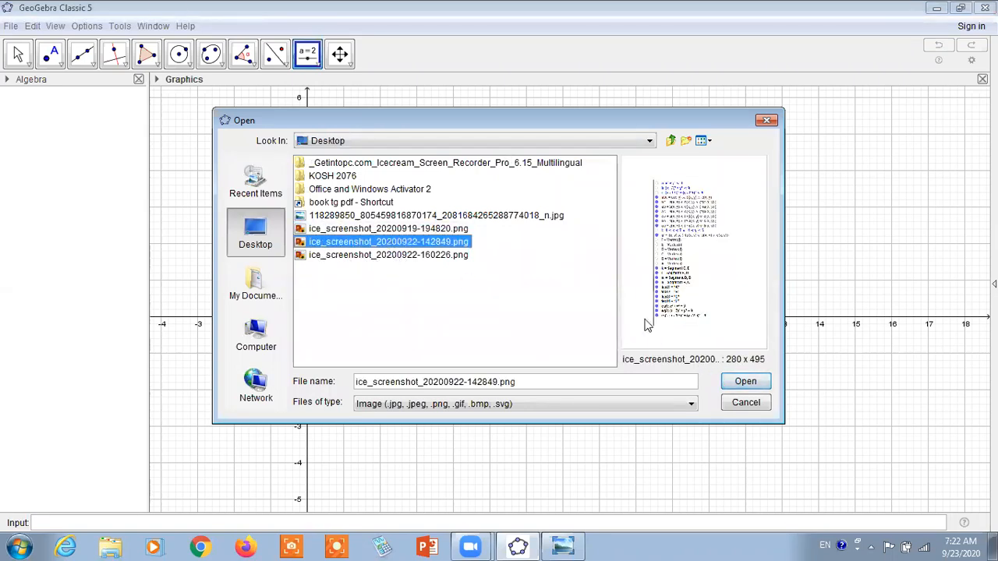
pyautogui.click(746, 381)
pyautogui.moveTo(615, 328); pyautogui.dragTo(840, 309)
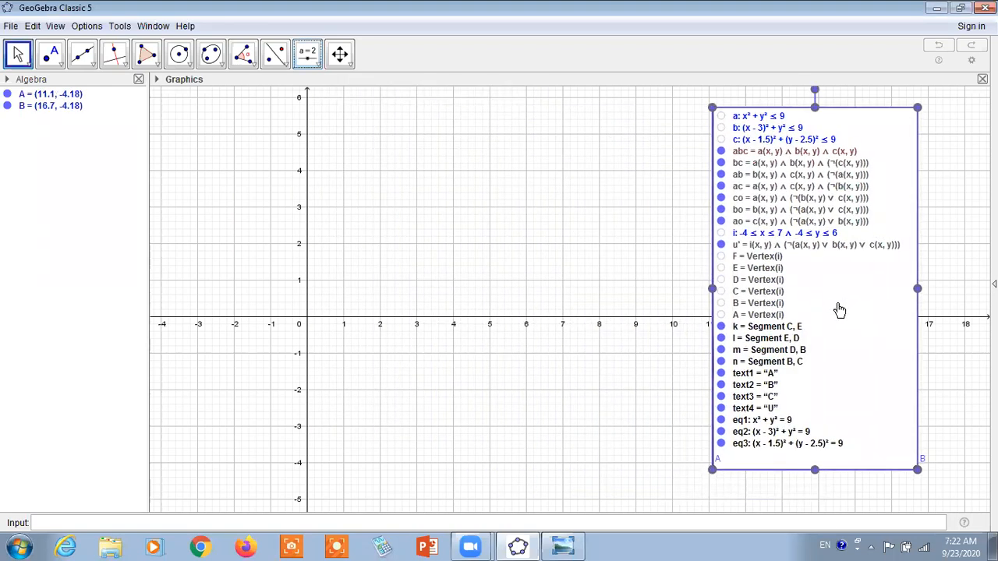
# - Move the input bar above the views through the layout preferences, and close the preferences
pyautogui.click(340, 66)
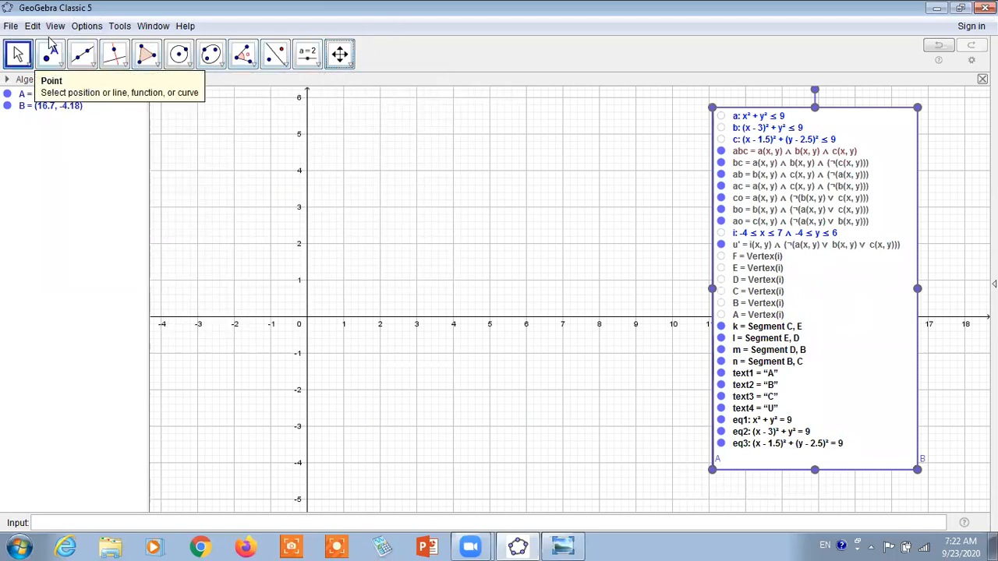
pyautogui.click(55, 25)
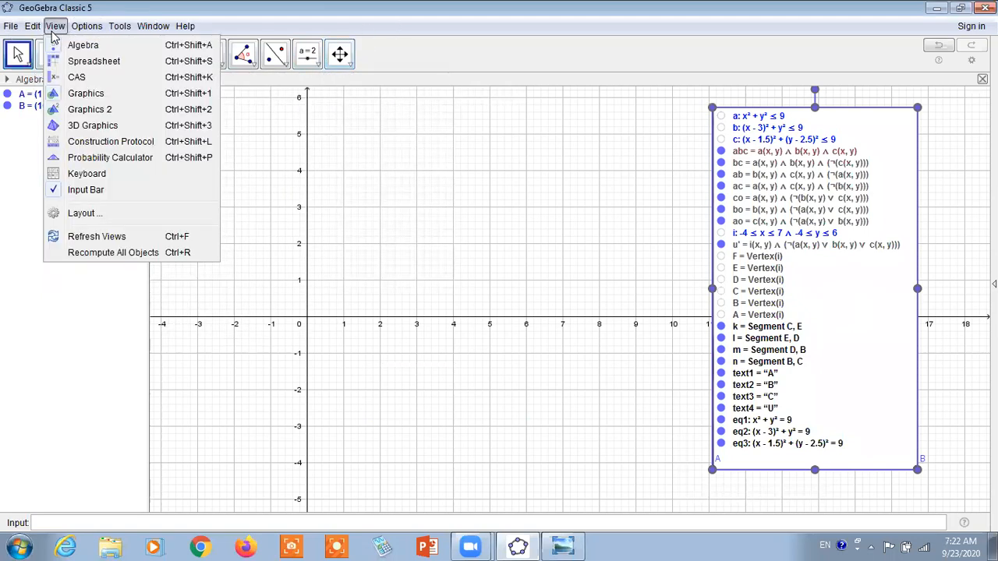
pyautogui.click(92, 212)
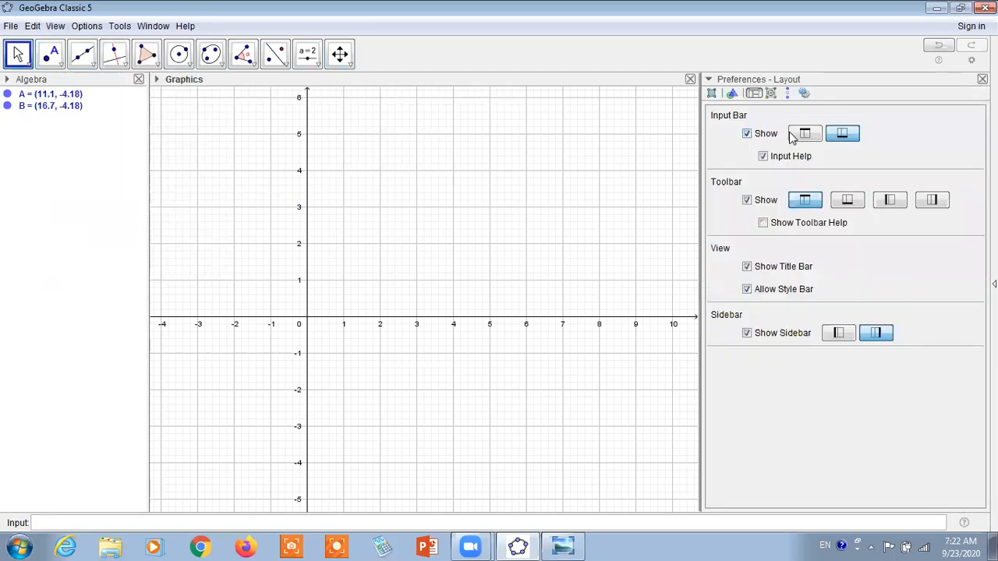
pyautogui.click(805, 137)
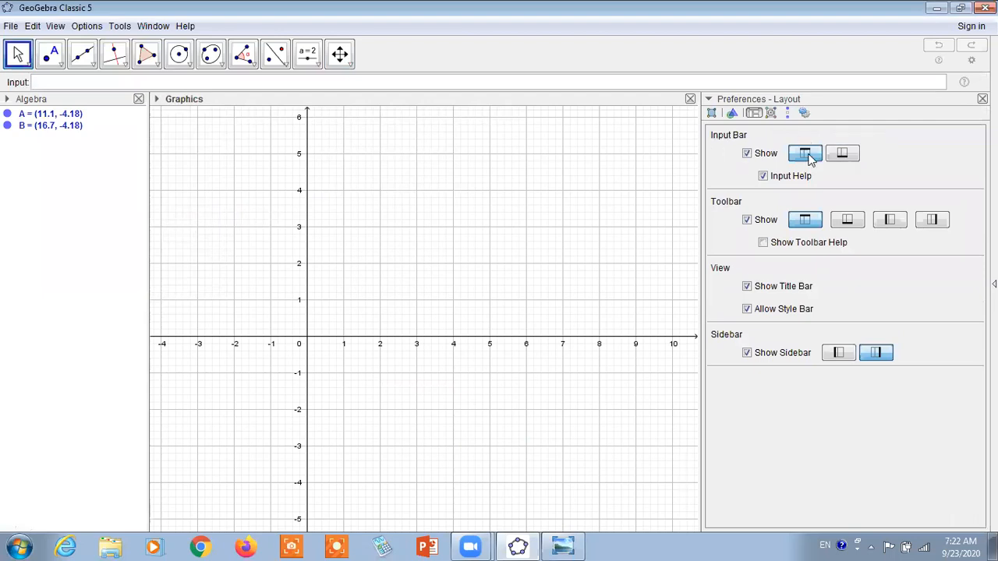
pyautogui.click(982, 99)
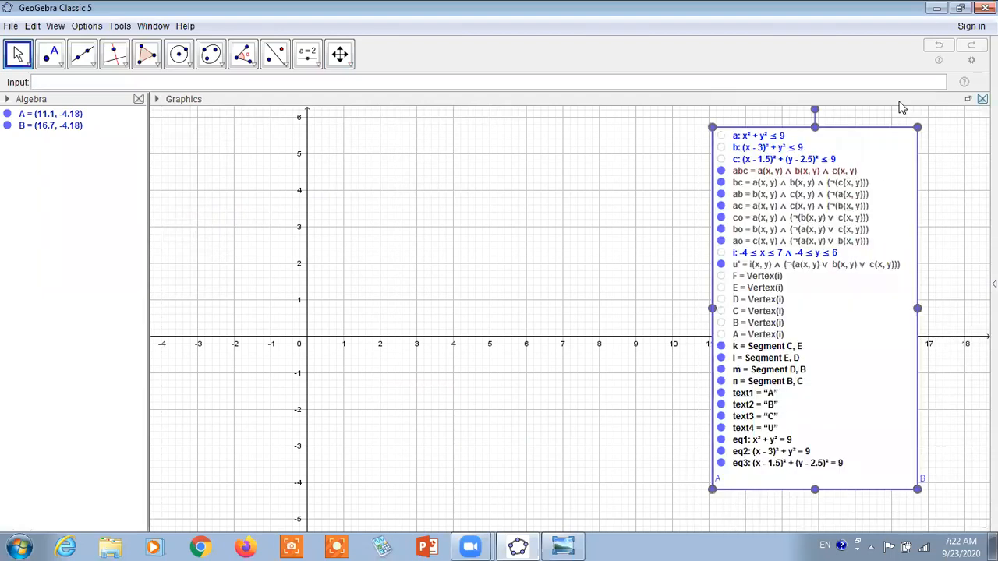
# - Set the interface font size to 18 pt
pyautogui.click(62, 26)
pyautogui.moveTo(88, 27)
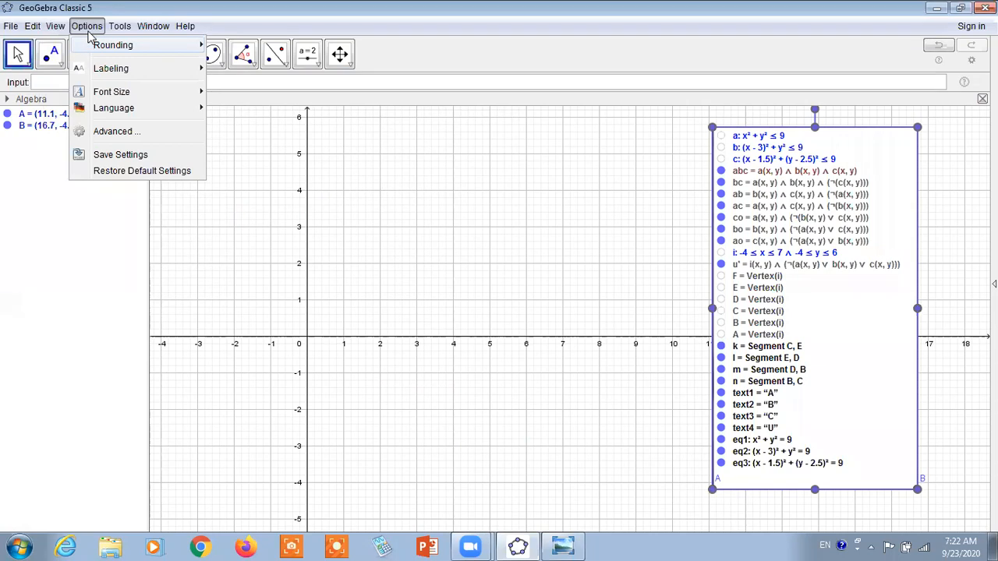
pyautogui.moveTo(112, 95)
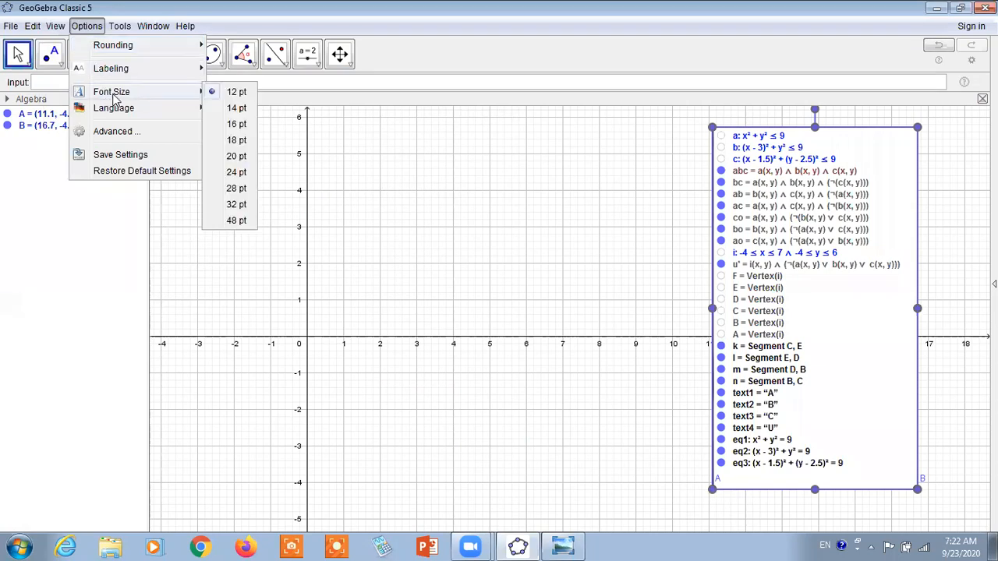
pyautogui.click(236, 135)
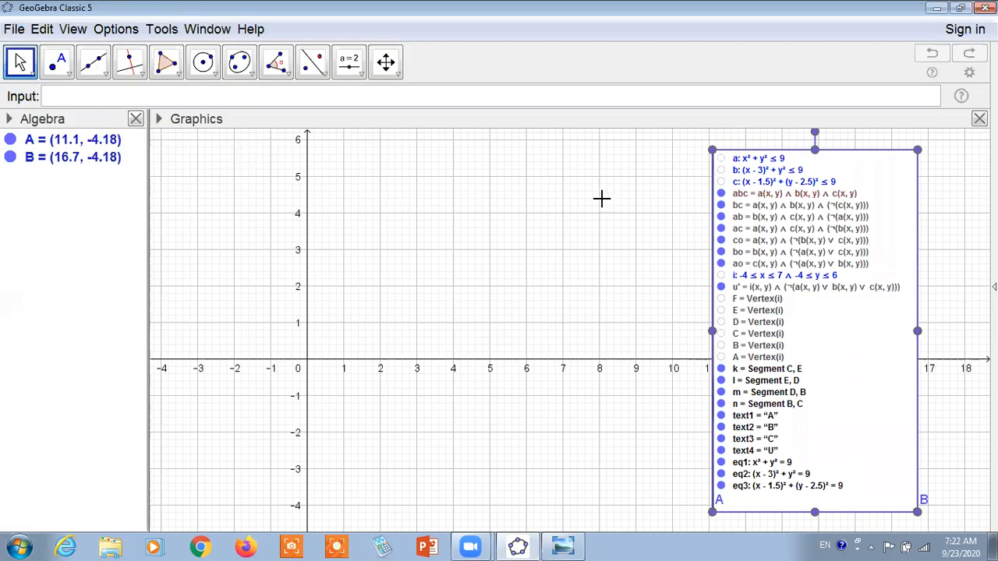
# - Enlarge the formula image using corner point B and reposition it with lower corners at about (8.76, -7.58) and (15.88, -7.68)
pyautogui.moveTo(864, 161); pyautogui.dragTo(833, 156)
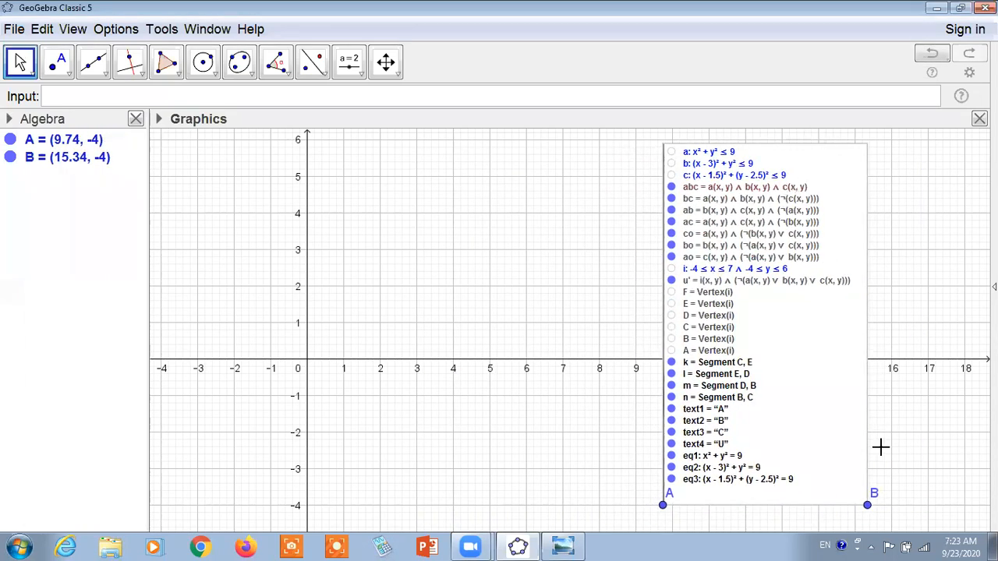
pyautogui.click(869, 507)
pyautogui.moveTo(869, 508); pyautogui.dragTo(924, 516)
pyautogui.moveTo(820, 305); pyautogui.dragTo(671, 308)
pyautogui.moveTo(597, 251); pyautogui.dragTo(481, 248)
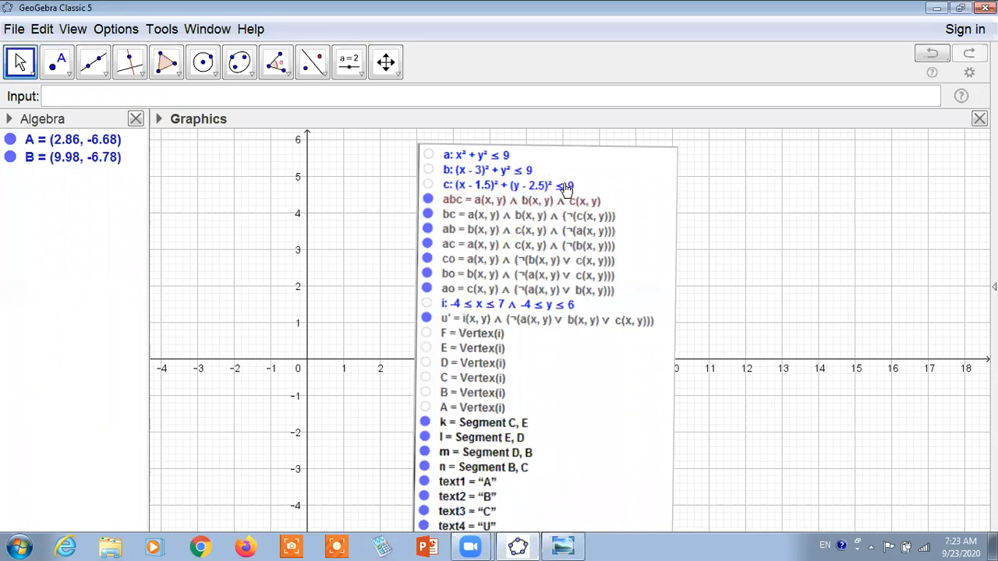
pyautogui.moveTo(597, 231); pyautogui.dragTo(783, 265)
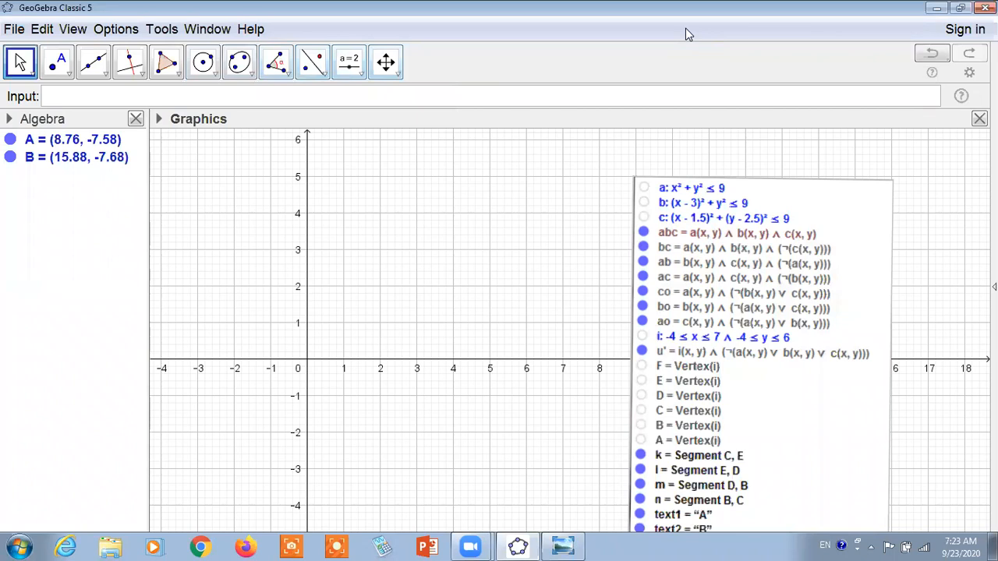
# - Sketch three overlapping red circles centred near (0, 0), (3, 0) and (1.5, 2), marking the centres with dots
pyautogui.moveTo(358, 287)
pyautogui.mouseDown()
pyautogui.moveTo(249, 301)
pyautogui.moveTo(281, 423)
pyautogui.moveTo(393, 379)
pyautogui.moveTo(362, 285)
pyautogui.mouseUp()
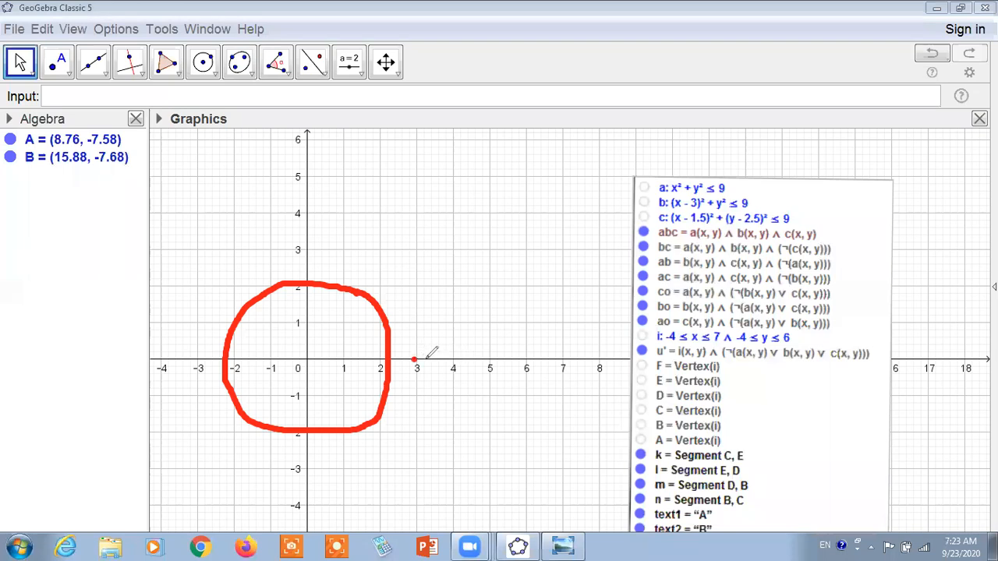
pyautogui.moveTo(466, 294)
pyautogui.mouseDown()
pyautogui.moveTo(441, 276)
pyautogui.moveTo(314, 340)
pyautogui.moveTo(340, 417)
pyautogui.mouseUp()
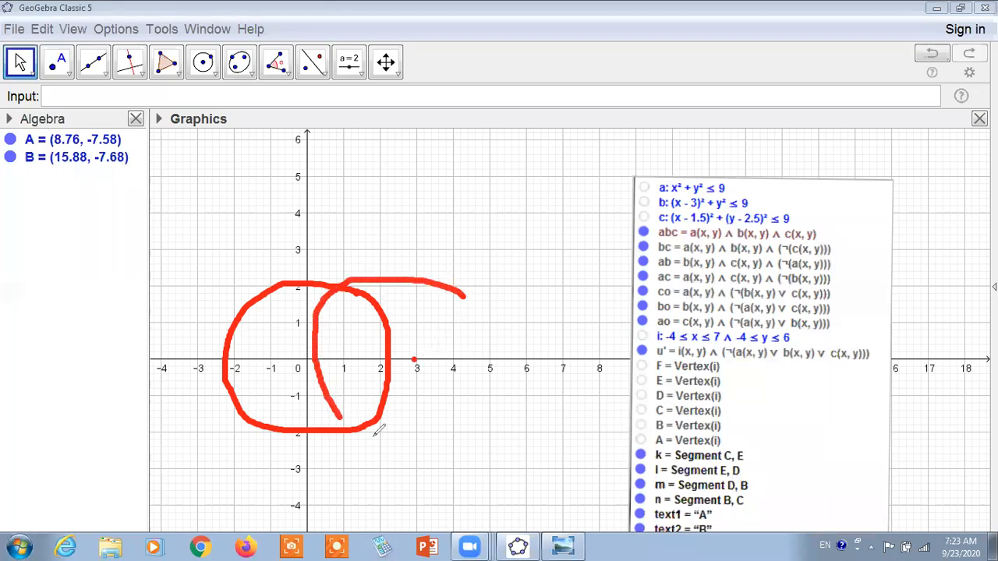
pyautogui.moveTo(499, 336); pyautogui.dragTo(475, 287)
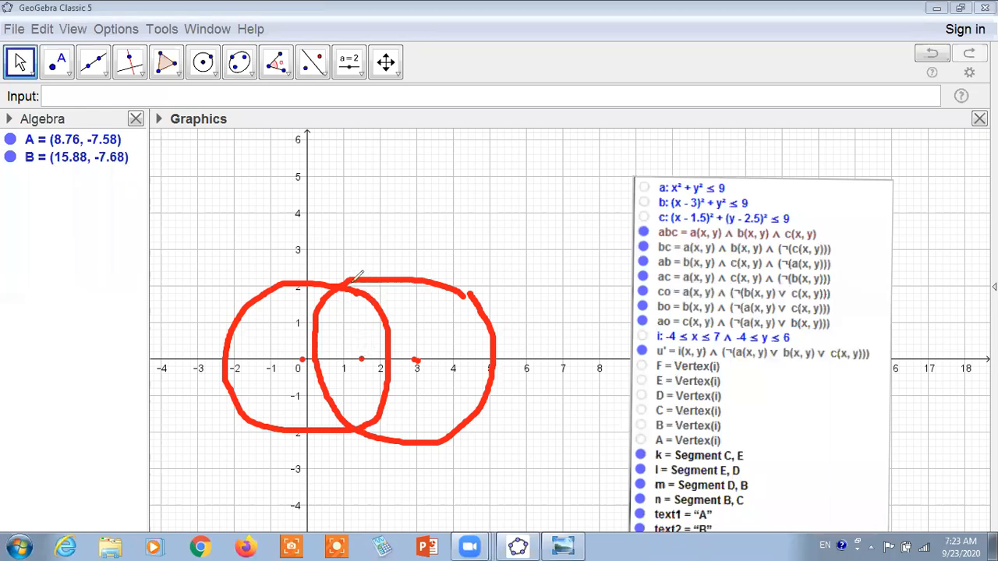
pyautogui.moveTo(360, 277); pyautogui.dragTo(348, 287)
pyautogui.moveTo(408, 217)
pyautogui.mouseDown()
pyautogui.moveTo(352, 204)
pyautogui.moveTo(273, 312)
pyautogui.moveTo(455, 257)
pyautogui.moveTo(385, 225)
pyautogui.mouseUp()
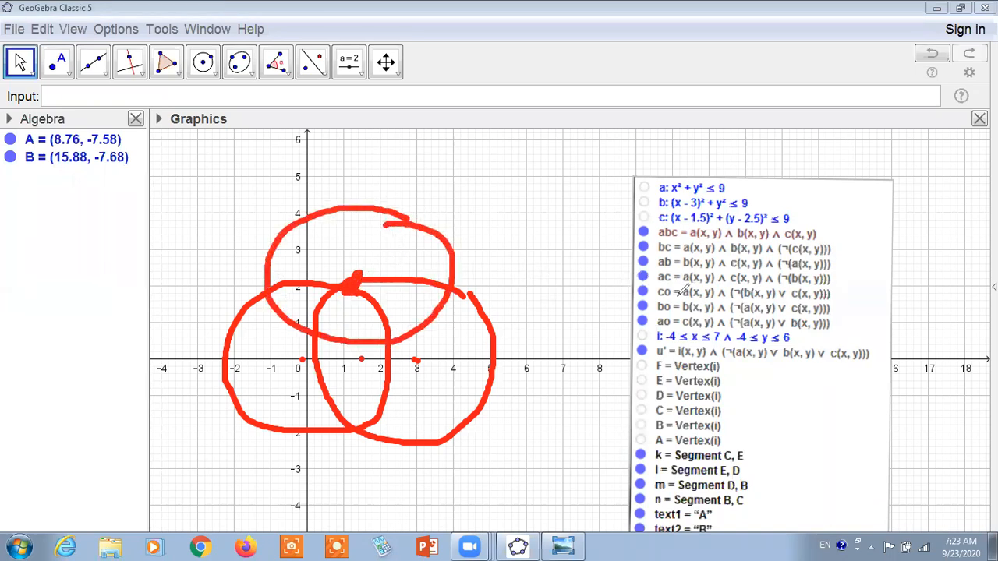
# - Draw a red arrow to the abc formula row and label the three sketched circles a, b and c
pyautogui.moveTo(217, 191); pyautogui.dragTo(218, 201)
pyautogui.moveTo(533, 239)
pyautogui.mouseDown()
pyautogui.moveTo(629, 222)
pyautogui.moveTo(637, 230)
pyautogui.moveTo(634, 220)
pyautogui.mouseUp()
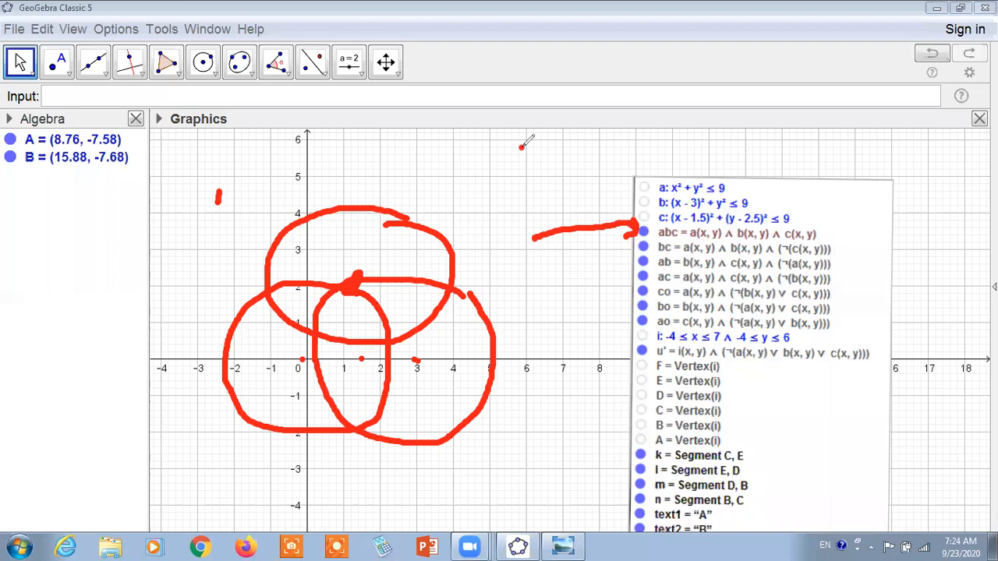
pyautogui.moveTo(205, 317)
pyautogui.mouseDown()
pyautogui.moveTo(178, 338)
pyautogui.moveTo(217, 337)
pyautogui.mouseUp()
pyautogui.moveTo(522, 340)
pyautogui.mouseDown()
pyautogui.moveTo(541, 360)
pyautogui.moveTo(520, 377)
pyautogui.mouseUp()
pyautogui.moveTo(420, 197); pyautogui.dragTo(445, 217)
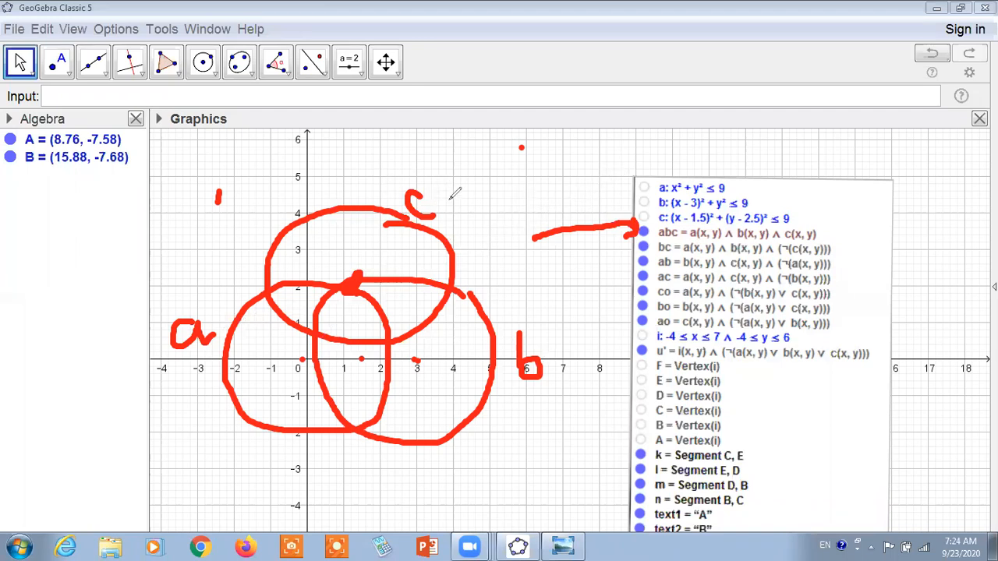
# - Draw red arrows to the a: x² + y² ≤ 9 row and handwrite N and a beside it
pyautogui.moveTo(615, 154)
pyautogui.mouseDown()
pyautogui.moveTo(696, 176)
pyautogui.moveTo(710, 164)
pyautogui.mouseUp()
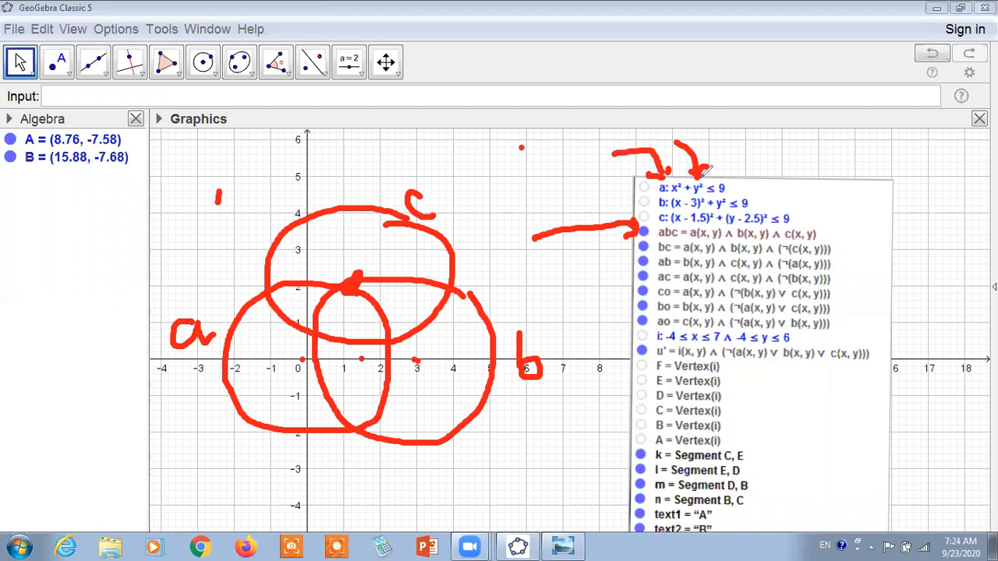
pyautogui.moveTo(534, 165); pyautogui.dragTo(542, 201)
pyautogui.moveTo(535, 165)
pyautogui.mouseDown()
pyautogui.moveTo(561, 190)
pyautogui.moveTo(557, 160)
pyautogui.moveTo(611, 118)
pyautogui.moveTo(568, 186)
pyautogui.moveTo(616, 201)
pyautogui.mouseUp()
pyautogui.moveTo(616, 129); pyautogui.dragTo(681, 143)
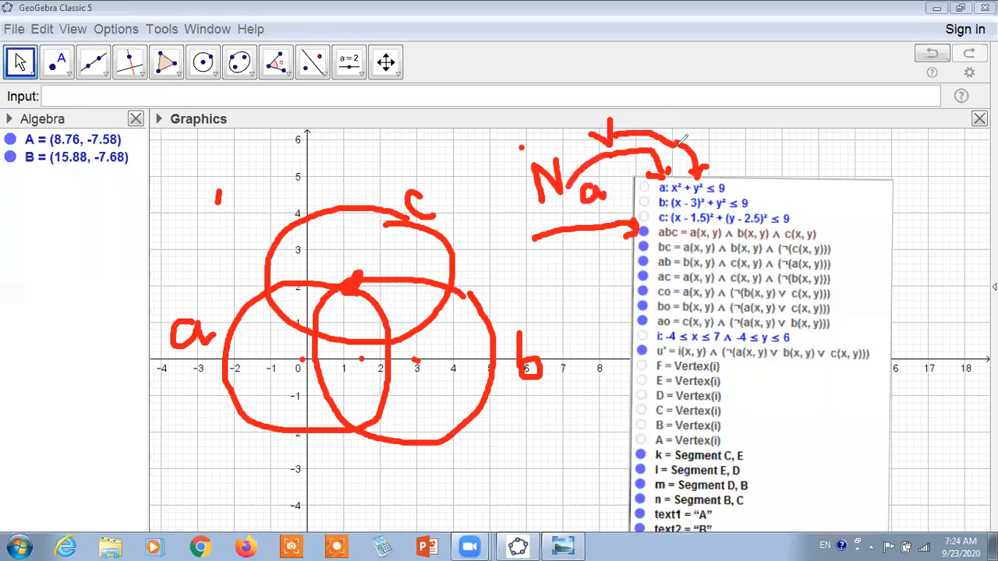
# - Erase the handwritten N and a and the arrows above the formula image
pyautogui.click(614, 94)
pyautogui.click(566, 182)
pyautogui.click(595, 195)
pyautogui.click(549, 181)
pyautogui.moveTo(587, 163)
pyautogui.mouseDown()
pyautogui.moveTo(663, 144)
pyautogui.moveTo(660, 167)
pyautogui.moveTo(696, 160)
pyautogui.mouseUp()
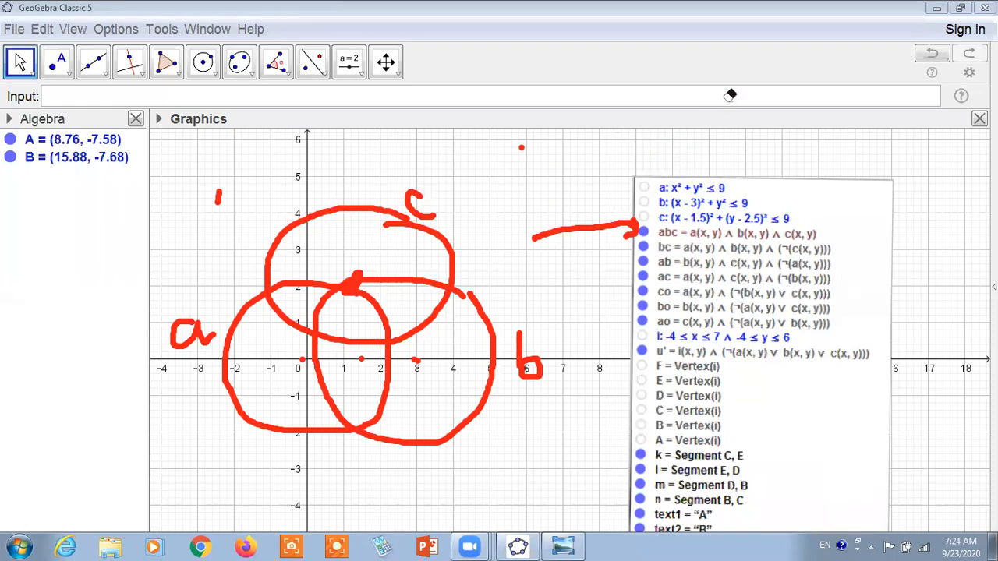
# - Handwrite abc above the circles and draw an arrow from it to the region common to all three
pyautogui.click(567, 169)
pyautogui.moveTo(466, 154)
pyautogui.mouseDown()
pyautogui.moveTo(449, 175)
pyautogui.moveTo(507, 180)
pyautogui.mouseUp()
pyautogui.moveTo(549, 151)
pyautogui.mouseDown()
pyautogui.moveTo(537, 173)
pyautogui.moveTo(552, 184)
pyautogui.mouseUp()
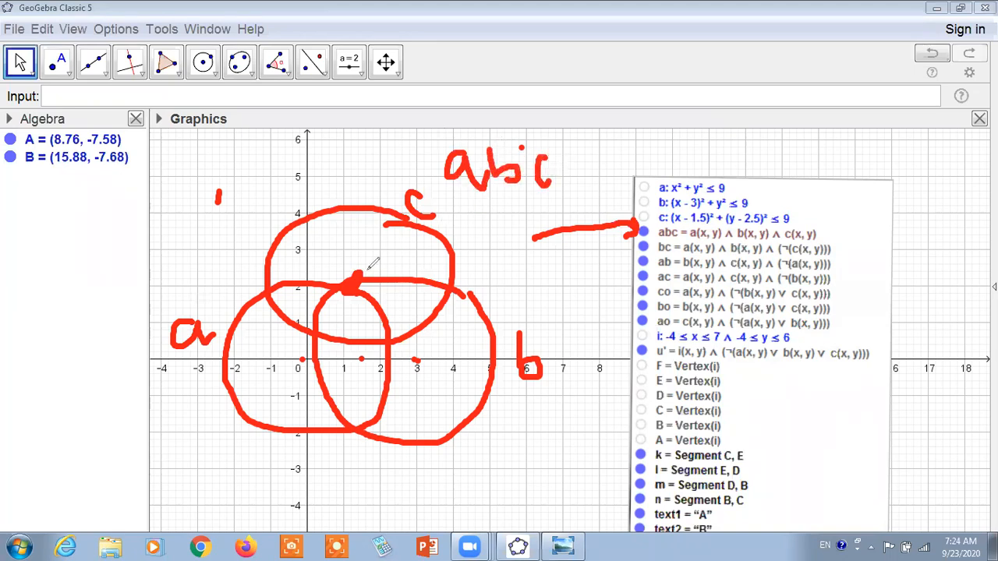
pyautogui.moveTo(343, 321)
pyautogui.mouseDown()
pyautogui.moveTo(448, 248)
pyautogui.moveTo(489, 205)
pyautogui.mouseUp()
pyautogui.moveTo(354, 300); pyautogui.dragTo(371, 318)
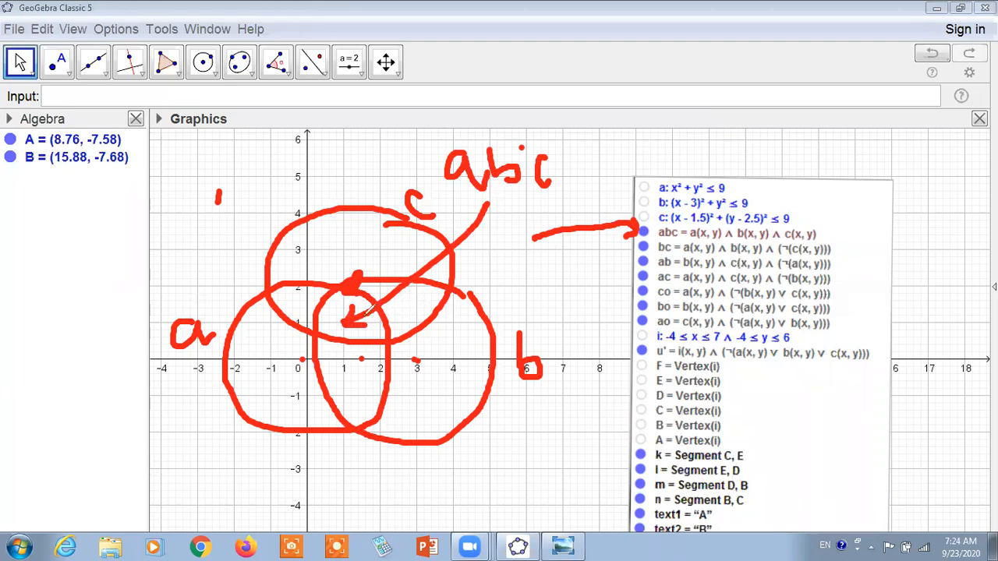
# - Handwrite a ∧ b ∧ c above the formula image and connect it to the abc row with a curved line
pyautogui.moveTo(680, 129)
pyautogui.mouseDown()
pyautogui.moveTo(651, 159)
pyautogui.moveTo(686, 158)
pyautogui.moveTo(719, 121)
pyautogui.moveTo(753, 160)
pyautogui.mouseUp()
pyautogui.moveTo(768, 119)
pyautogui.mouseDown()
pyautogui.moveTo(769, 150)
pyautogui.moveTo(789, 163)
pyautogui.moveTo(815, 125)
pyautogui.moveTo(850, 162)
pyautogui.mouseUp()
pyautogui.moveTo(877, 130); pyautogui.dragTo(870, 161)
pyautogui.moveTo(822, 234)
pyautogui.mouseDown()
pyautogui.moveTo(861, 222)
pyautogui.moveTo(894, 160)
pyautogui.moveTo(882, 144)
pyautogui.mouseUp()
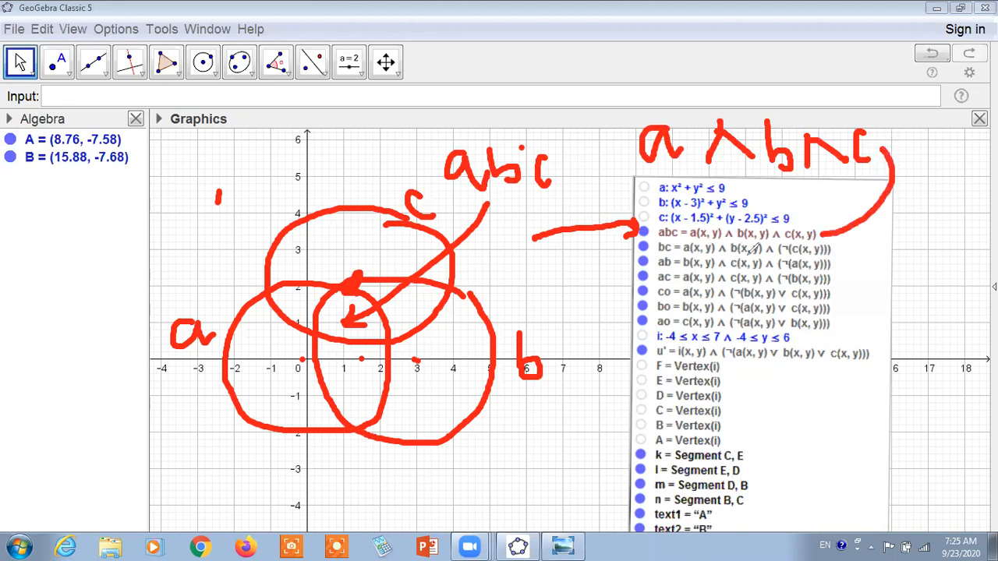
# - Shade the part of b and c outside a in red, handwrite bc = beside it, and outline the b–c overlap
pyautogui.moveTo(399, 313)
pyautogui.mouseDown()
pyautogui.moveTo(433, 305)
pyautogui.moveTo(399, 310)
pyautogui.moveTo(417, 315)
pyautogui.mouseUp()
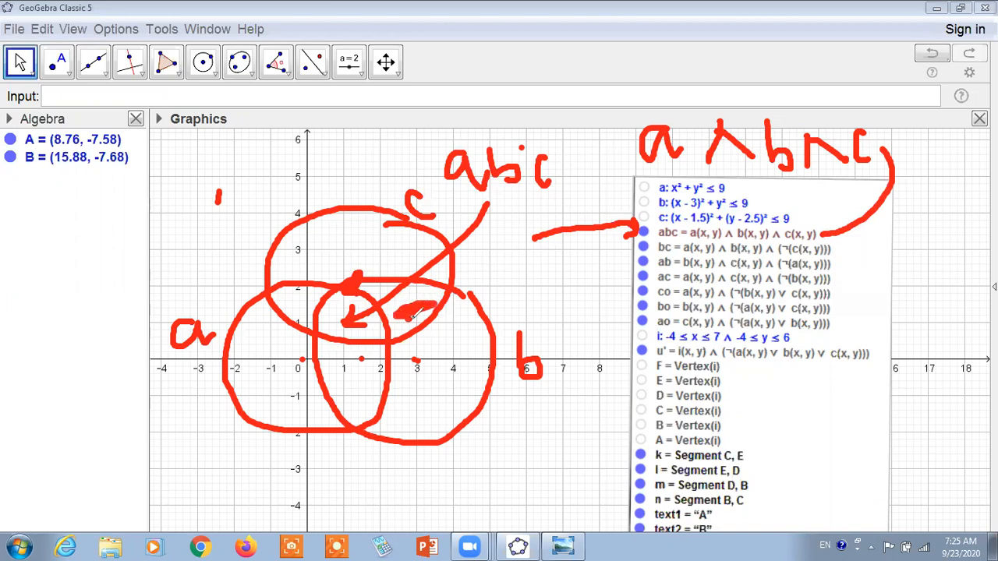
pyautogui.moveTo(508, 266)
pyautogui.mouseDown()
pyautogui.moveTo(531, 282)
pyautogui.moveTo(519, 300)
pyautogui.mouseUp()
pyautogui.moveTo(559, 273)
pyautogui.mouseDown()
pyautogui.moveTo(545, 283)
pyautogui.moveTo(563, 296)
pyautogui.mouseUp()
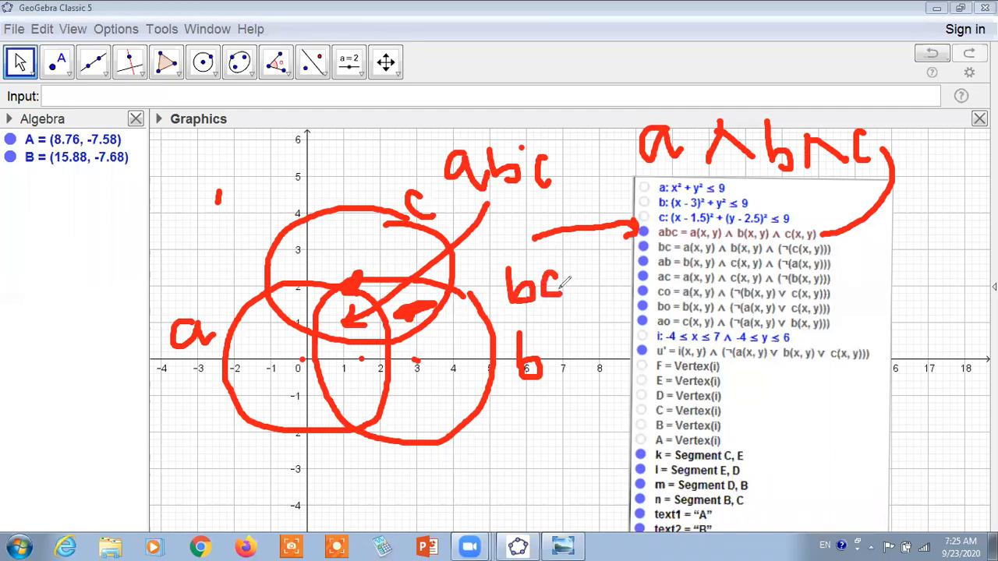
pyautogui.moveTo(571, 274)
pyautogui.mouseDown()
pyautogui.moveTo(597, 273)
pyautogui.moveTo(585, 293)
pyautogui.moveTo(597, 293)
pyautogui.mouseUp()
pyautogui.moveTo(331, 291)
pyautogui.mouseDown()
pyautogui.moveTo(326, 327)
pyautogui.moveTo(406, 333)
pyautogui.moveTo(453, 308)
pyautogui.moveTo(459, 285)
pyautogui.moveTo(424, 291)
pyautogui.mouseUp()
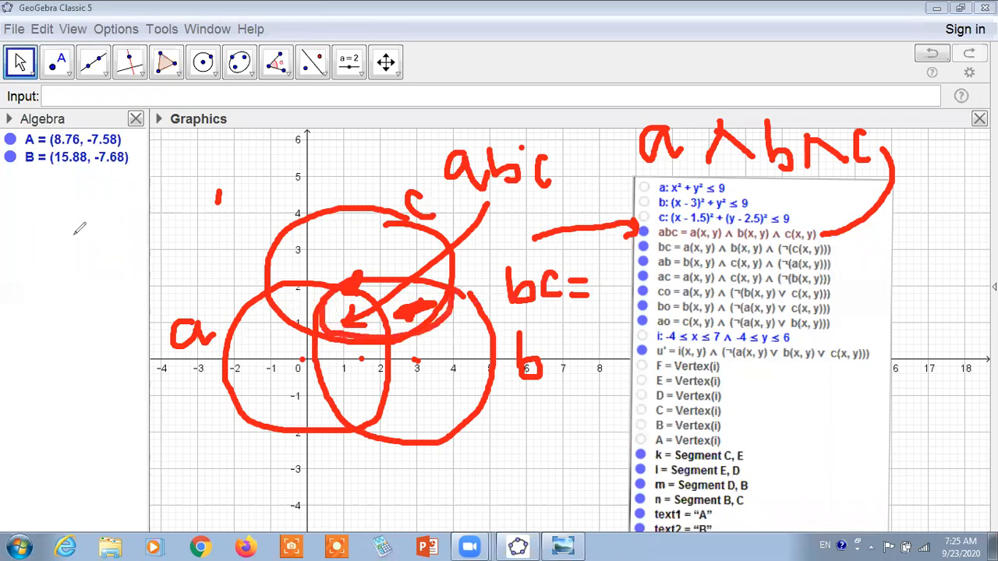
# - Handwrite the expression (b ∧ c) ∧ (¬(a)) in red above the circles as the definition of region bc
pyautogui.moveTo(75, 240)
pyautogui.mouseDown()
pyautogui.moveTo(122, 279)
pyautogui.moveTo(89, 294)
pyautogui.mouseUp()
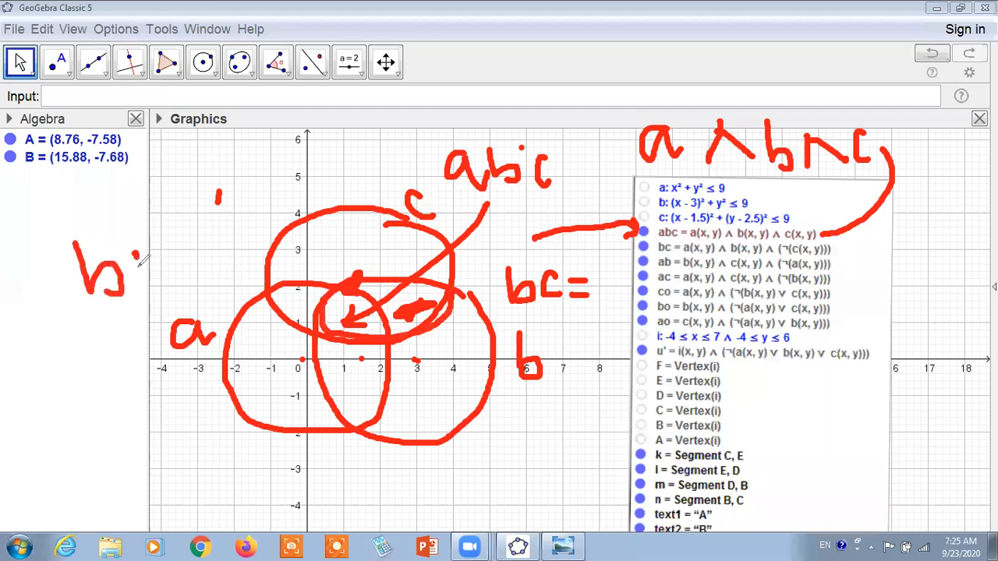
pyautogui.moveTo(137, 253); pyautogui.dragTo(181, 264)
pyautogui.moveTo(211, 226); pyautogui.dragTo(225, 254)
pyautogui.moveTo(220, 190)
pyautogui.mouseDown()
pyautogui.moveTo(231, 222)
pyautogui.moveTo(205, 266)
pyautogui.mouseUp()
pyautogui.moveTo(78, 244)
pyautogui.mouseDown()
pyautogui.moveTo(93, 320)
pyautogui.moveTo(109, 310)
pyautogui.mouseUp()
pyautogui.moveTo(261, 195)
pyautogui.mouseDown()
pyautogui.moveTo(249, 228)
pyautogui.moveTo(337, 179)
pyautogui.moveTo(332, 194)
pyautogui.mouseUp()
pyautogui.moveTo(361, 148); pyautogui.dragTo(396, 167)
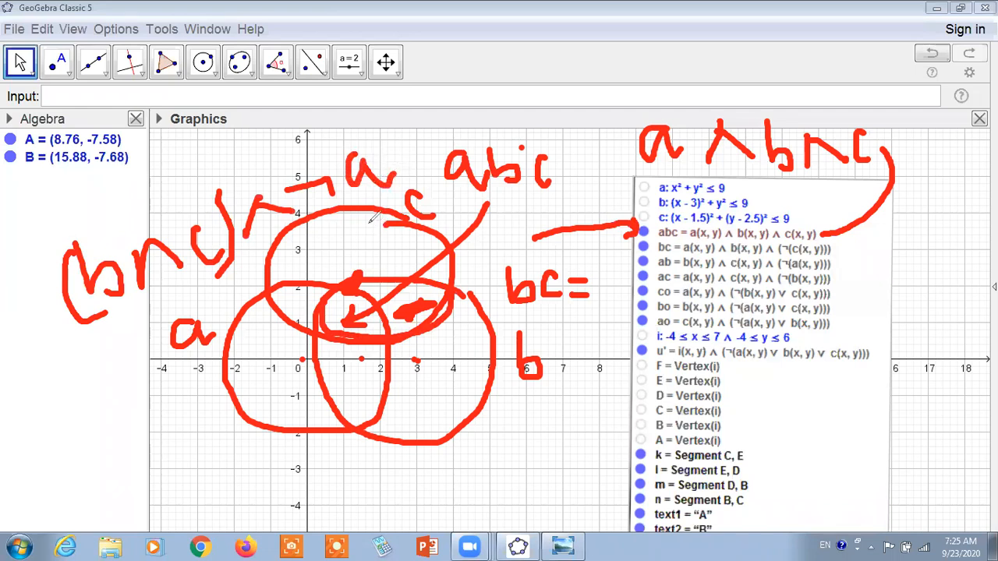
pyautogui.moveTo(284, 166); pyautogui.dragTo(291, 214)
pyautogui.moveTo(344, 146); pyautogui.dragTo(374, 197)
pyautogui.moveTo(379, 145); pyautogui.dragTo(396, 184)
pyautogui.moveTo(395, 128); pyautogui.dragTo(427, 179)
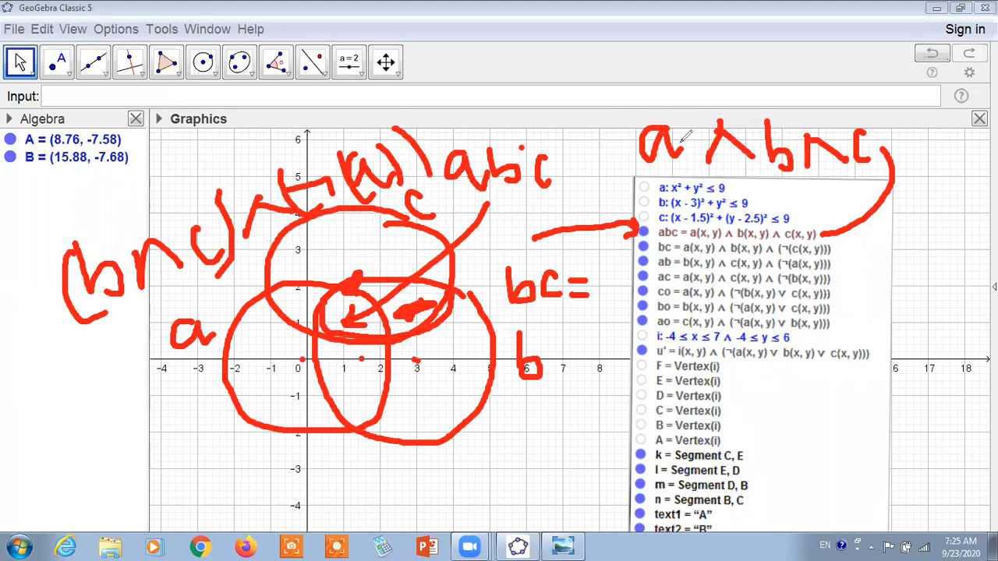
# - Erase all red annotations and move the formula image up and to the right in the graph
pyautogui.click(675, 97)
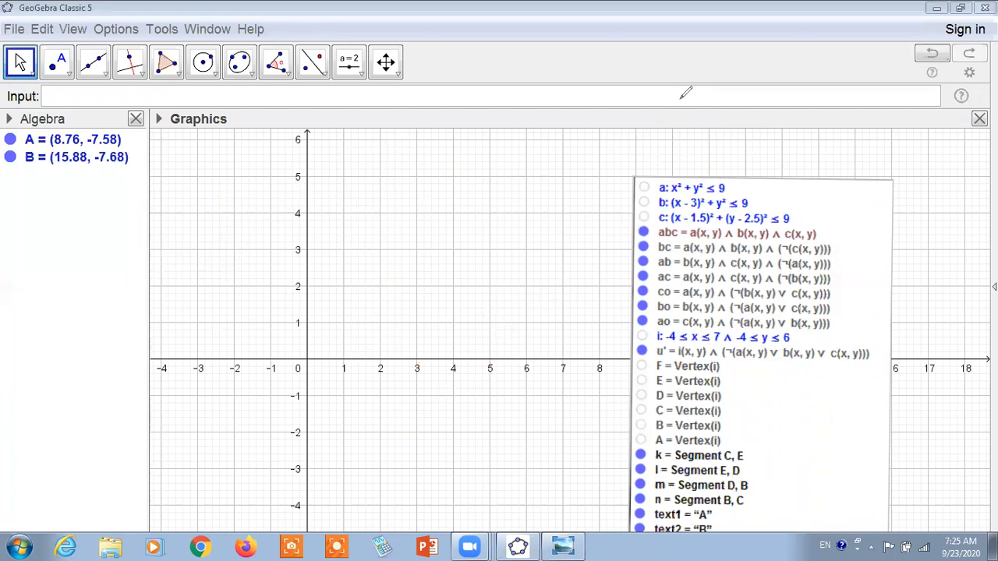
pyautogui.moveTo(776, 193); pyautogui.dragTo(833, 159)
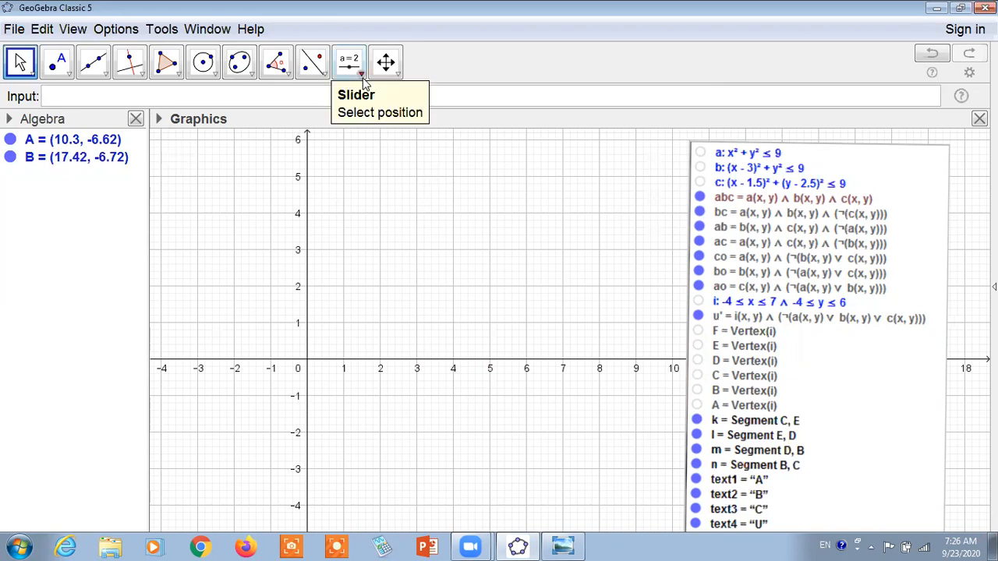
# - Preview the image files on the Desktop that the Image tool can insert, without inserting any
pyautogui.click(364, 78)
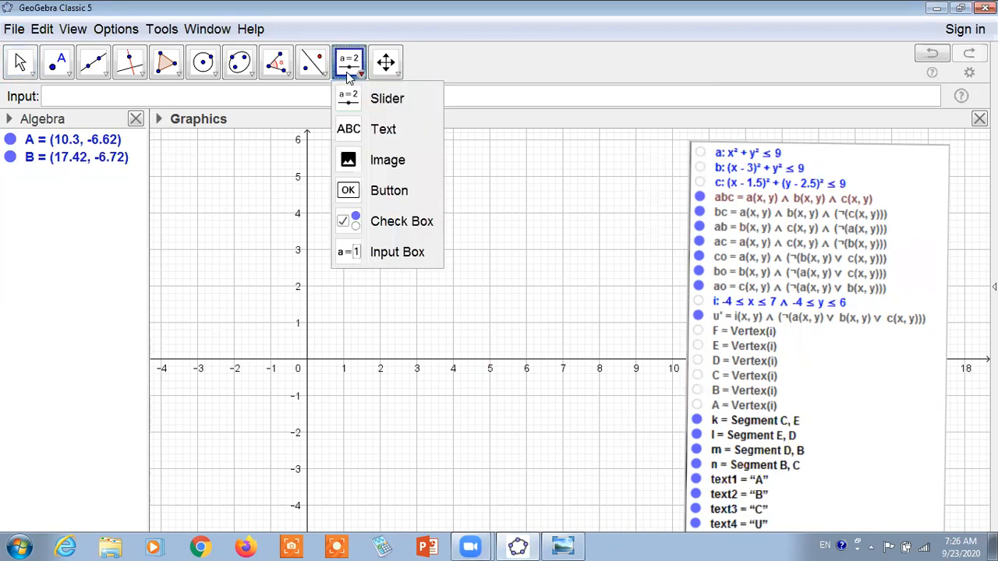
pyautogui.moveTo(372, 100)
pyautogui.moveTo(352, 73)
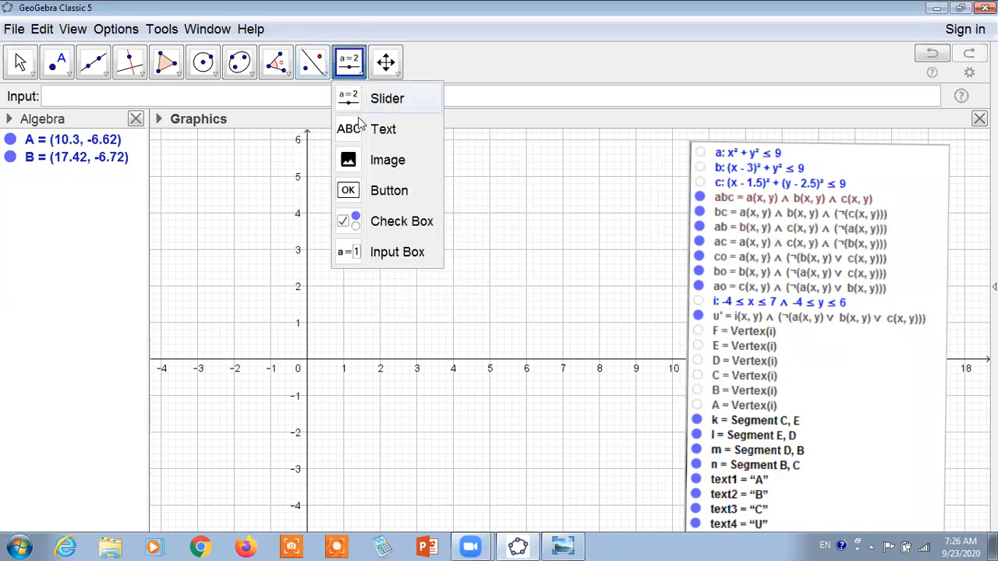
pyautogui.click(374, 161)
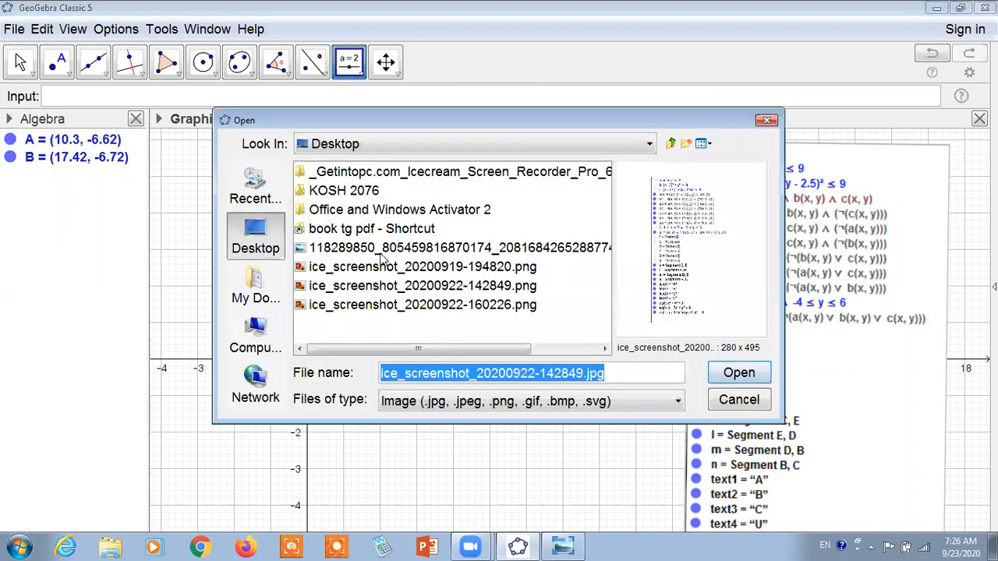
pyautogui.click(323, 270)
pyautogui.click(340, 286)
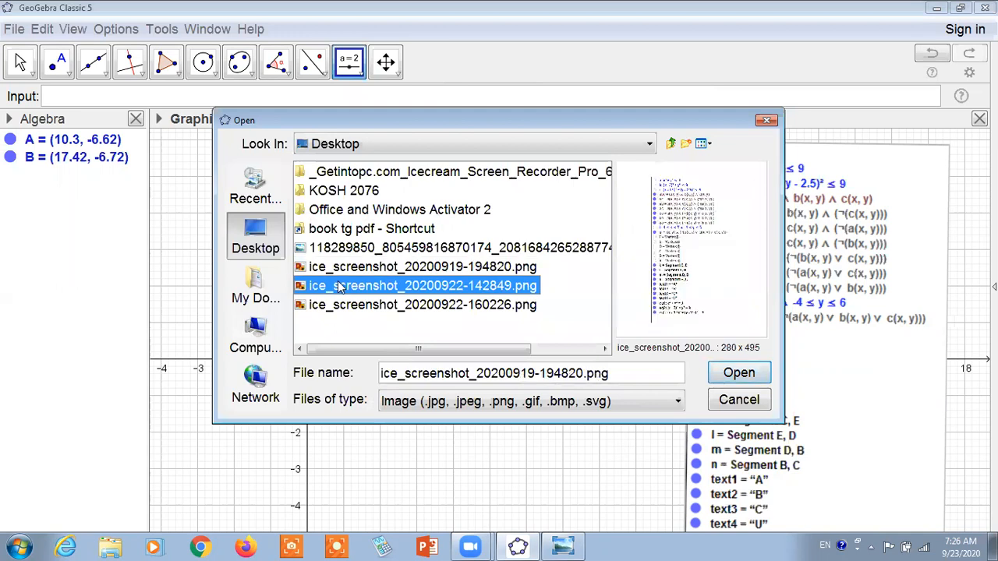
pyautogui.click(361, 305)
pyautogui.click(331, 247)
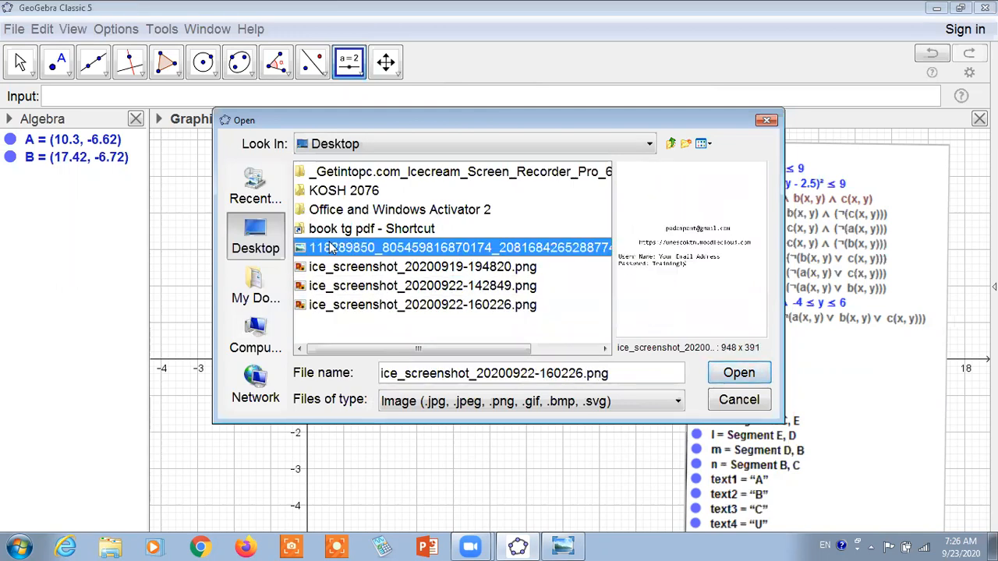
pyautogui.click(347, 228)
pyautogui.click(354, 286)
pyautogui.click(344, 249)
pyautogui.click(350, 291)
pyautogui.click(352, 321)
pyautogui.click(352, 305)
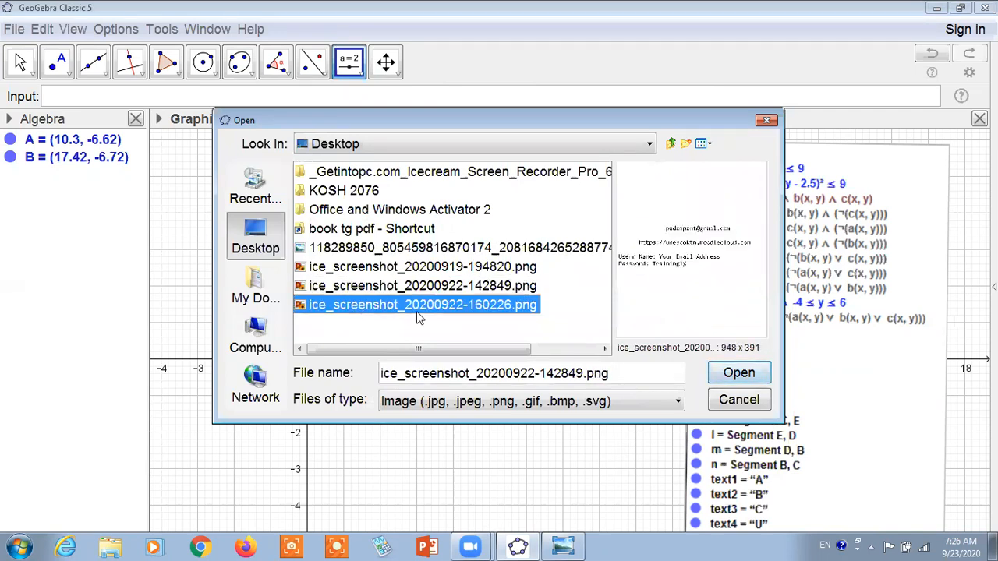
pyautogui.click(740, 402)
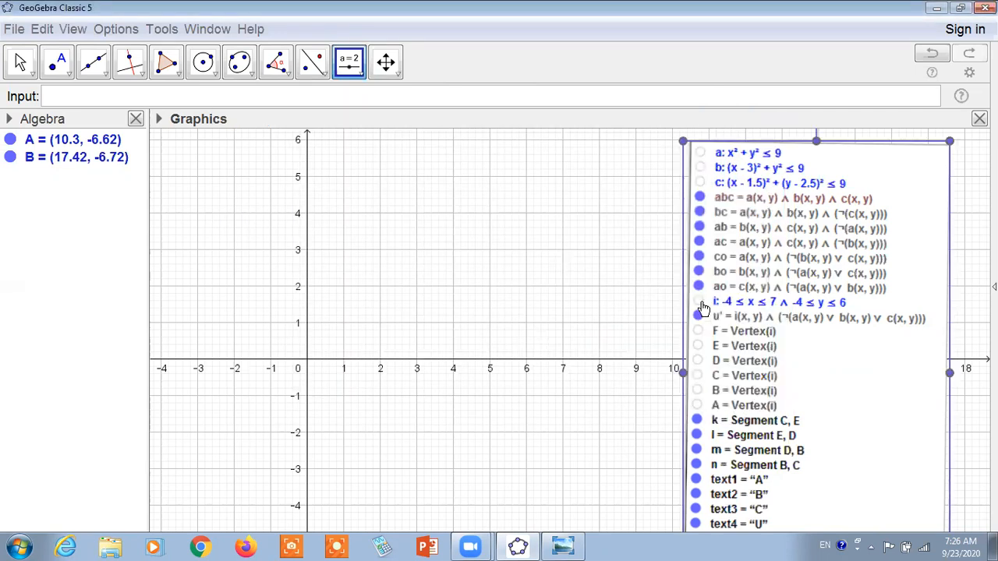
# - Reposition the formula image clear of the graph's origin, with point A at about (9.78, -7)
pyautogui.press('Escape')
pyautogui.moveTo(750, 249); pyautogui.dragTo(494, 274)
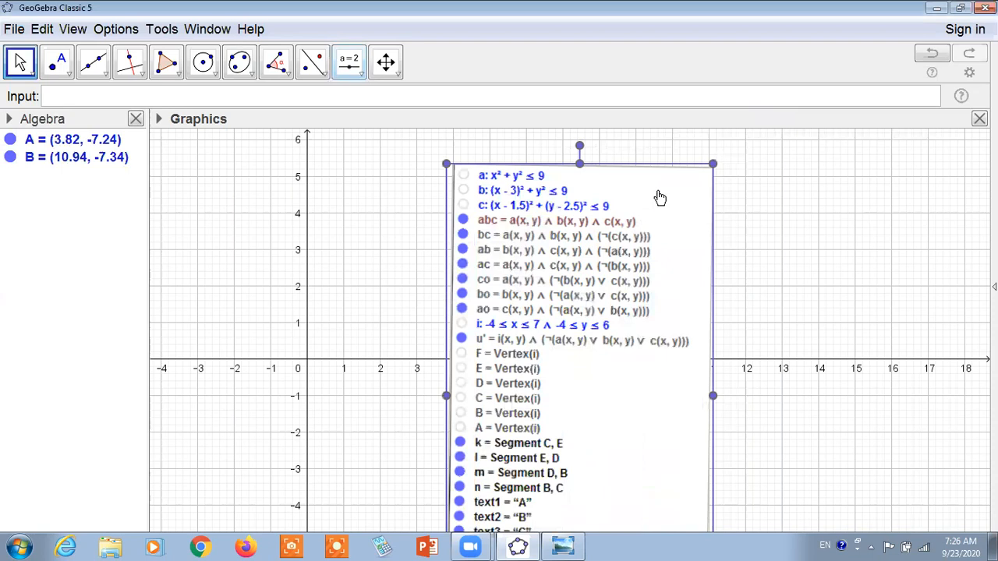
pyautogui.click(755, 207)
pyautogui.moveTo(610, 212); pyautogui.dragTo(743, 184)
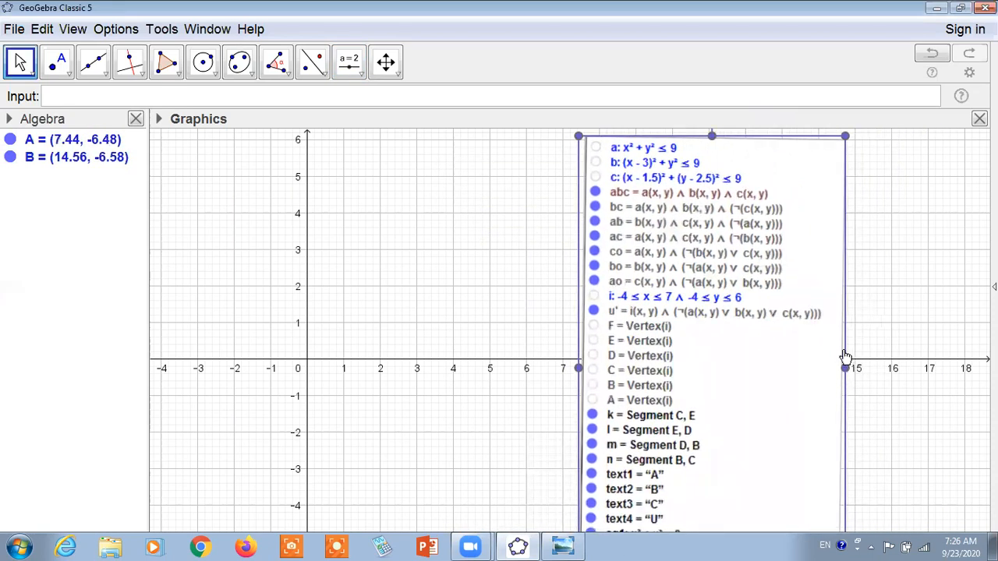
pyautogui.moveTo(769, 335); pyautogui.dragTo(749, 351)
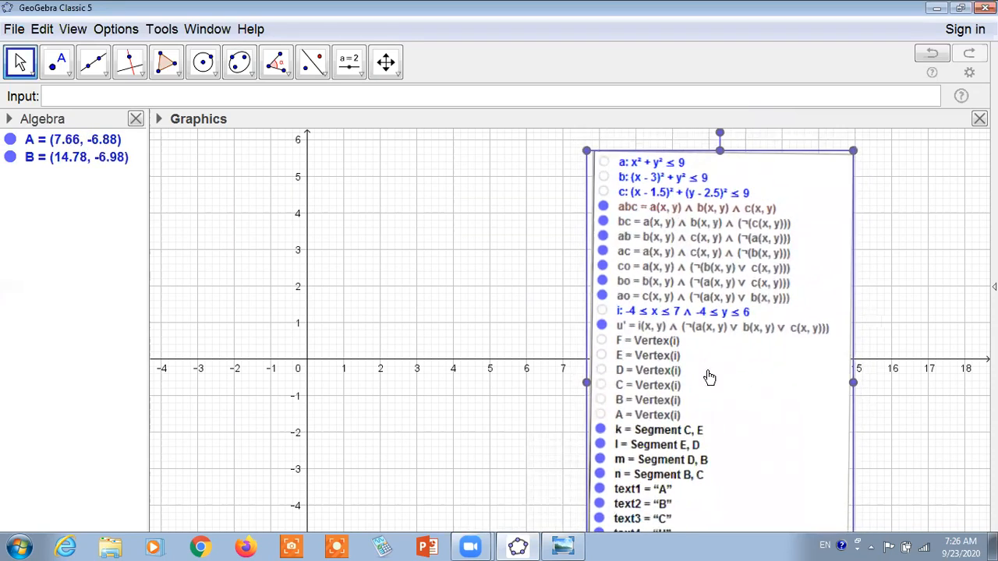
pyautogui.click(938, 279)
pyautogui.moveTo(653, 301); pyautogui.dragTo(806, 401)
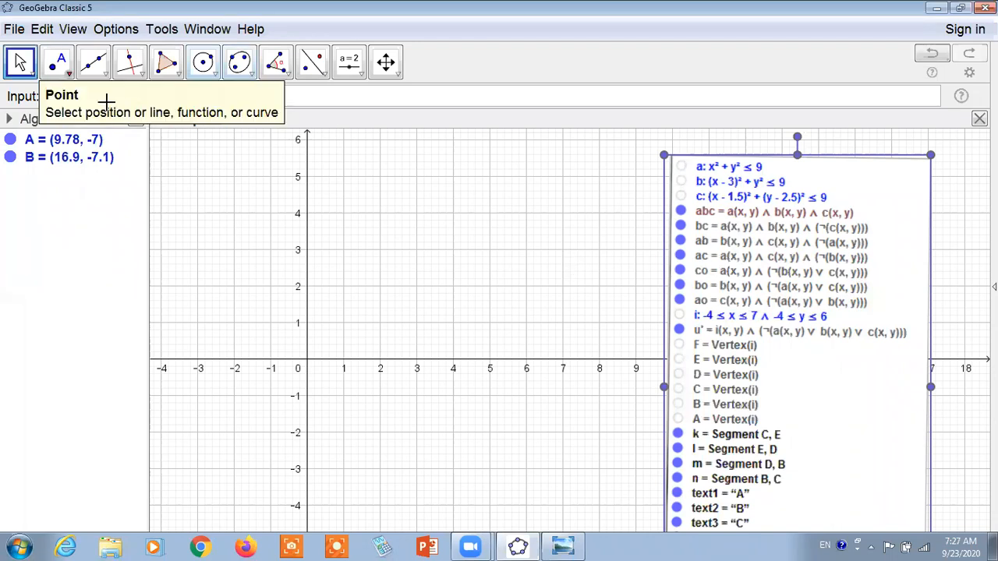
# - Rearrange the views so Graphics is docked beside Algebra, narrow the Algebra view, and deselect the formula image
pyautogui.moveTo(401, 115); pyautogui.dragTo(371, 122)
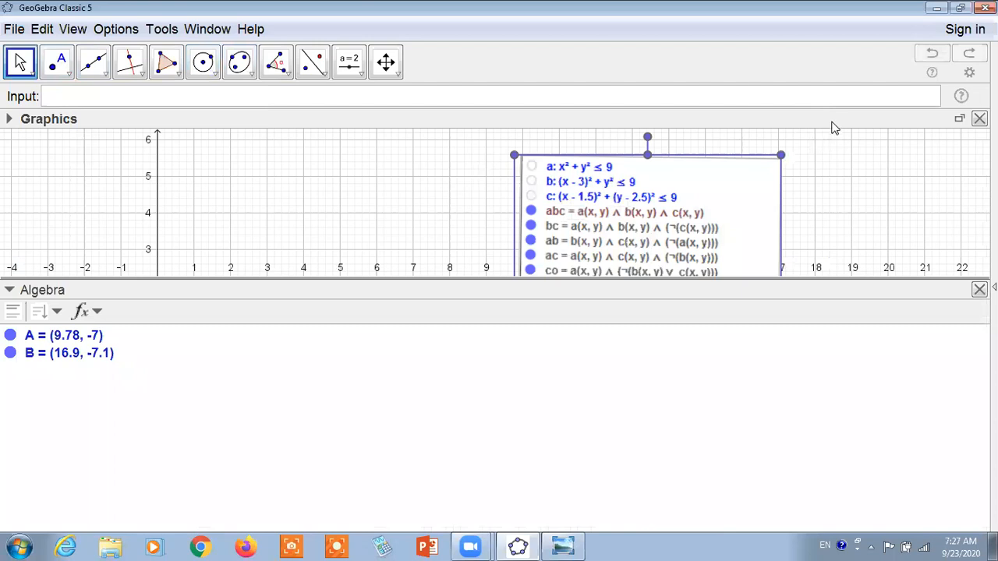
pyautogui.moveTo(831, 121); pyautogui.dragTo(844, 213)
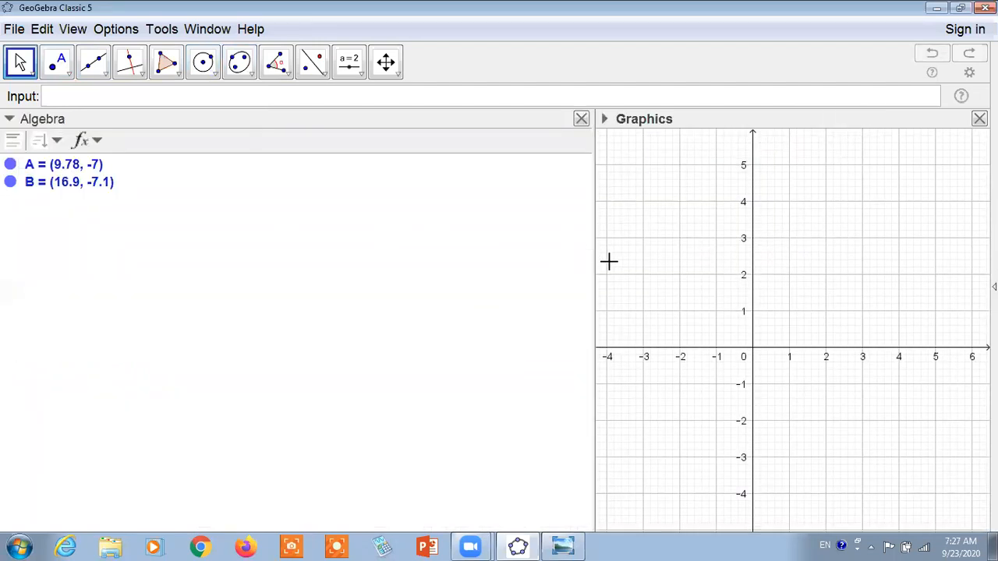
pyautogui.moveTo(590, 266); pyautogui.dragTo(179, 223)
pyautogui.click(639, 257)
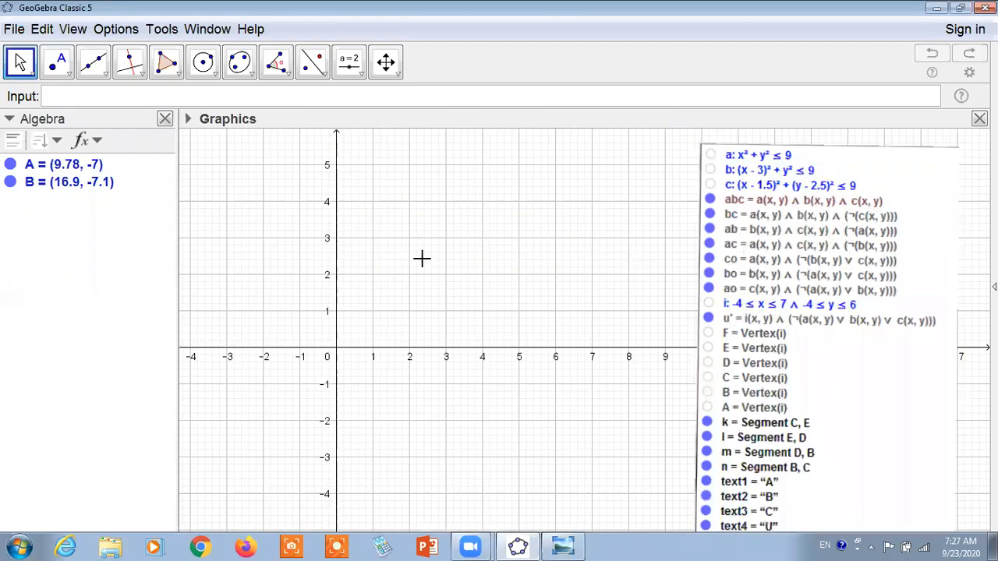
# - Plot circle region a by entering the inequality x²+y²≤9
pyautogui.click(81, 102)
pyautogui.write('x')
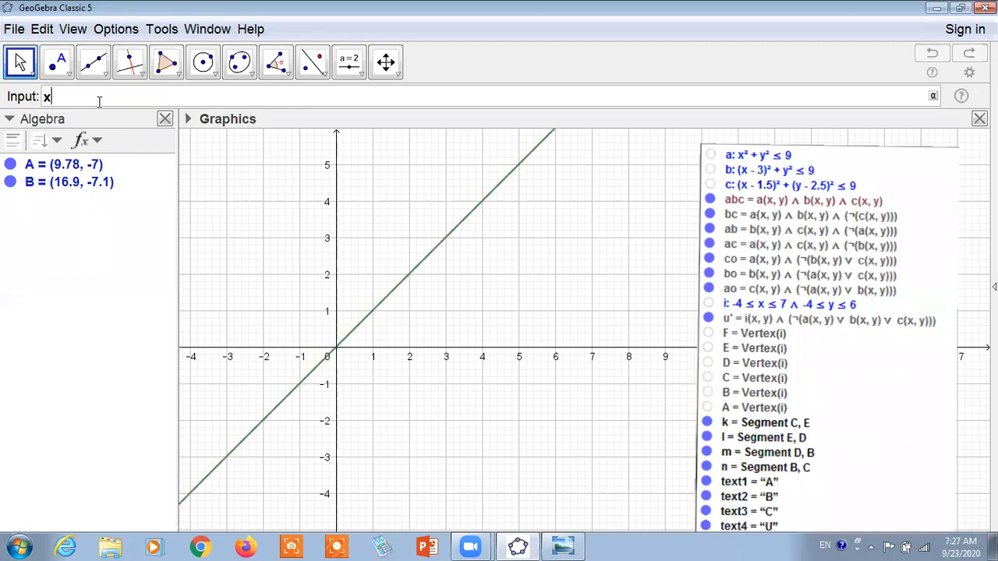
pyautogui.write('²')
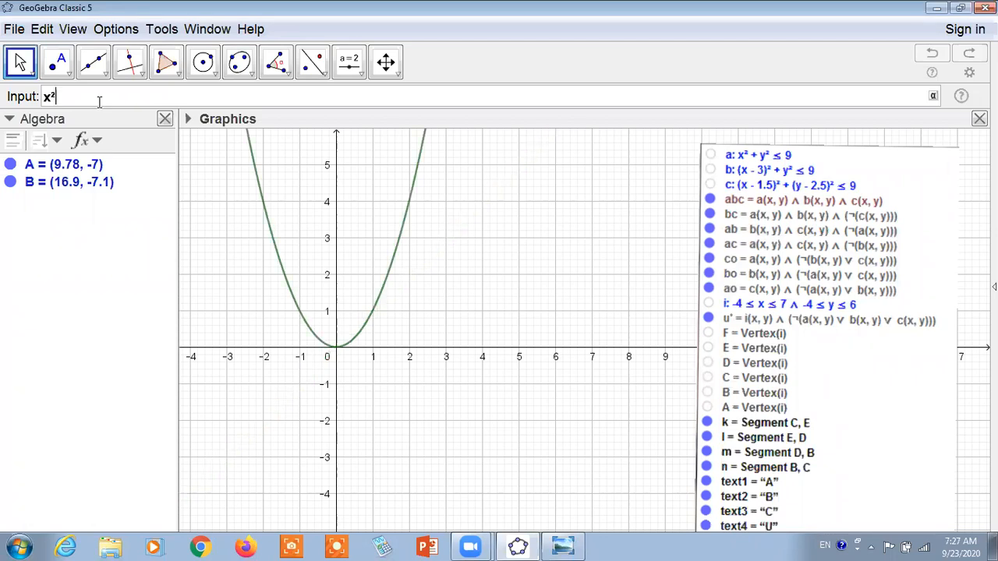
pyautogui.write('+y²')
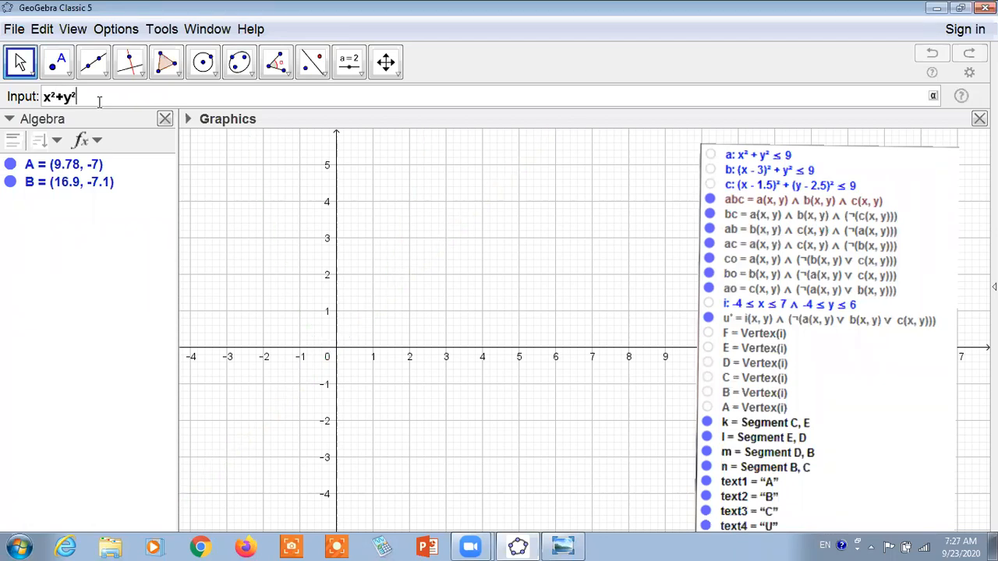
pyautogui.write('≤9')
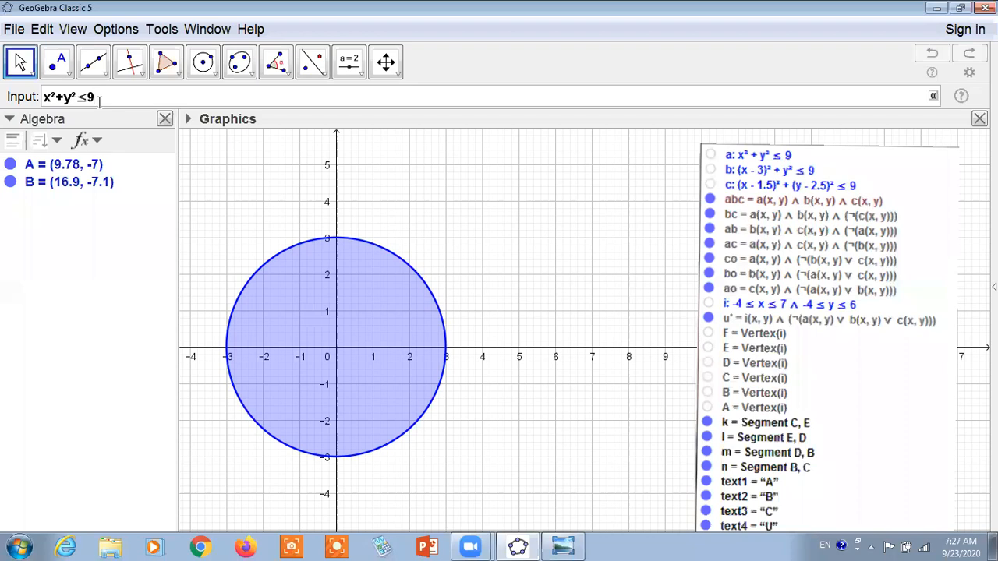
pyautogui.press('Return')
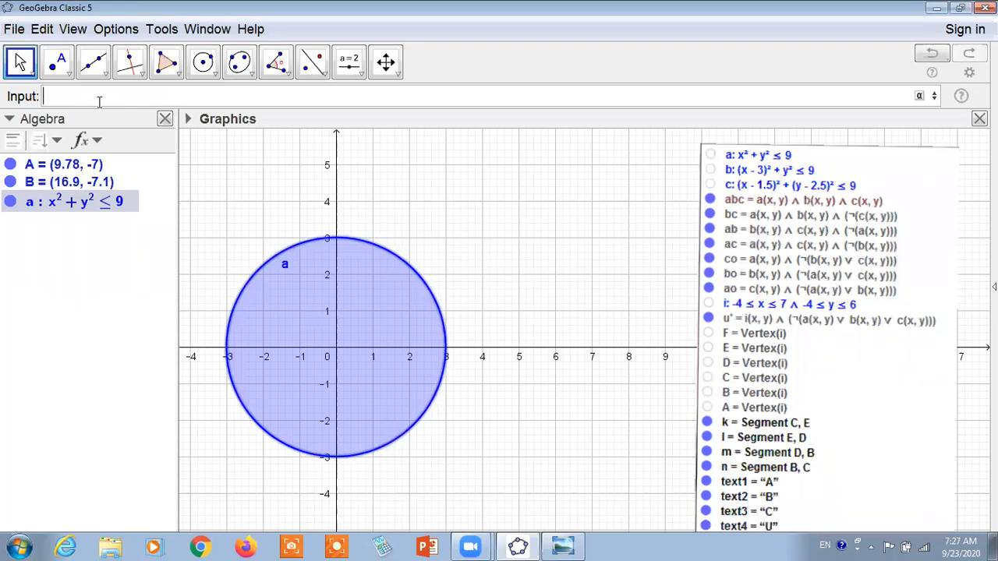
# - Plot circle region b by entering the inequality (x-3)²+y²≤9
pyautogui.write('(x')
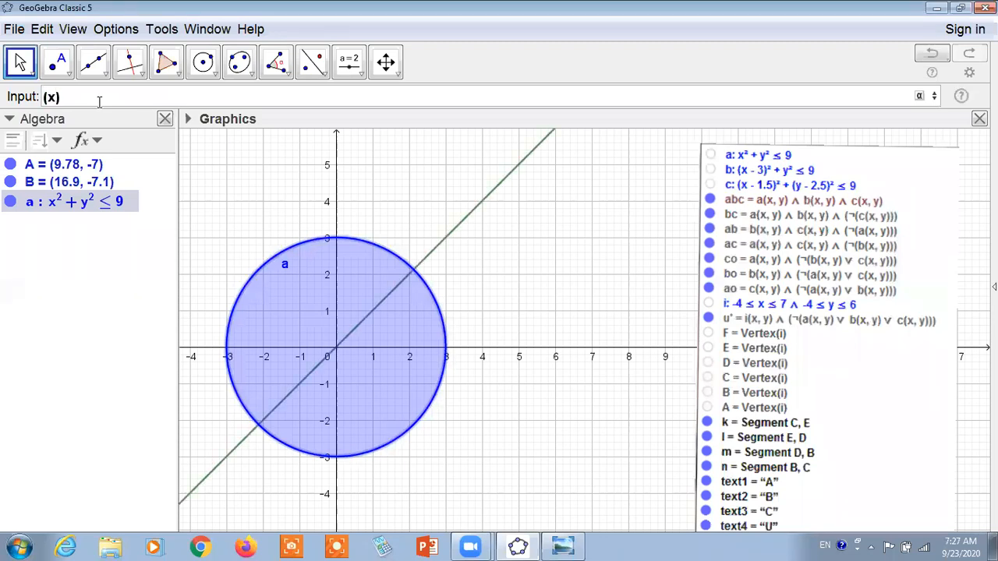
pyautogui.write('-3')
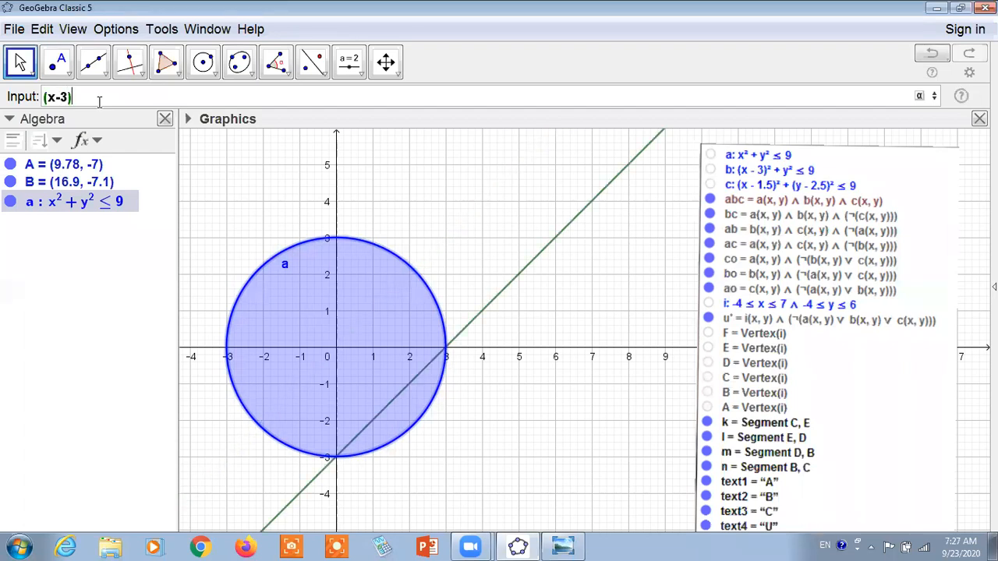
pyautogui.write('^2+')
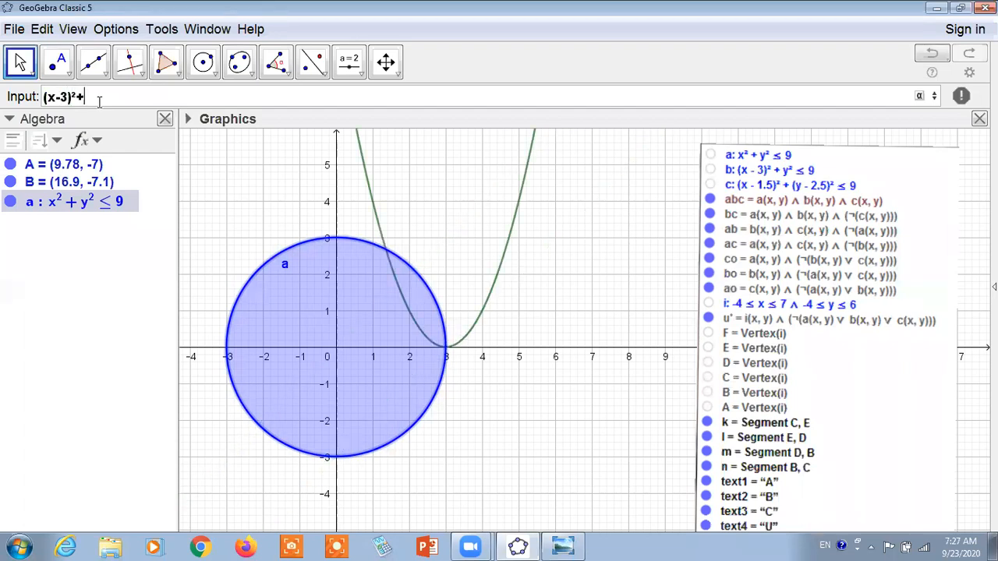
pyautogui.write('y^2')
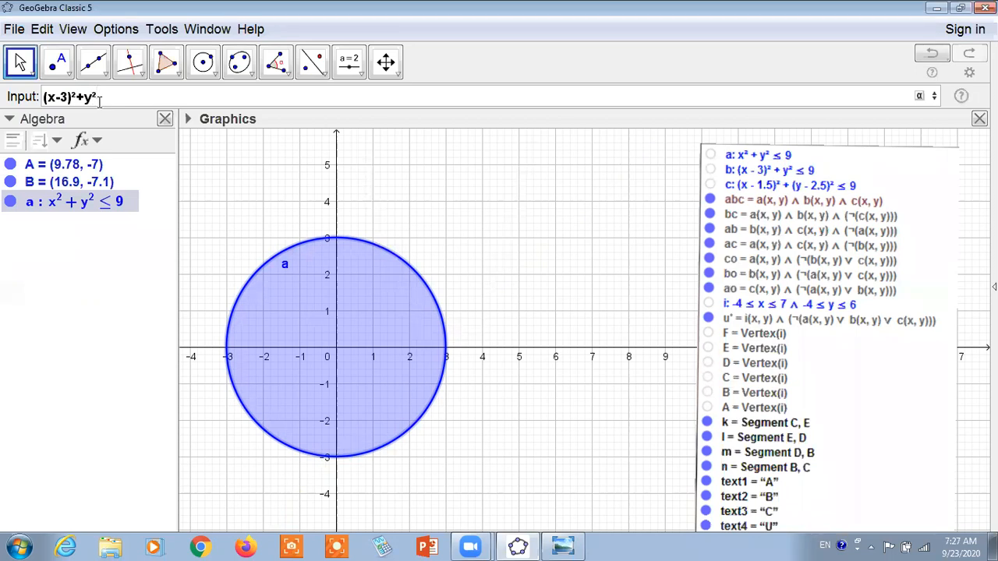
pyautogui.write('<=')
pyautogui.write('9')
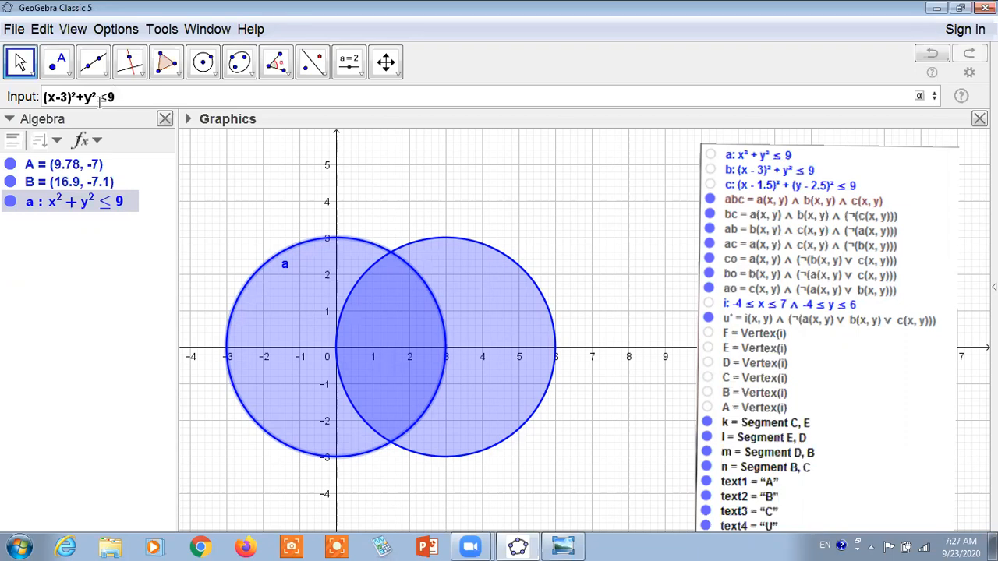
pyautogui.press('Return')
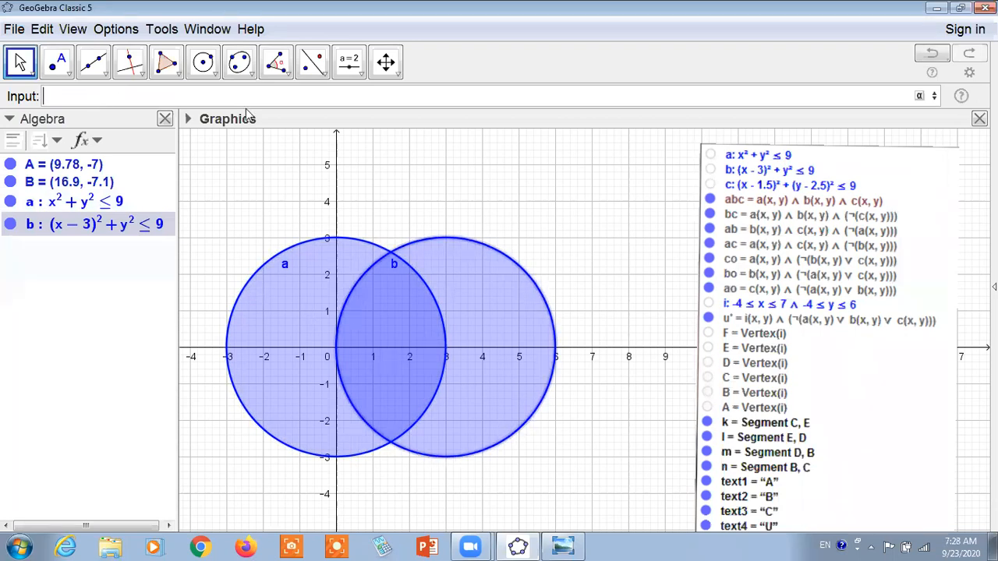
# - Mark the upper intersection point of circles a and b with red pen strokes, and clear the annotations
pyautogui.click(899, 13)
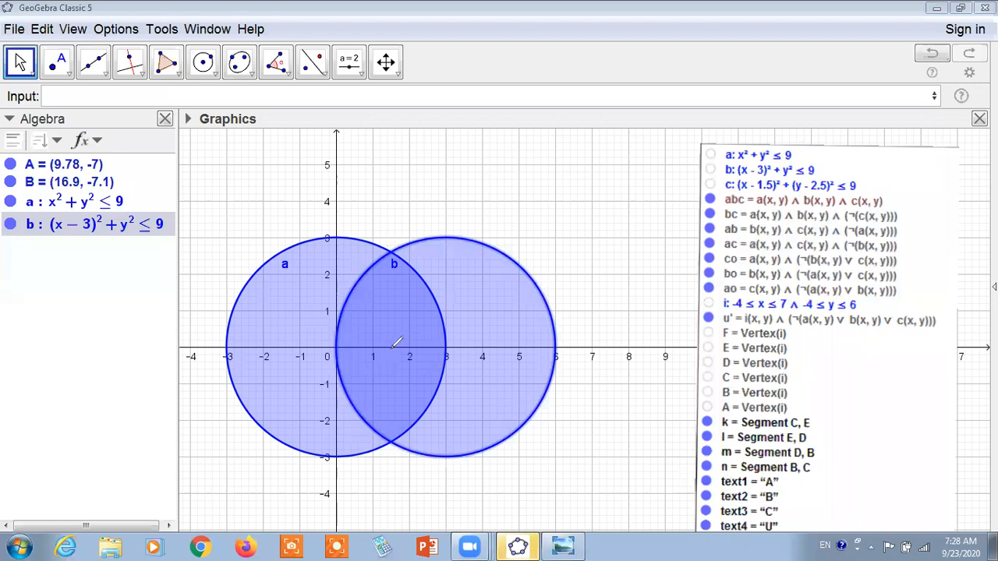
pyautogui.click(392, 249)
pyautogui.moveTo(392, 248)
pyautogui.mouseDown()
pyautogui.moveTo(402, 233)
pyautogui.moveTo(432, 228)
pyautogui.mouseUp()
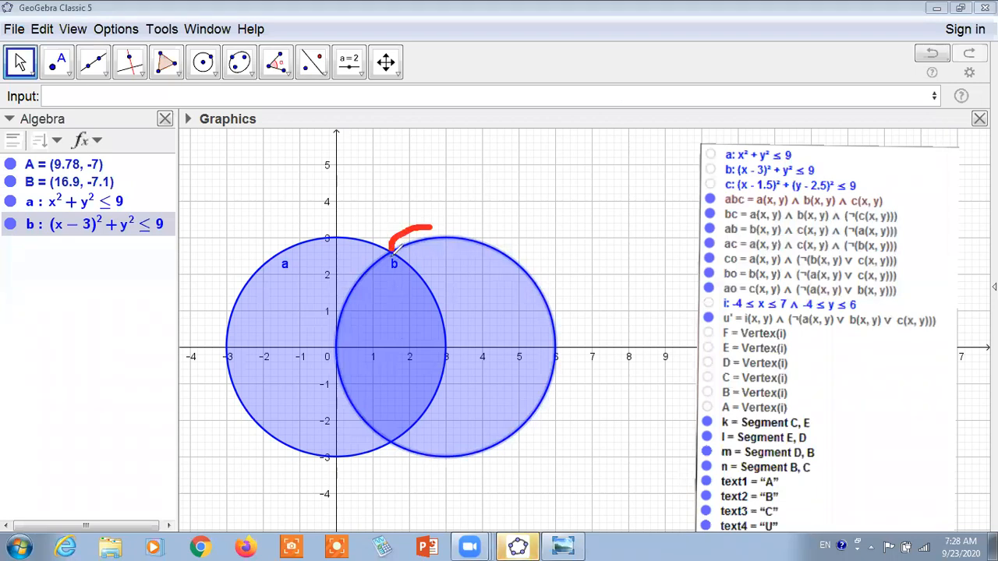
pyautogui.click(734, 63)
pyautogui.click(389, 250)
pyautogui.moveTo(394, 245)
pyautogui.mouseDown()
pyautogui.moveTo(407, 231)
pyautogui.moveTo(372, 259)
pyautogui.moveTo(416, 245)
pyautogui.moveTo(404, 238)
pyautogui.mouseUp()
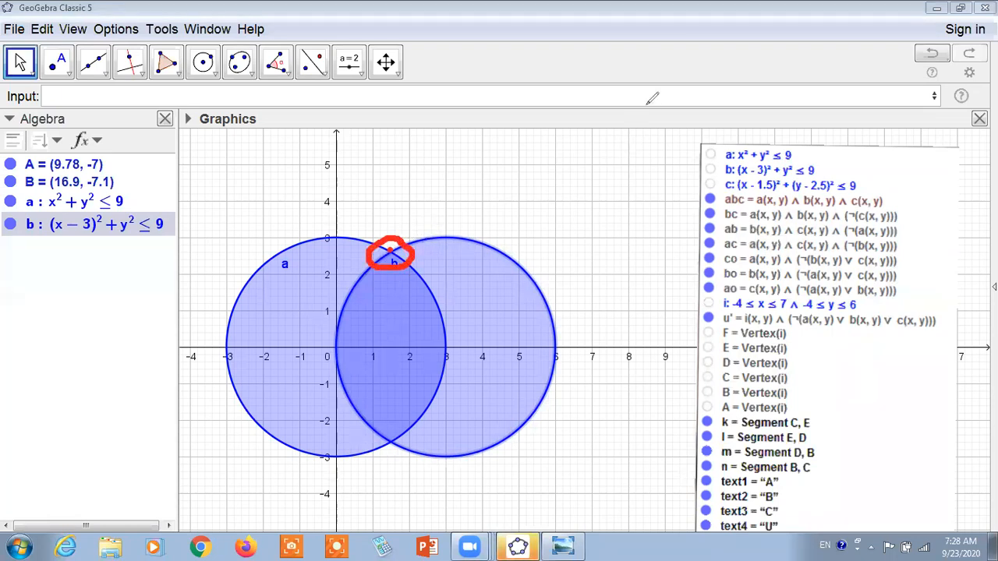
pyautogui.click(401, 255)
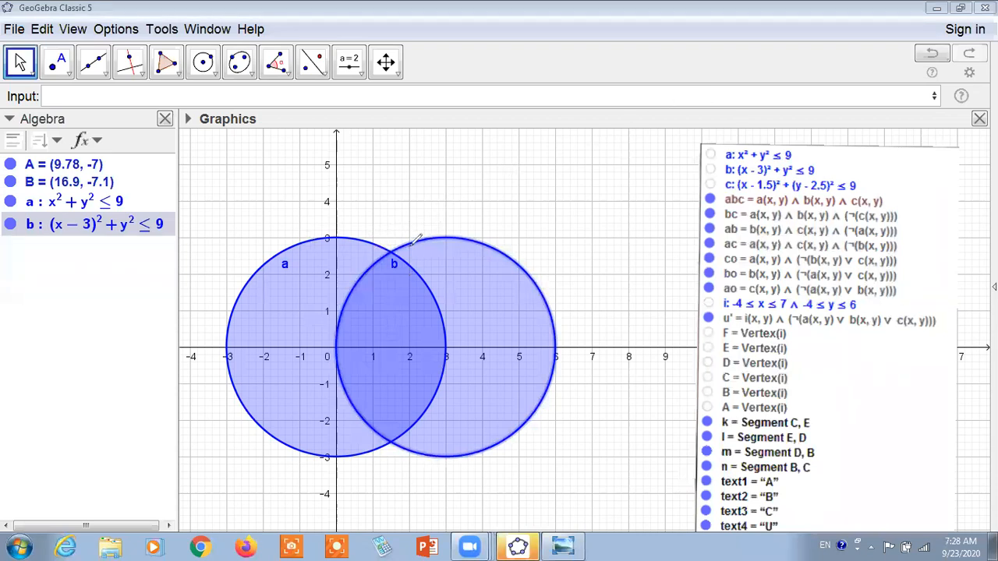
pyautogui.moveTo(392, 249); pyautogui.dragTo(397, 239)
pyautogui.hotkey('ctrl', 'z')
# - Plot circle region c by entering the inequality (x-1.5)²+(y-2.5)²≤9
pyautogui.click(88, 97)
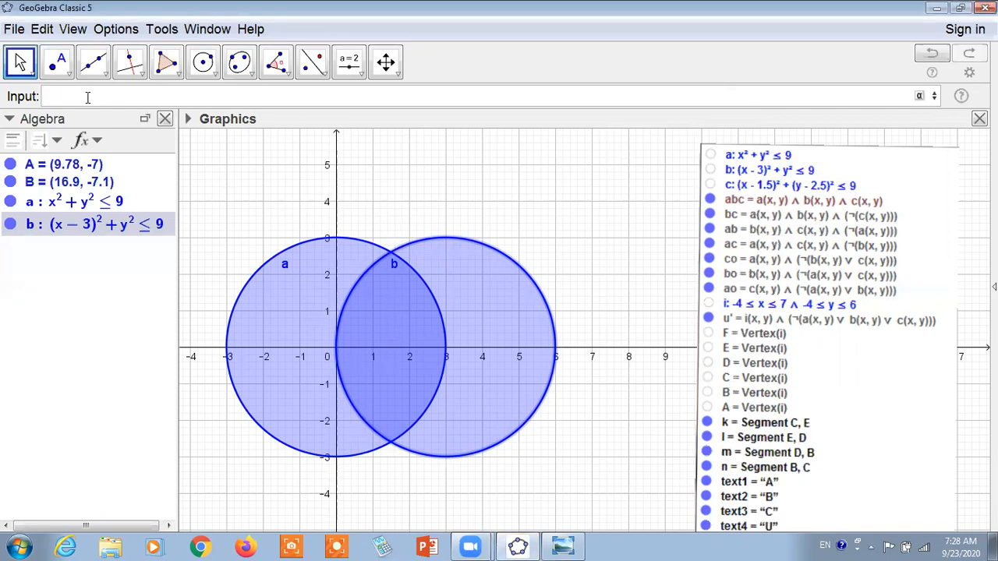
pyautogui.write('(x')
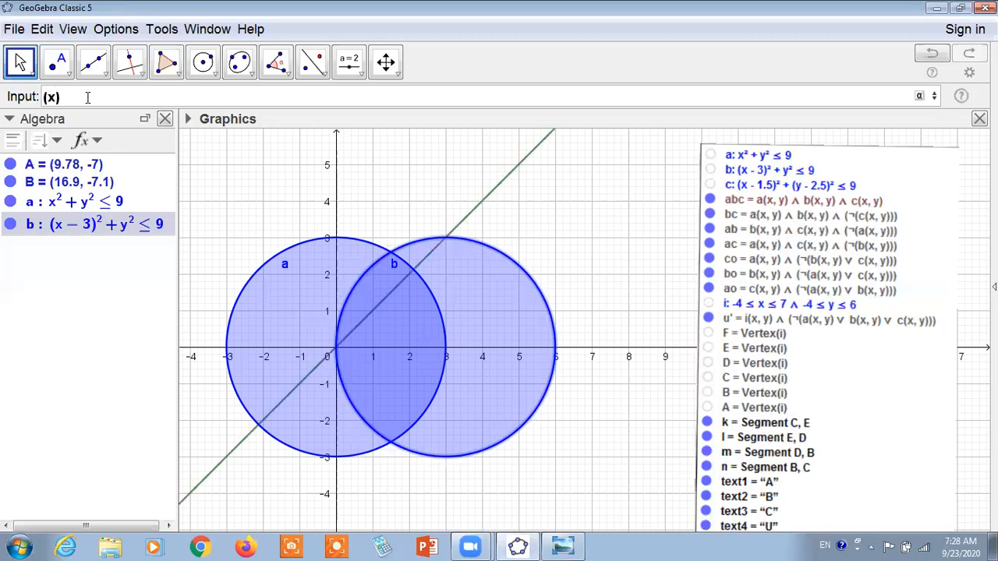
pyautogui.write('-1')
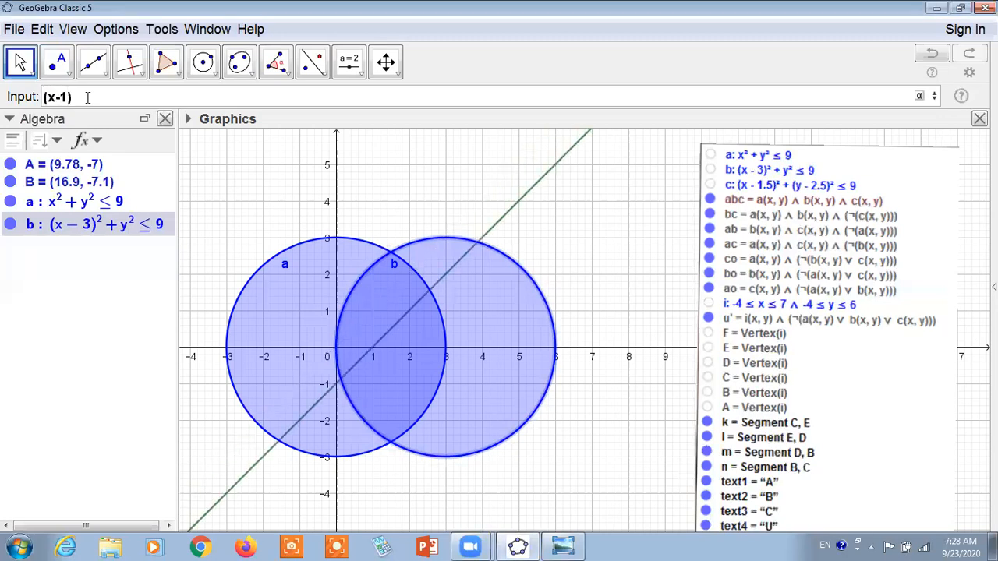
pyautogui.write('5')
pyautogui.press('BackSpace')
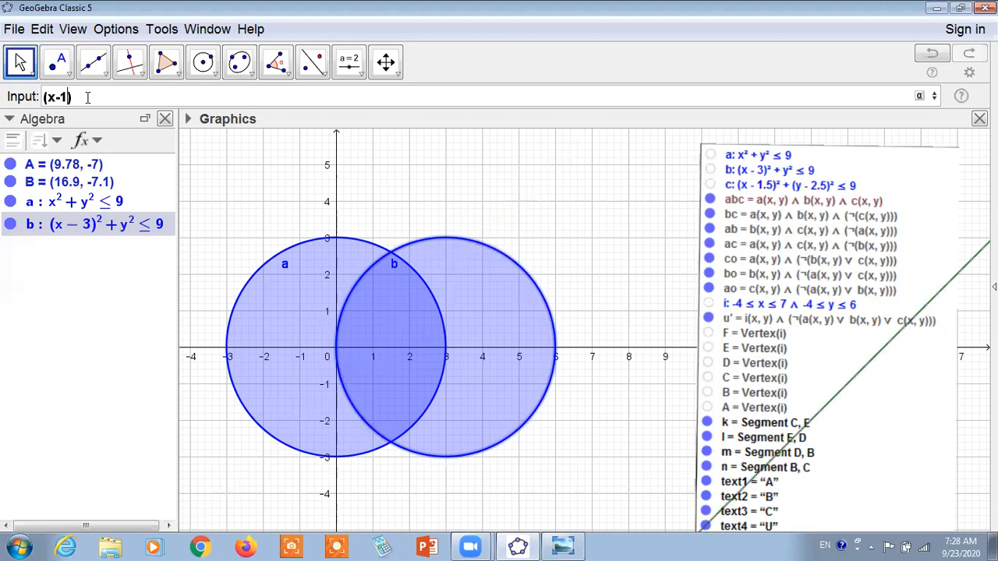
pyautogui.write('.5')
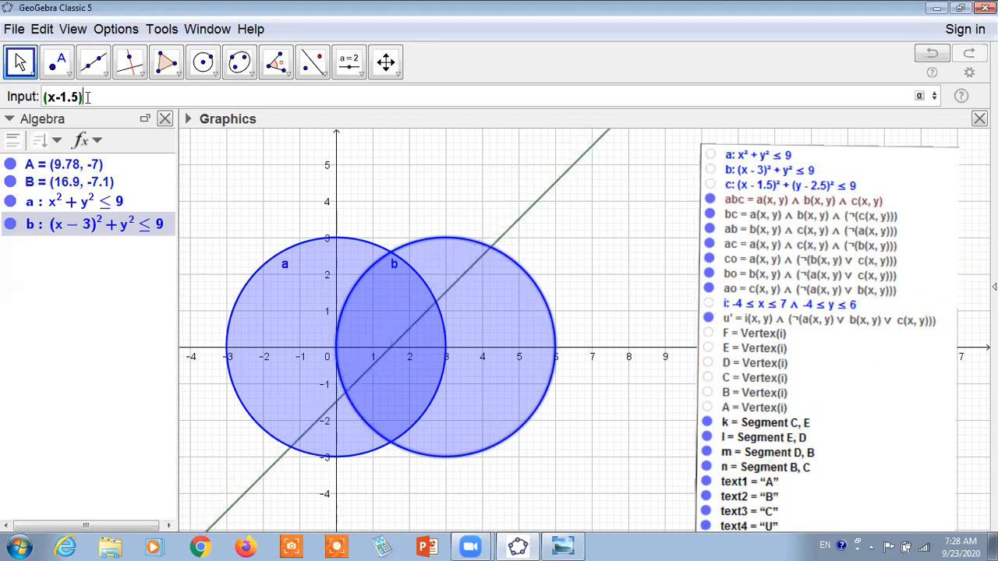
pyautogui.write('^2')
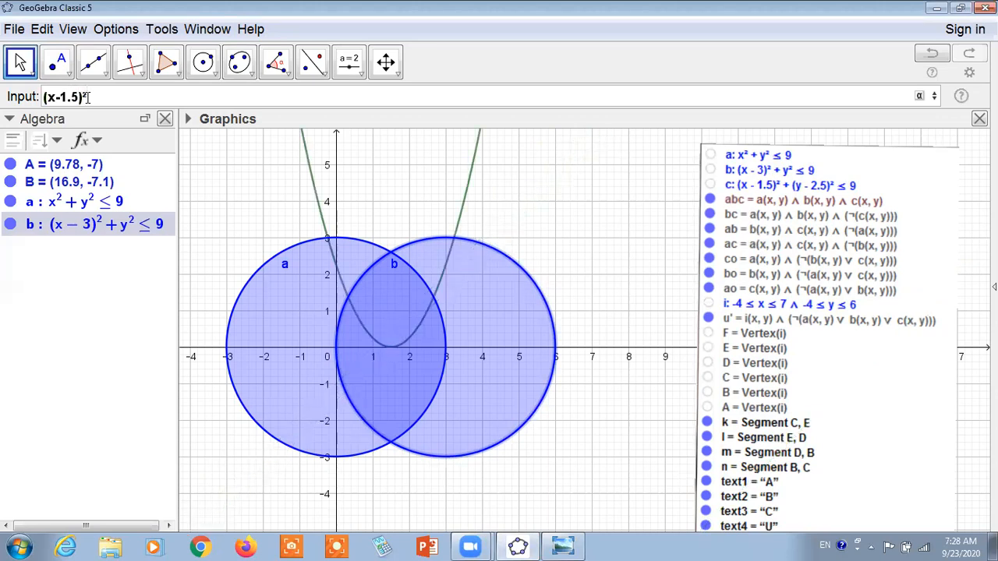
pyautogui.write('+(y-2.5')
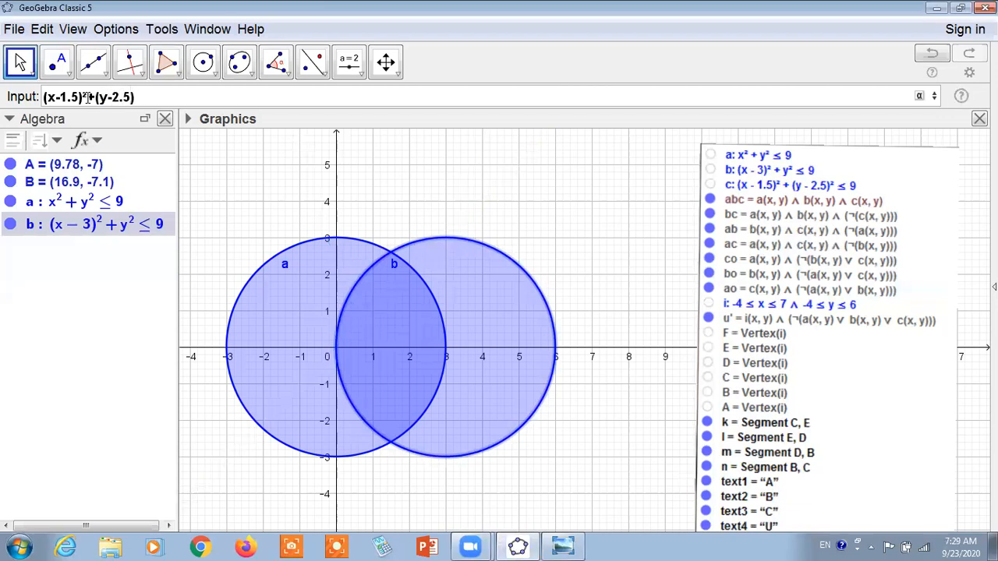
pyautogui.write('^2')
pyautogui.write('<=')
pyautogui.write('9')
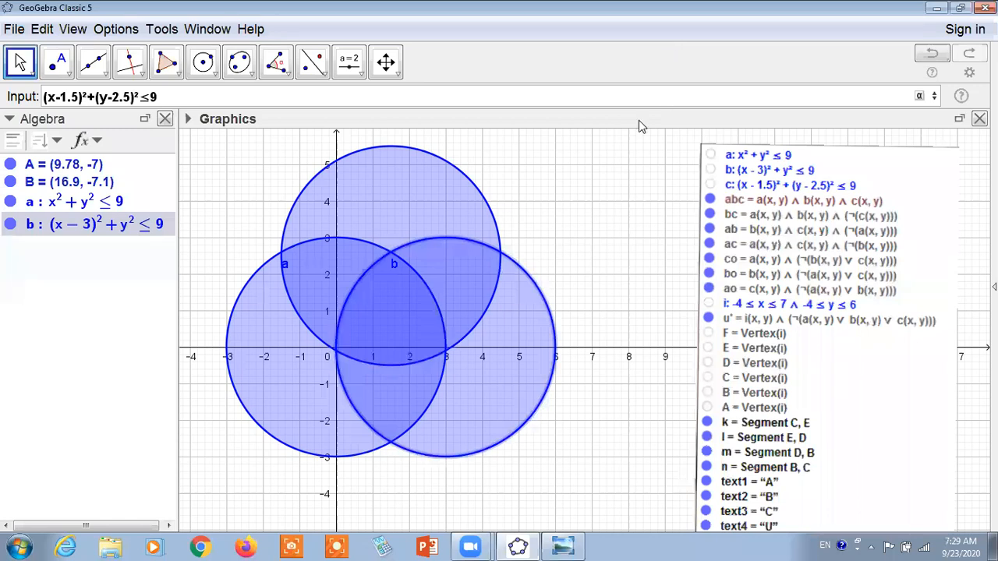
pyautogui.press('Return')
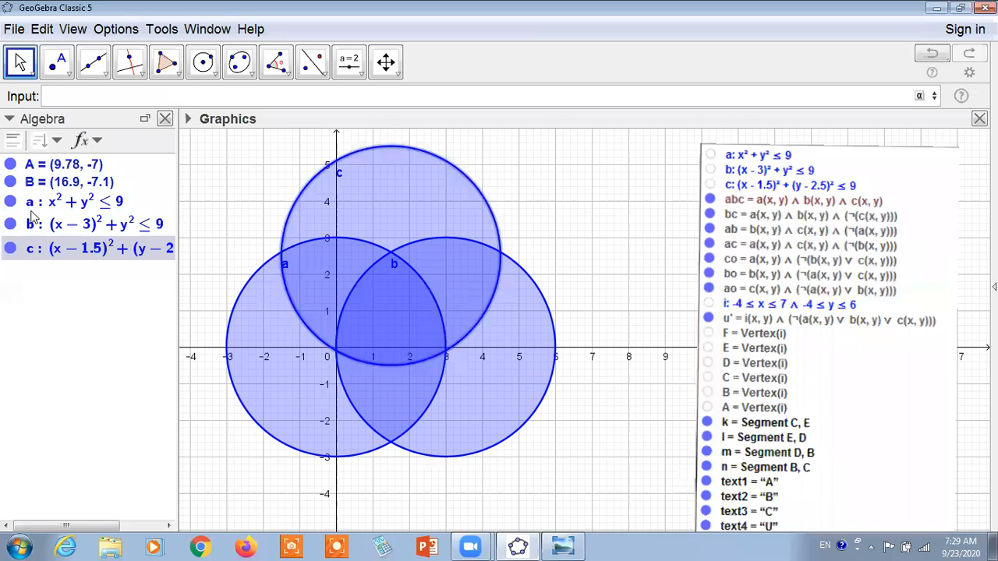
# - Hide circle regions a, b and c one by one, and show all three again
pyautogui.click(11, 248)
pyautogui.click(10, 225)
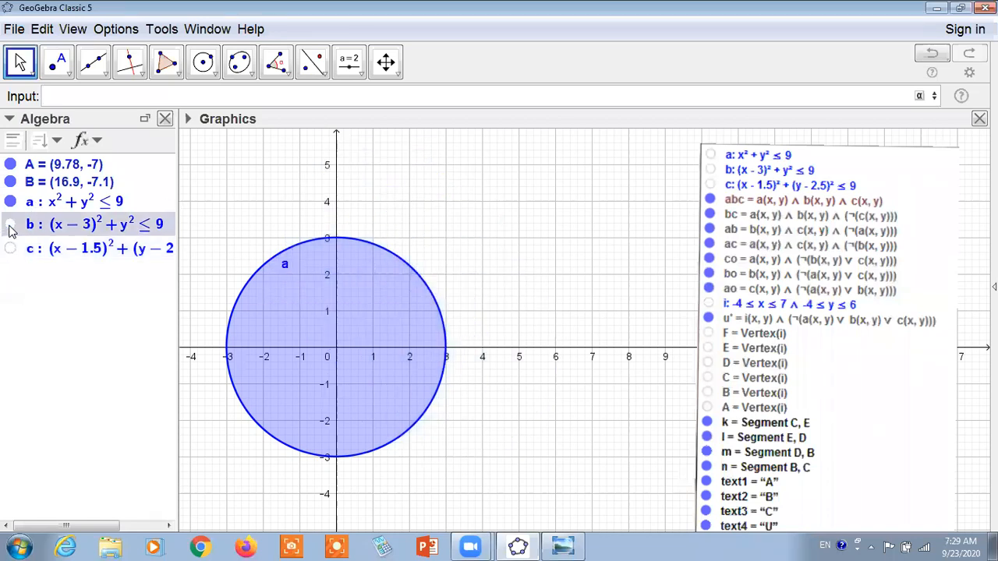
pyautogui.click(10, 202)
pyautogui.click(11, 202)
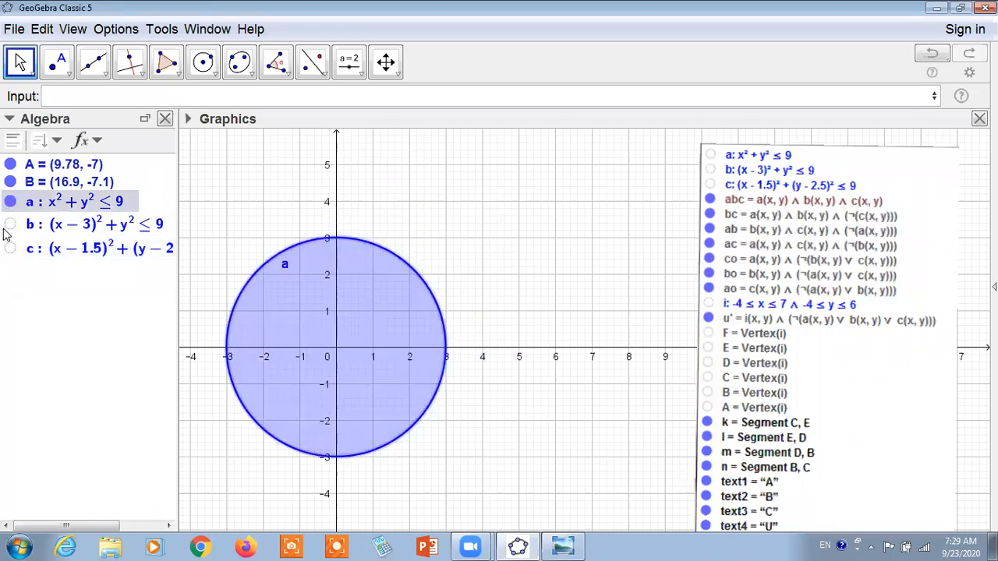
pyautogui.click(10, 224)
pyautogui.click(10, 248)
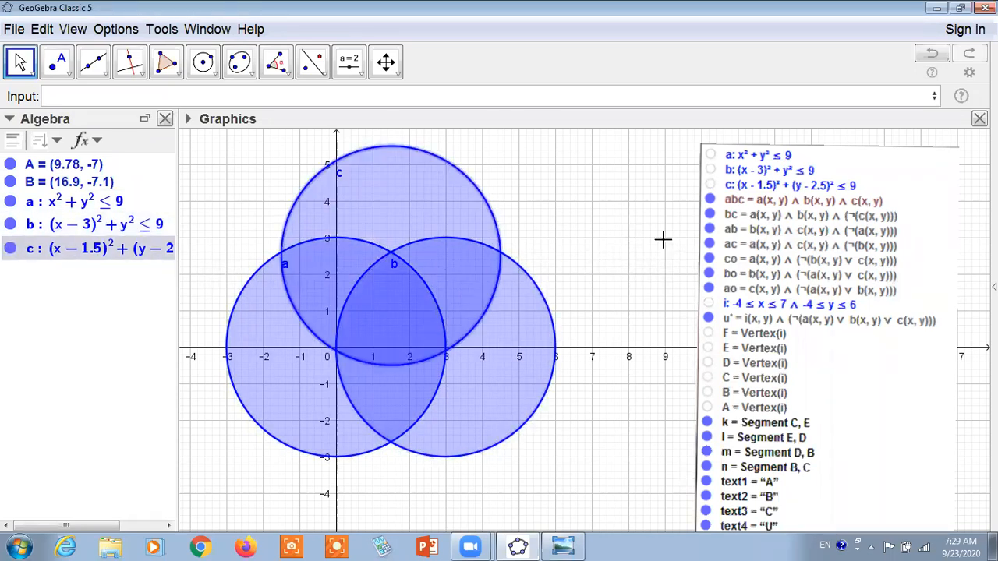
# - Slide the formula image up to box eq1 to eq3 in red, and back down to point an arrow at the abc expression
pyautogui.click(78, 97)
pyautogui.moveTo(824, 306); pyautogui.dragTo(807, 173)
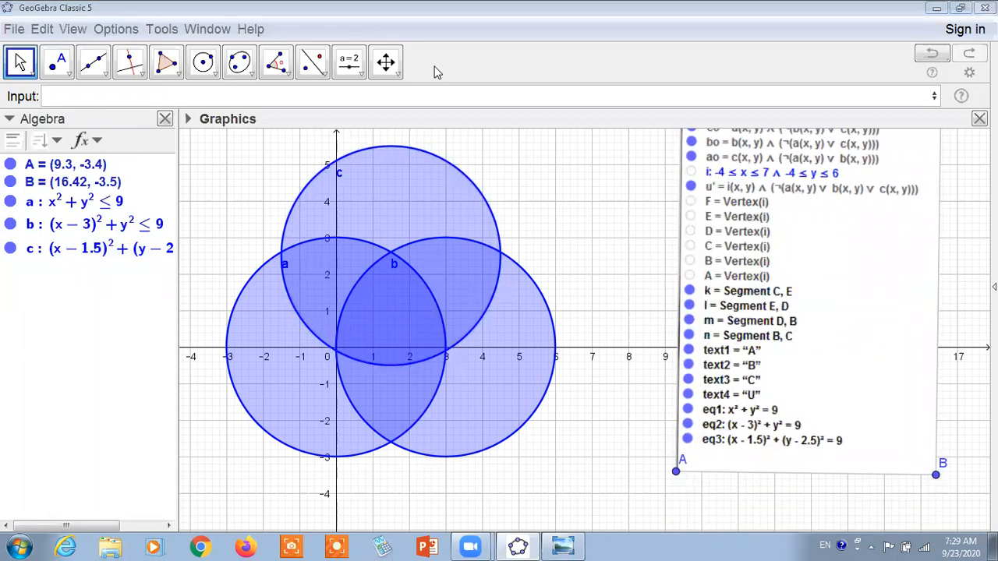
pyautogui.moveTo(686, 404)
pyautogui.mouseDown()
pyautogui.moveTo(847, 402)
pyautogui.moveTo(861, 433)
pyautogui.moveTo(821, 454)
pyautogui.moveTo(702, 457)
pyautogui.moveTo(683, 409)
pyautogui.moveTo(711, 400)
pyautogui.mouseUp()
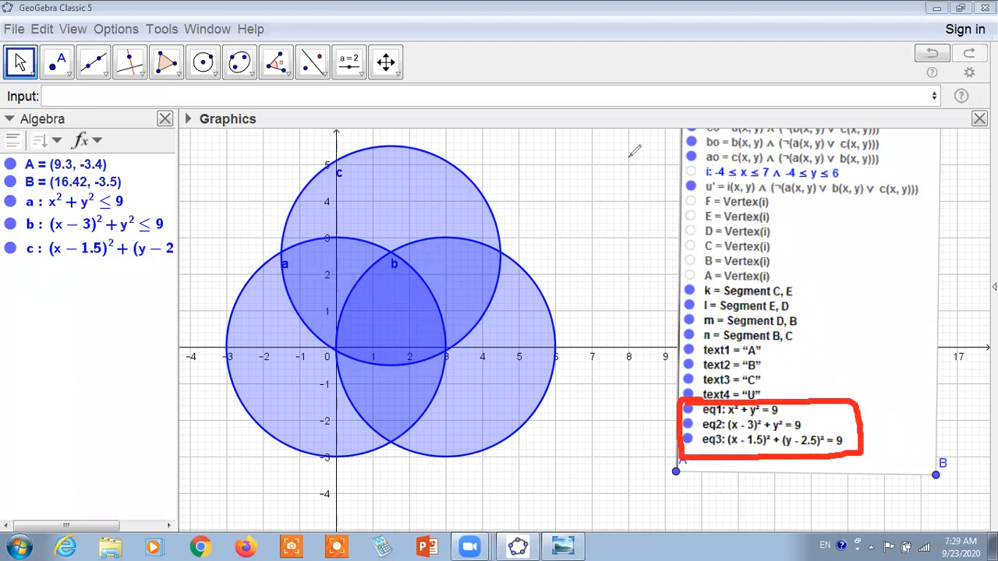
pyautogui.click(662, 50)
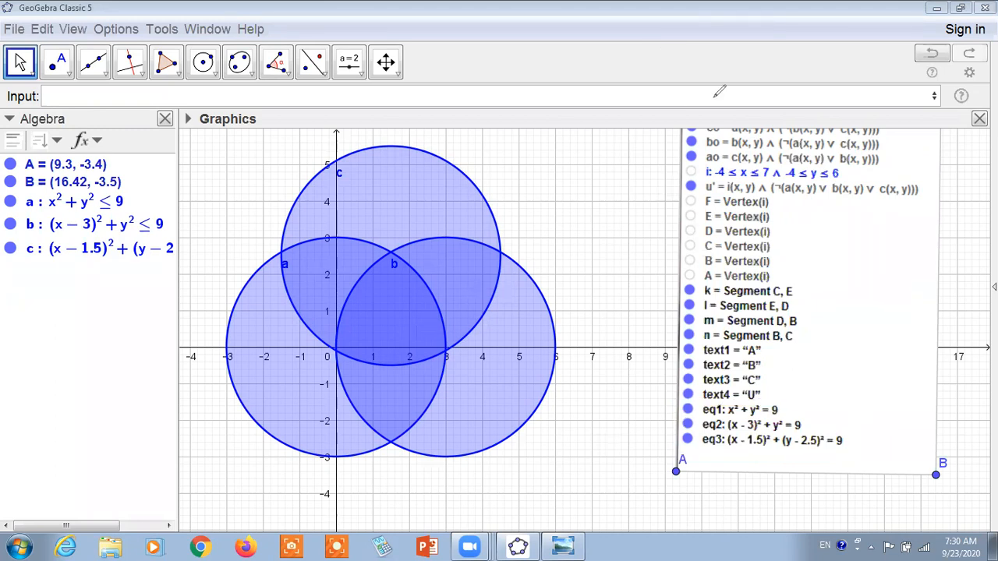
pyautogui.click(95, 90)
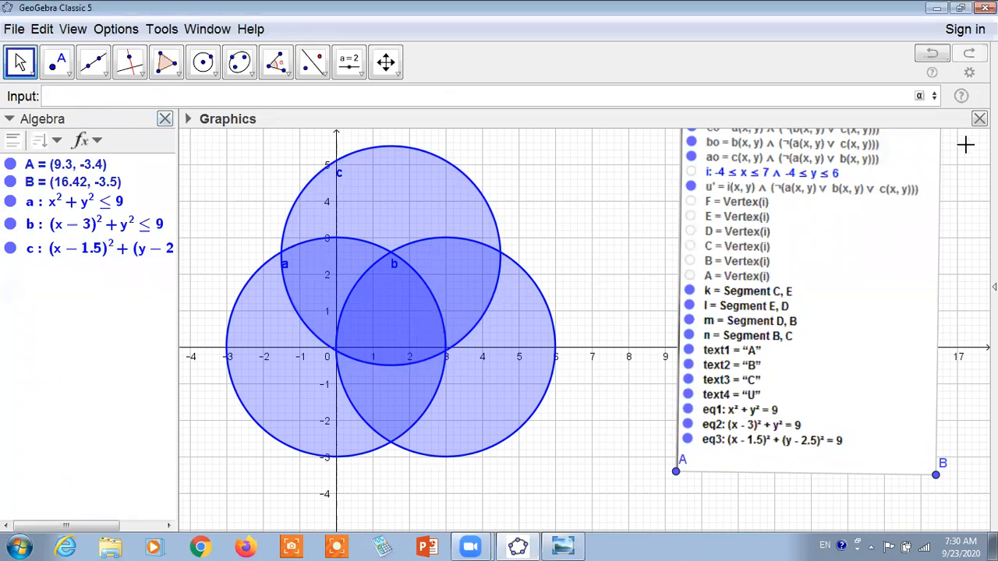
pyautogui.moveTo(785, 249); pyautogui.dragTo(754, 388)
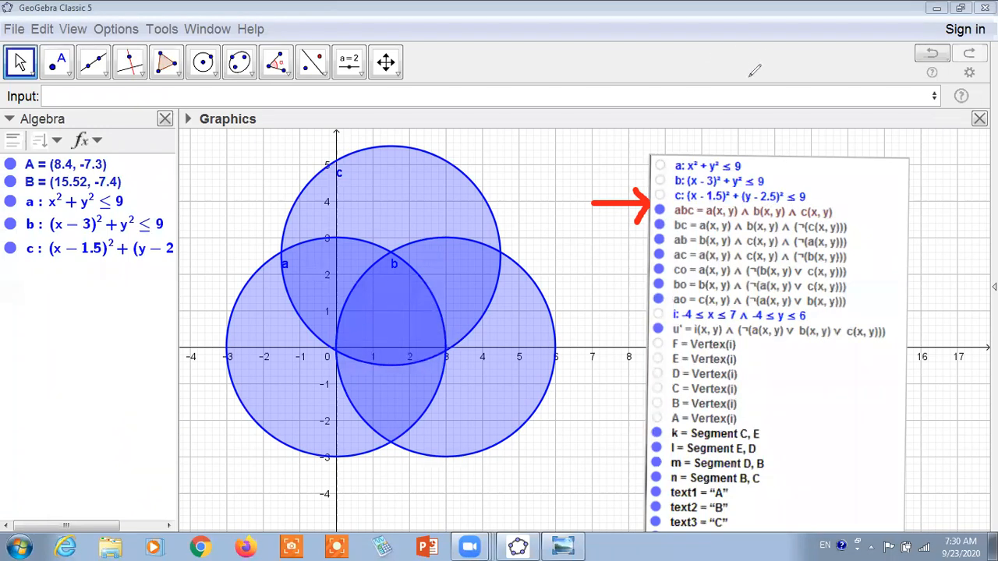
# - Preview the common region of all three circles with the expression a∧b∧c, and discard the entry
pyautogui.click(132, 95)
pyautogui.write('a')
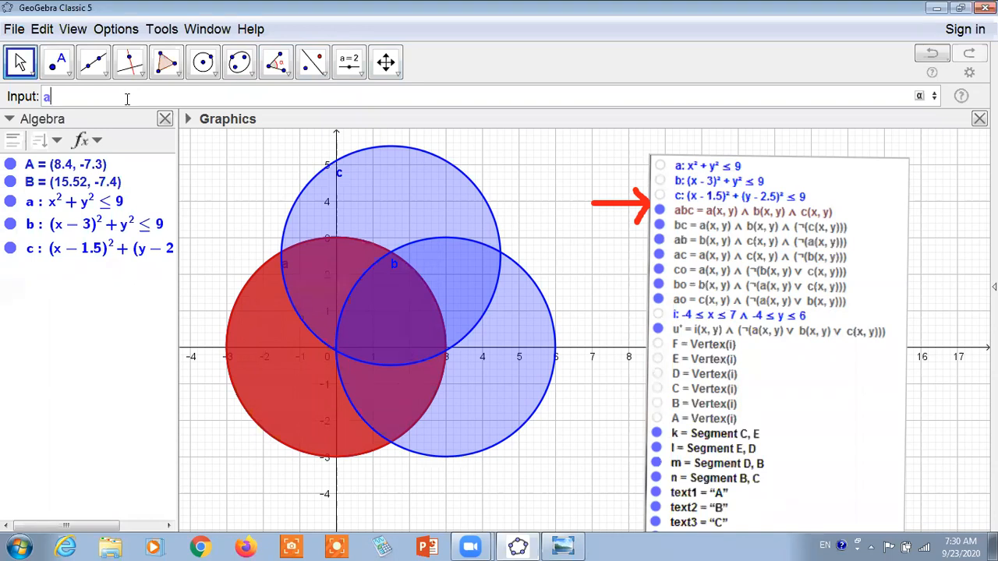
pyautogui.click(921, 97)
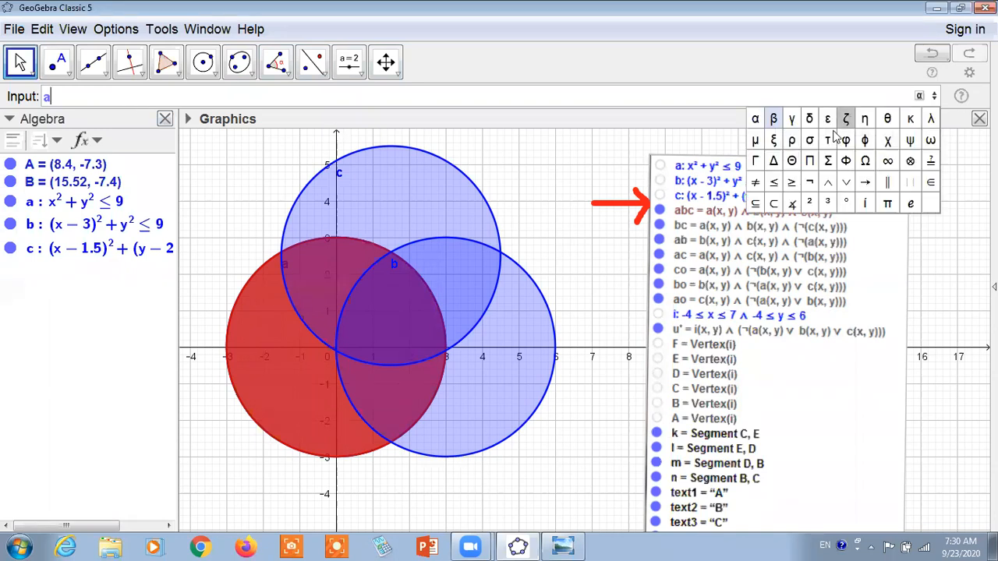
pyautogui.click(828, 183)
pyautogui.write('b')
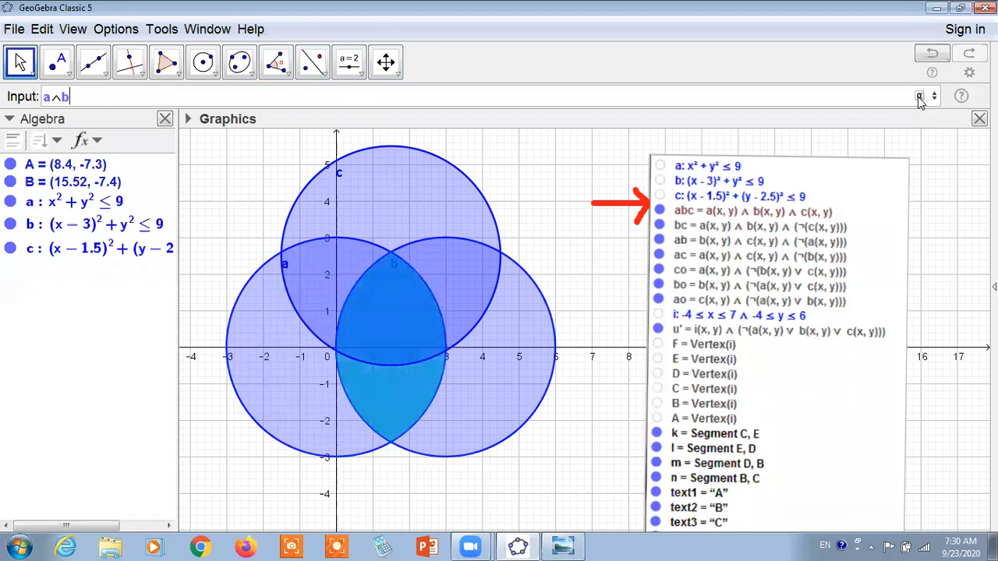
pyautogui.click(919, 97)
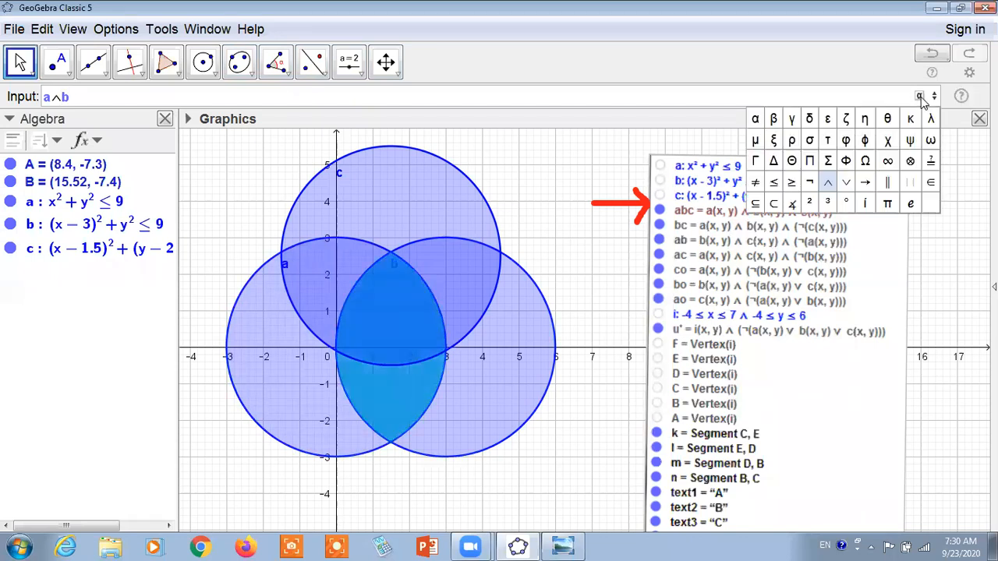
pyautogui.click(828, 183)
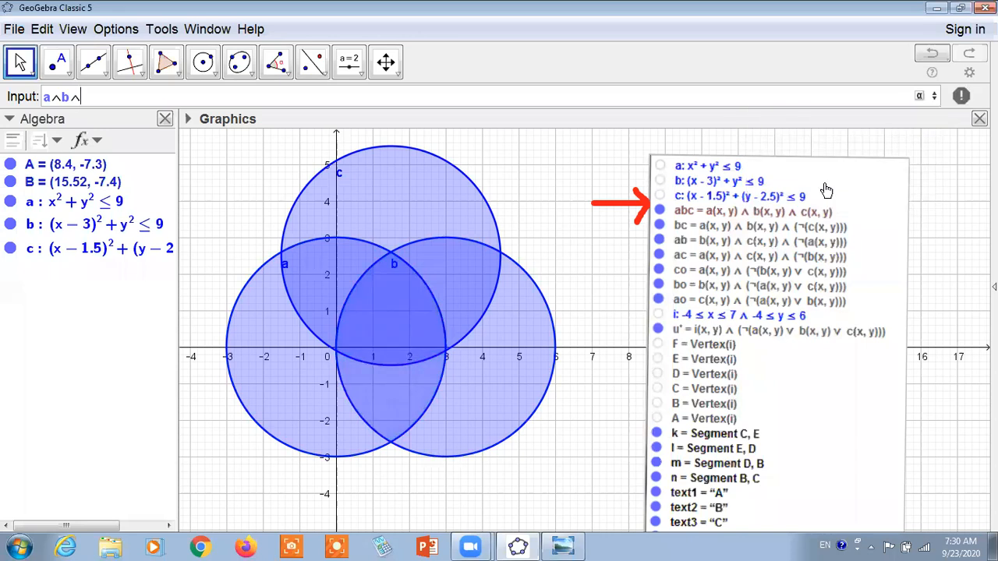
pyautogui.write('c')
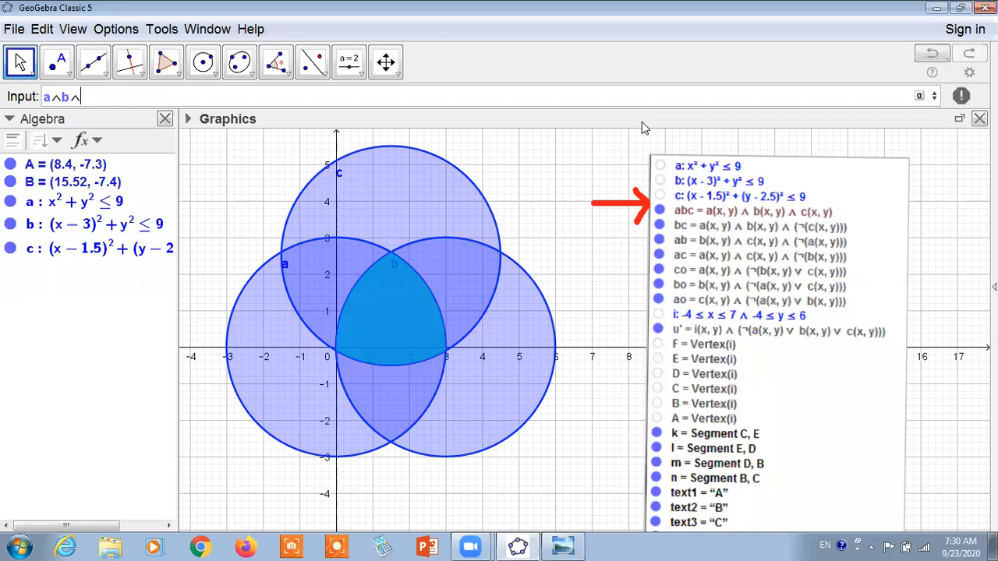
pyautogui.press('Escape')
# - Reposition the formula image with point A at about (9.02, -6.42), and temporarily annotate circle c's center as (1.5, 2.5) in red
pyautogui.moveTo(819, 216); pyautogui.dragTo(842, 185)
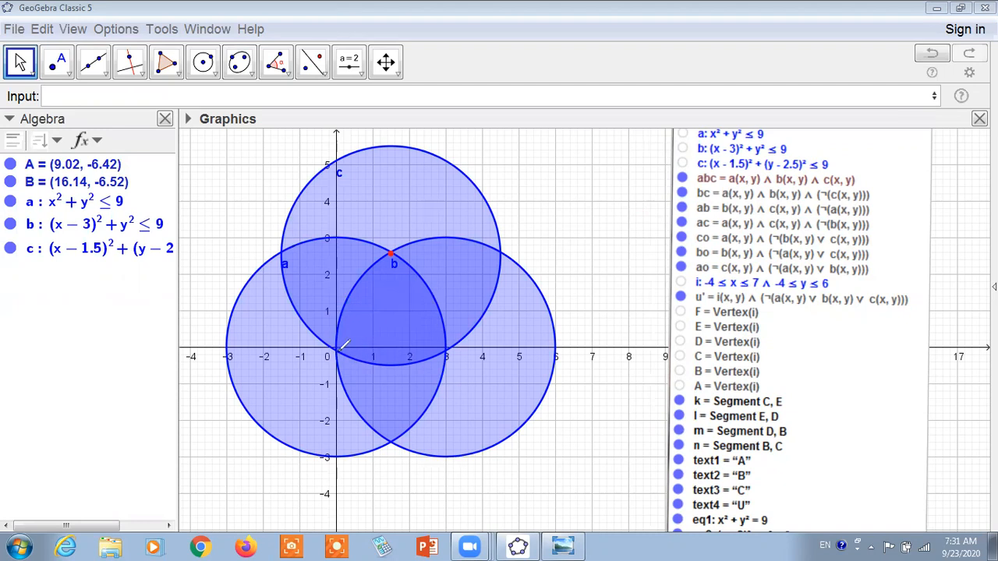
pyautogui.moveTo(402, 243)
pyautogui.mouseDown()
pyautogui.moveTo(380, 262)
pyautogui.moveTo(408, 257)
pyautogui.moveTo(405, 237)
pyautogui.mouseUp()
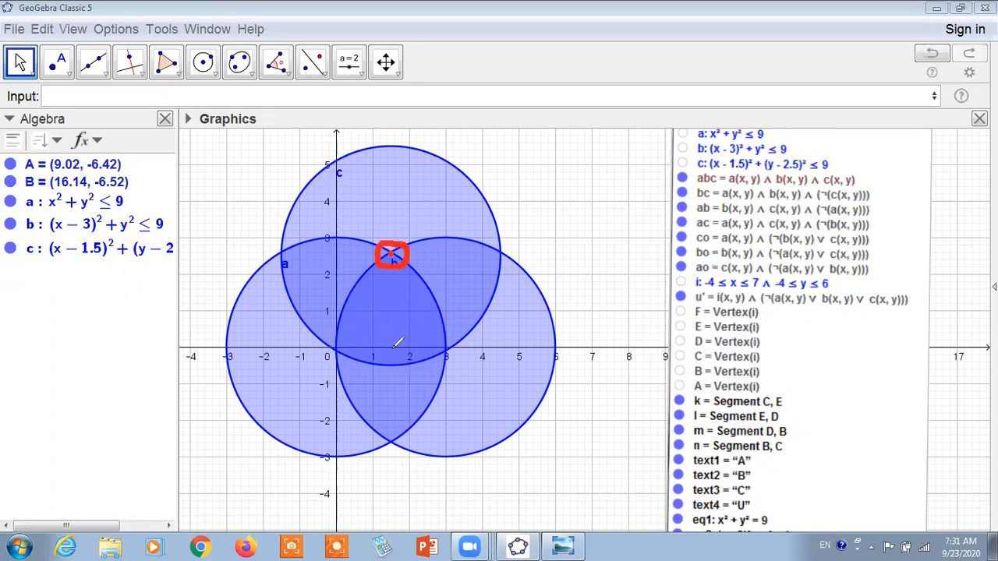
pyautogui.moveTo(390, 347); pyautogui.dragTo(396, 254)
pyautogui.moveTo(406, 290)
pyautogui.mouseDown()
pyautogui.moveTo(431, 321)
pyautogui.moveTo(456, 300)
pyautogui.moveTo(446, 331)
pyautogui.mouseUp()
pyautogui.click(426, 316)
pyautogui.moveTo(334, 348)
pyautogui.mouseDown()
pyautogui.moveTo(382, 353)
pyautogui.moveTo(353, 344)
pyautogui.moveTo(381, 331)
pyautogui.moveTo(367, 348)
pyautogui.mouseUp()
pyautogui.click(361, 339)
pyautogui.moveTo(406, 198)
pyautogui.mouseDown()
pyautogui.moveTo(401, 243)
pyautogui.moveTo(456, 210)
pyautogui.moveTo(443, 242)
pyautogui.moveTo(465, 250)
pyautogui.moveTo(484, 210)
pyautogui.moveTo(504, 235)
pyautogui.moveTo(528, 226)
pyautogui.moveTo(510, 237)
pyautogui.mouseUp()
pyautogui.click(429, 223)
pyautogui.moveTo(531, 185)
pyautogui.mouseDown()
pyautogui.moveTo(545, 232)
pyautogui.moveTo(535, 242)
pyautogui.mouseUp()
pyautogui.moveTo(406, 200); pyautogui.dragTo(427, 192)
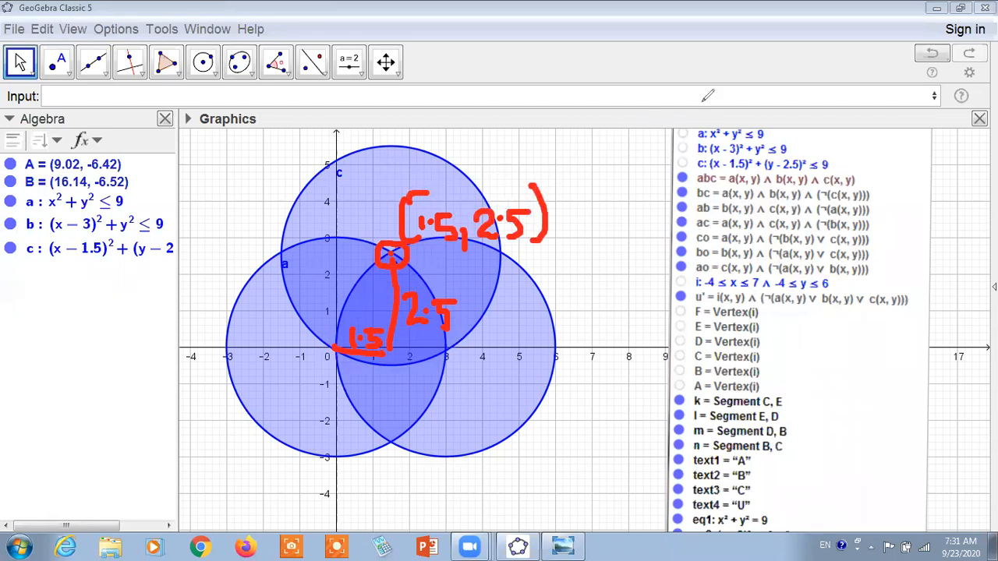
pyautogui.click(705, 99)
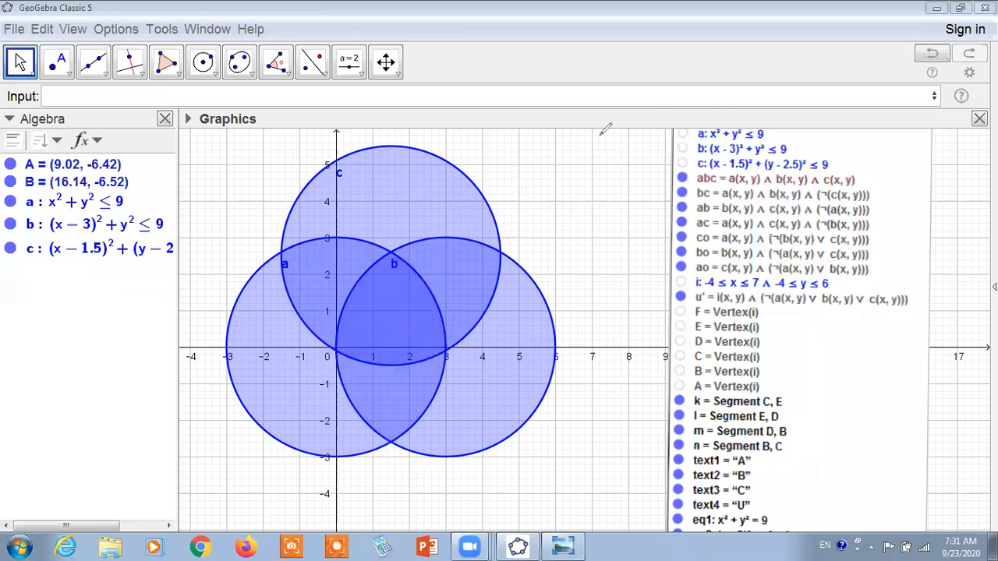
# - Mark circles a and b and their two intersection points in red, and clear the marks
pyautogui.moveTo(520, 272); pyautogui.dragTo(597, 268)
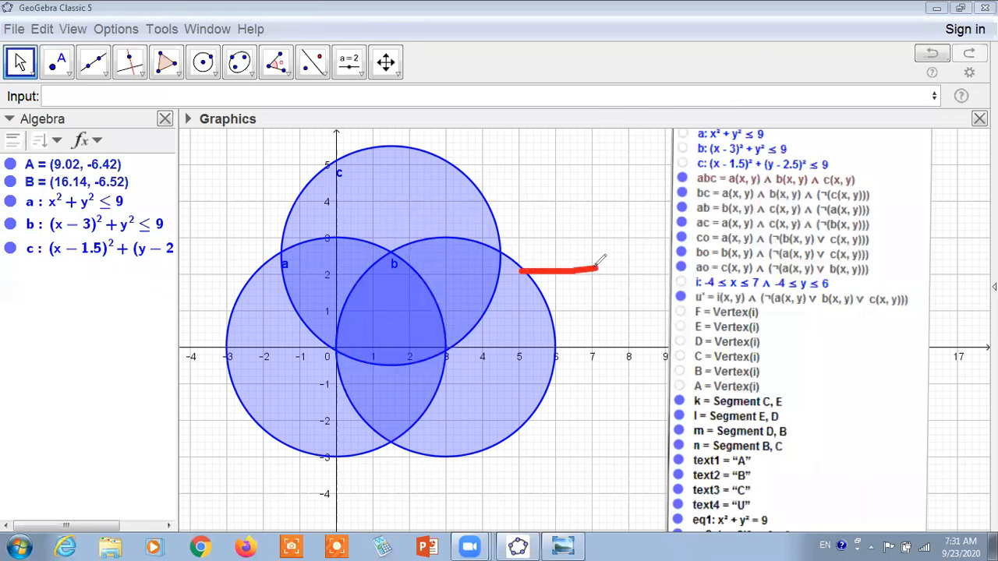
pyautogui.moveTo(198, 264); pyautogui.dragTo(250, 291)
pyautogui.moveTo(390, 245); pyautogui.dragTo(390, 253)
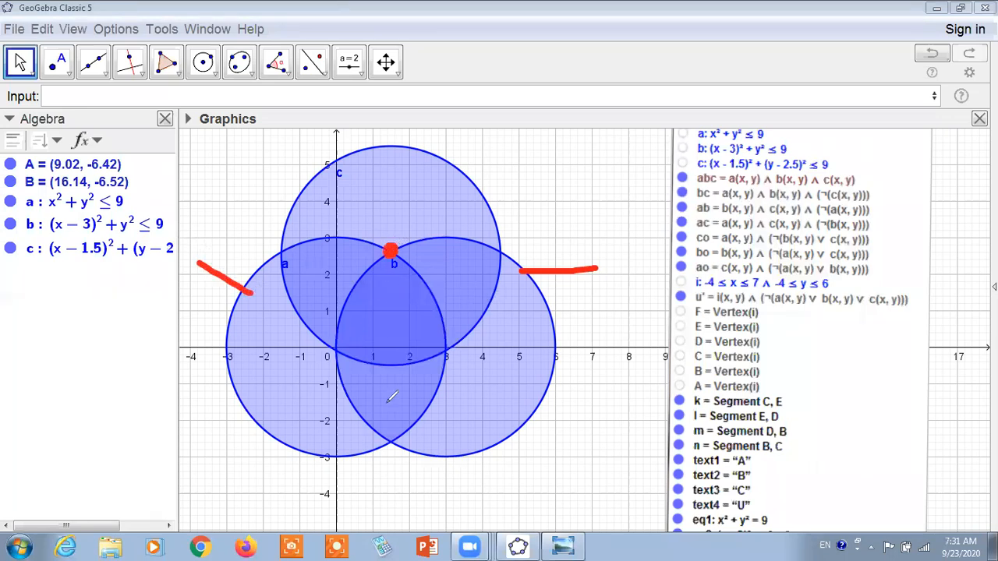
pyautogui.moveTo(390, 435)
pyautogui.mouseDown()
pyautogui.moveTo(390, 446)
pyautogui.moveTo(391, 437)
pyautogui.mouseUp()
pyautogui.moveTo(393, 243)
pyautogui.mouseDown()
pyautogui.moveTo(387, 257)
pyautogui.moveTo(399, 248)
pyautogui.mouseUp()
pyautogui.hotkey('ctrl', 'z')
pyautogui.hotkey('ctrl', 'z')
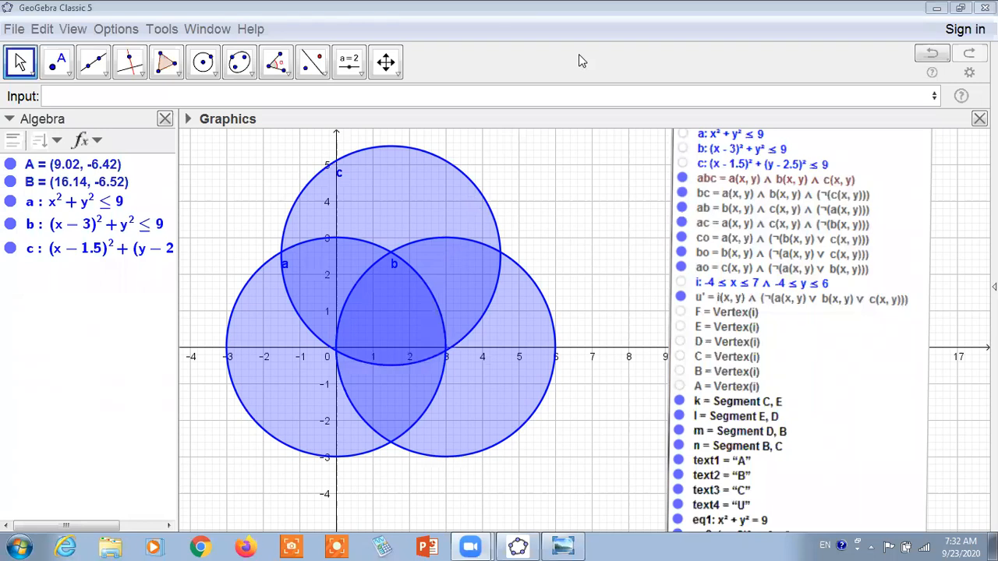
# - Circle the lower part of circles a and b in red, clear the mark, and reposition the formula image with point A at about (8.46, -7.12)
pyautogui.moveTo(478, 407)
pyautogui.mouseDown()
pyautogui.moveTo(267, 437)
pyautogui.moveTo(491, 546)
pyautogui.moveTo(433, 379)
pyautogui.moveTo(421, 404)
pyautogui.mouseUp()
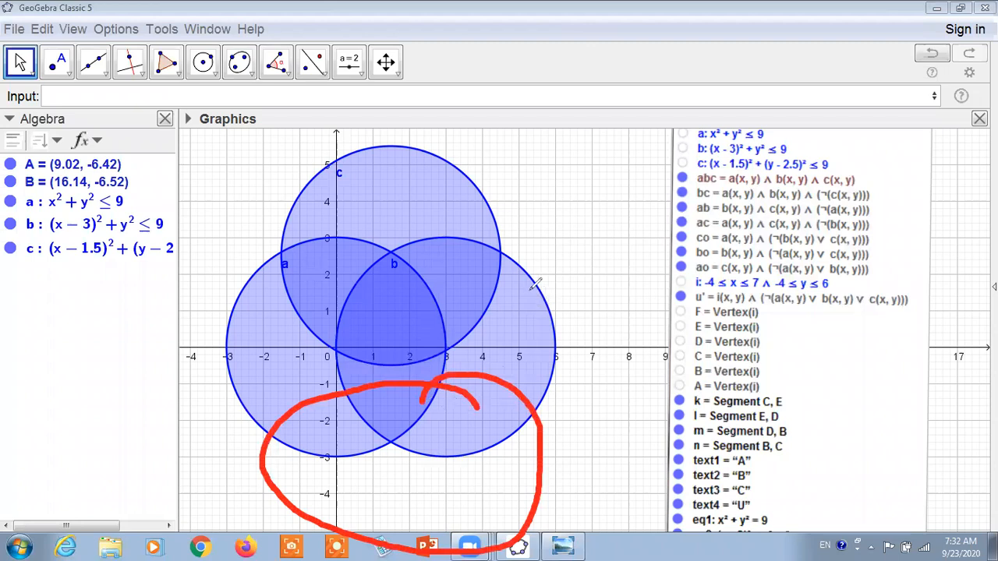
pyautogui.click(679, 95)
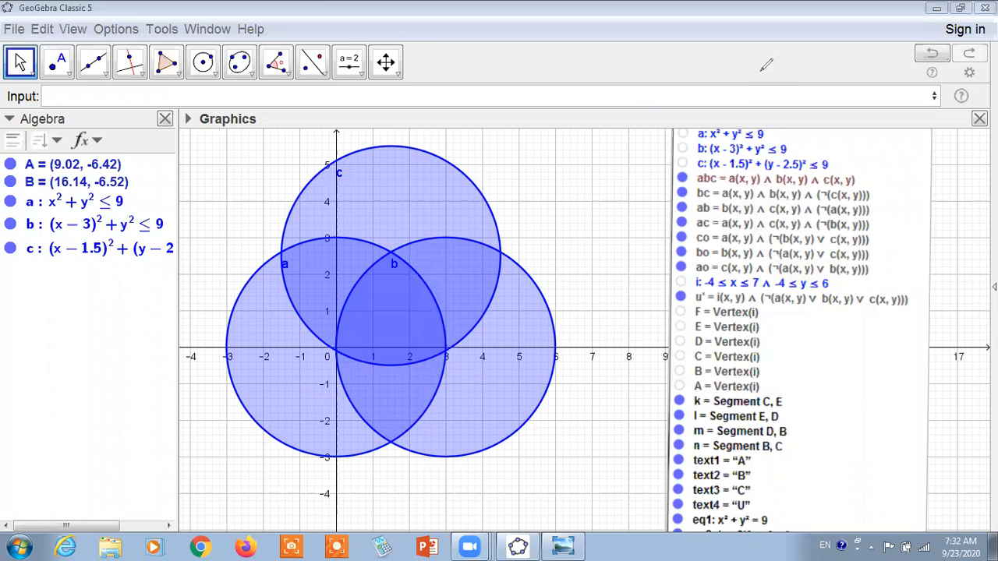
pyautogui.moveTo(711, 210); pyautogui.dragTo(747, 266)
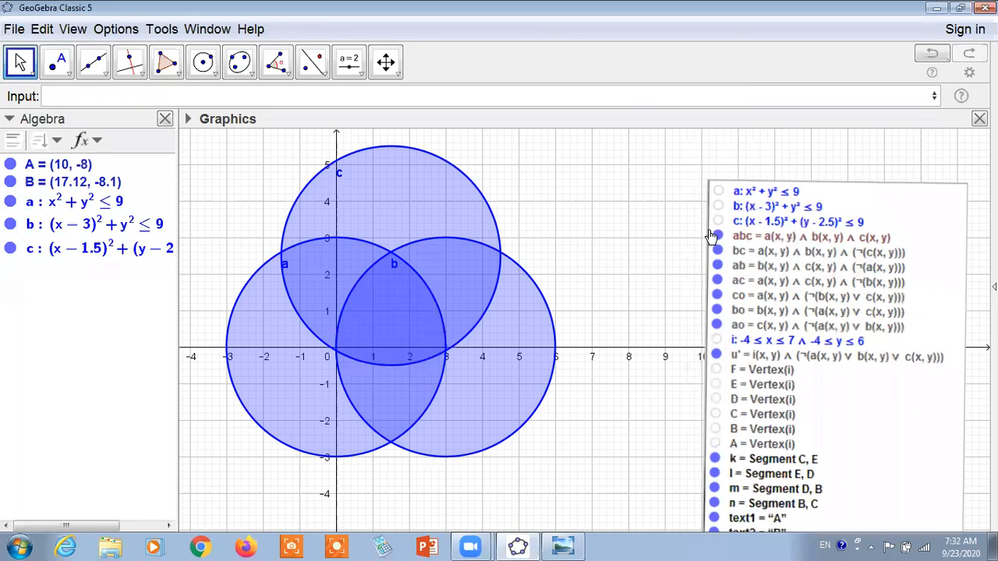
pyautogui.moveTo(711, 237); pyautogui.dragTo(701, 233)
pyautogui.moveTo(824, 350); pyautogui.dragTo(802, 349)
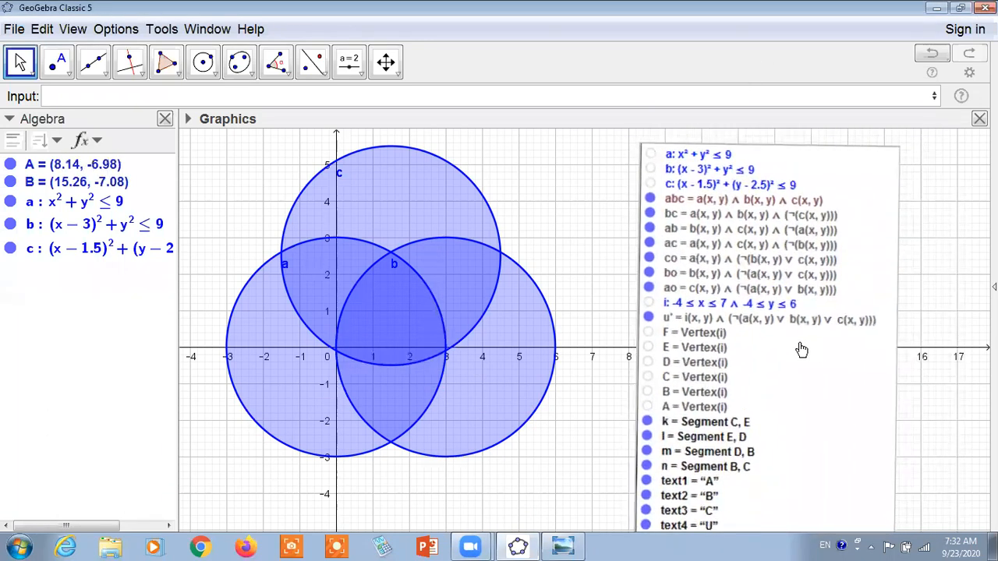
pyautogui.moveTo(868, 439)
pyautogui.mouseDown()
pyautogui.moveTo(840, 410)
pyautogui.moveTo(881, 446)
pyautogui.mouseUp()
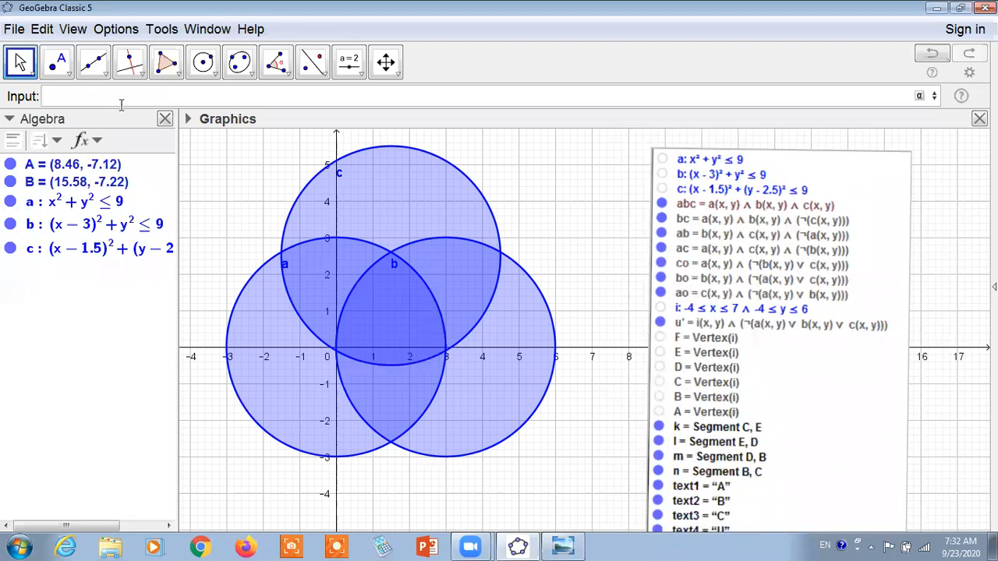
# - Define the common region of all three circles as abc=a∧b∧c
pyautogui.write('a')
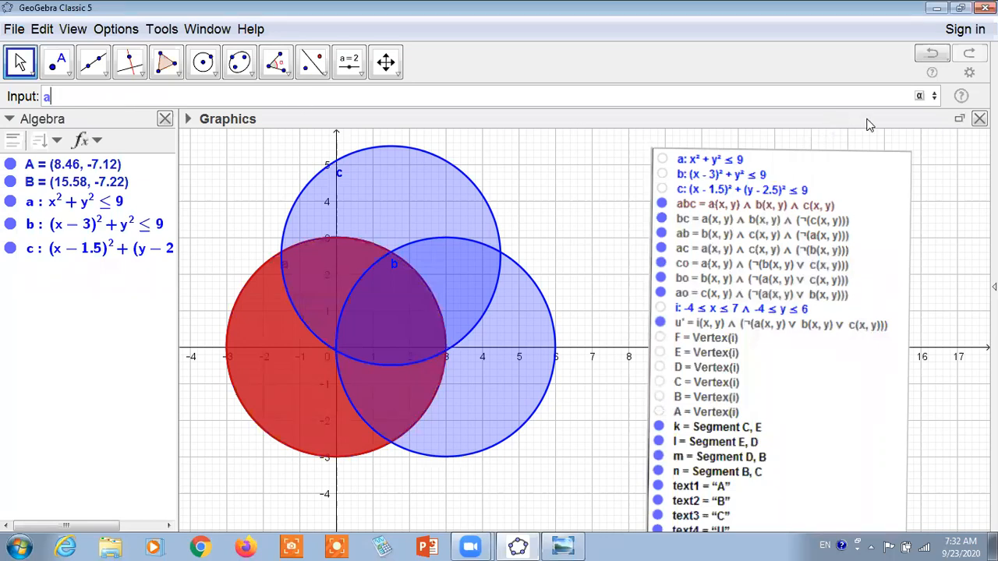
pyautogui.click(921, 96)
pyautogui.click(825, 187)
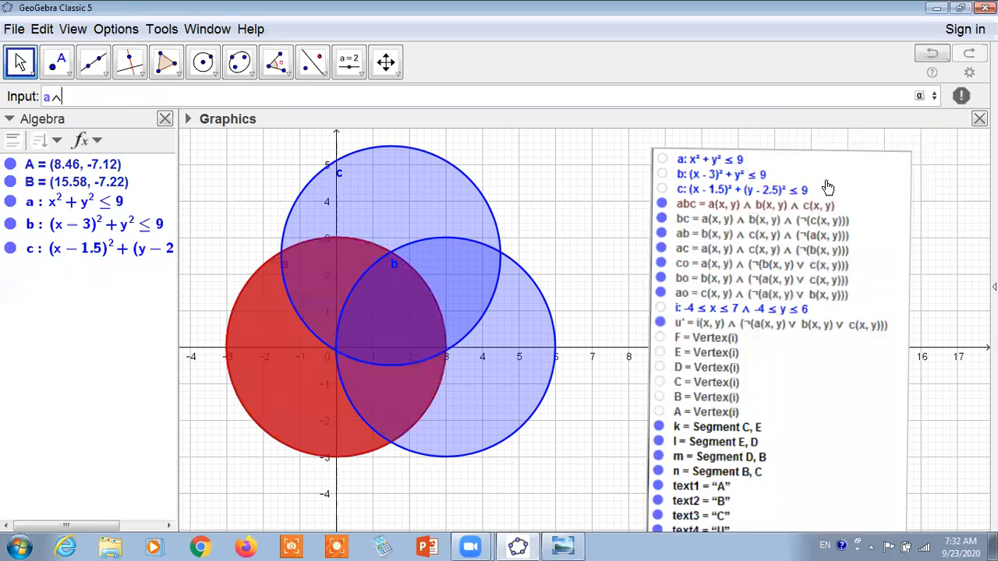
pyautogui.write('b')
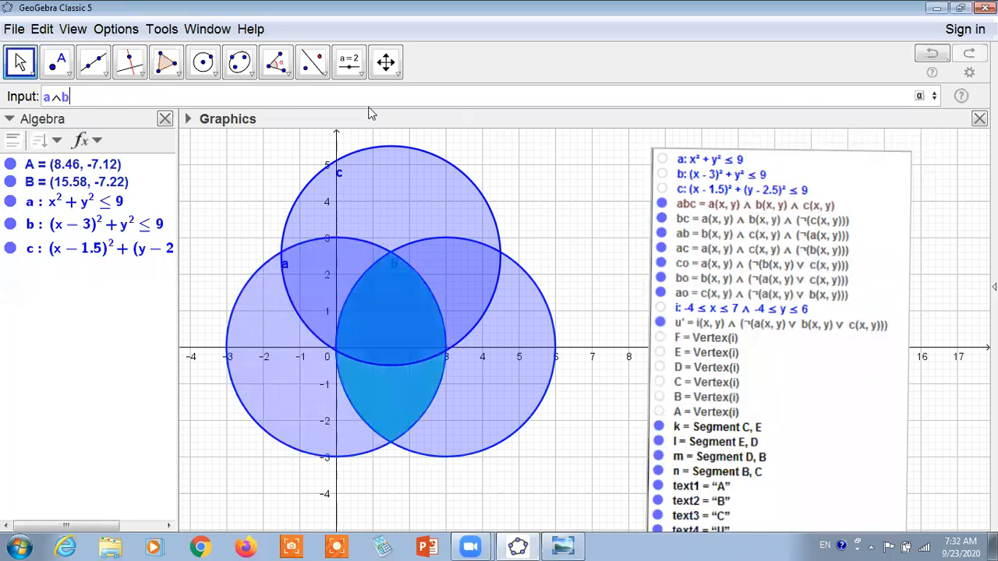
pyautogui.click(920, 96)
pyautogui.click(828, 182)
pyautogui.write('c')
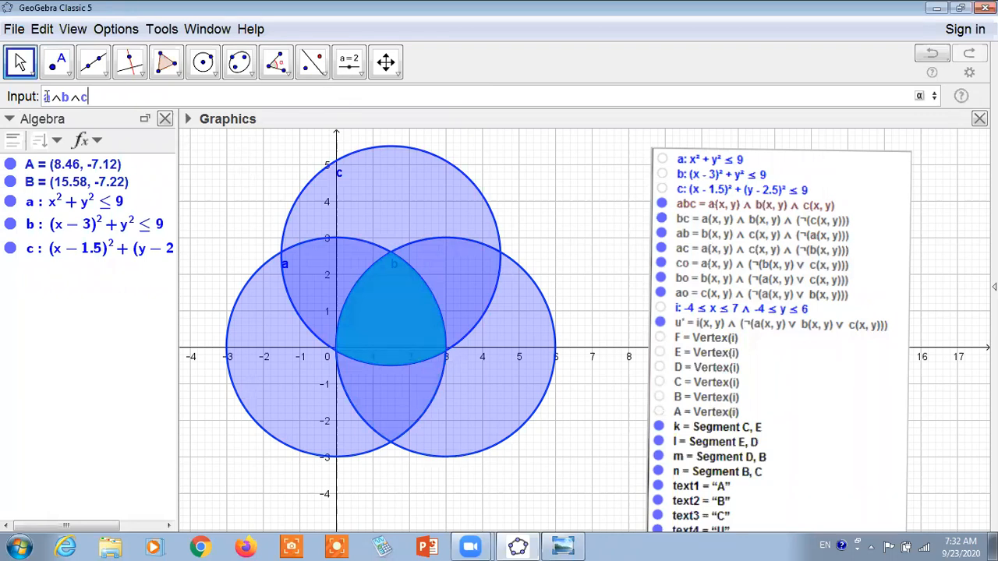
pyautogui.write('ab')
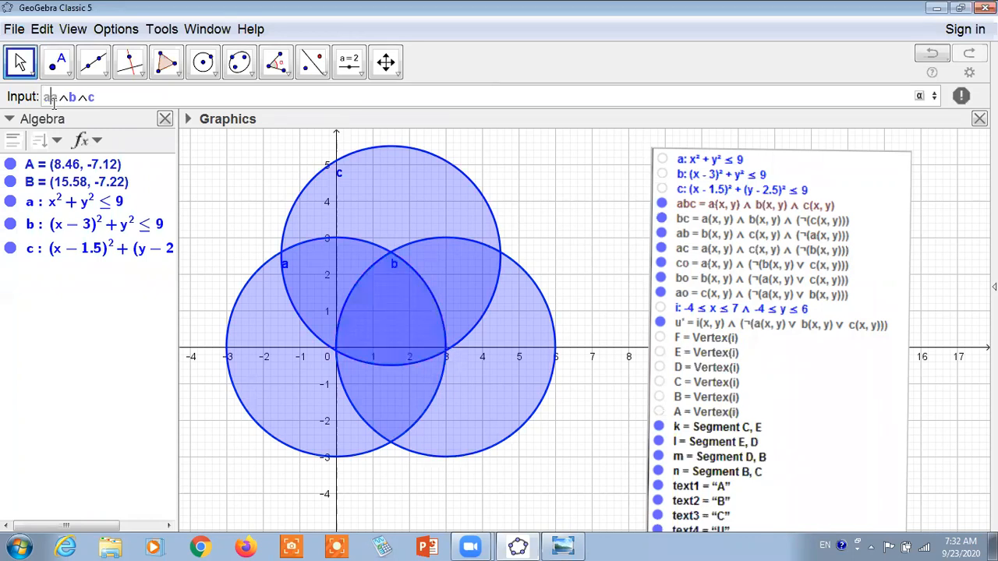
pyautogui.write('c=a')
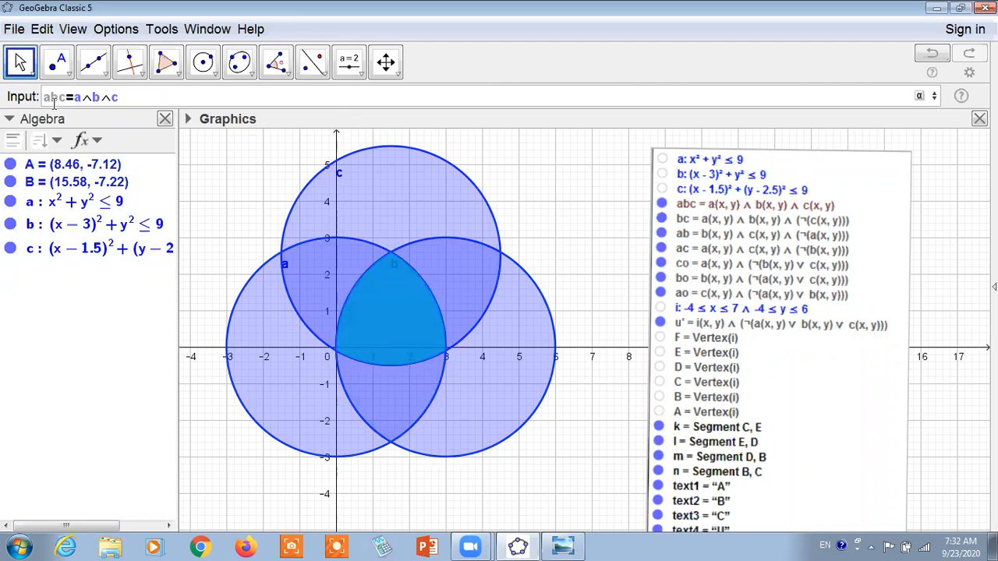
pyautogui.press('Return')
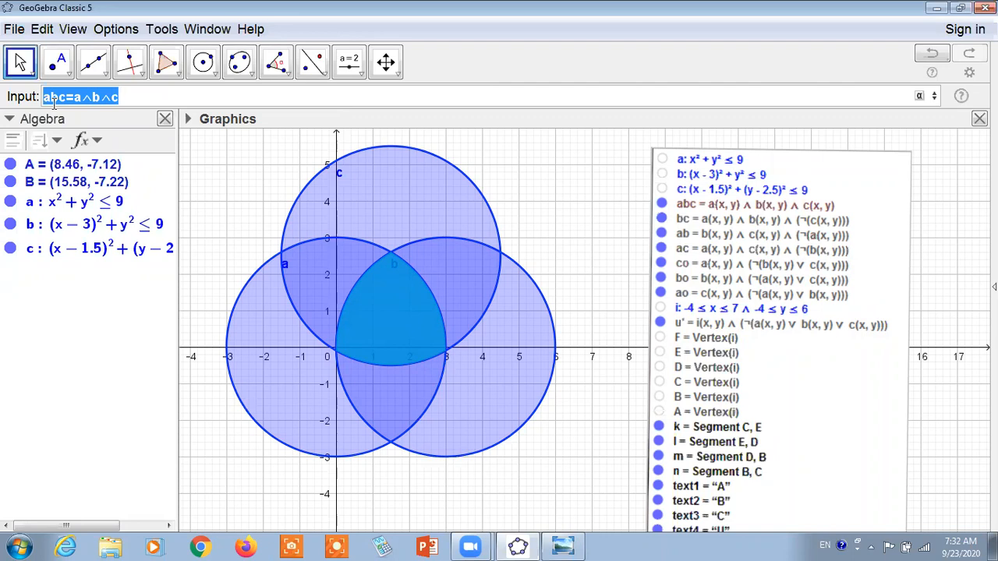
pyautogui.press('Return')
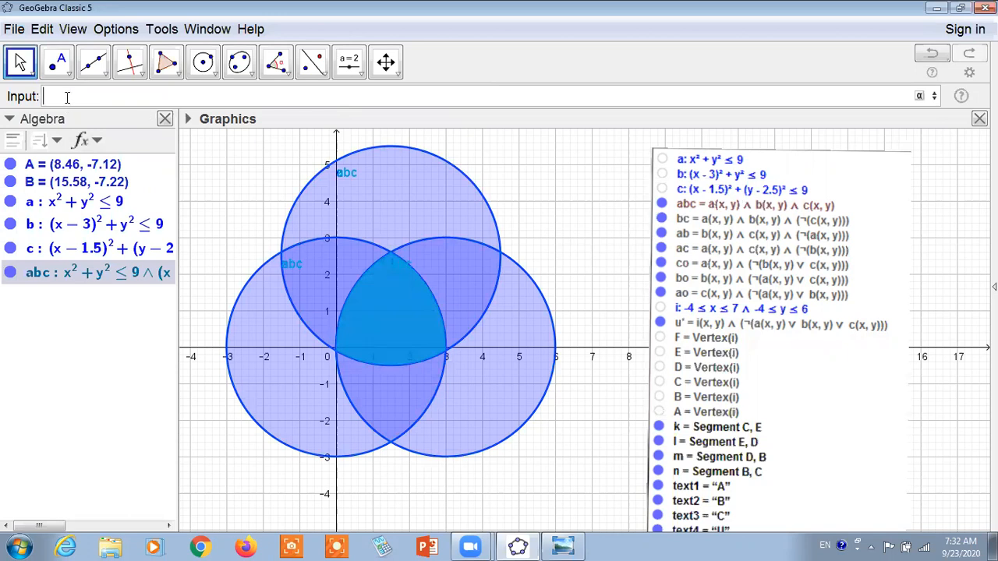
# - Recall the abc definition and edit it to bc=a∧b∧(¬c) to preview the overlap of a and b outside c
pyautogui.press('Up')
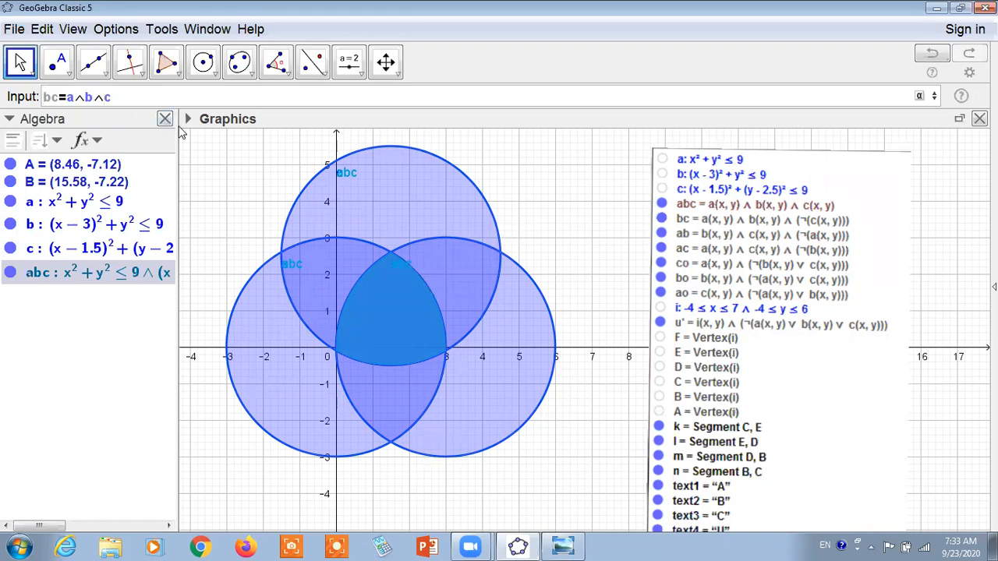
pyautogui.write('(')
pyautogui.click(921, 96)
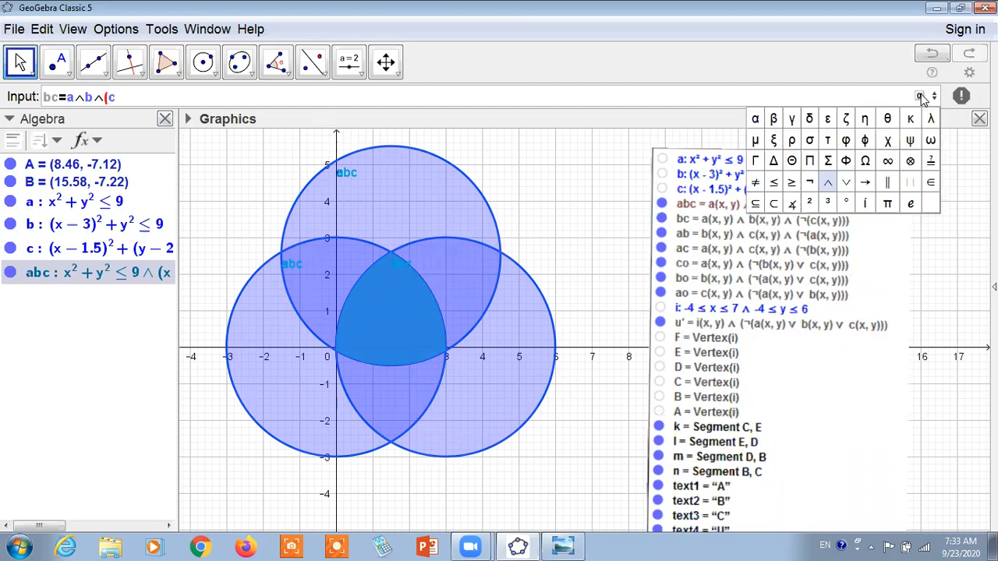
pyautogui.click(809, 181)
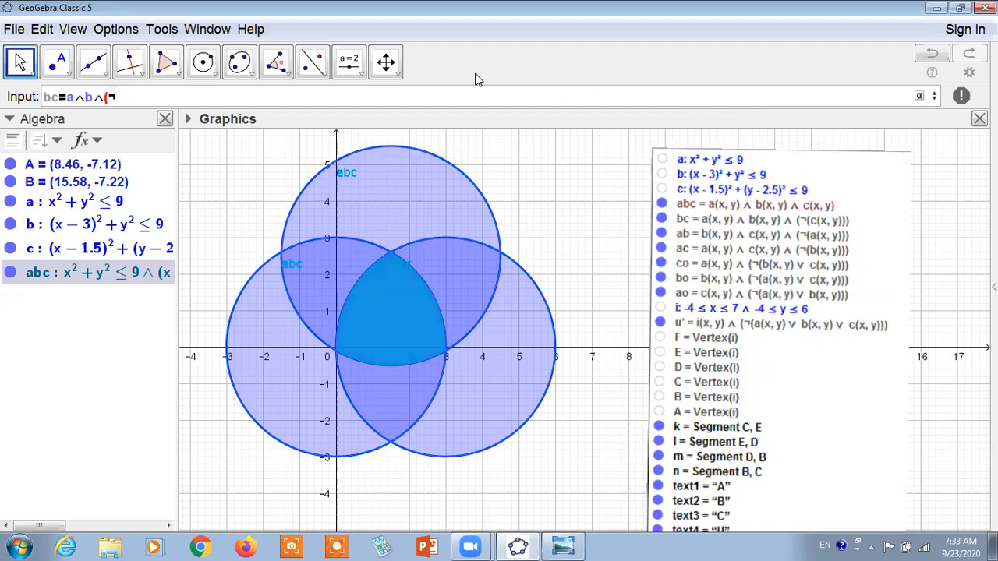
pyautogui.write('c)')
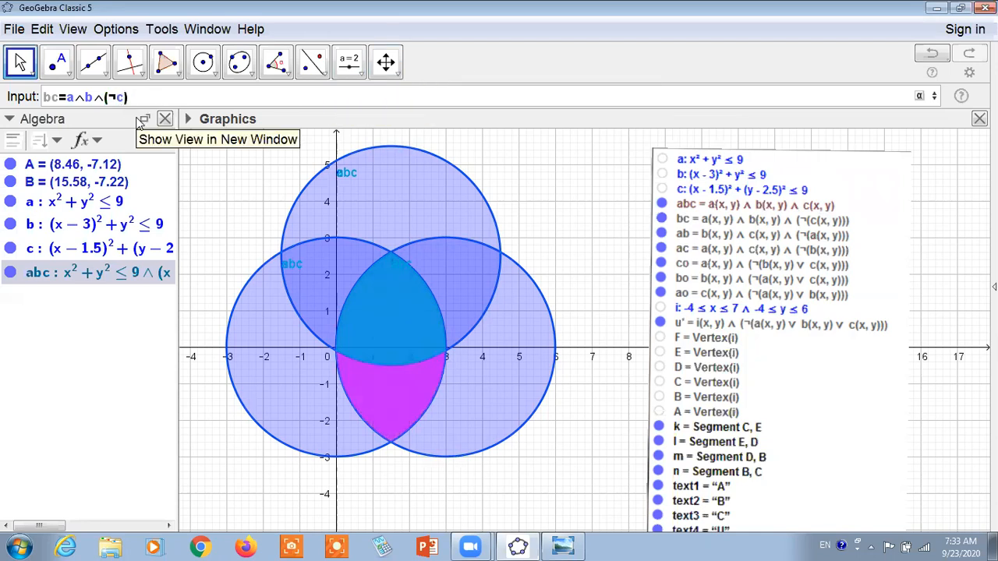
# - Try extra parentheses around c and around a∧b in the expression, and remove them again
pyautogui.write('(')
pyautogui.write(')')
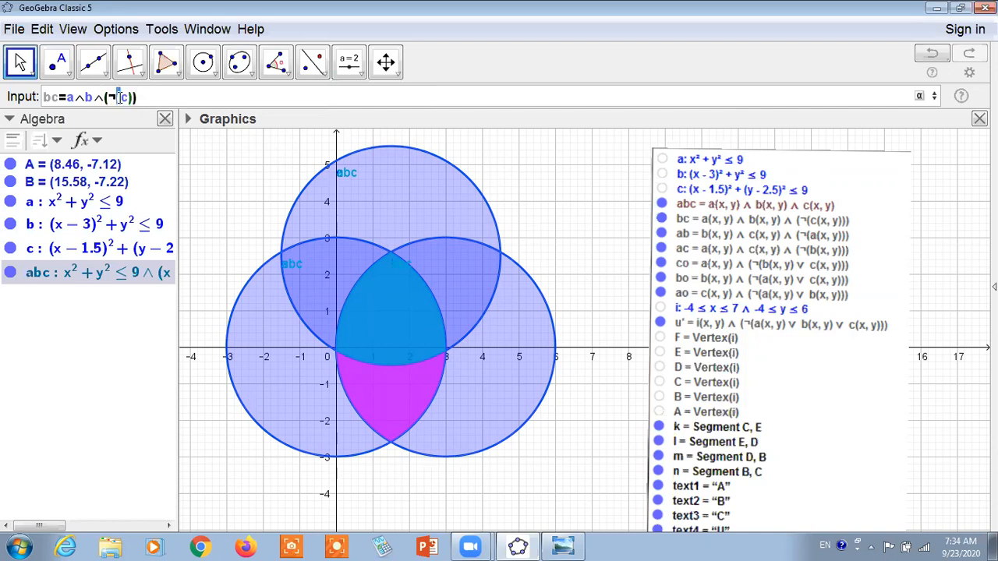
pyautogui.press('BackSpace')
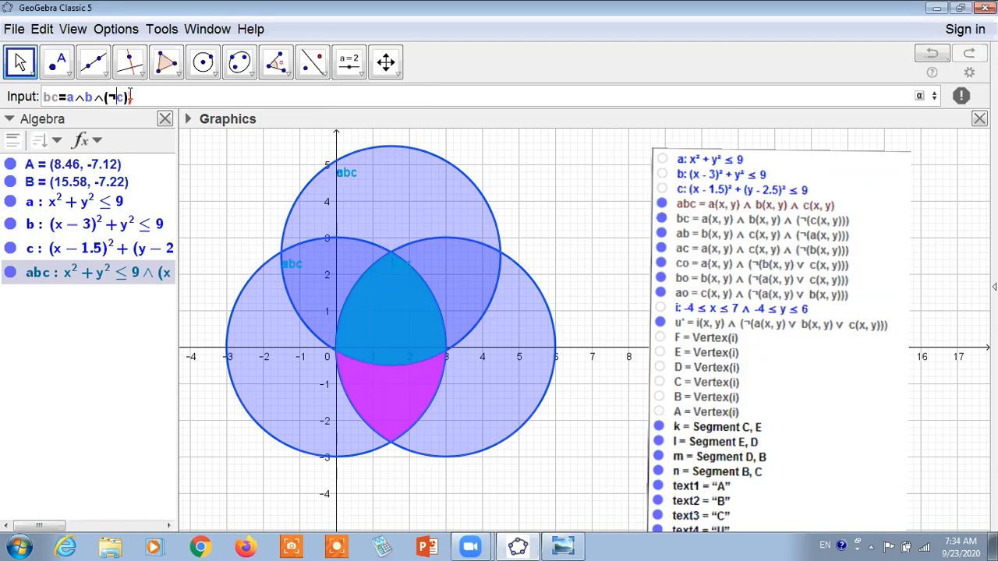
pyautogui.press('BackSpace')
pyautogui.click(70, 99)
pyautogui.write('(')
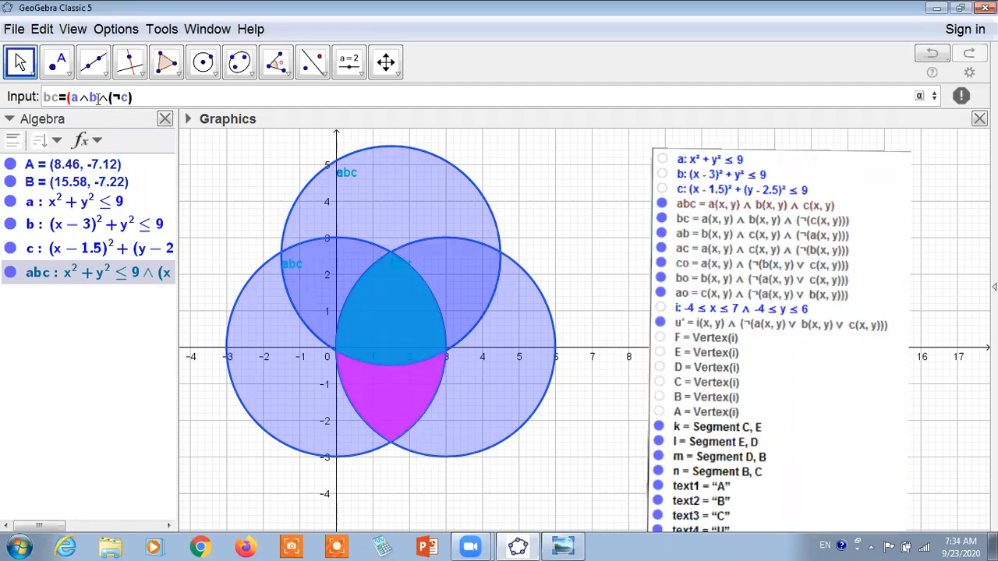
pyautogui.click(97, 97)
pyautogui.write(')')
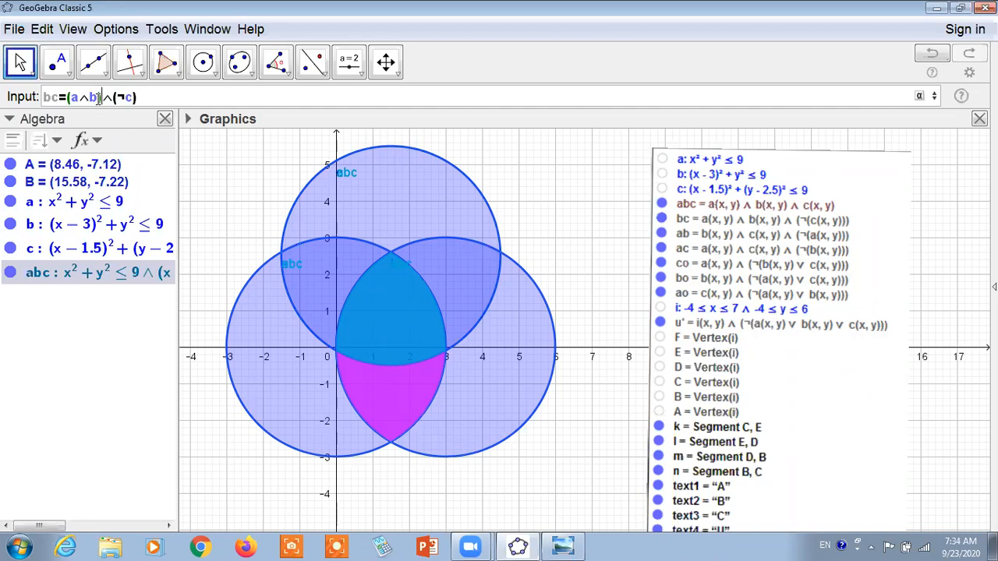
pyautogui.press('BackSpace')
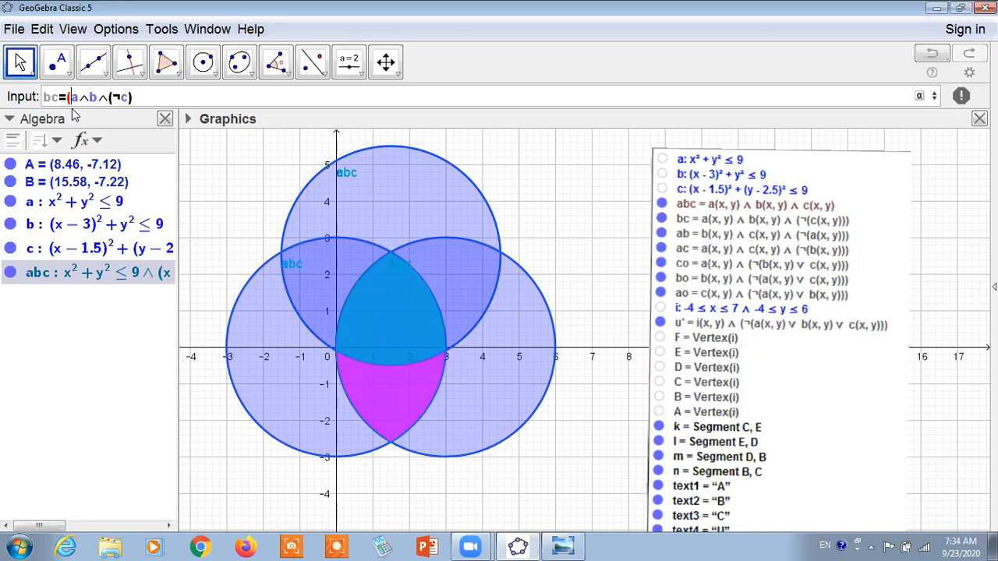
pyautogui.press('BackSpace')
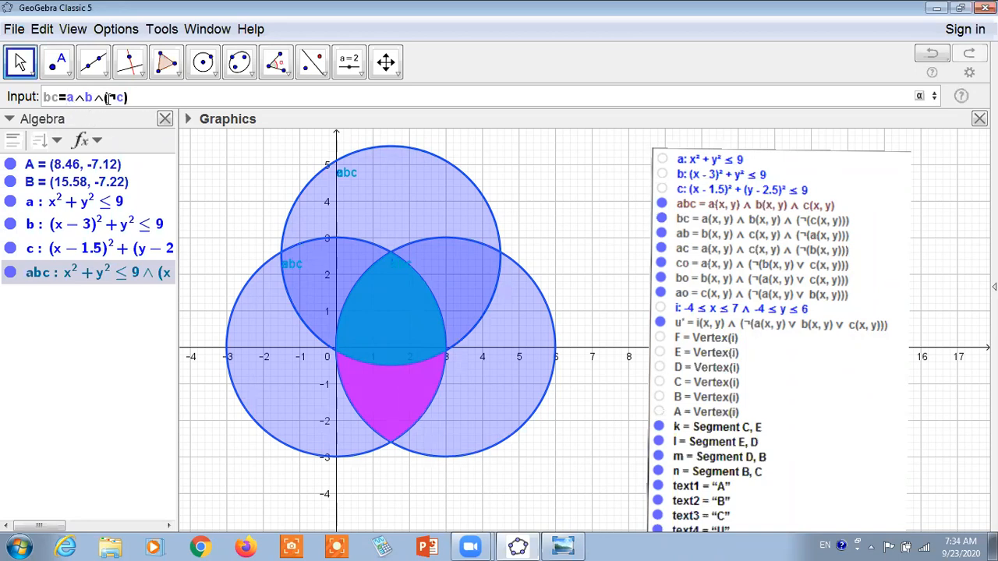
# - Remove the parentheses around ¬c, rename the expression, and create the region as ab=a∧b∧¬c
pyautogui.press('BackSpace')
pyautogui.press('BackSpace')
pyautogui.write('ab')
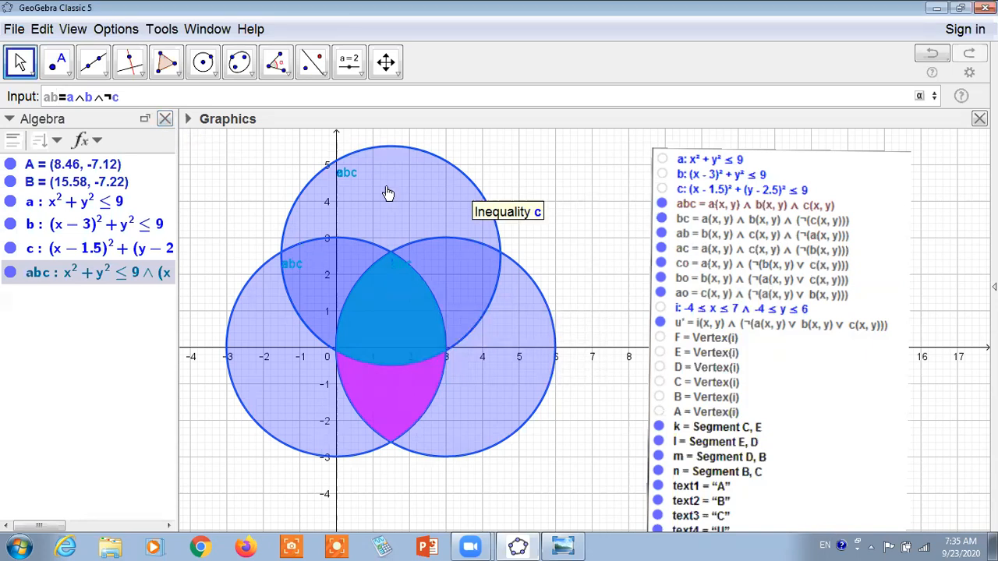
pyautogui.press('Return')
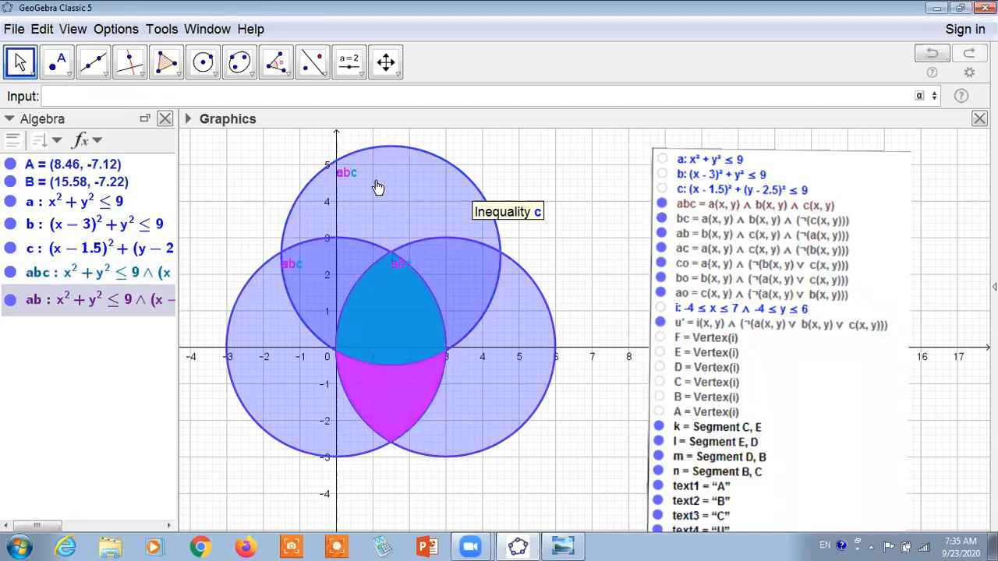
# - Insert the LaTeX text label A in the empty area beside circle c with the Text tool
pyautogui.click(349, 62)
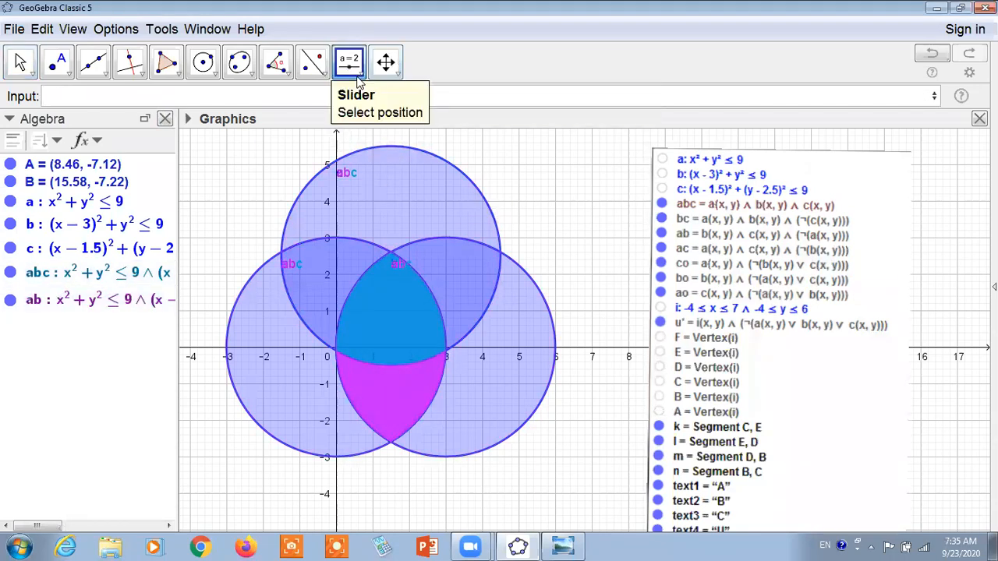
pyautogui.click(349, 62)
pyautogui.click(350, 129)
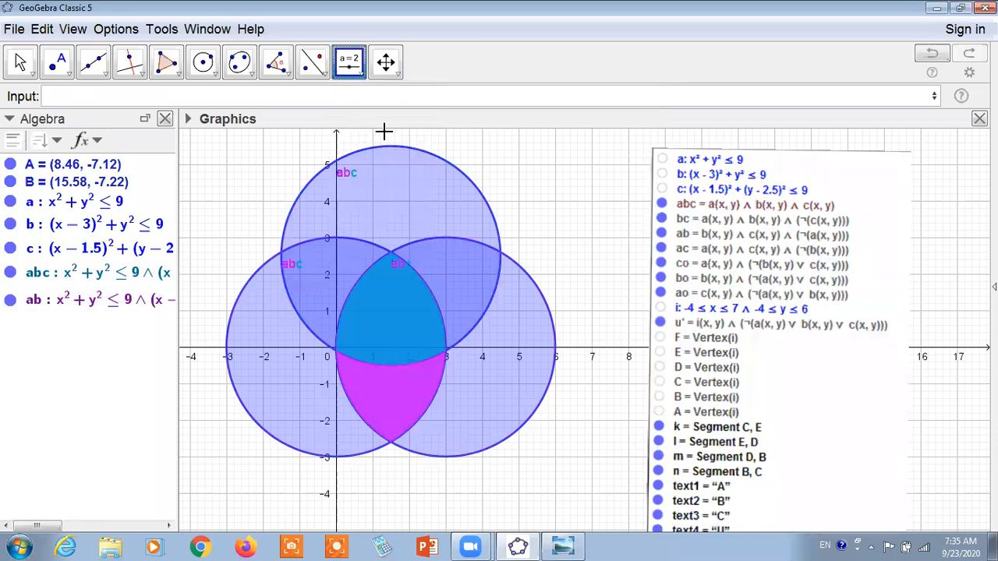
pyautogui.click(537, 169)
pyautogui.write('A')
pyautogui.click(444, 239)
pyautogui.click(610, 410)
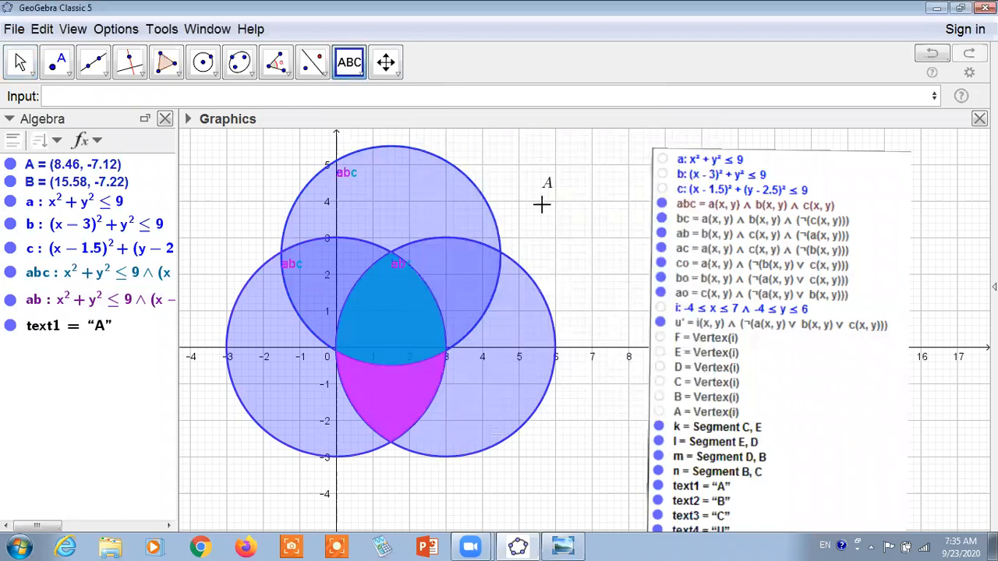
# - Insert a second LaTeX text label, B, right next to label A
pyautogui.click(549, 189)
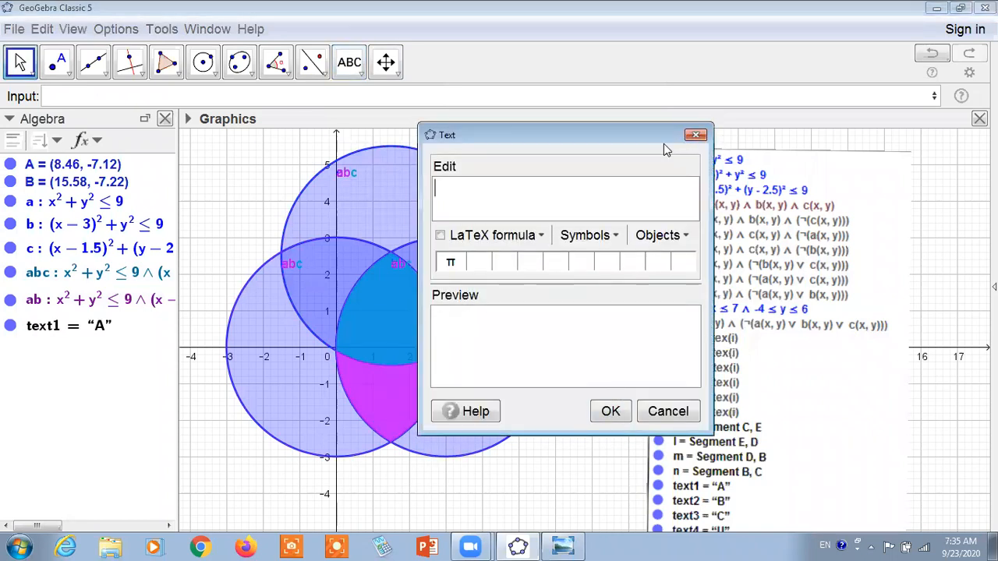
pyautogui.write('B')
pyautogui.click(441, 236)
pyautogui.click(602, 411)
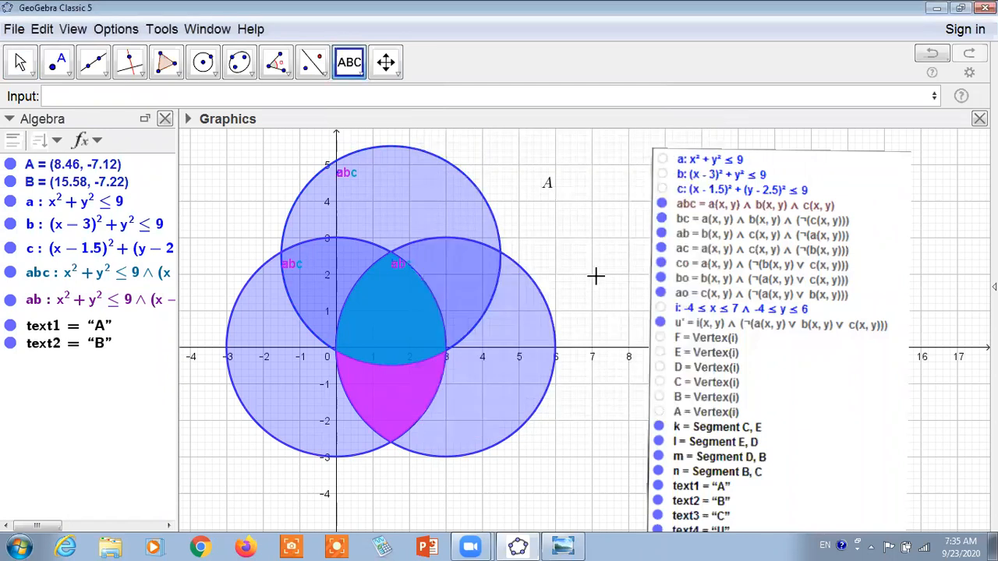
# - Insert a third LaTeX text label, C, between circle b and the formula image, below the other labels
pyautogui.click(577, 262)
pyautogui.press('BackSpace')
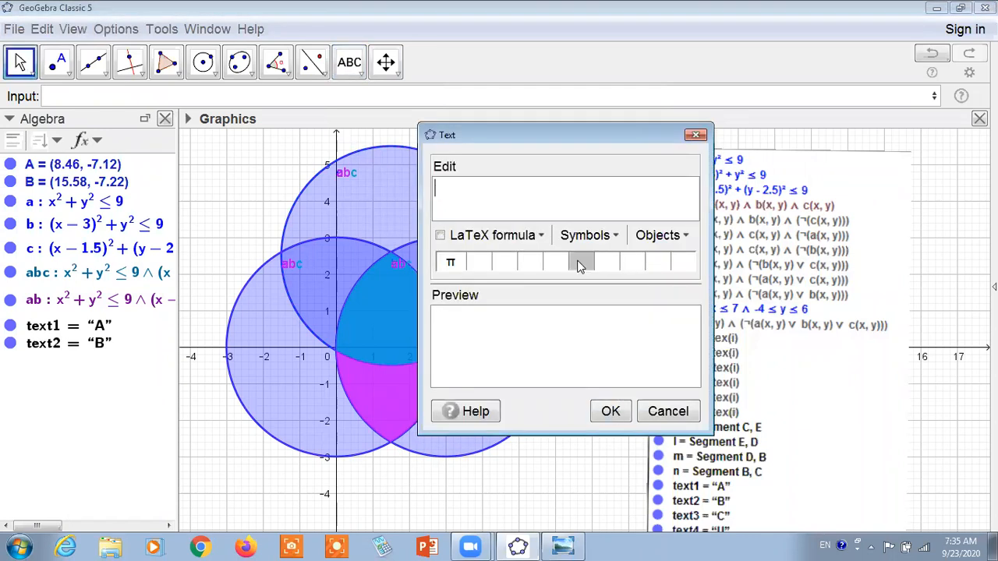
pyautogui.write('C')
pyautogui.click(440, 235)
pyautogui.click(611, 412)
# - Select the text label B and set its font size to Large
pyautogui.click(18, 64)
pyautogui.click(547, 190)
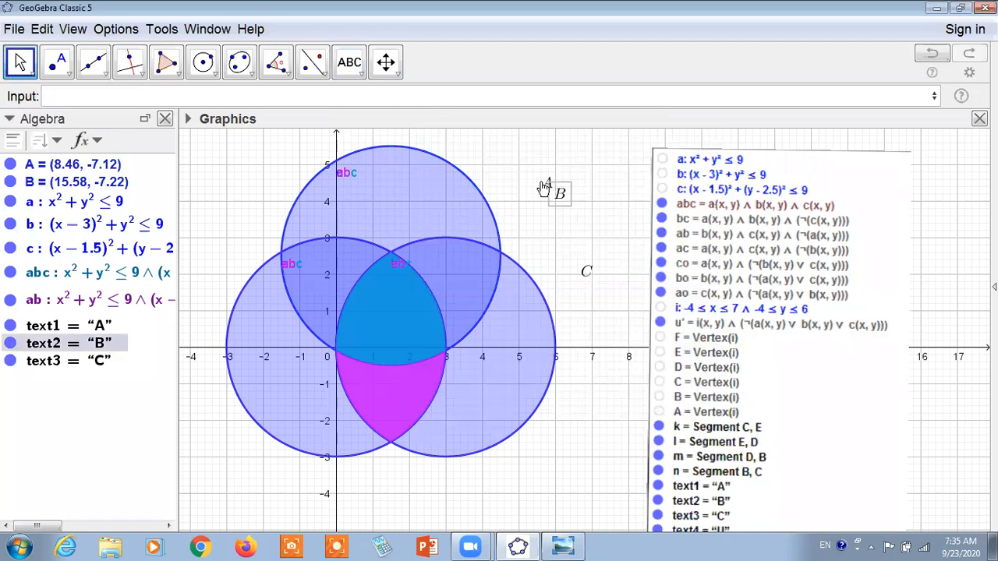
pyautogui.click(189, 119)
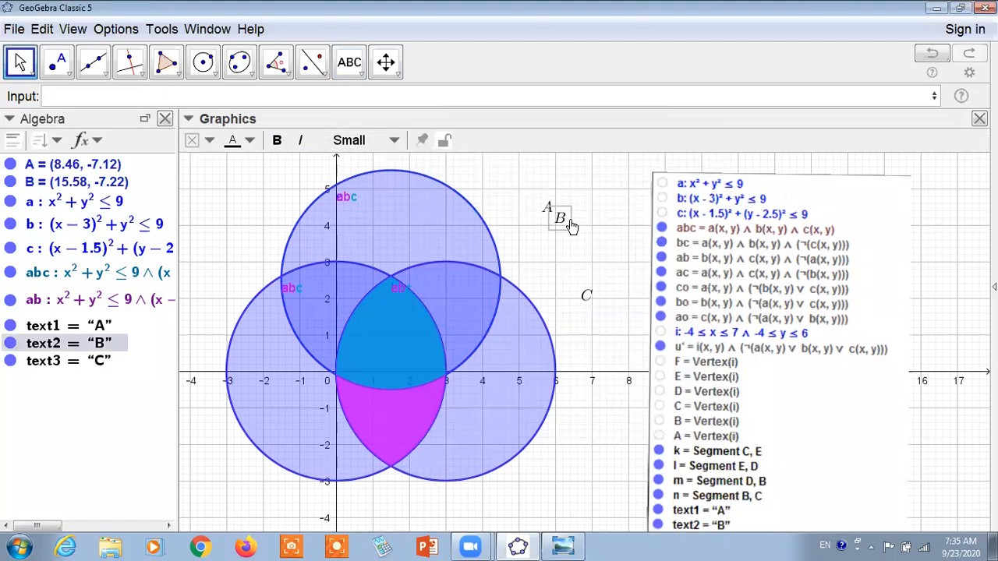
pyautogui.click(395, 141)
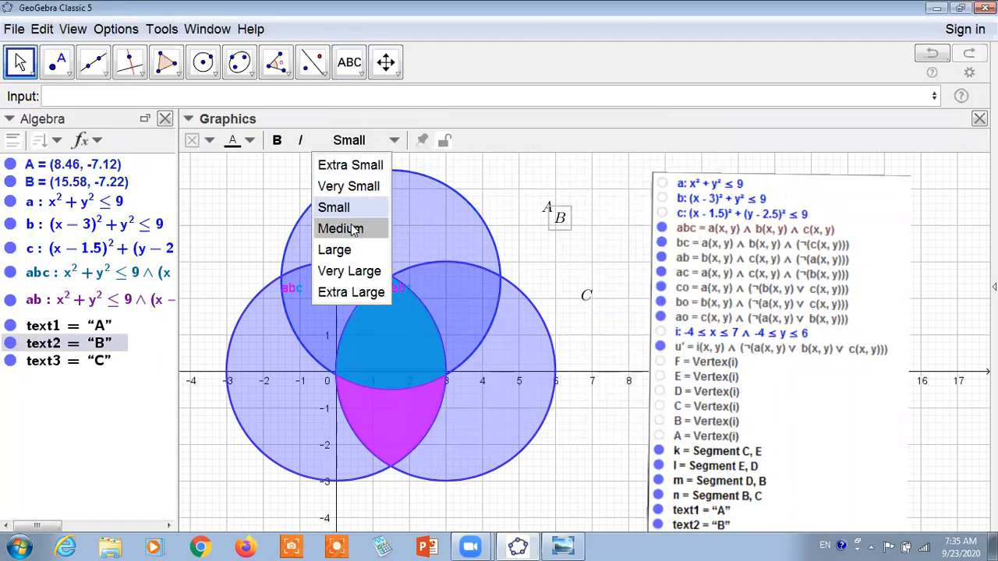
pyautogui.click(343, 250)
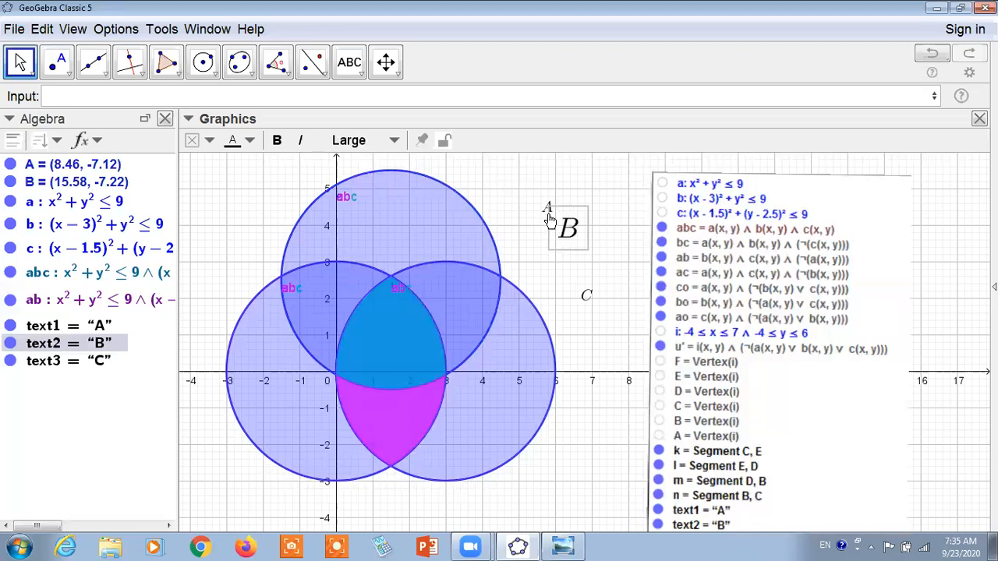
# - Set the font size of the text labels C and A to Large
pyautogui.click(583, 295)
pyautogui.click(395, 141)
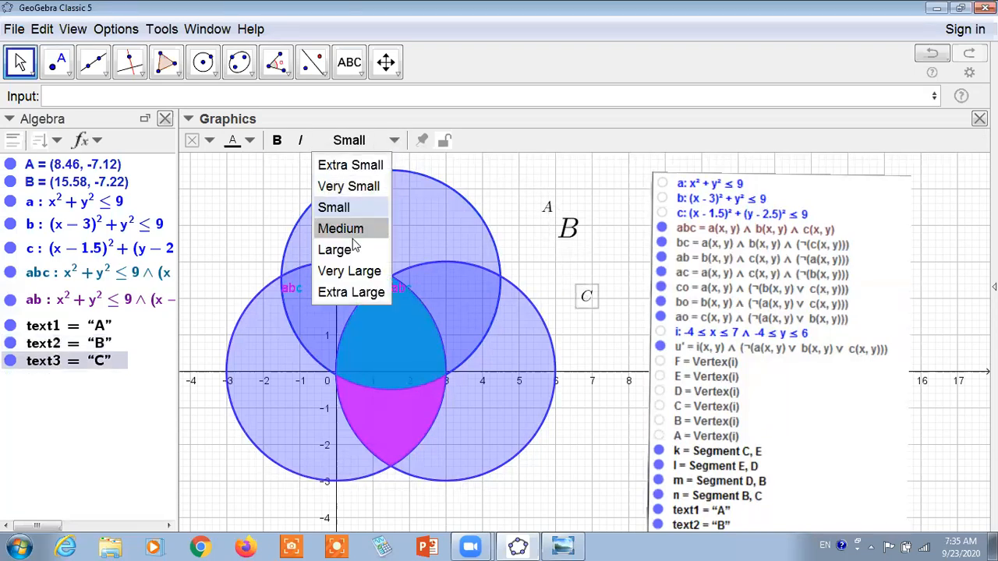
pyautogui.click(343, 249)
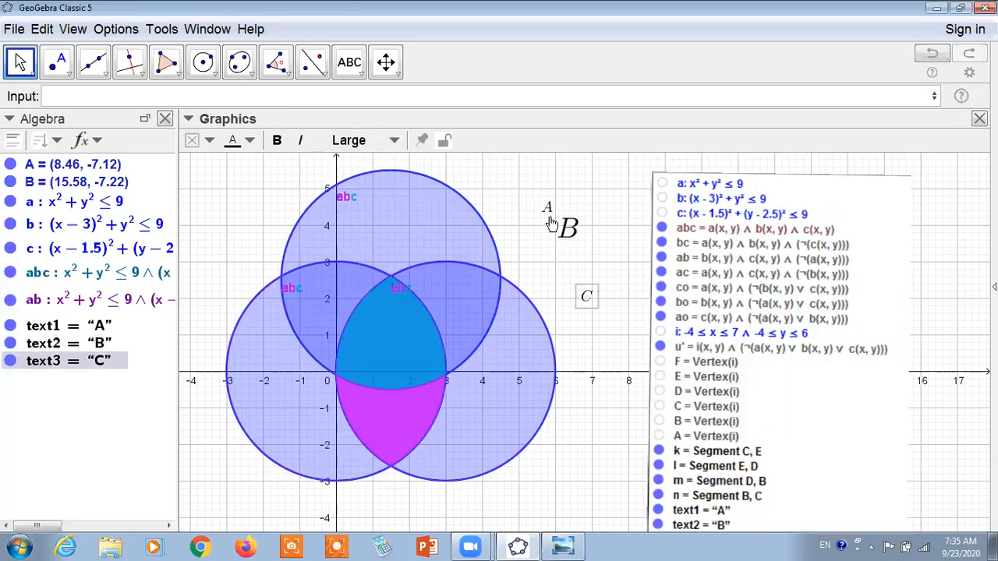
pyautogui.click(548, 209)
pyautogui.click(394, 141)
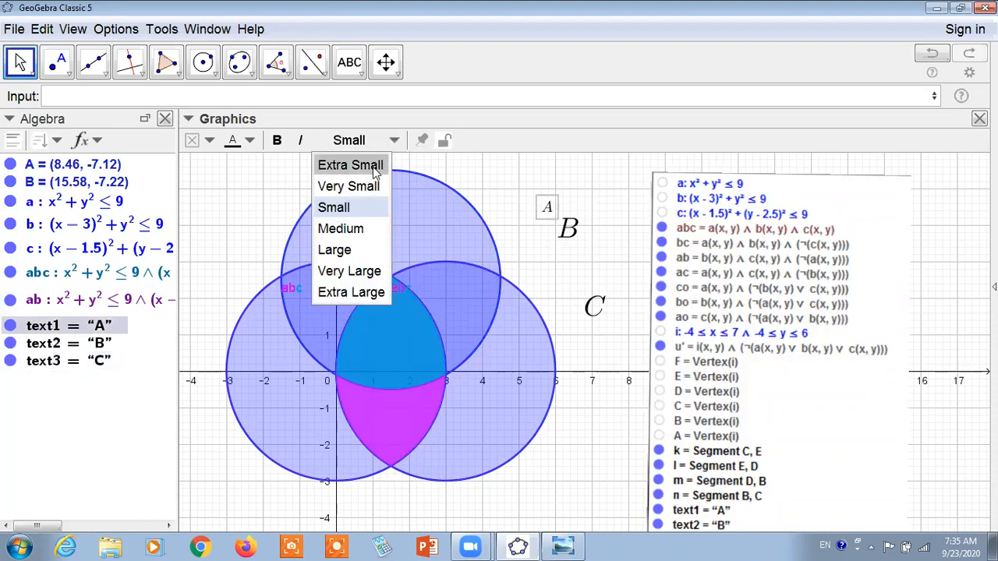
pyautogui.click(354, 249)
# - Move label A beside circle a, label B beside circle b and label C beside circle c, outside the circles
pyautogui.moveTo(553, 216); pyautogui.dragTo(210, 401)
pyautogui.moveTo(568, 228); pyautogui.dragTo(574, 417)
pyautogui.moveTo(602, 316); pyautogui.dragTo(493, 197)
pyautogui.click(570, 257)
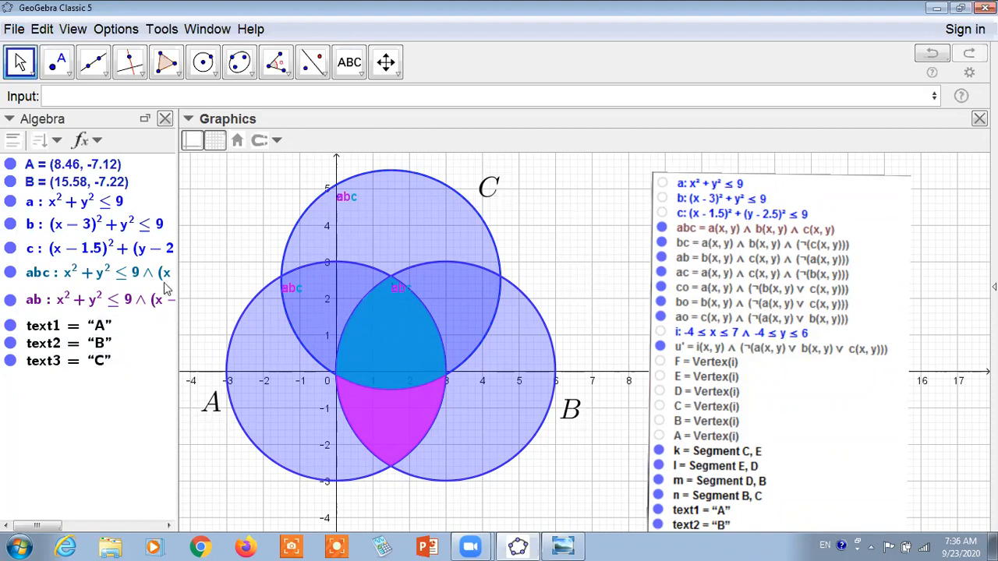
# - Start a new region definition named bc by reusing the copied triple-intersection expression, trimmed to bc=a∧b∧c
pyautogui.click(83, 97)
pyautogui.write('b')
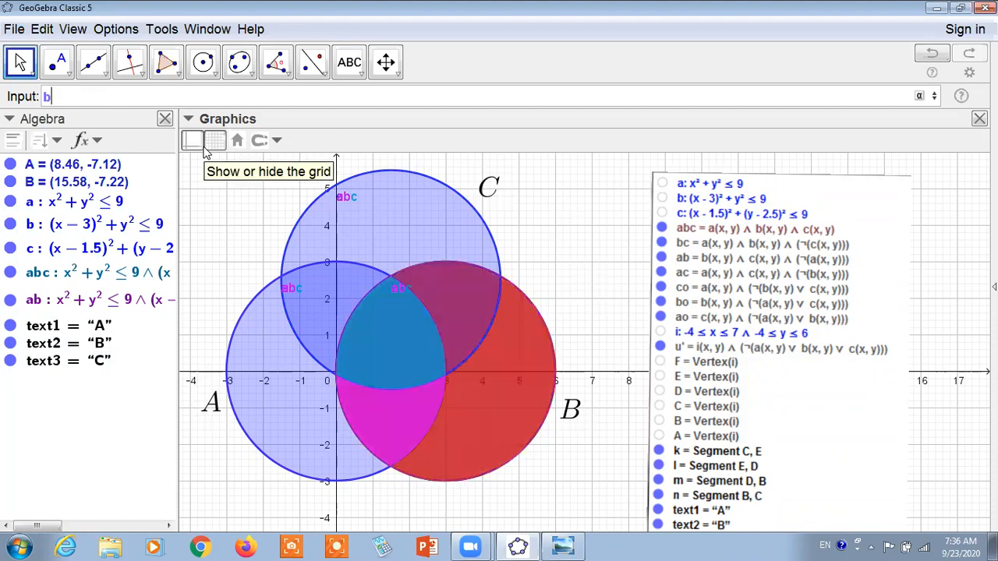
pyautogui.write('c=')
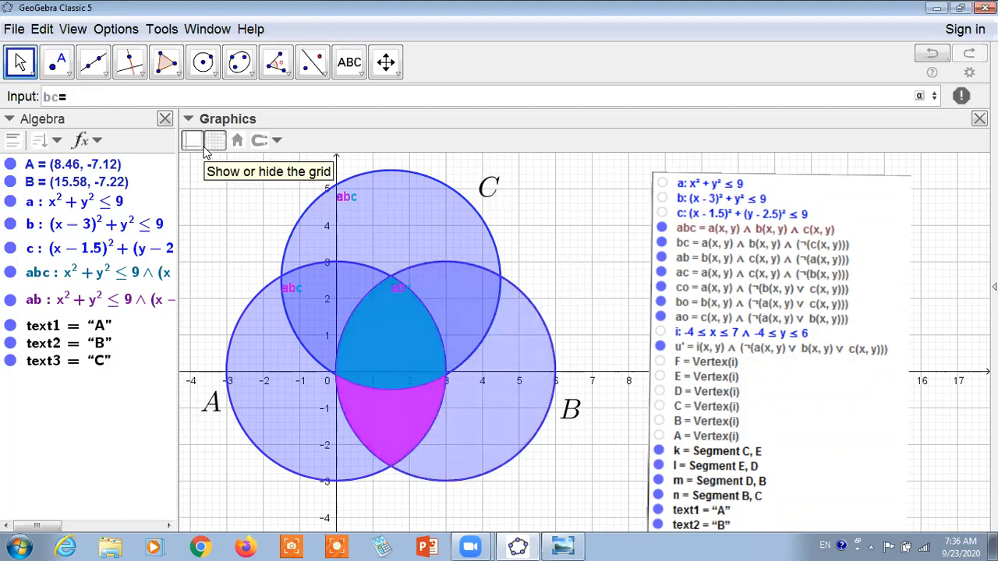
pyautogui.write('abc=a∧b∧c')
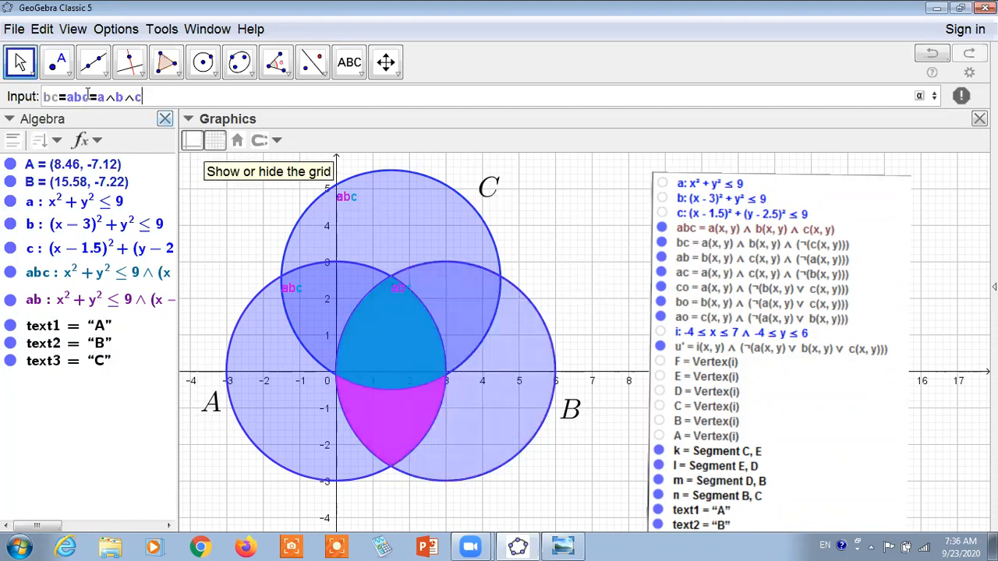
pyautogui.press('BackSpace')
pyautogui.press('BackSpace')
pyautogui.press('BackSpace')
pyautogui.press('BackSpace')
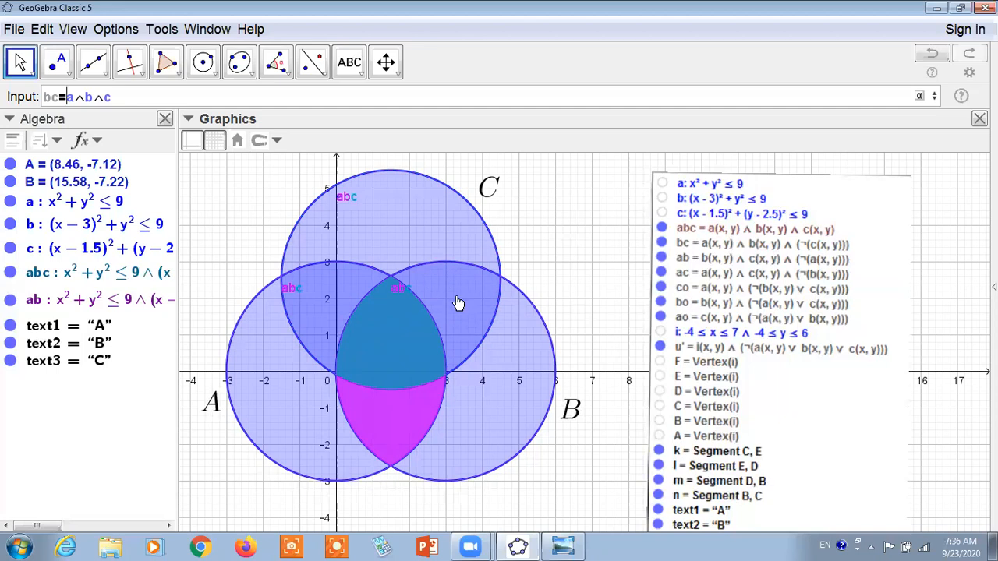
# - Replace the first two operands of the bc expression with b and c, giving bc=b∧c∧c
pyautogui.click(74, 96)
pyautogui.press('BackSpace')
pyautogui.write('b')
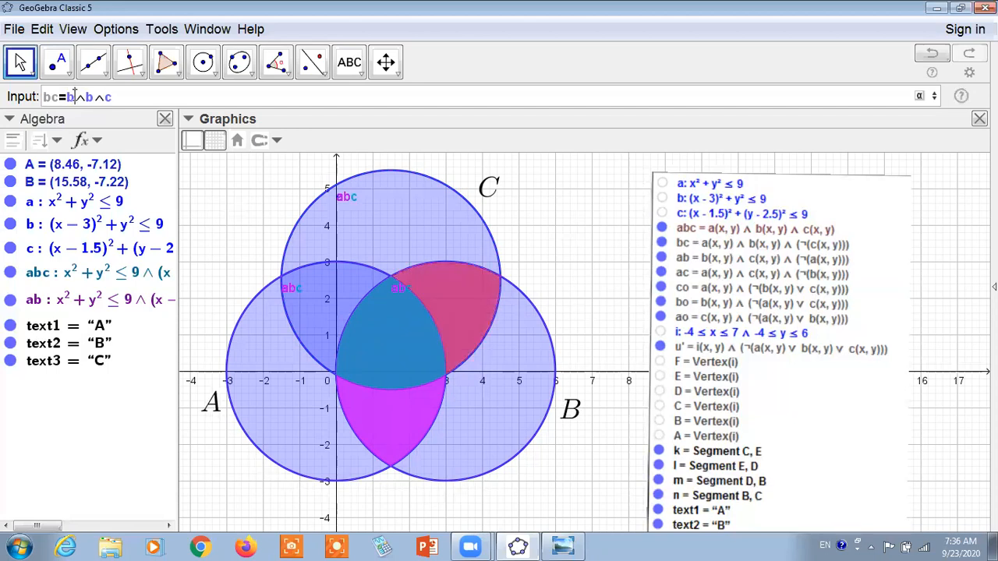
pyautogui.press('Right')
pyautogui.press('Right')
pyautogui.press('BackSpace')
pyautogui.write('c')
# - Change the last operand to ¬a, copy the full expression and create the region bc=b∧c∧¬a
pyautogui.click(922, 97)
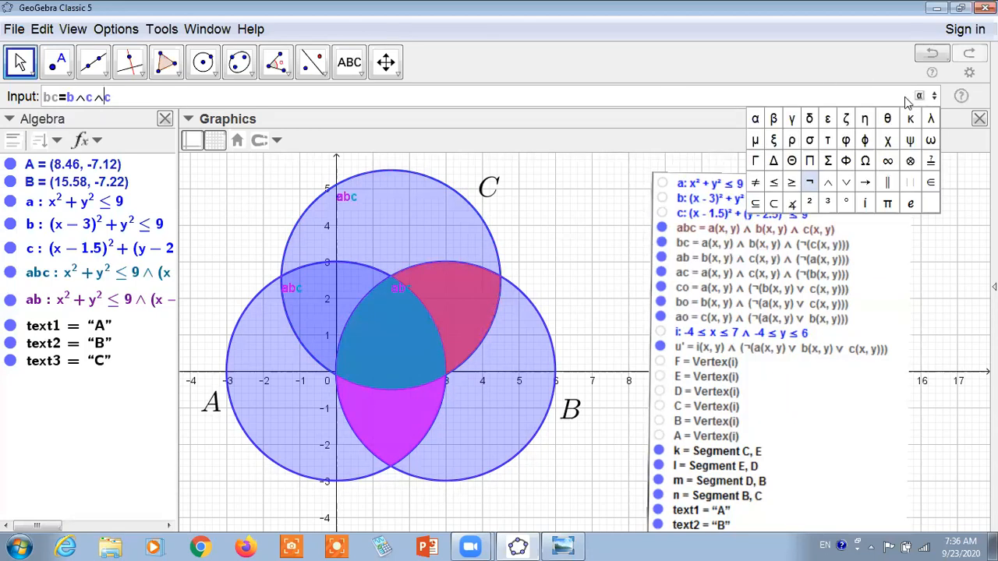
pyautogui.click(811, 194)
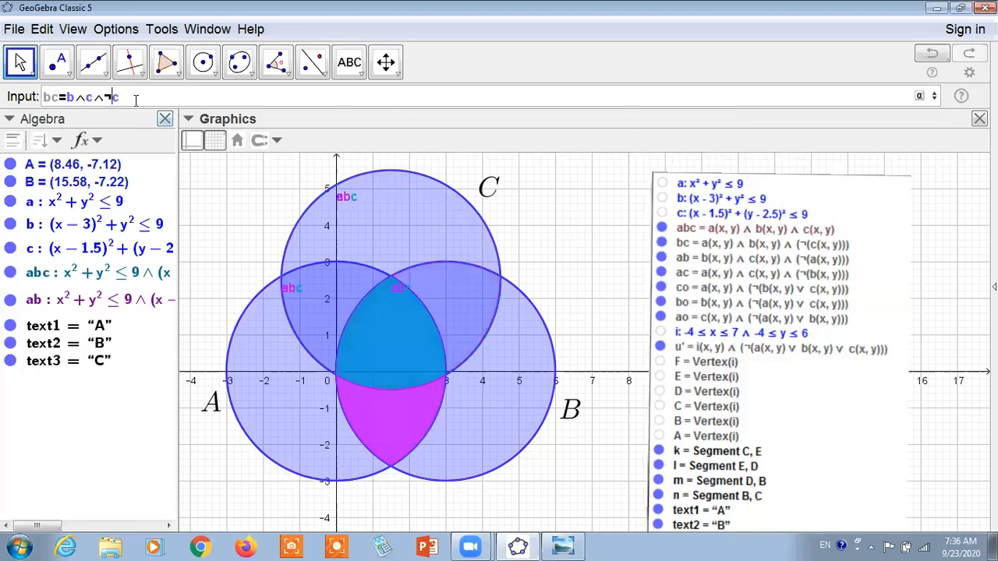
pyautogui.press('BackSpace')
pyautogui.write('a')
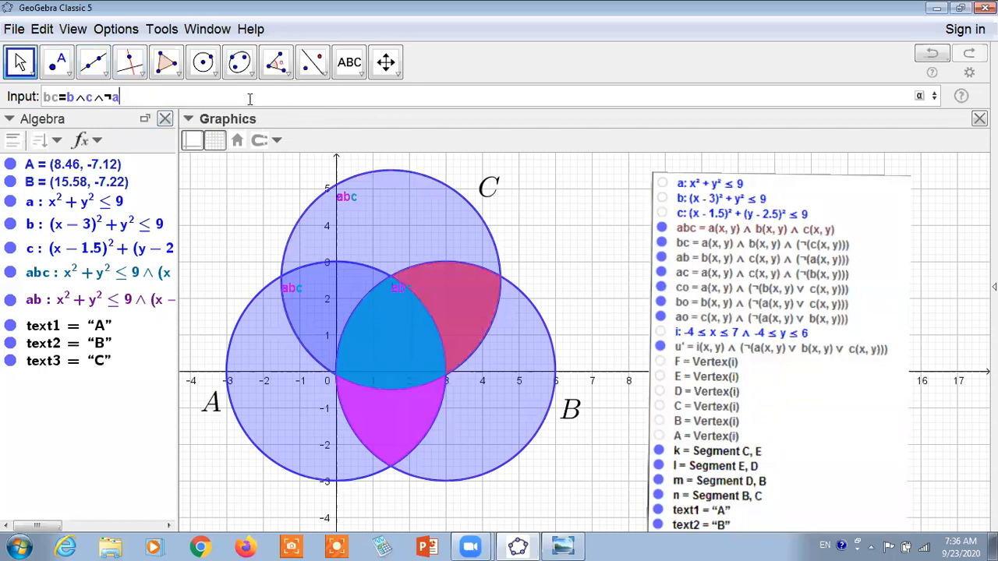
pyautogui.hotkey('ctrl', 'a')
pyautogui.hotkey('ctrl', 'c')
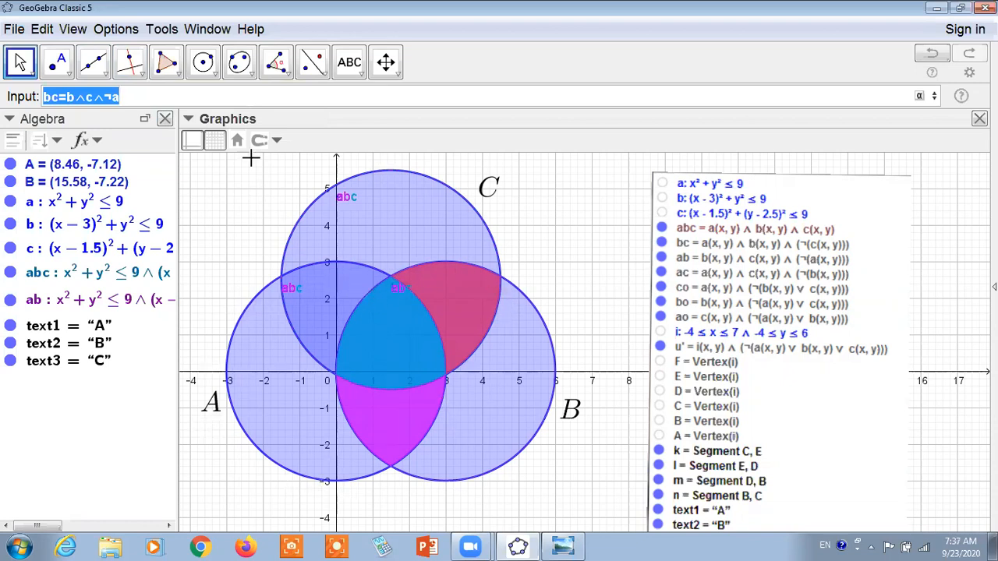
pyautogui.click(133, 95)
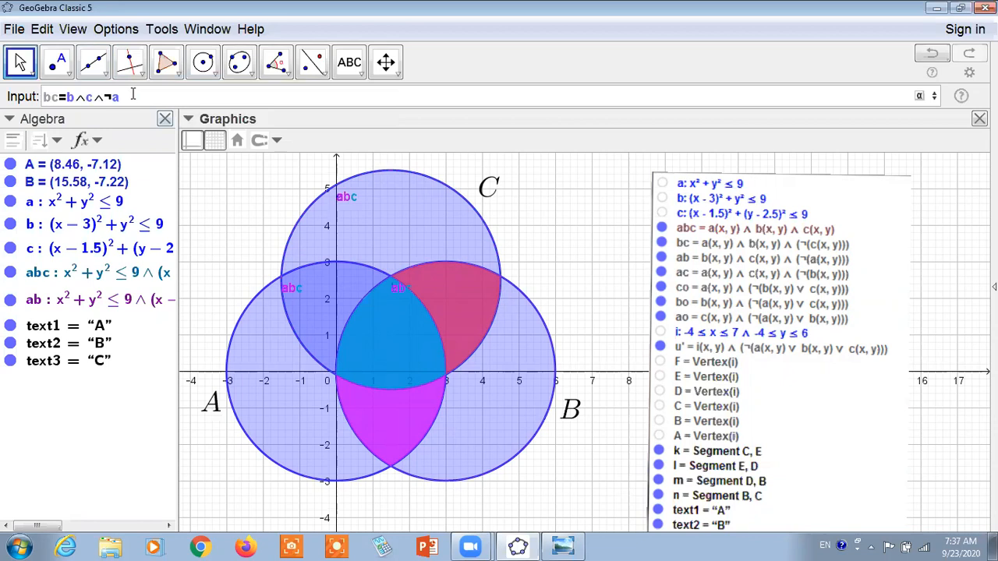
pyautogui.press('Return')
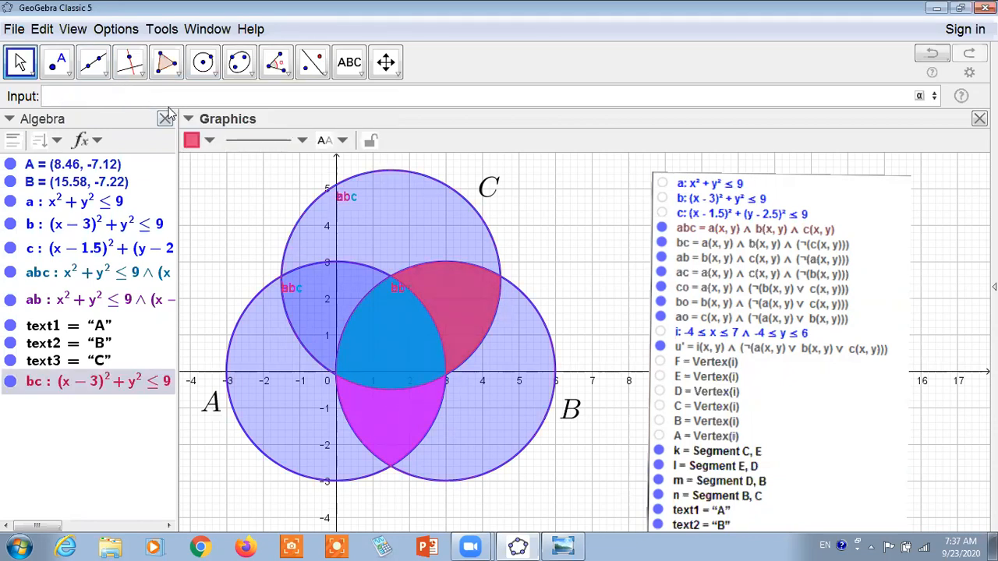
# - Recall the bc expression and edit it to create the region ac=a∧c∧¬b
pyautogui.press('Up')
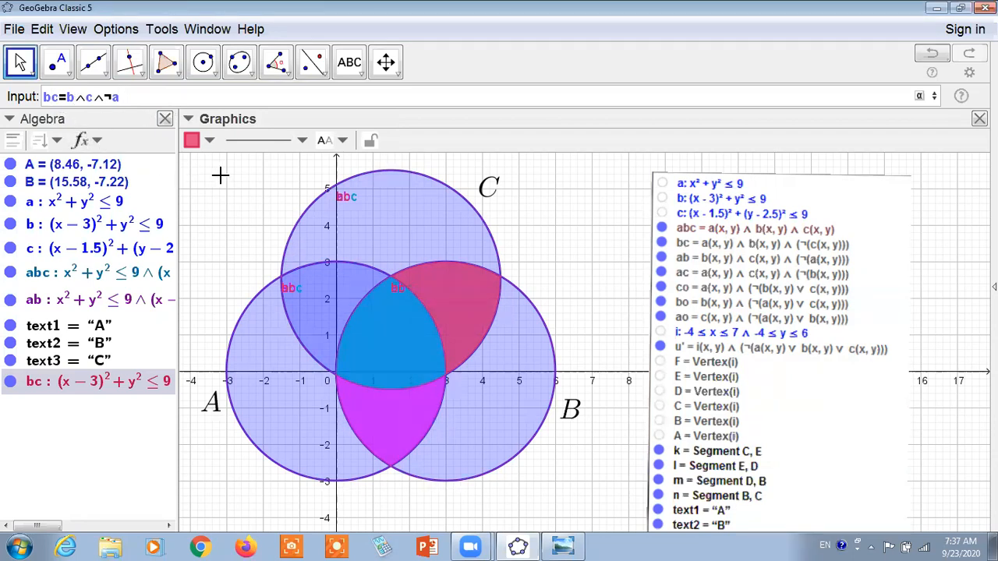
pyautogui.press('BackSpace')
pyautogui.write('ac=b')
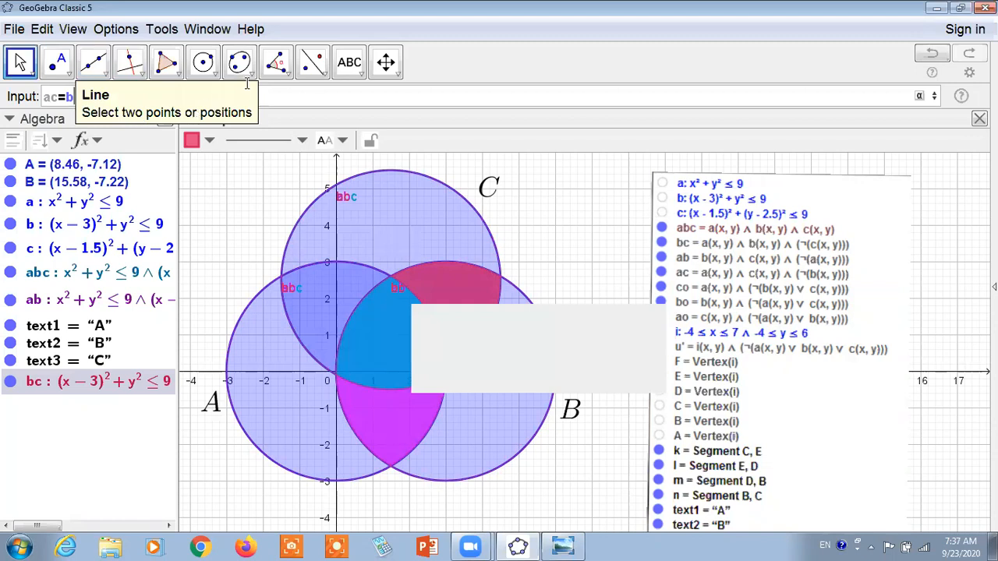
pyautogui.write('a∧c∧¬')
pyautogui.click(130, 98)
pyautogui.press('BackSpace')
pyautogui.write('b')
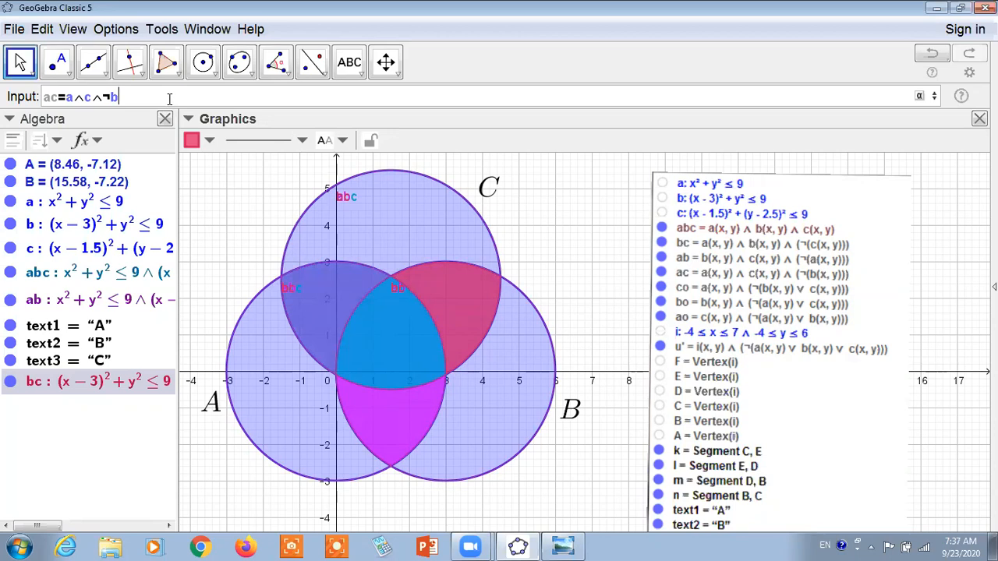
pyautogui.press('Return')
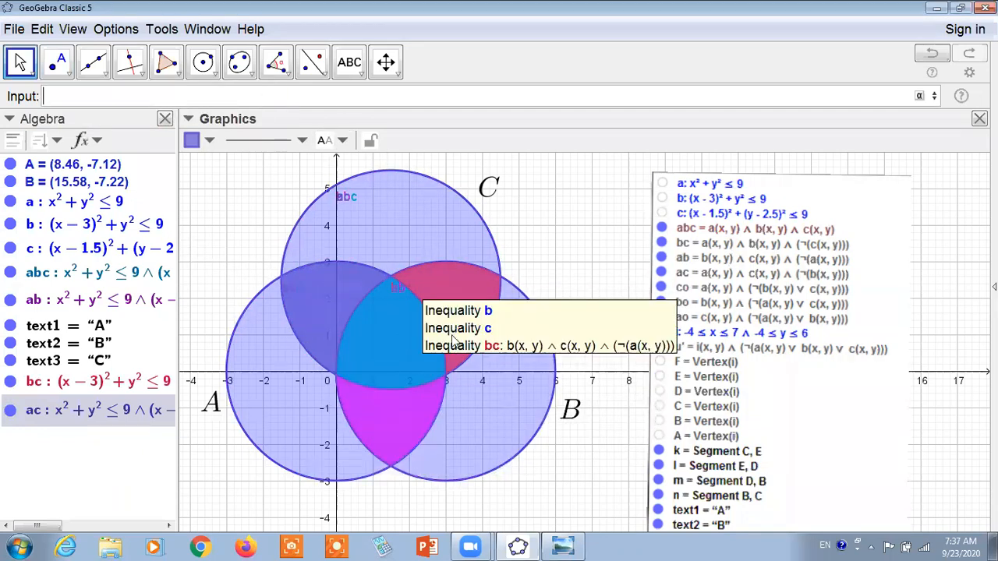
# - Annotate circle A, the three single-set regions and the ao formula with red freehand marks, and clear the drawings
pyautogui.click(93, 95)
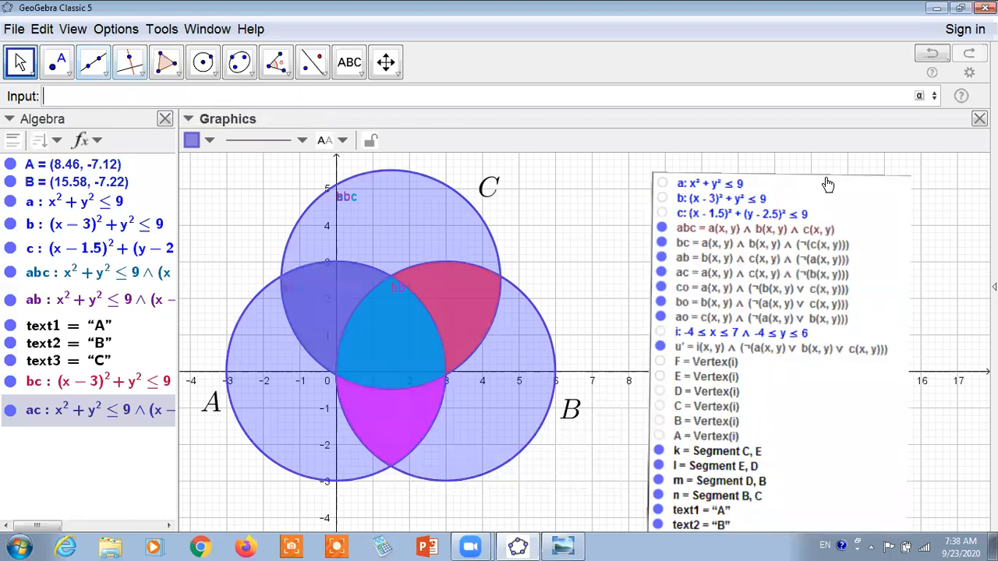
pyautogui.click(753, 29)
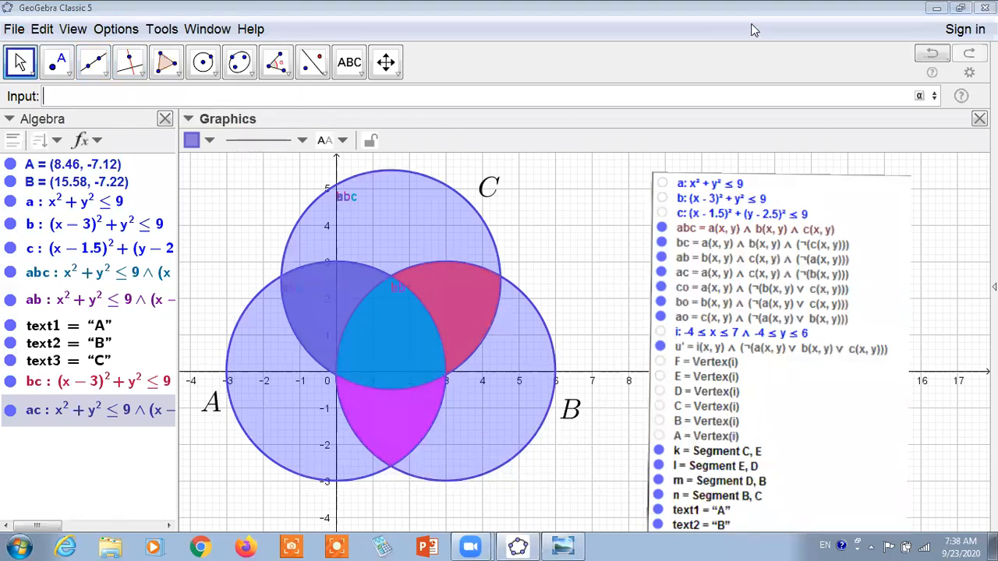
pyautogui.moveTo(265, 394); pyautogui.dragTo(296, 381)
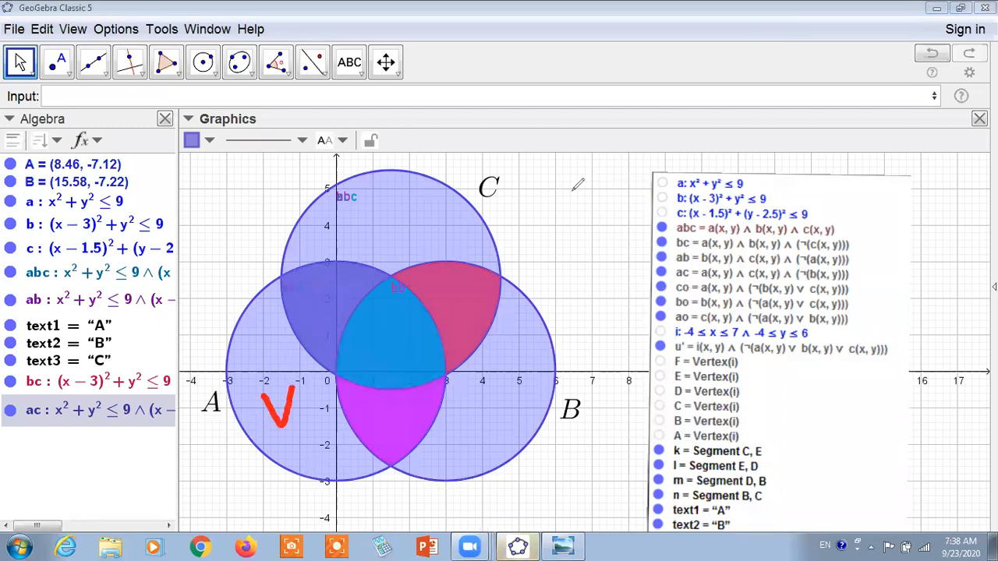
pyautogui.moveTo(565, 193)
pyautogui.mouseDown()
pyautogui.moveTo(548, 200)
pyautogui.moveTo(567, 226)
pyautogui.moveTo(585, 212)
pyautogui.mouseUp()
pyautogui.click(576, 219)
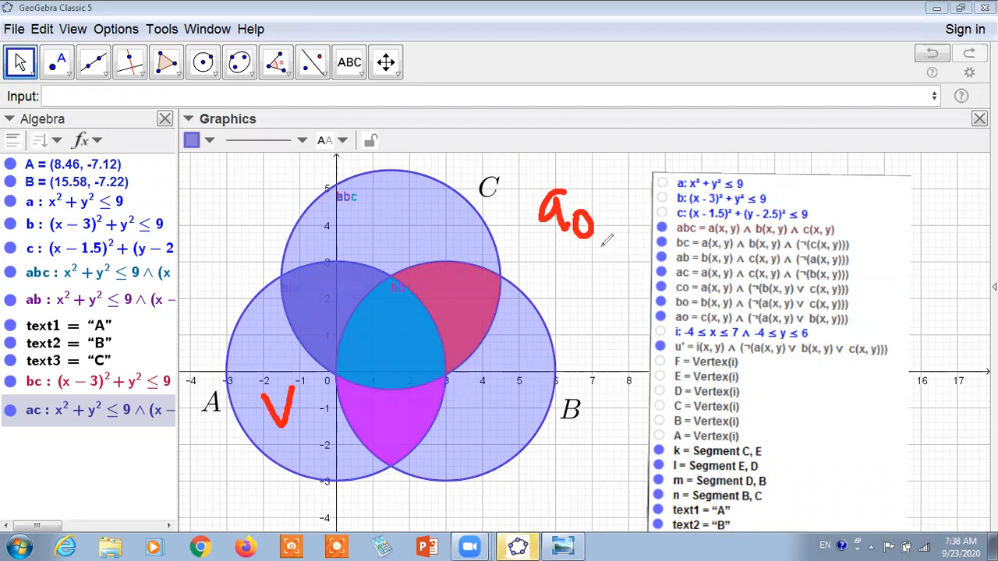
pyautogui.moveTo(599, 247); pyautogui.dragTo(647, 309)
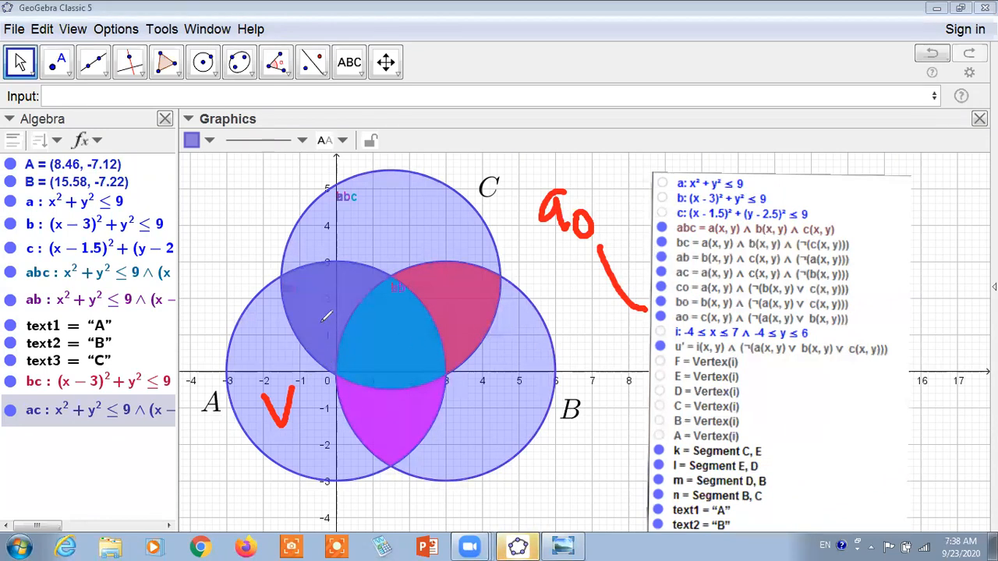
pyautogui.moveTo(332, 266)
pyautogui.mouseDown()
pyautogui.moveTo(277, 277)
pyautogui.moveTo(234, 338)
pyautogui.moveTo(256, 441)
pyautogui.moveTo(390, 471)
pyautogui.moveTo(446, 343)
pyautogui.moveTo(382, 274)
pyautogui.moveTo(337, 262)
pyautogui.mouseUp()
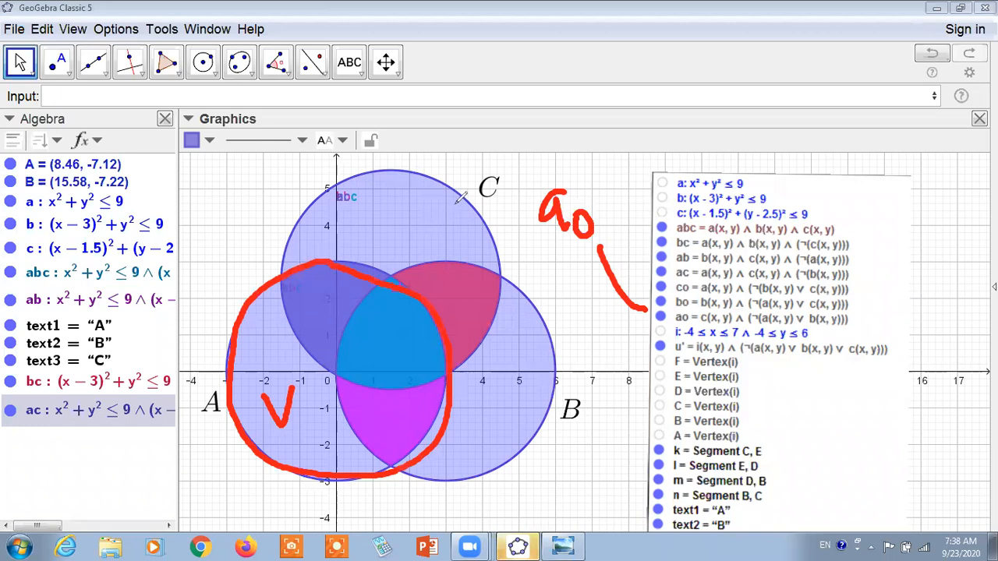
pyautogui.moveTo(383, 228)
pyautogui.mouseDown()
pyautogui.moveTo(404, 236)
pyautogui.moveTo(423, 222)
pyautogui.mouseUp()
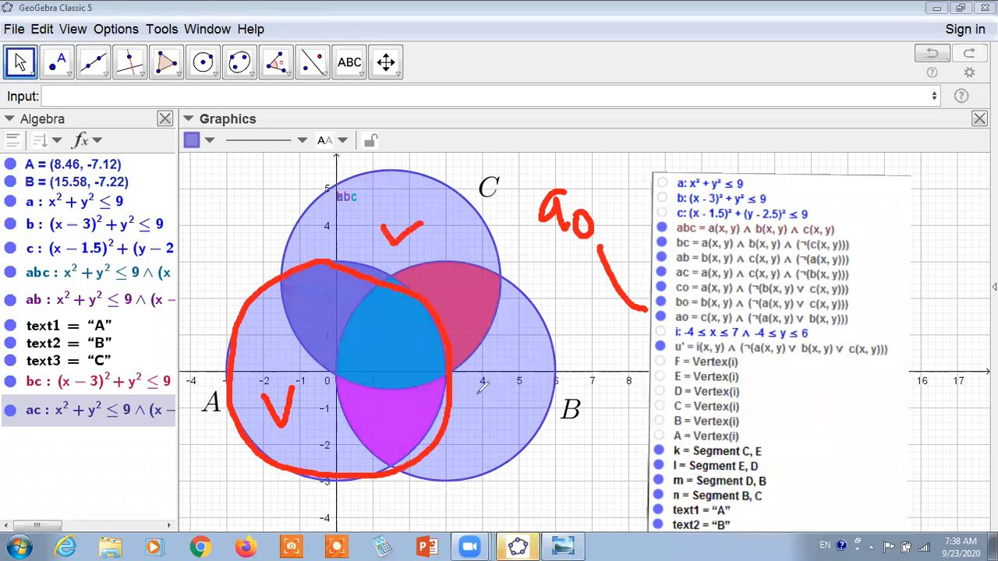
pyautogui.moveTo(477, 393); pyautogui.dragTo(528, 352)
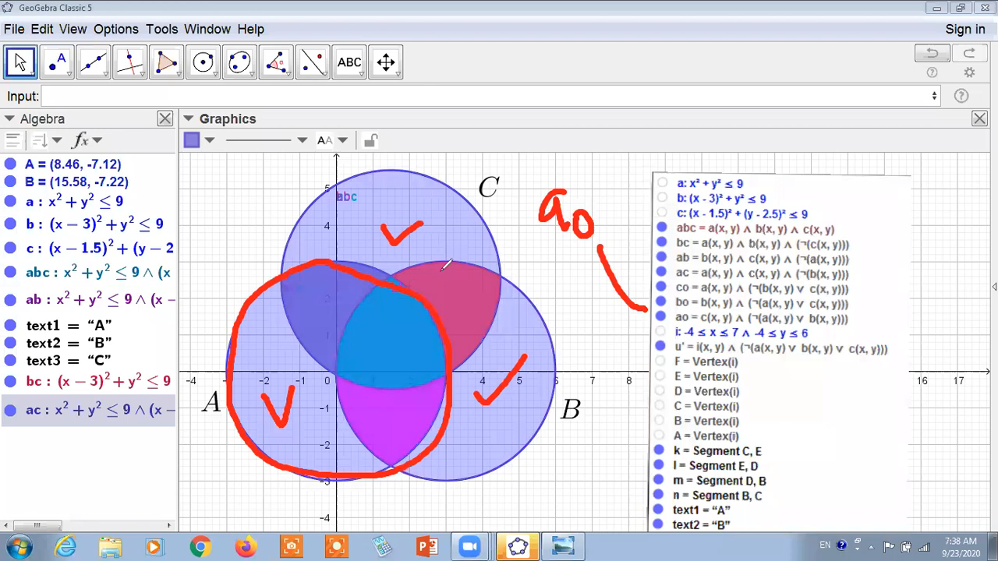
pyautogui.click(545, 162)
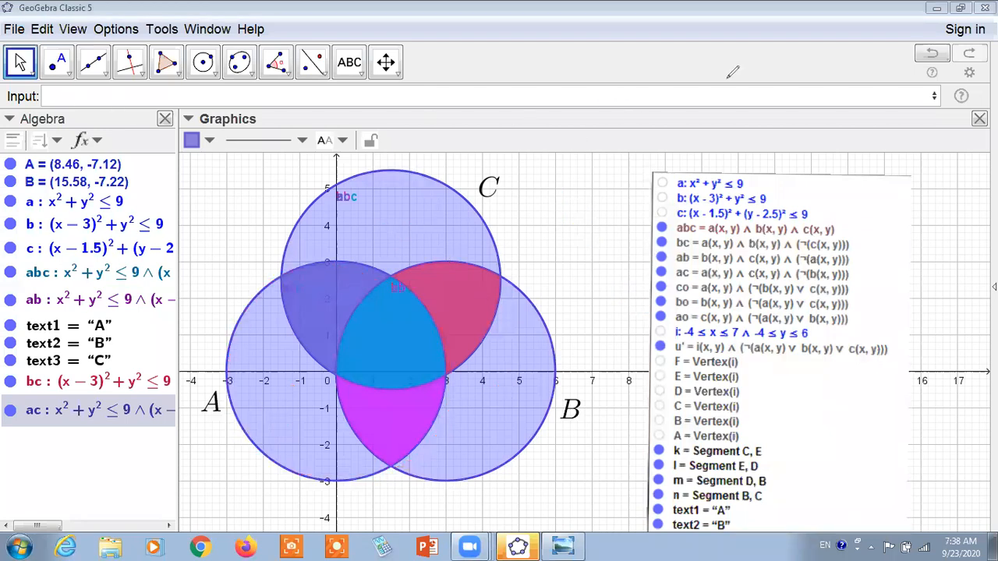
# - Paste the copied bc expression into the input, rename it ao and change its first operand to a
pyautogui.click(67, 97)
pyautogui.hotkey('ctrl', 'v')
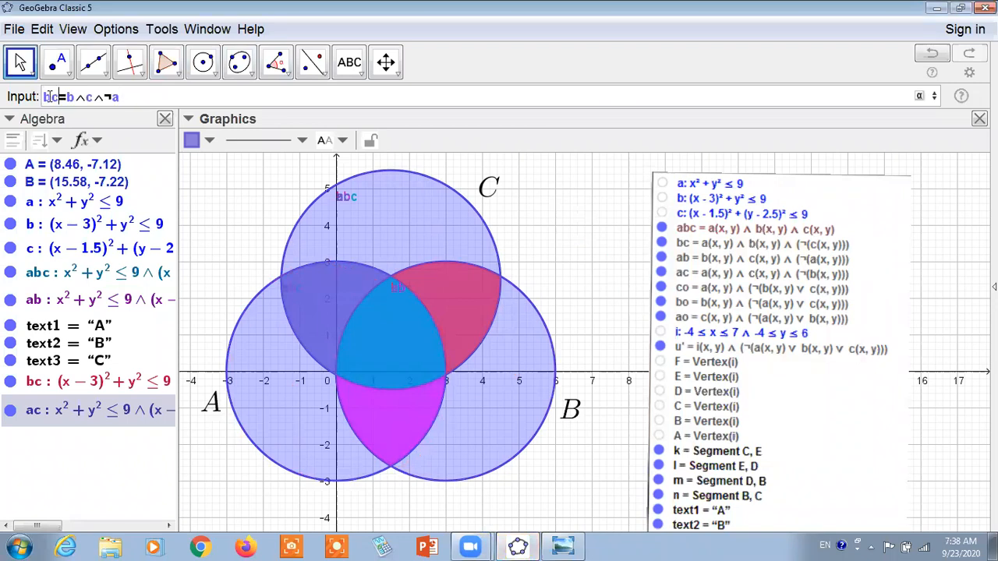
pyautogui.write('a')
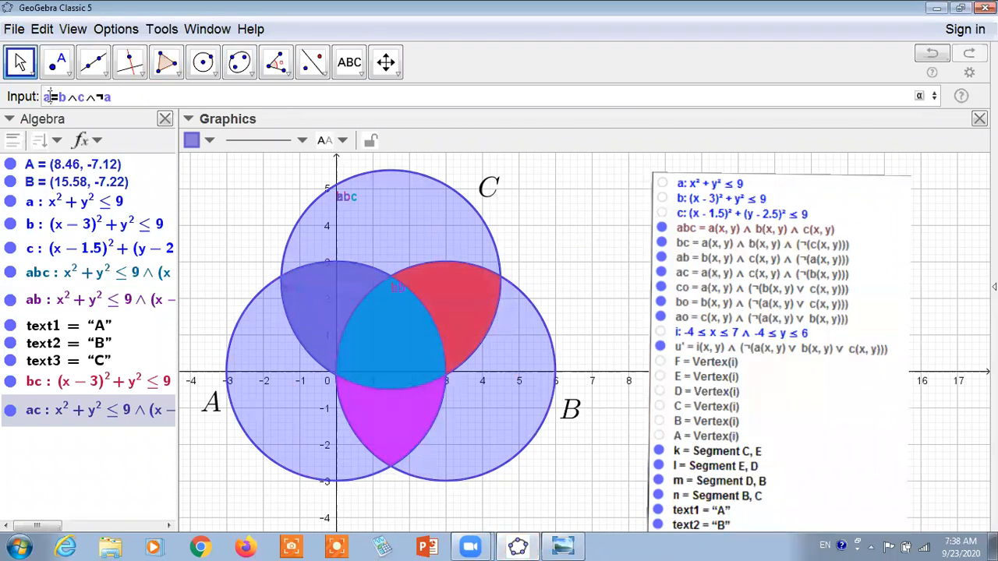
pyautogui.write('b')
pyautogui.press('BackSpace')
pyautogui.write('o')
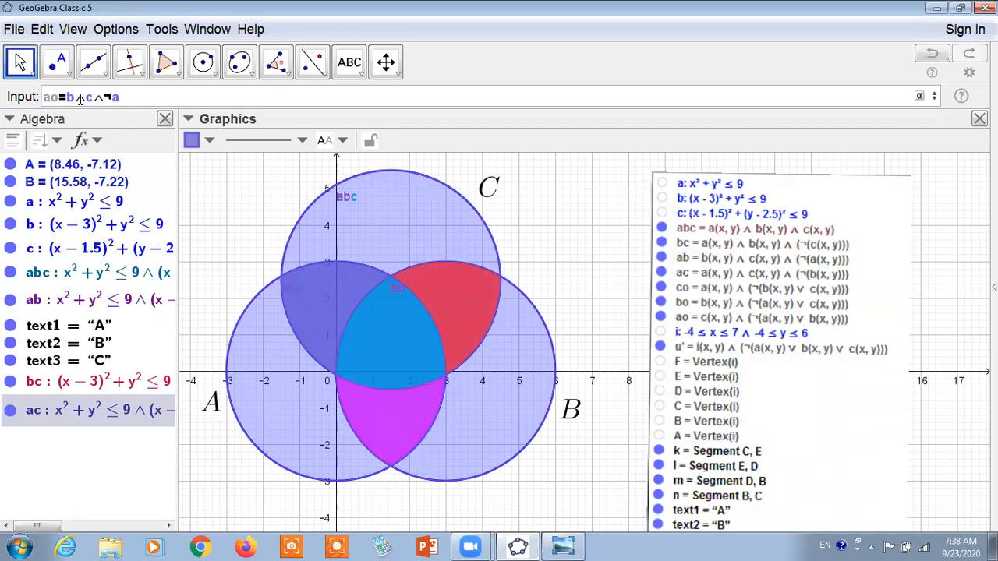
pyautogui.click(72, 96)
pyautogui.press('BackSpace')
pyautogui.write('a')
# - Rewrite the right-hand side of the ao expression as a∧¬(b∨c), inserting the logical or symbol
pyautogui.click(105, 98)
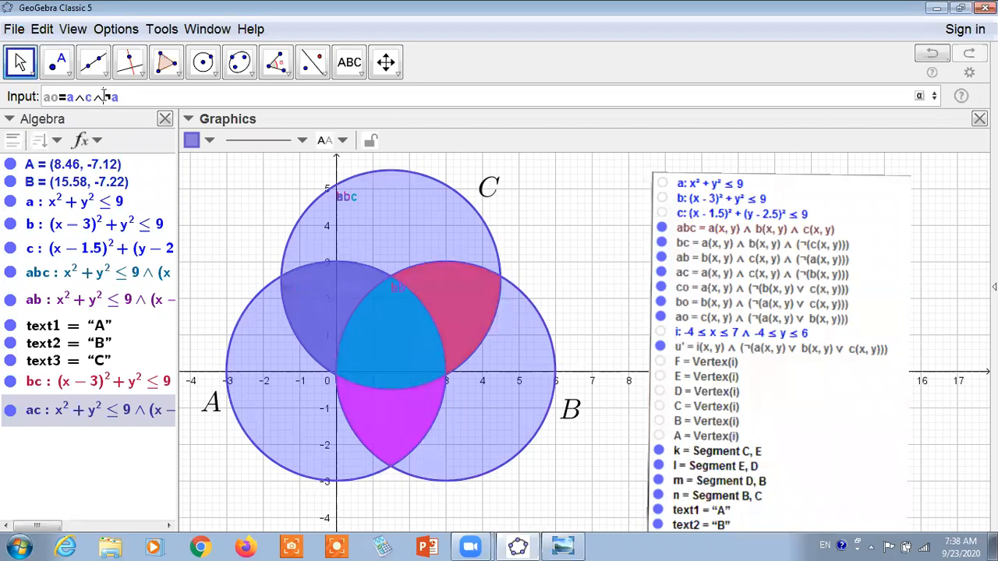
pyautogui.press('BackSpace')
pyautogui.press('BackSpace')
pyautogui.click(96, 103)
pyautogui.write('(')
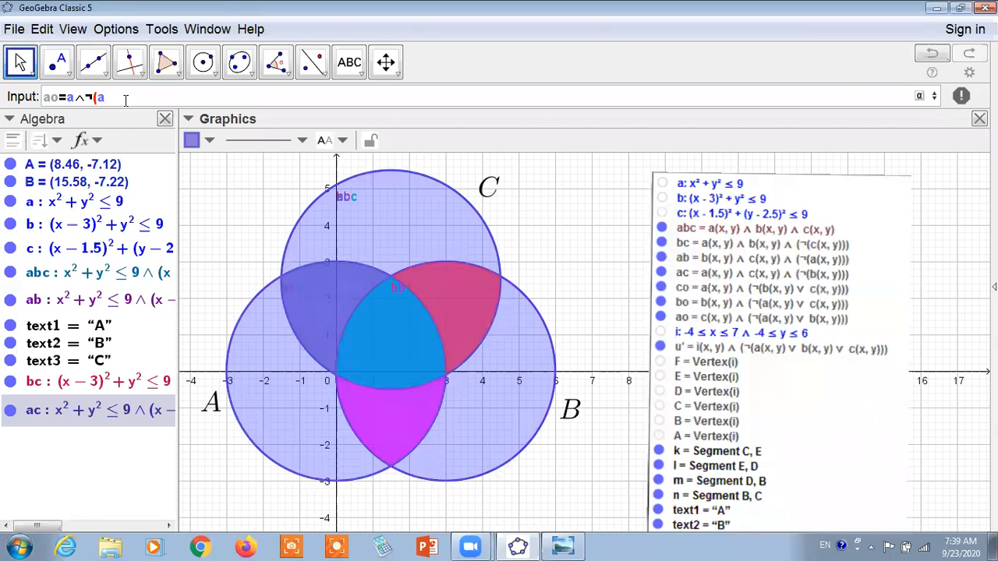
pyautogui.press('BackSpace')
pyautogui.write('b')
pyautogui.click(921, 97)
pyautogui.click(846, 182)
pyautogui.write('c)')
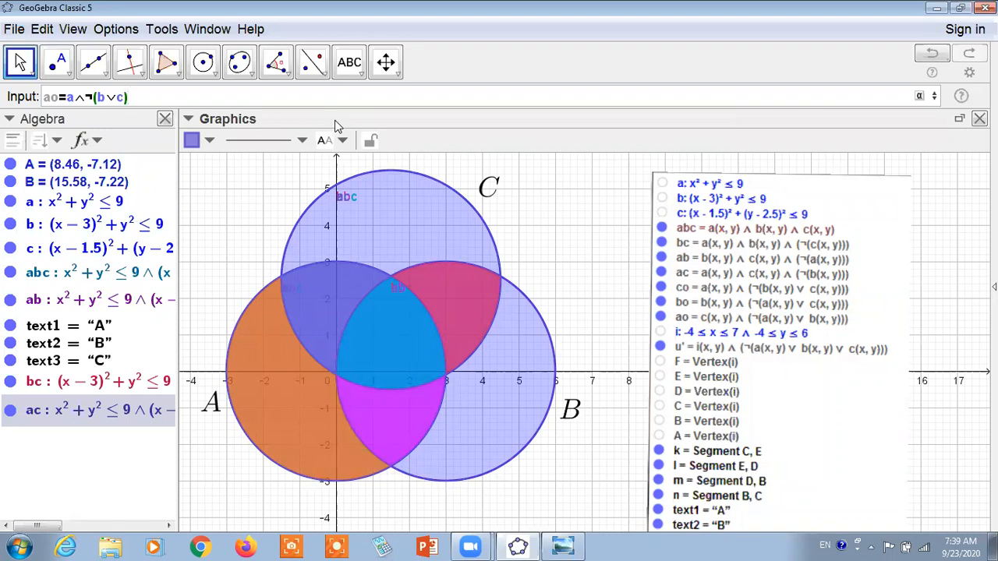
# - Copy the full ao=a∧¬(b∨c) expression and create the region from it
pyautogui.hotkey('ctrl', 'a')
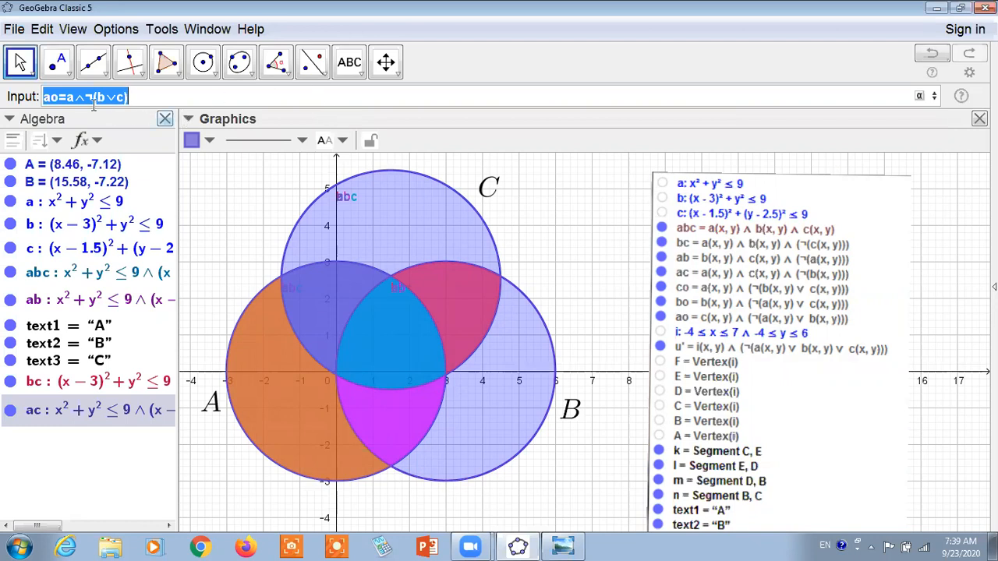
pyautogui.click(141, 91)
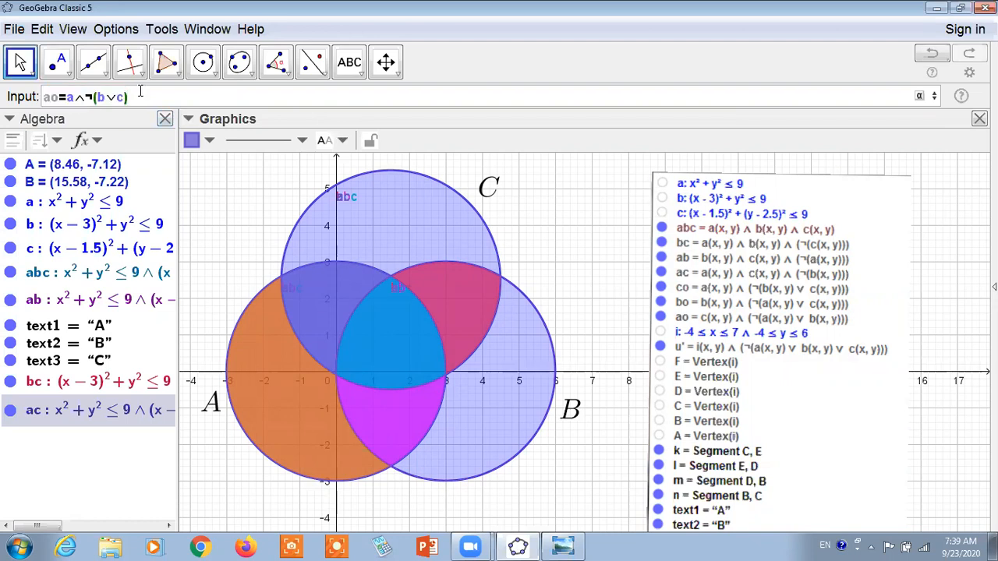
pyautogui.press('Return')
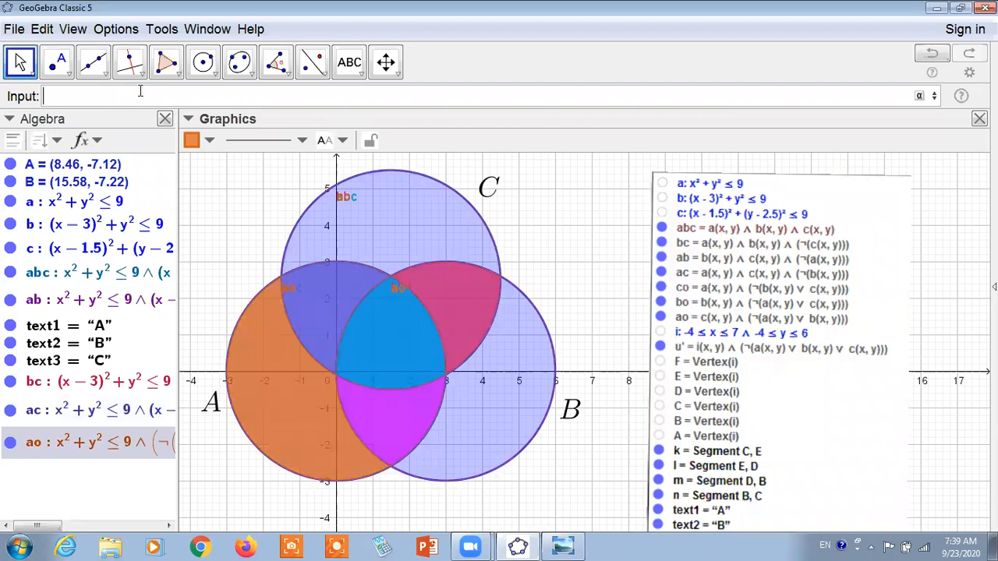
# - Recall the ao expression, rename it bo and change its operands to give bo=b∧¬(a∨c)
pyautogui.press('Up')
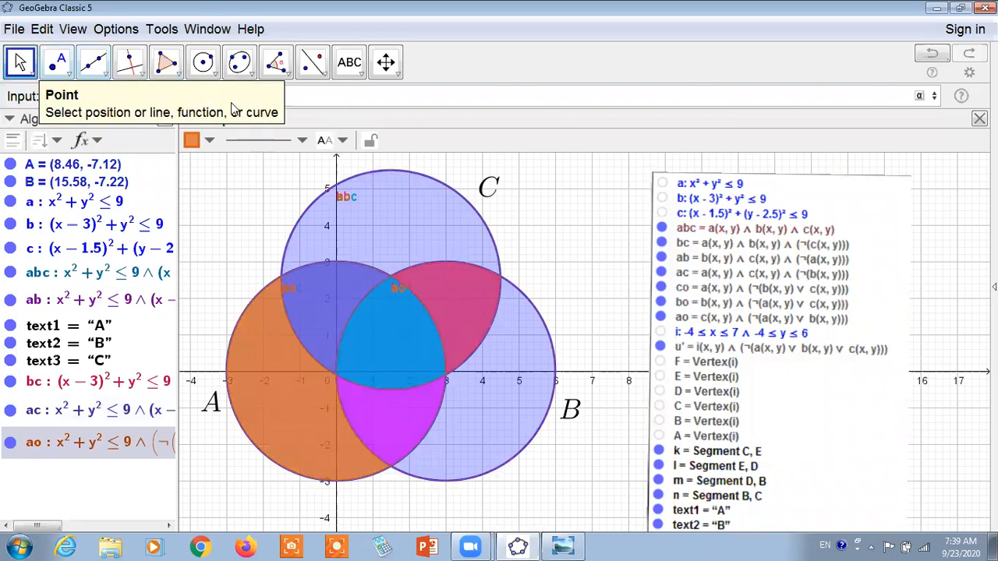
pyautogui.click(49, 97)
pyautogui.press('BackSpace')
pyautogui.write('bo=a∧¬(b∨c')
pyautogui.click(76, 100)
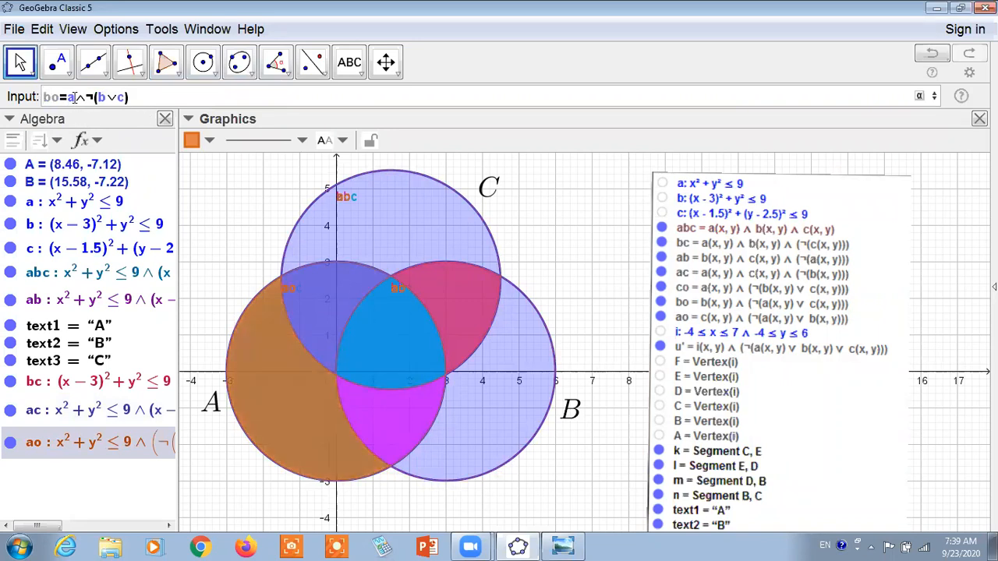
pyautogui.press('BackSpace')
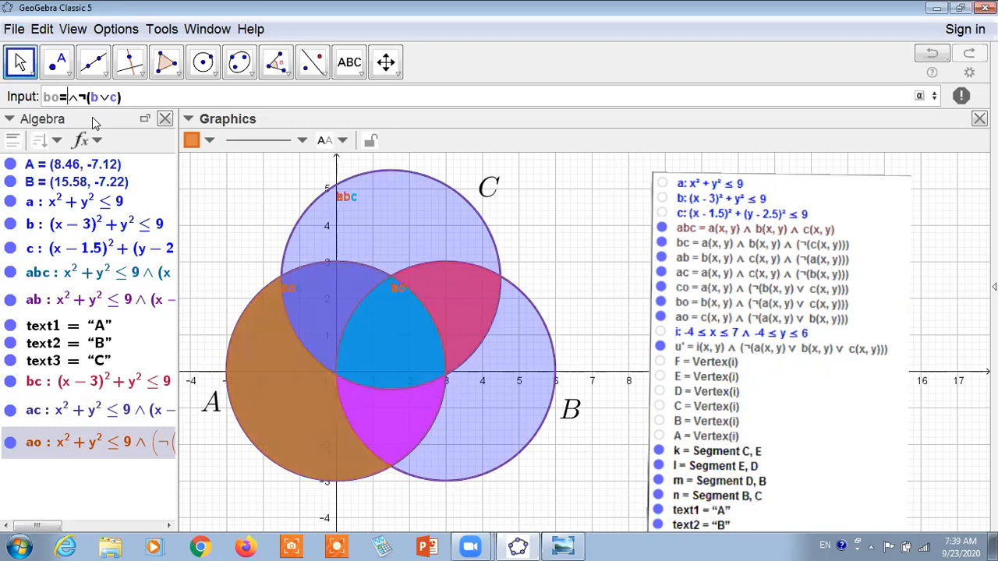
pyautogui.write('b')
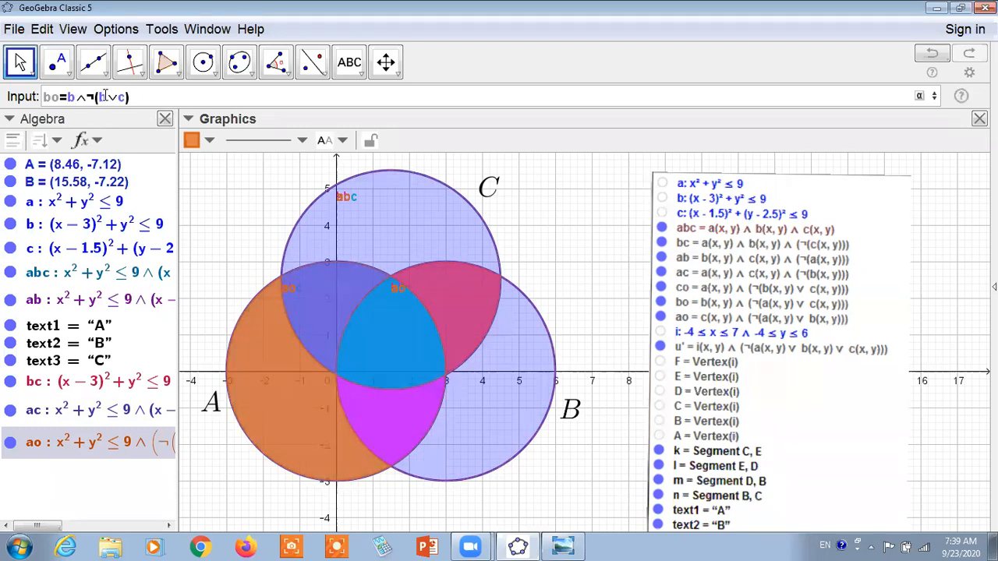
pyautogui.click(103, 97)
pyautogui.press('BackSpace')
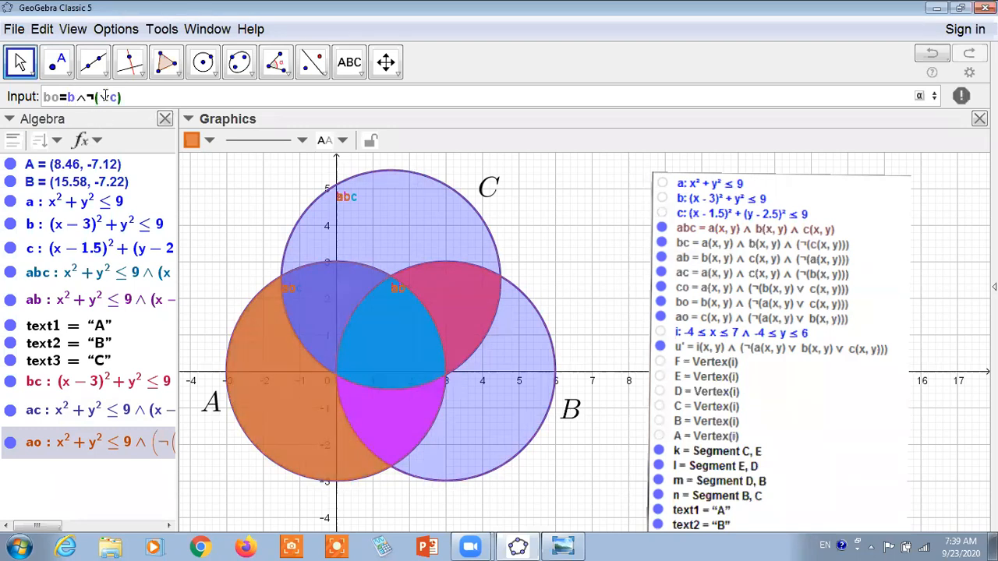
pyautogui.write('a')
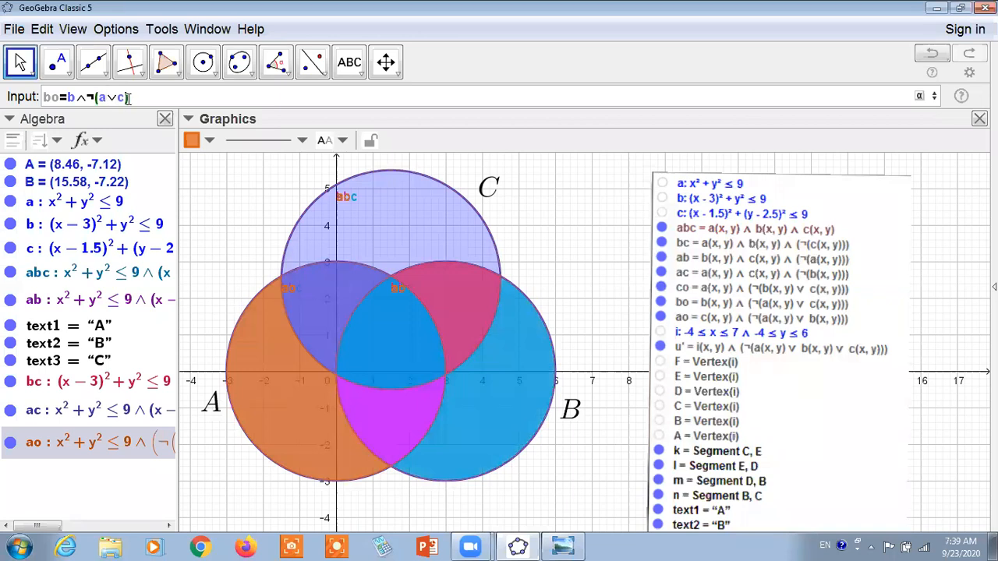
pyautogui.press('BackSpace')
pyautogui.write('b')
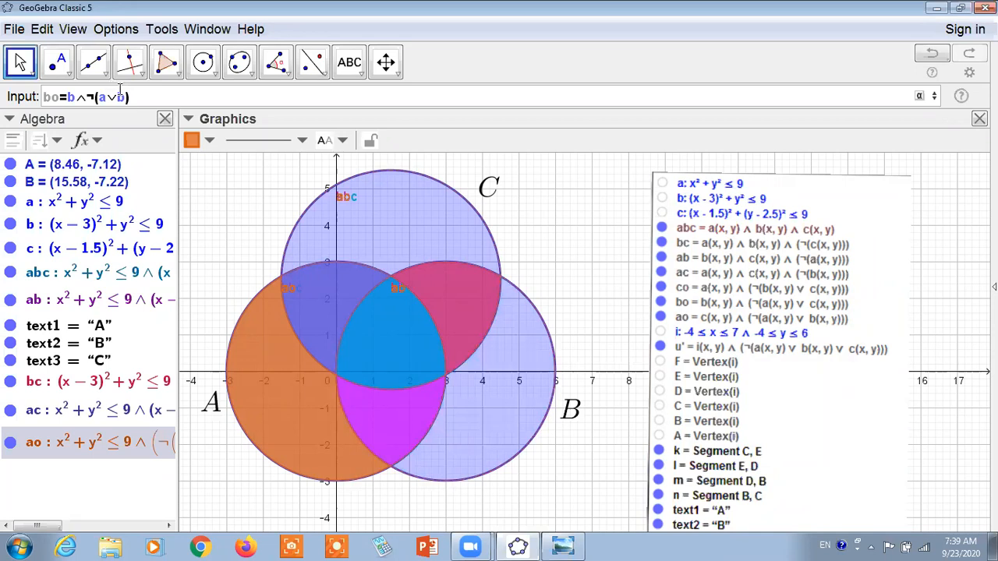
pyautogui.press('BackSpace')
pyautogui.write('c')
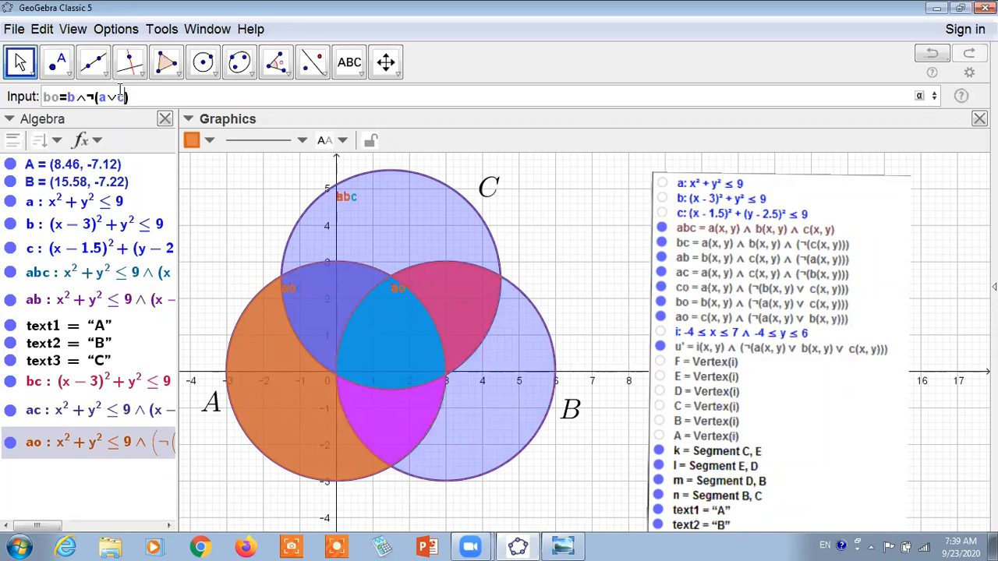
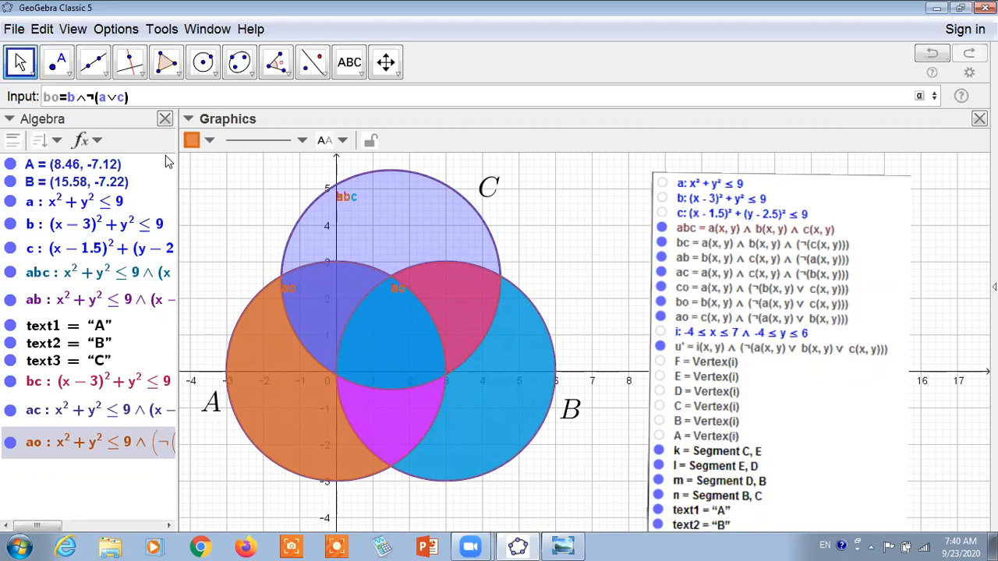
# - Try || in place of the ∨ operator, restore ∨ and create the region bo=b∧¬(a∨c)
pyautogui.press('BackSpace')
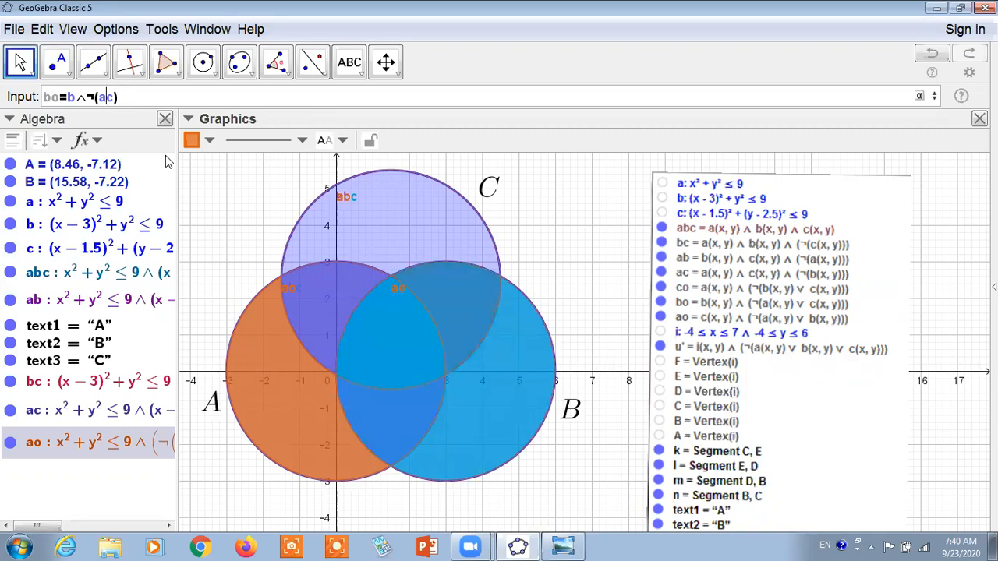
pyautogui.write('||')
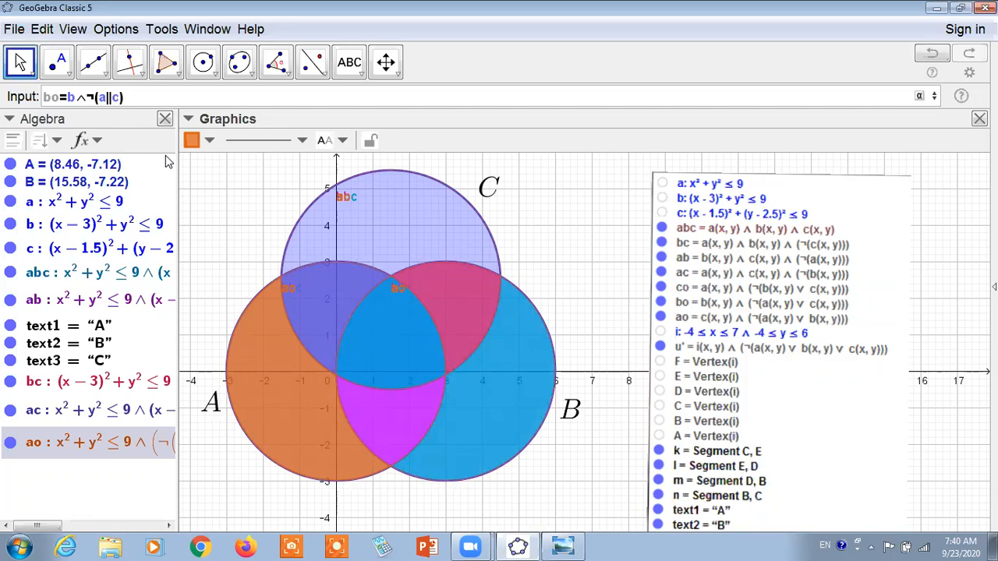
pyautogui.press('BackSpace')
pyautogui.click(920, 95)
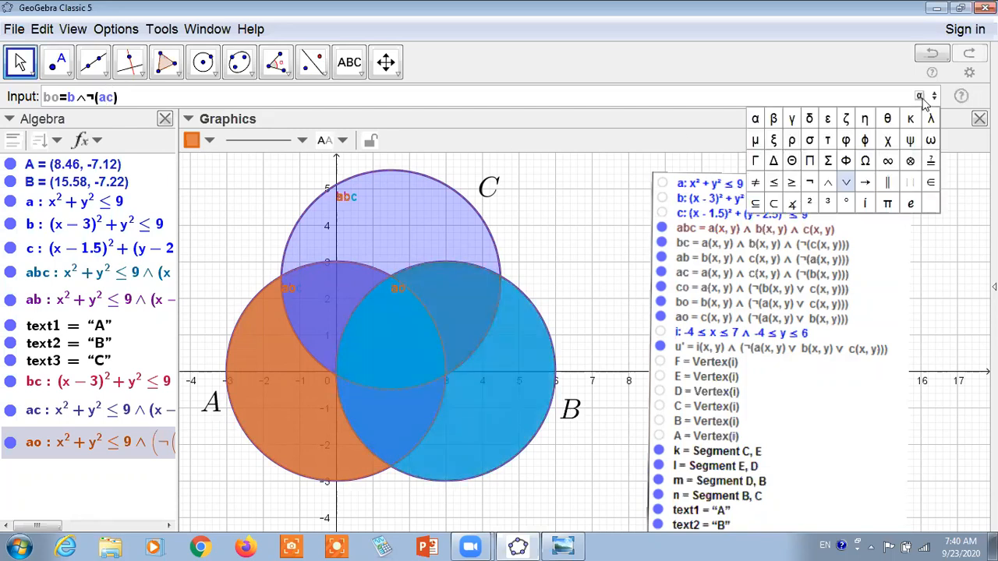
pyautogui.click(846, 181)
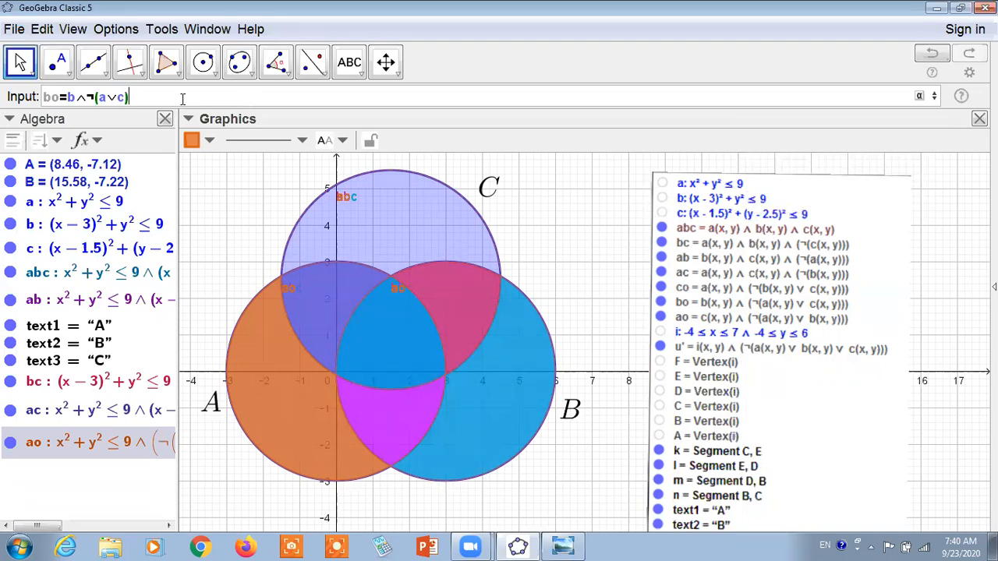
pyautogui.press('Return')
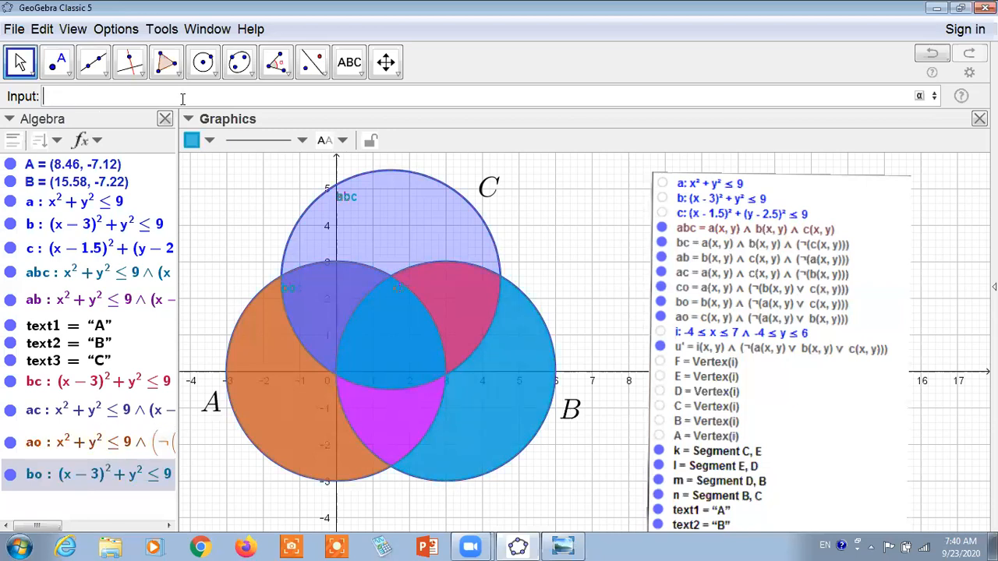
# - Paste the copied ao expression and edit it to create the region co=c∧¬(a∨b)
pyautogui.write('ao=a∧¬(b∨c)')
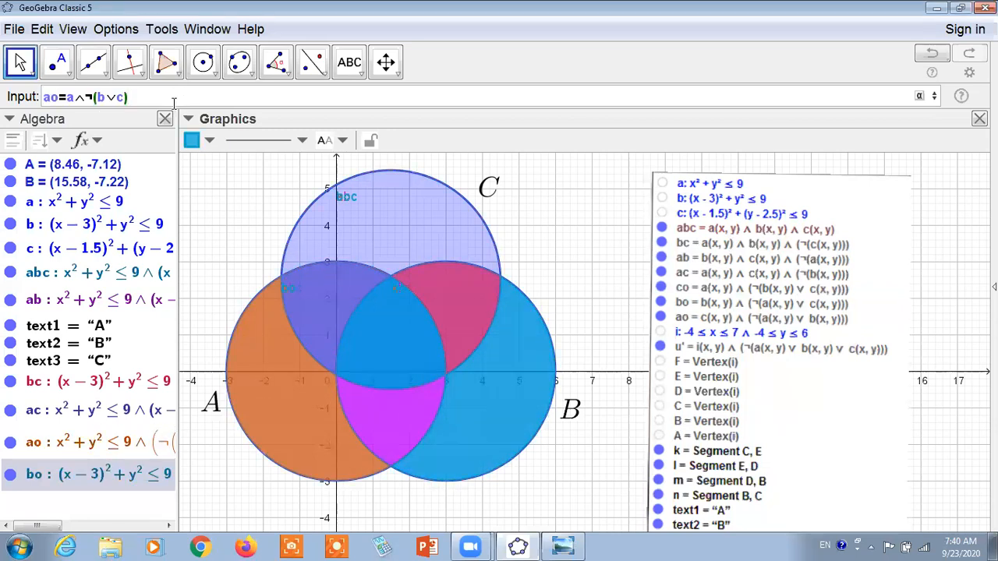
pyautogui.click(52, 97)
pyautogui.press('BackSpace')
pyautogui.write('c')
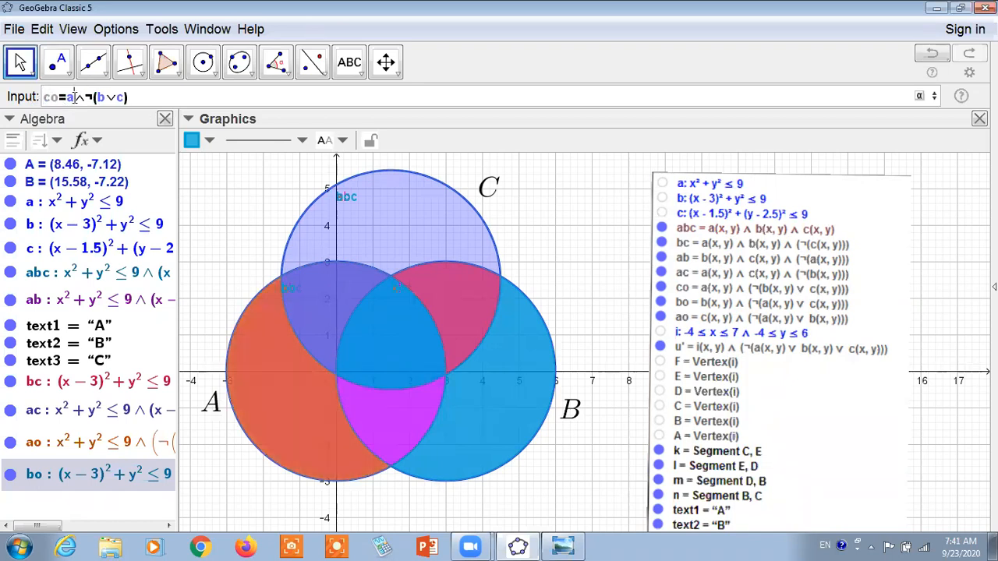
pyautogui.press('BackSpace')
pyautogui.write('c')
pyautogui.press('Return')
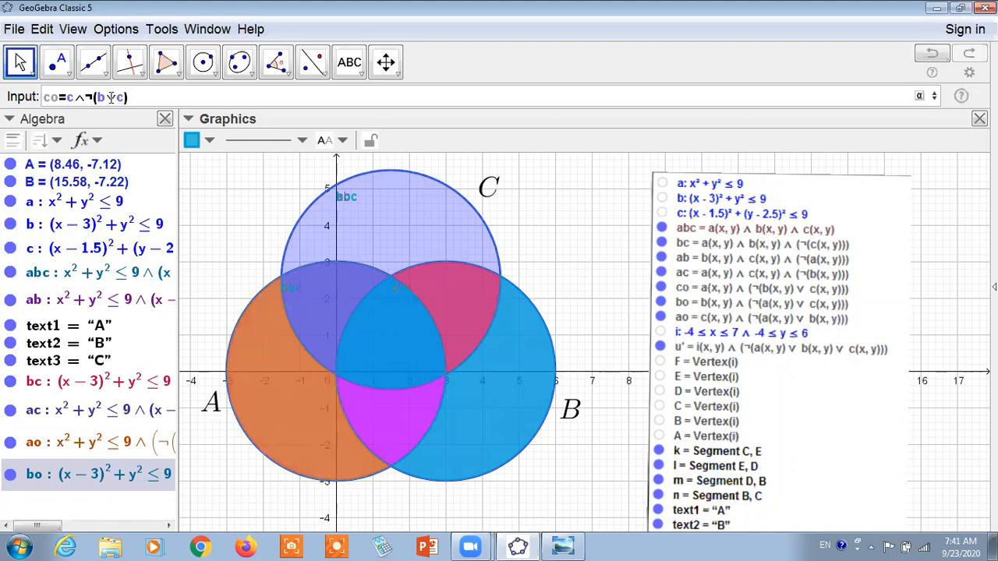
pyautogui.write('a')
pyautogui.press('BackSpace')
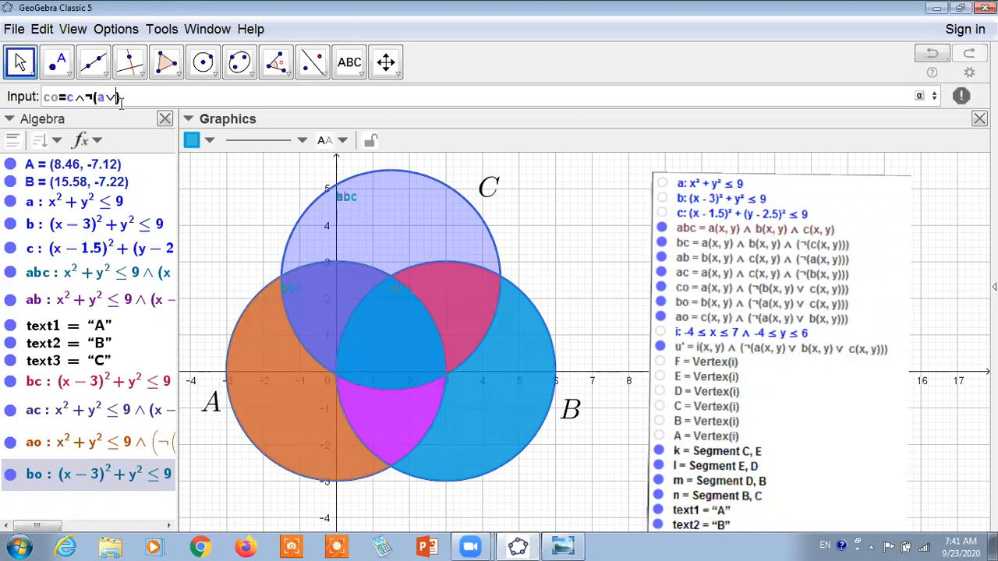
pyautogui.write('b')
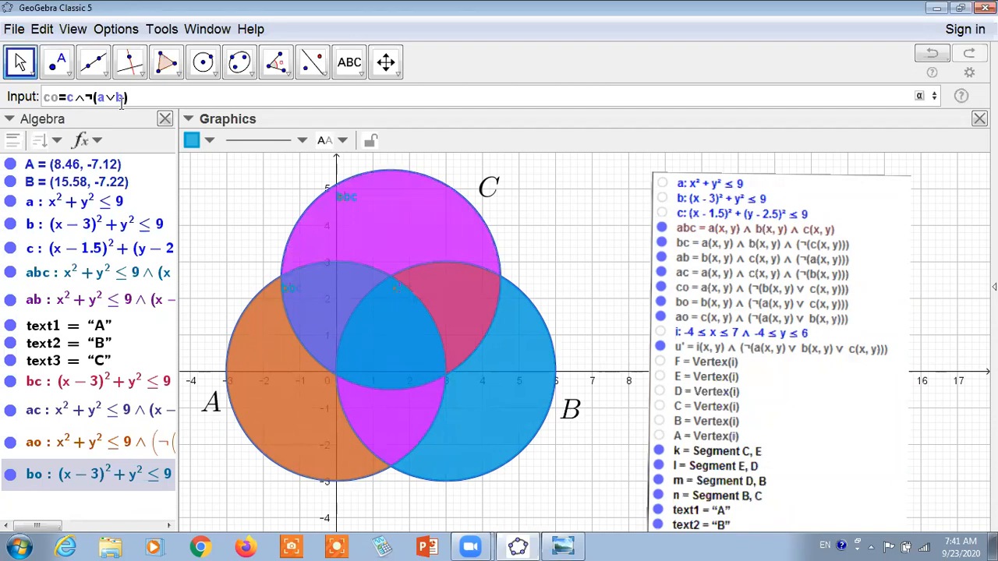
pyautogui.press('Return')
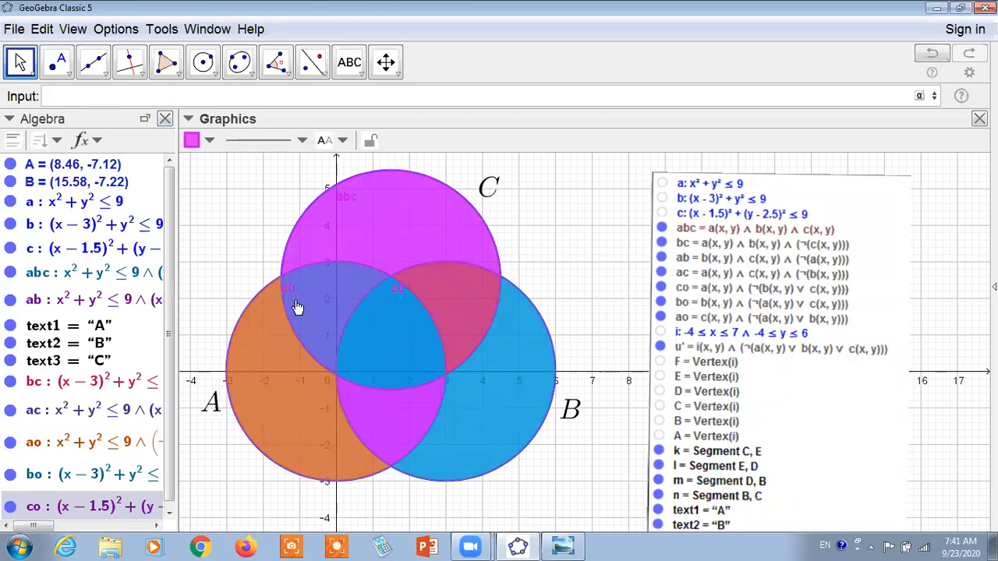
# - Widen the algebra list and hide the circle inequalities a, b and c
pyautogui.moveTo(178, 178); pyautogui.dragTo(242, 178)
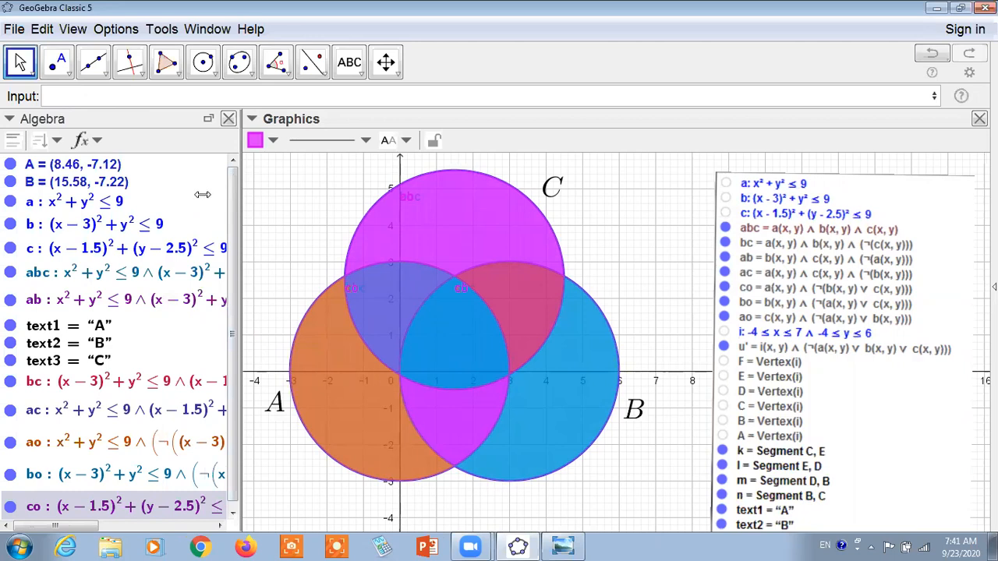
pyautogui.click(10, 201)
pyautogui.click(10, 224)
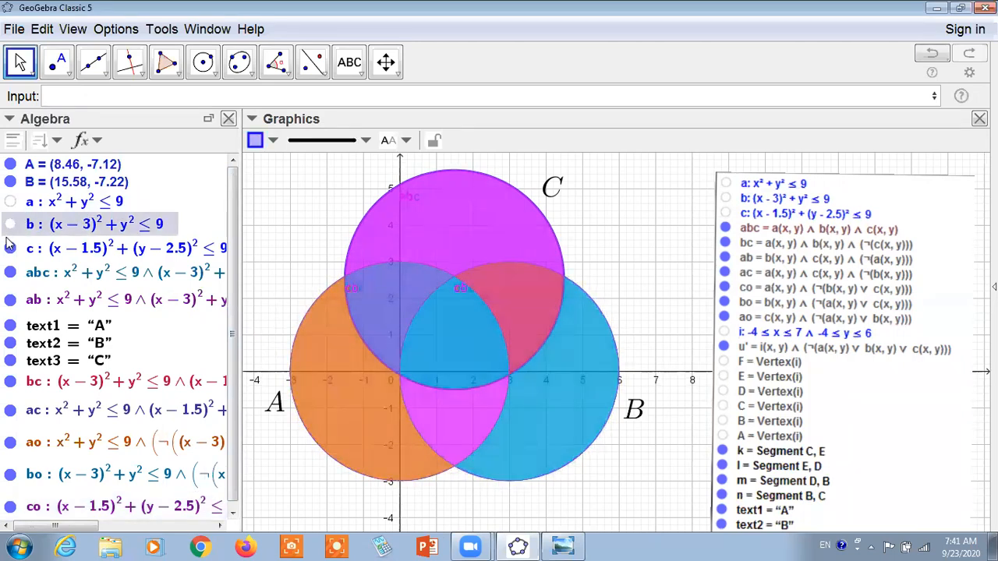
pyautogui.click(10, 248)
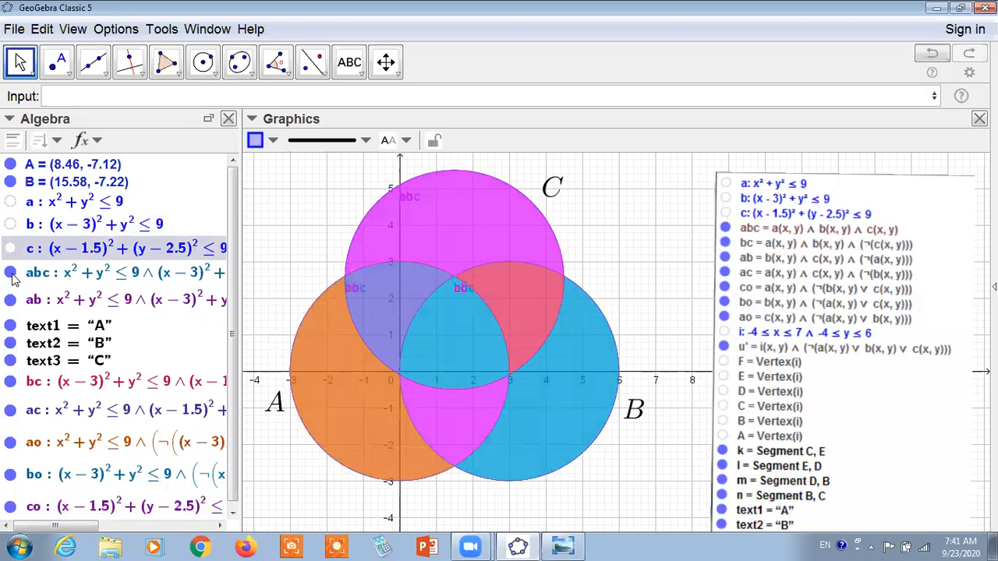
# - Switch the visibility of the abc and ab regions off and on to check which parts they shade
pyautogui.click(11, 274)
pyautogui.click(11, 273)
pyautogui.click(11, 274)
pyautogui.click(11, 274)
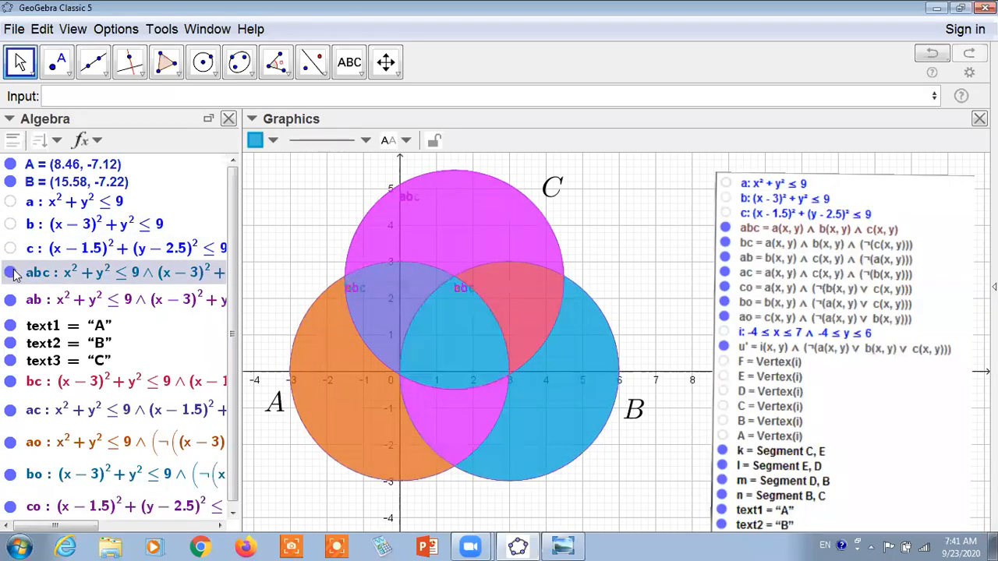
pyautogui.click(10, 274)
pyautogui.click(11, 274)
pyautogui.click(11, 273)
pyautogui.click(11, 274)
pyautogui.click(10, 274)
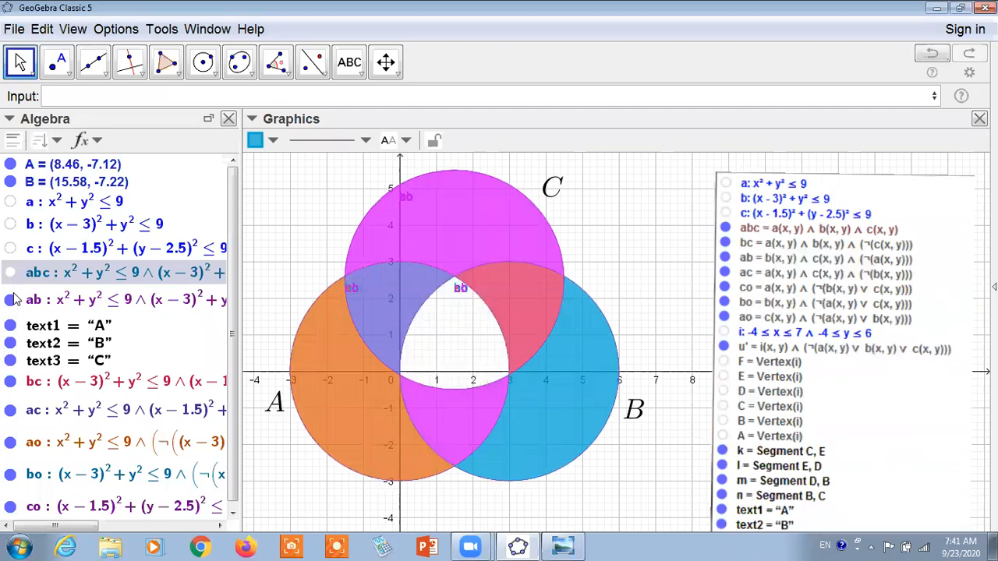
pyautogui.click(11, 302)
pyautogui.click(11, 302)
pyautogui.click(11, 302)
pyautogui.click(11, 302)
pyautogui.click(11, 274)
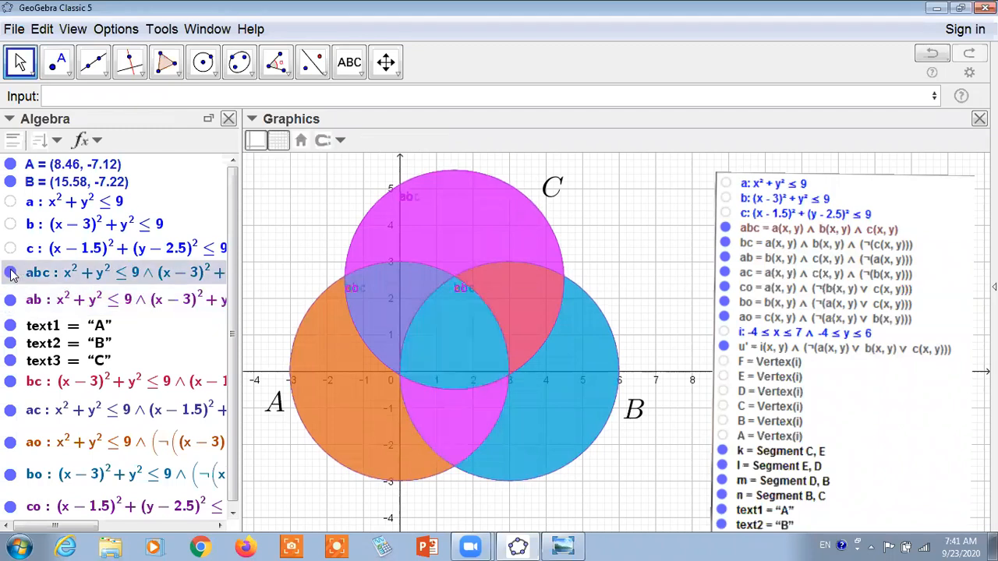
# - Switch the bc and ac regions off and on to check their areas in the diagram
pyautogui.click(10, 382)
pyautogui.click(11, 382)
pyautogui.click(11, 382)
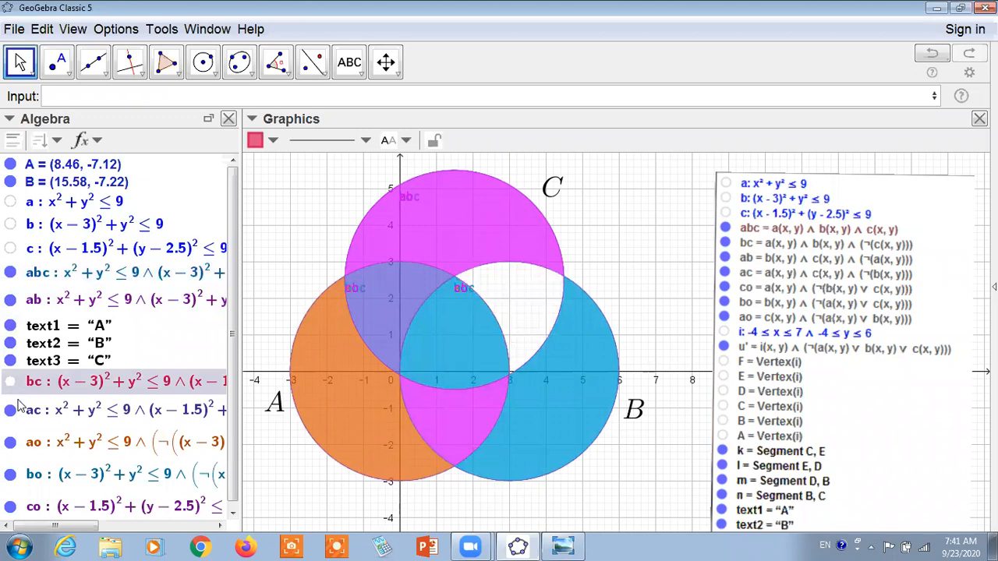
pyautogui.click(10, 382)
pyautogui.click(10, 412)
pyautogui.click(10, 411)
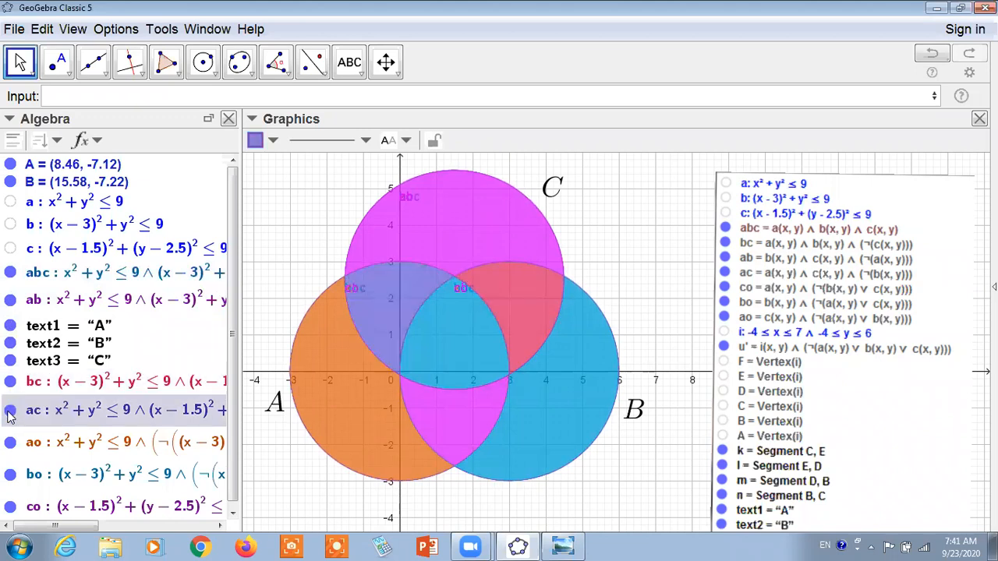
pyautogui.click(10, 412)
pyautogui.click(10, 412)
# - Switch the visibility of the ao and bo regions to check which parts of circles A and B they shade
pyautogui.click(10, 443)
pyautogui.click(10, 443)
pyautogui.click(10, 443)
pyautogui.click(10, 443)
pyautogui.click(10, 474)
pyautogui.click(10, 475)
pyautogui.click(11, 475)
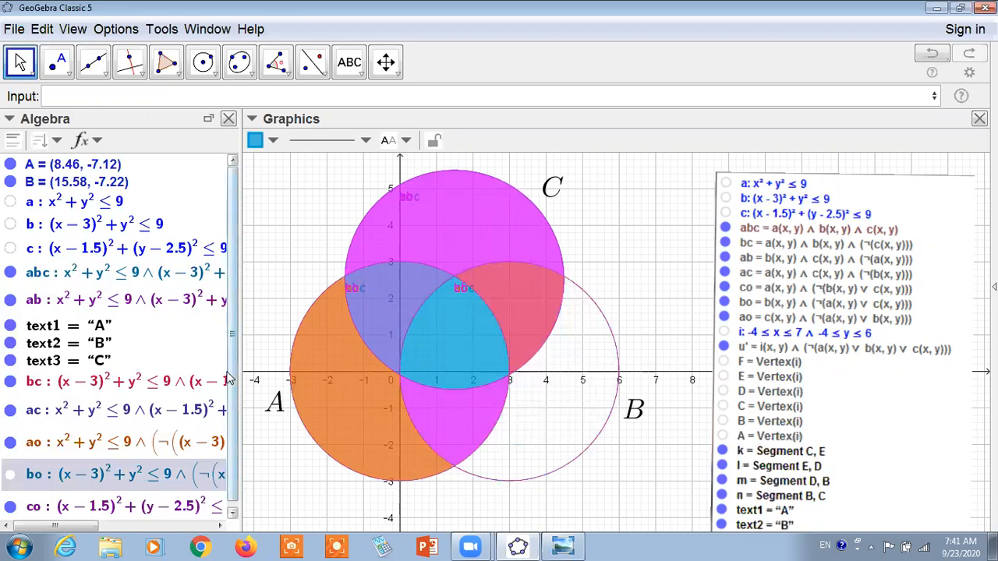
# - Switch the co and bo regions off and on to check their areas, leaving both shown
pyautogui.scroll(-1, 231, 388)
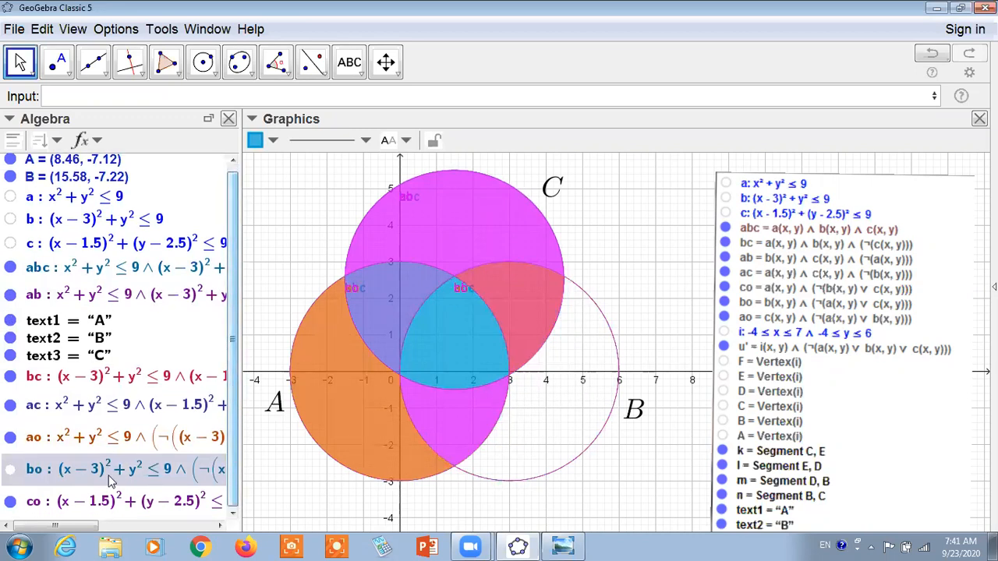
pyautogui.click(13, 503)
pyautogui.click(12, 504)
pyautogui.click(13, 503)
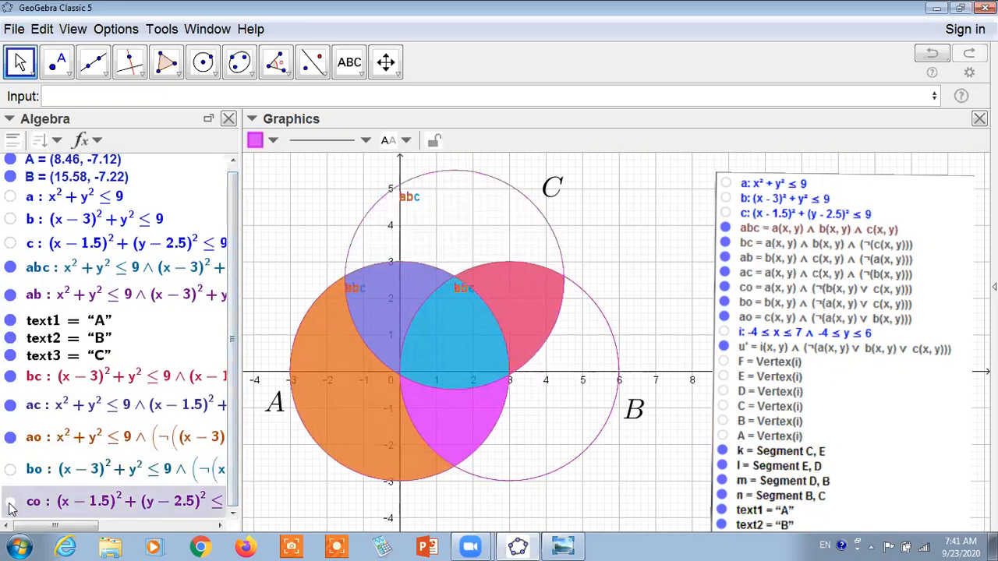
pyautogui.click(10, 471)
pyautogui.click(10, 471)
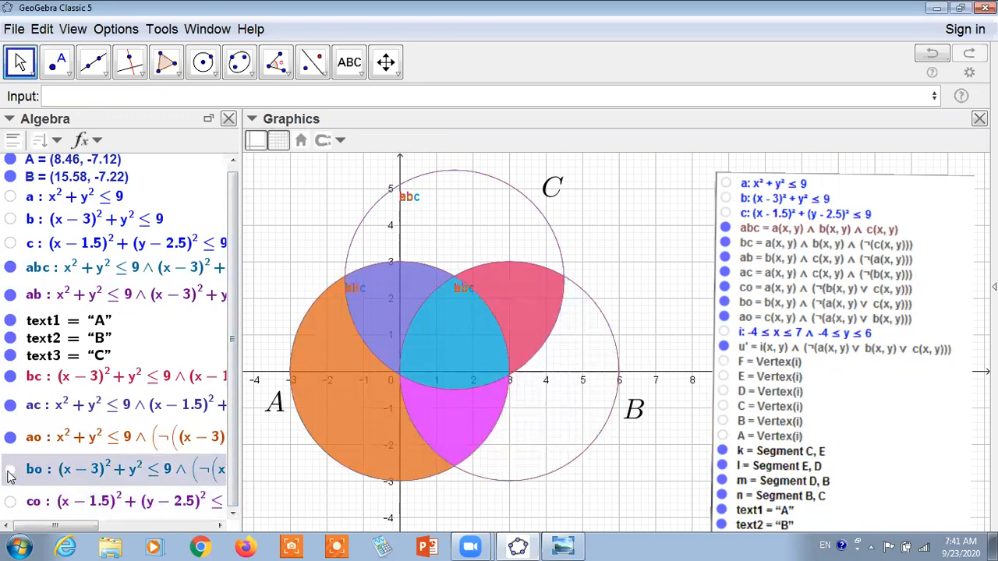
pyautogui.click(10, 471)
pyautogui.click(11, 502)
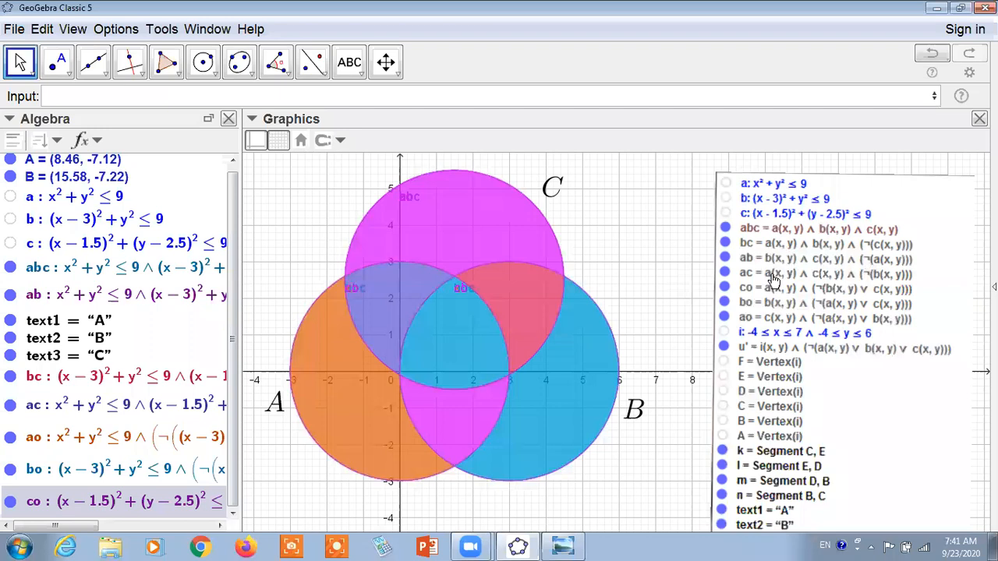
# - Narrow the algebra list and move the reference image up to read its lower entries
pyautogui.moveTo(239, 164); pyautogui.dragTo(173, 181)
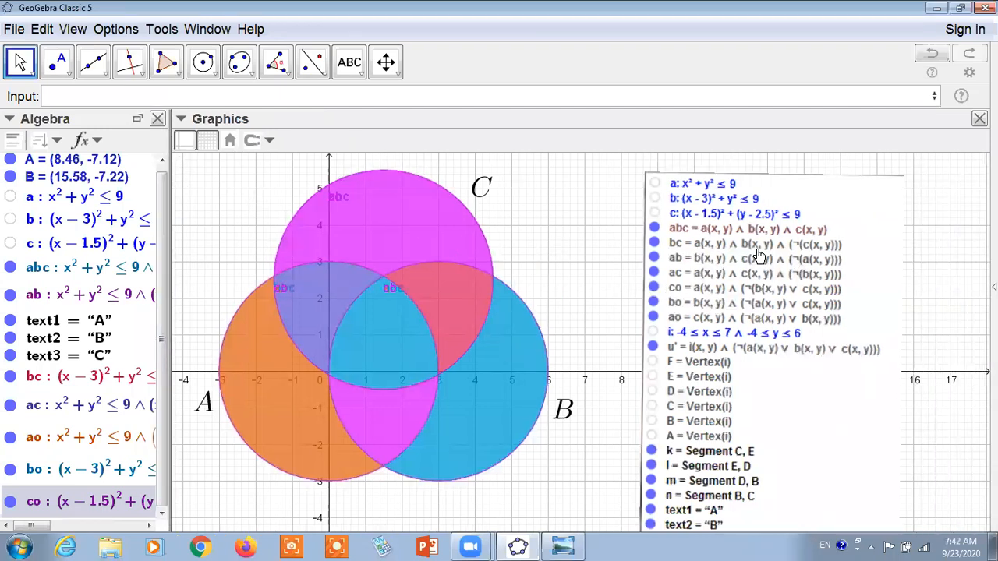
pyautogui.scroll(-3, 844, 190)
pyautogui.moveTo(845, 188); pyautogui.dragTo(788, 145)
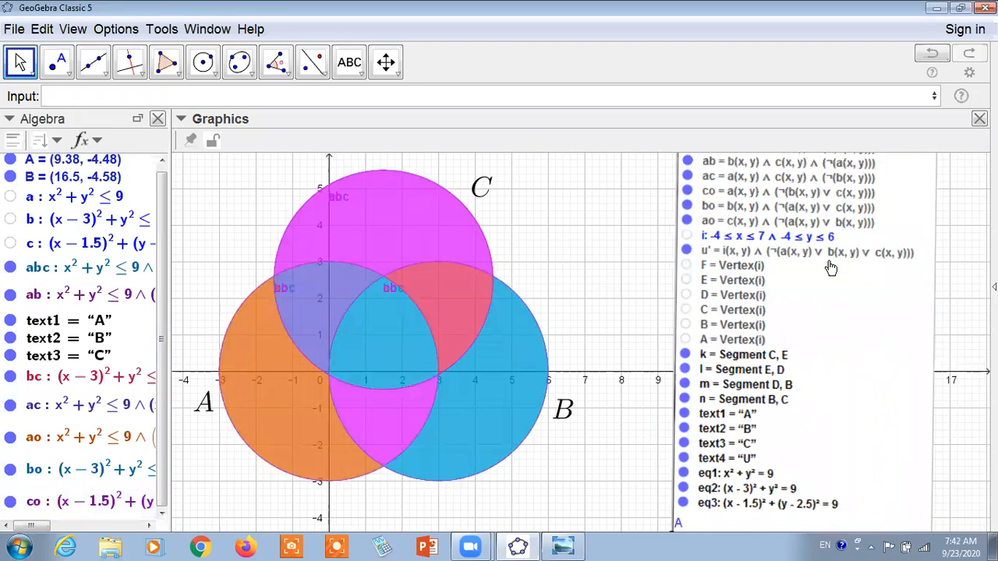
pyautogui.moveTo(833, 299); pyautogui.dragTo(893, 306)
pyautogui.moveTo(732, 256); pyautogui.dragTo(657, 160)
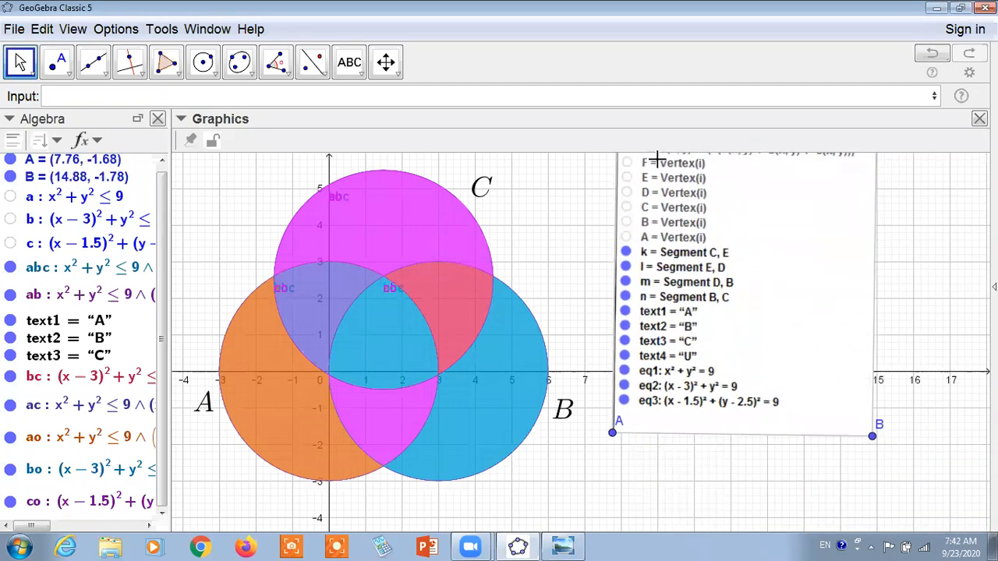
# - Enlarge the reference image by its corner point B and move it back down beside the diagram
pyautogui.click(874, 439)
pyautogui.moveTo(875, 442); pyautogui.dragTo(953, 456)
pyautogui.moveTo(669, 164); pyautogui.dragTo(644, 350)
pyautogui.moveTo(764, 333); pyautogui.dragTo(841, 387)
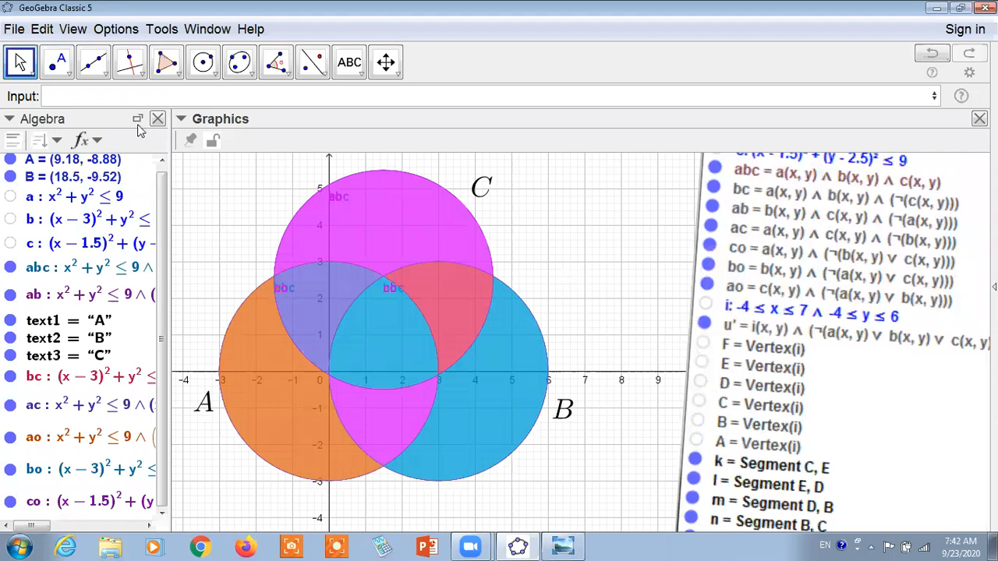
# - Narrow the algebra list further and shift the reference image away from the diagram to leave space around the circles
pyautogui.moveTo(168, 158); pyautogui.dragTo(142, 159)
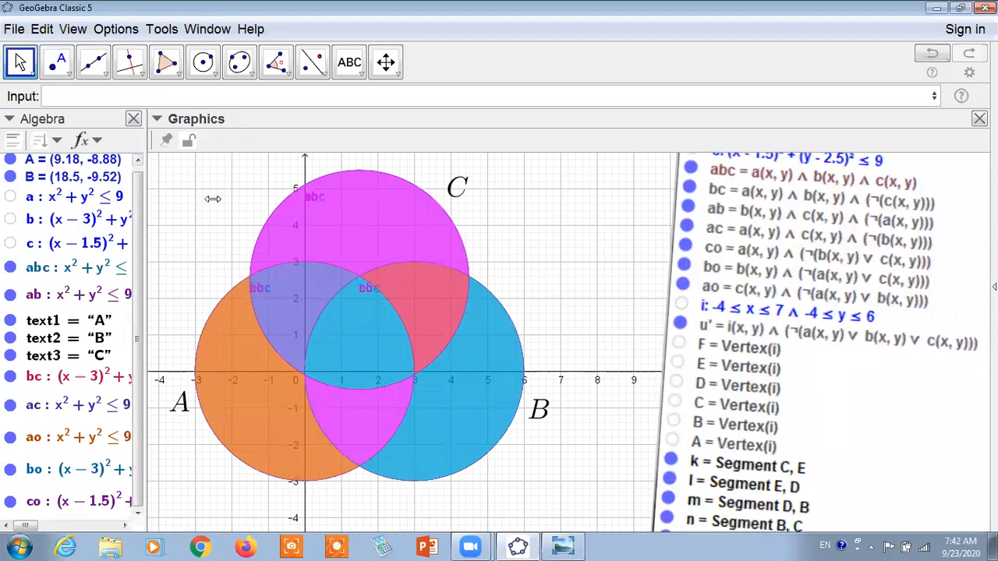
pyautogui.moveTo(758, 328); pyautogui.dragTo(822, 300)
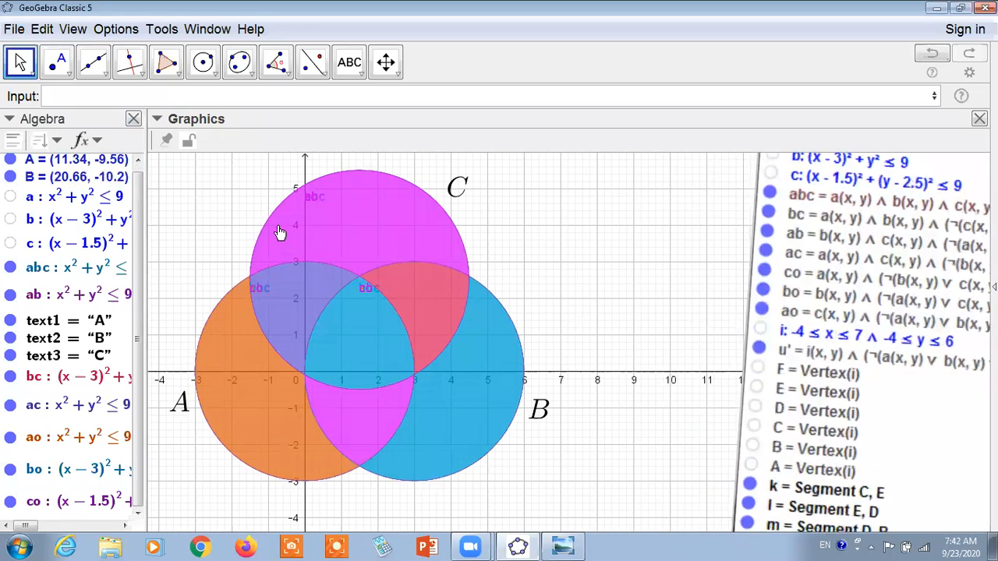
pyautogui.moveTo(624, 298); pyautogui.dragTo(687, 298)
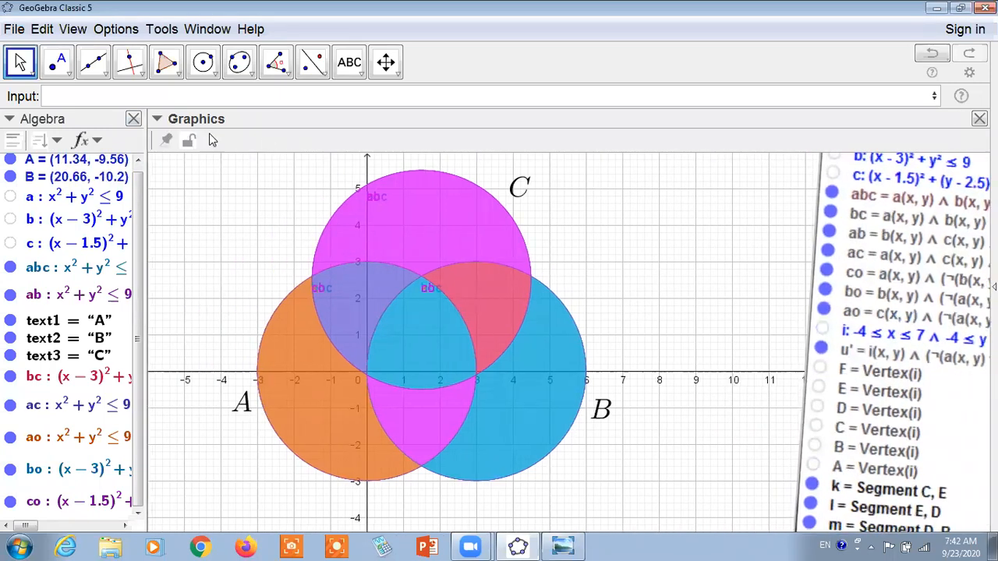
pyautogui.click(19, 64)
pyautogui.moveTo(625, 287); pyautogui.dragTo(650, 274)
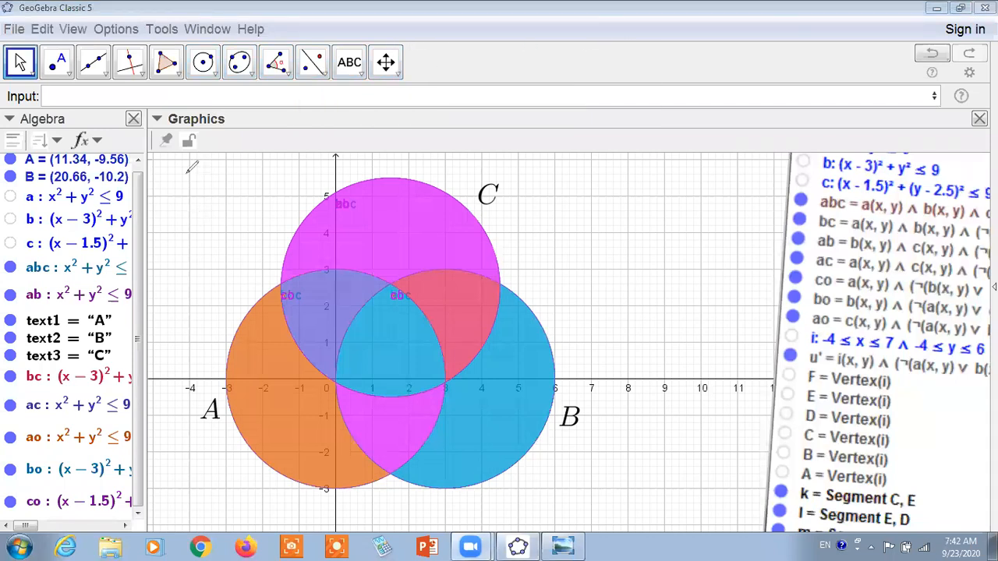
# - Annotate a freehand red rectangle around the three circles and write its vertical bounds, 5.5 and -3.5
pyautogui.moveTo(187, 172)
pyautogui.mouseDown()
pyautogui.moveTo(583, 169)
pyautogui.moveTo(604, 259)
pyautogui.moveTo(606, 504)
pyautogui.moveTo(178, 493)
pyautogui.moveTo(192, 174)
pyautogui.mouseUp()
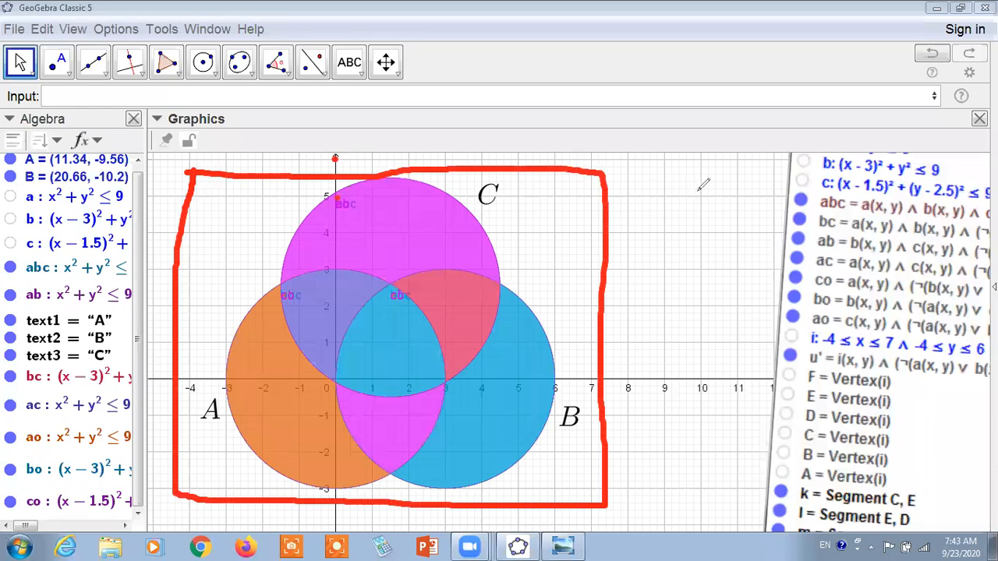
pyautogui.moveTo(685, 180)
pyautogui.mouseDown()
pyautogui.moveTo(657, 201)
pyautogui.moveTo(696, 187)
pyautogui.moveTo(705, 207)
pyautogui.moveTo(693, 211)
pyautogui.mouseUp()
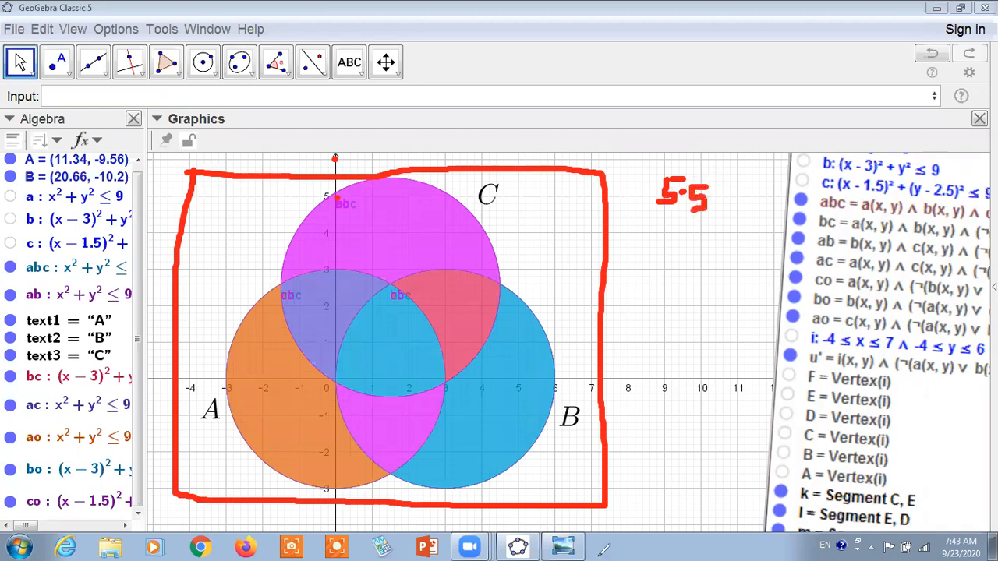
pyautogui.moveTo(614, 500); pyautogui.dragTo(630, 499)
pyautogui.moveTo(633, 488)
pyautogui.mouseDown()
pyautogui.moveTo(649, 498)
pyautogui.moveTo(646, 512)
pyautogui.moveTo(704, 491)
pyautogui.moveTo(685, 515)
pyautogui.mouseUp()
pyautogui.click(667, 500)
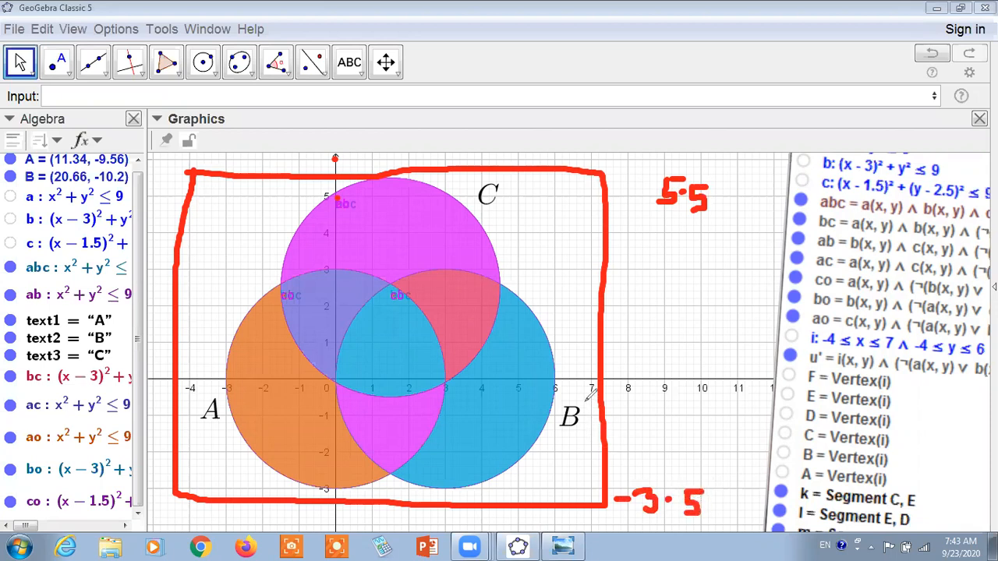
# - Mark the bound on the x-axis beyond circle B, write the horizontal bounds 6.5 and -3.5, and erase the miswritten -3.5
pyautogui.moveTo(575, 375); pyautogui.dragTo(575, 385)
pyautogui.moveTo(644, 330)
pyautogui.mouseDown()
pyautogui.moveTo(638, 358)
pyautogui.moveTo(683, 337)
pyautogui.mouseUp()
pyautogui.moveTo(663, 339)
pyautogui.mouseDown()
pyautogui.moveTo(678, 349)
pyautogui.moveTo(661, 360)
pyautogui.mouseUp()
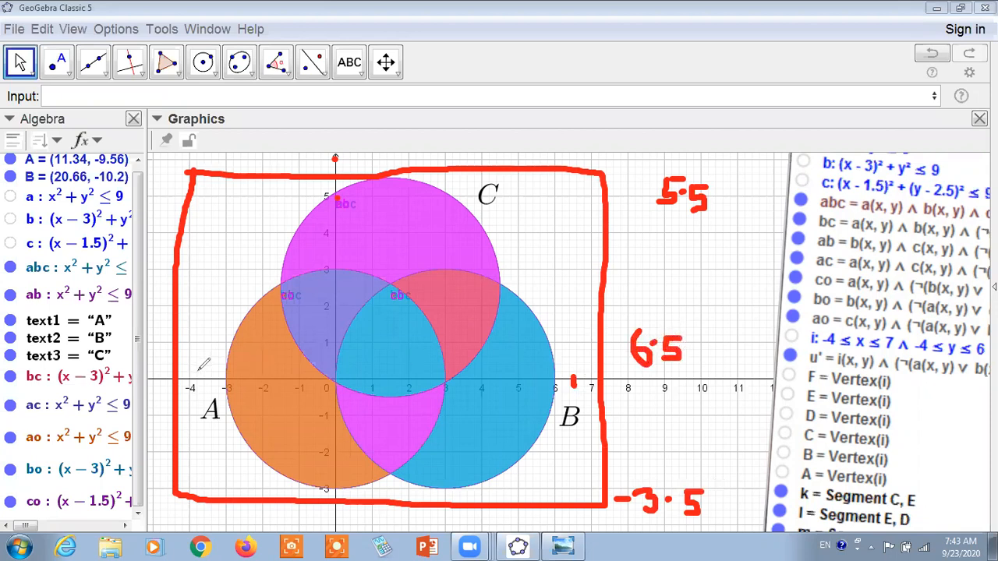
pyautogui.moveTo(183, 331)
pyautogui.mouseDown()
pyautogui.moveTo(230, 316)
pyautogui.moveTo(226, 334)
pyautogui.moveTo(207, 334)
pyautogui.moveTo(249, 314)
pyautogui.mouseUp()
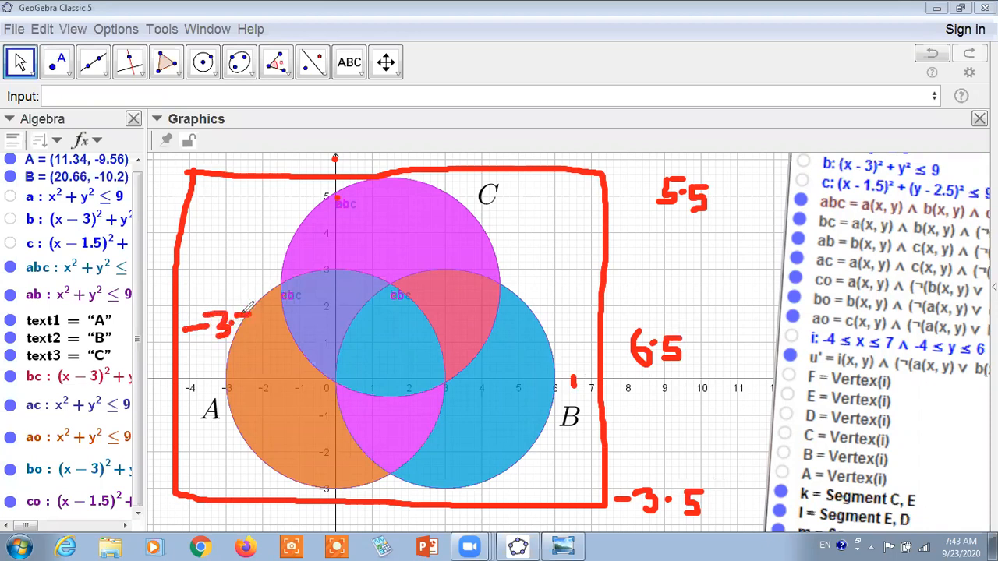
pyautogui.moveTo(184, 285)
pyautogui.mouseDown()
pyautogui.moveTo(207, 275)
pyautogui.moveTo(202, 290)
pyautogui.moveTo(238, 274)
pyautogui.moveTo(251, 284)
pyautogui.moveTo(236, 293)
pyautogui.moveTo(197, 282)
pyautogui.mouseUp()
pyautogui.click(227, 280)
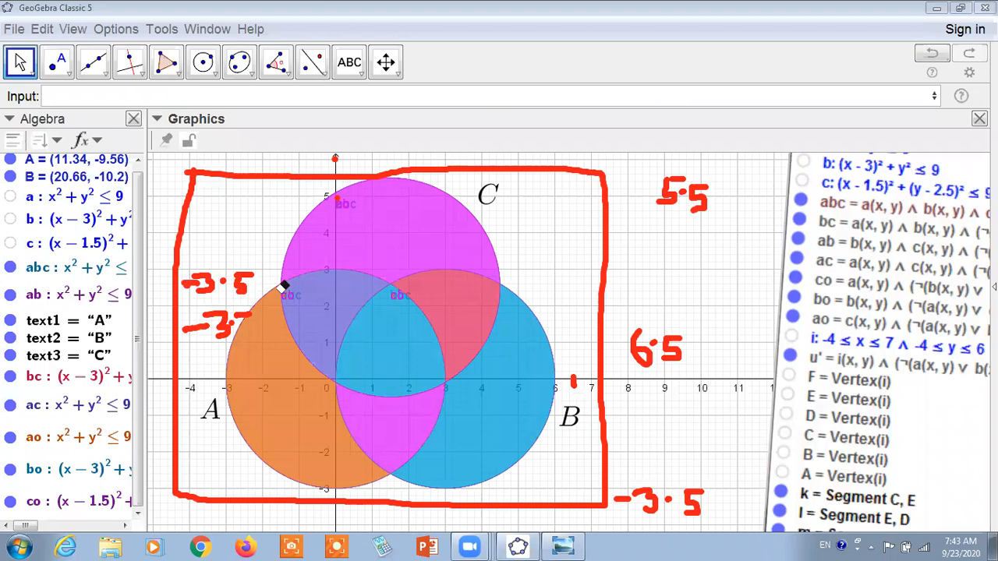
pyautogui.moveTo(188, 320); pyautogui.dragTo(223, 312)
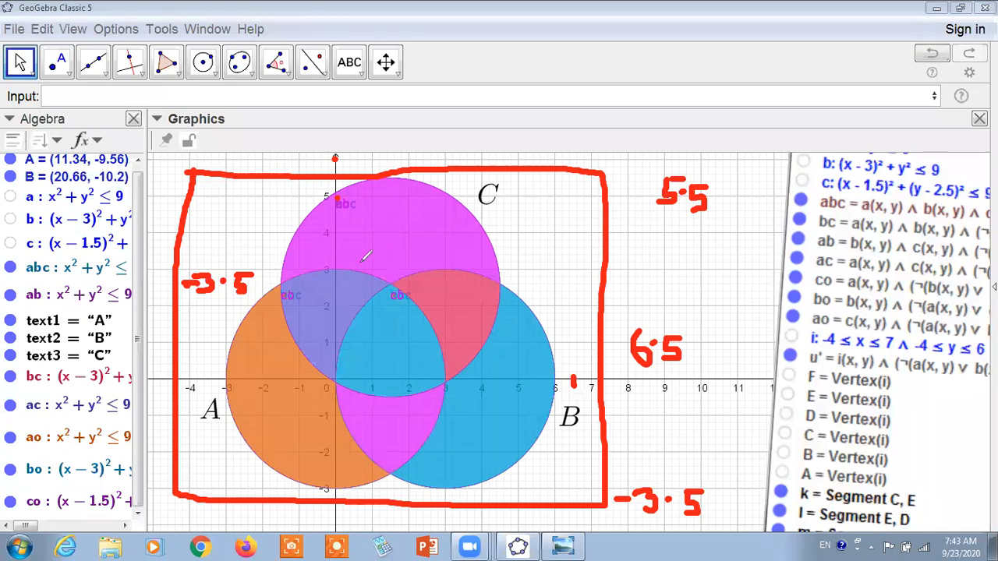
# - Annotate ≤ x ≤ for the horizontal range and draw a vertical double-headed arrow labelled y
pyautogui.moveTo(535, 230)
pyautogui.mouseDown()
pyautogui.moveTo(538, 264)
pyautogui.moveTo(583, 241)
pyautogui.moveTo(587, 260)
pyautogui.moveTo(628, 263)
pyautogui.moveTo(627, 273)
pyautogui.mouseUp()
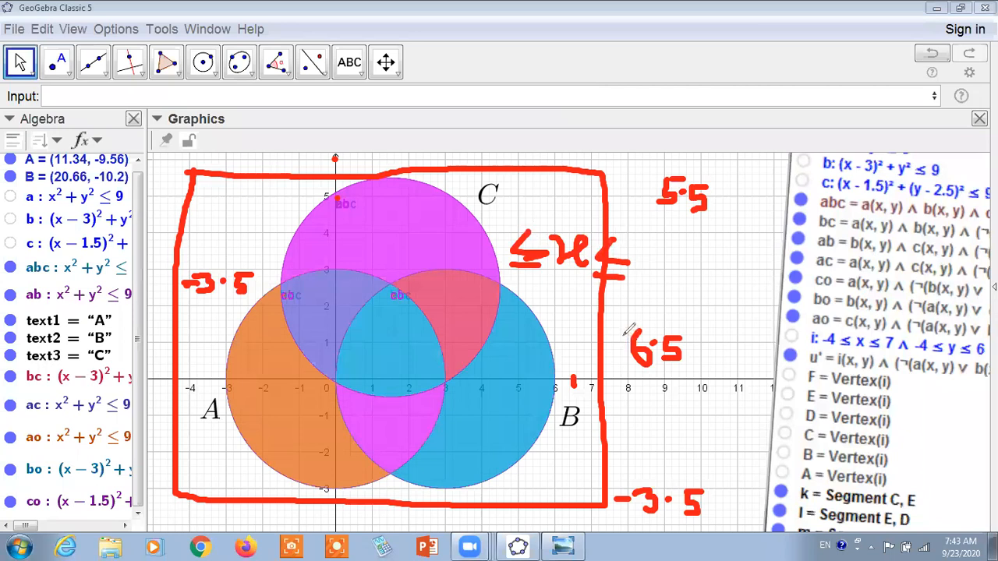
pyautogui.moveTo(702, 250); pyautogui.dragTo(708, 467)
pyautogui.moveTo(722, 432); pyautogui.dragTo(708, 469)
pyautogui.moveTo(683, 282)
pyautogui.mouseDown()
pyautogui.moveTo(700, 248)
pyautogui.moveTo(717, 279)
pyautogui.mouseUp()
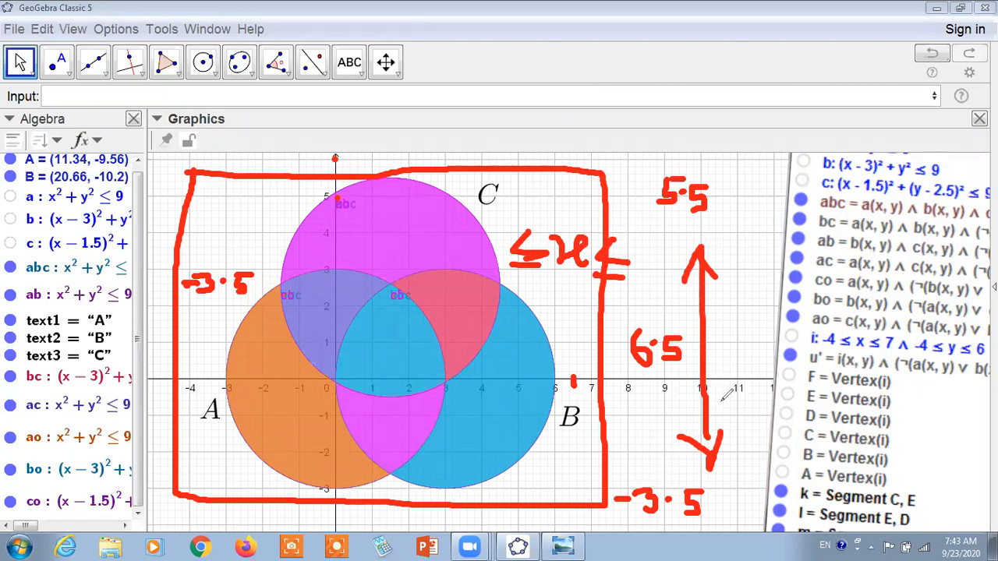
pyautogui.moveTo(723, 387); pyautogui.dragTo(742, 427)
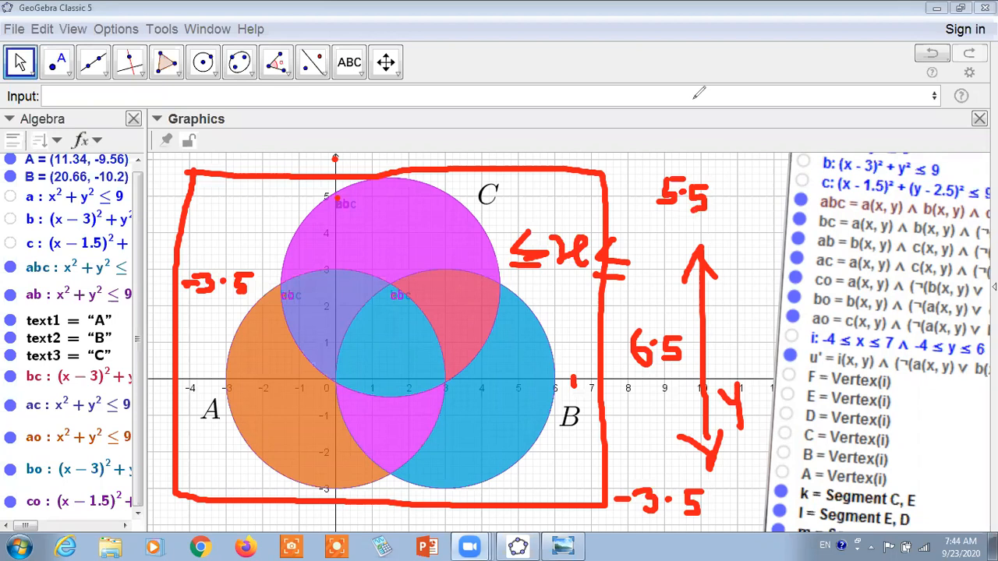
# - Begin the rectangle's inequality with the horizontal range -3.5≤x≤6.5
pyautogui.click(161, 96)
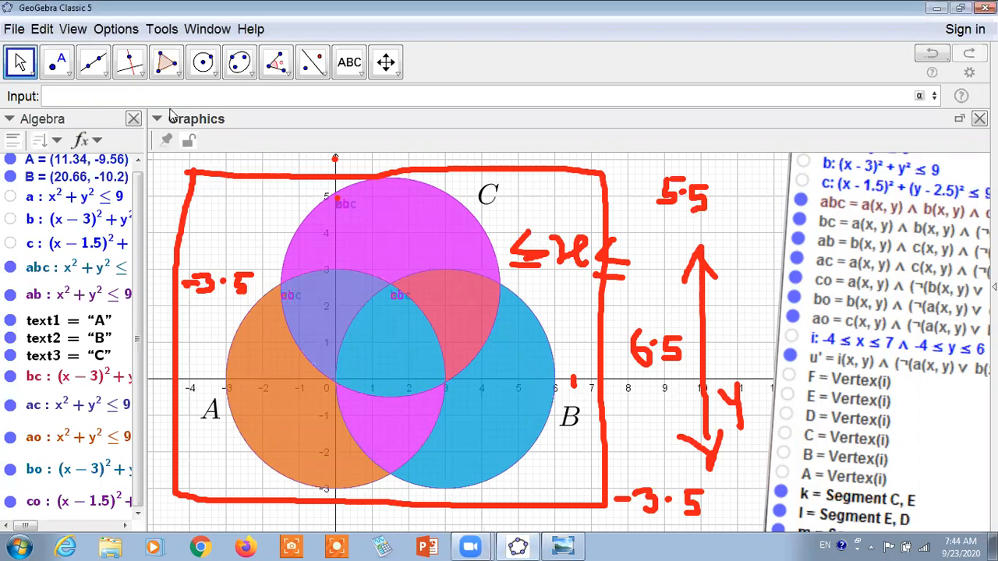
pyautogui.write('-')
pyautogui.write('3.')
pyautogui.write('5 <=')
pyautogui.write('x')
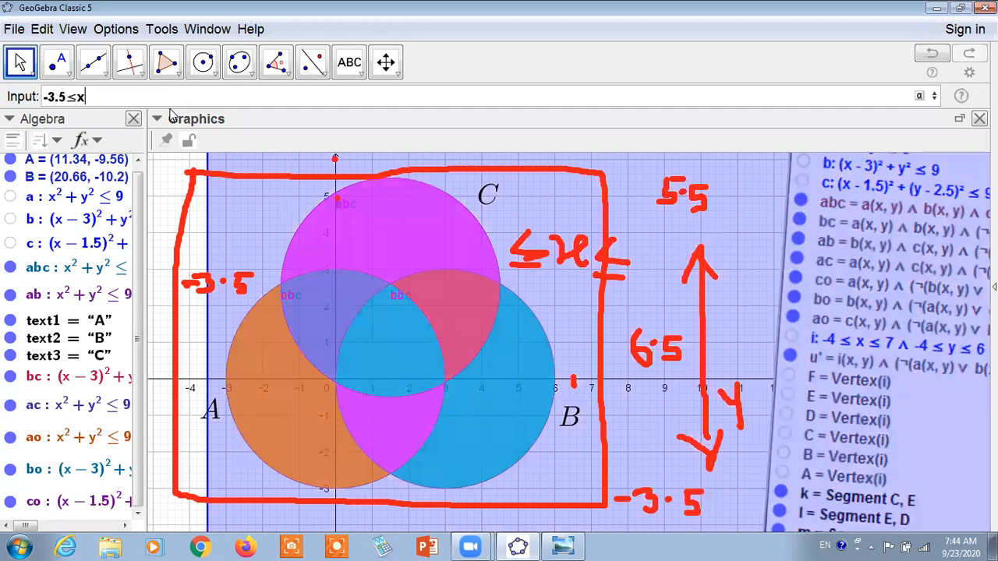
pyautogui.write('<=')
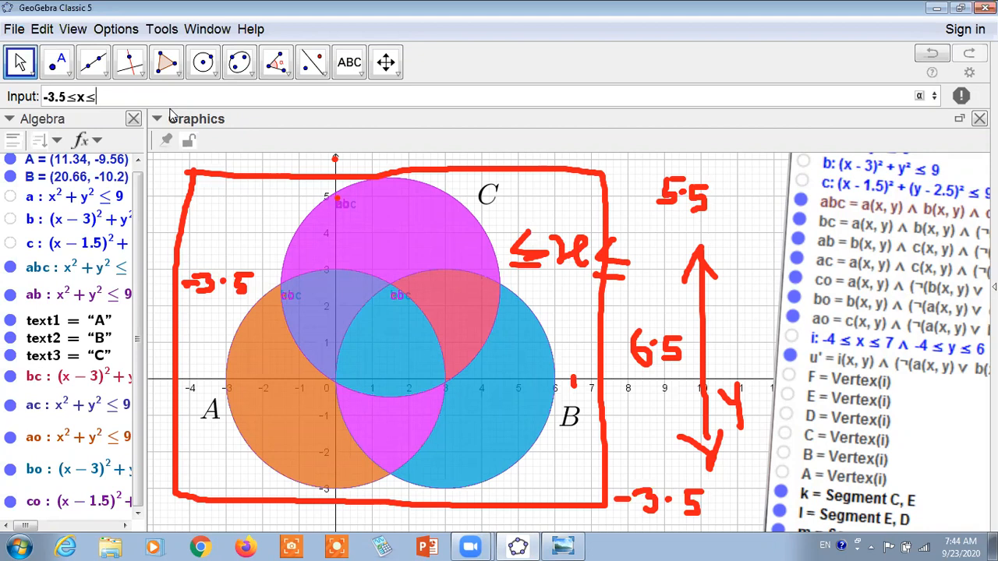
pyautogui.write('6.5')
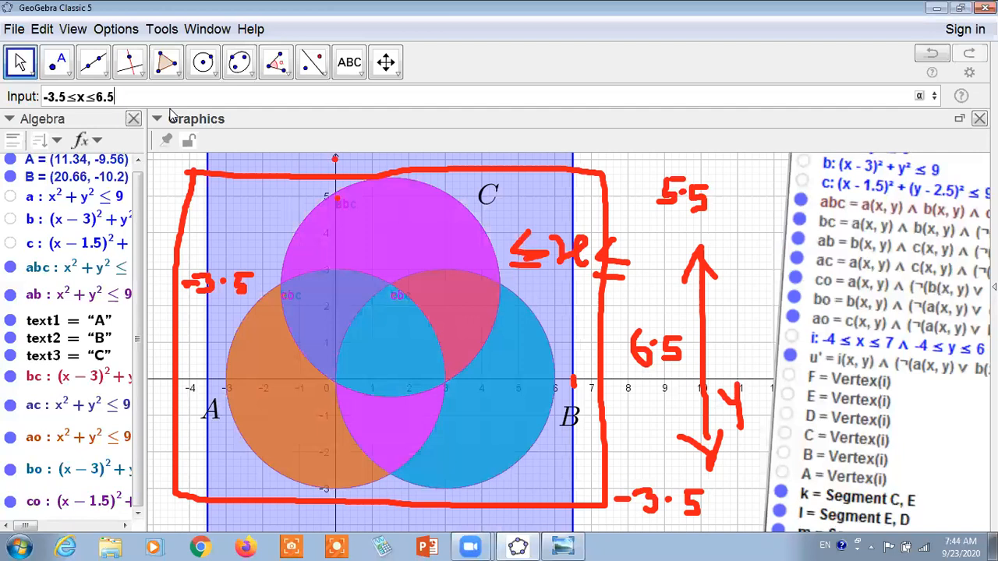
# - Add the vertical range &&-3.5≤y≤6 to the inequality and create the rectangular region
pyautogui.write('&&-')
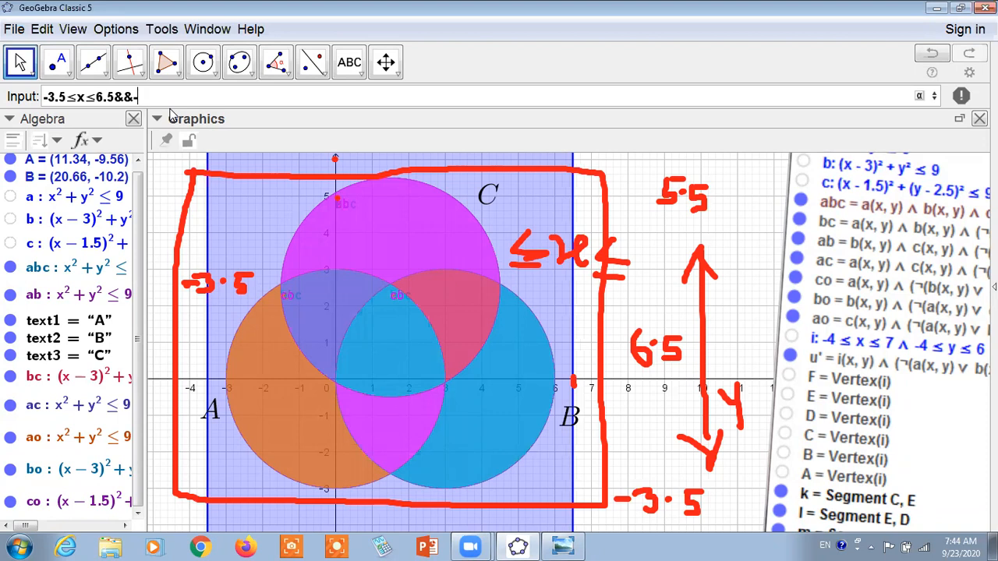
pyautogui.write('3.5≤y')
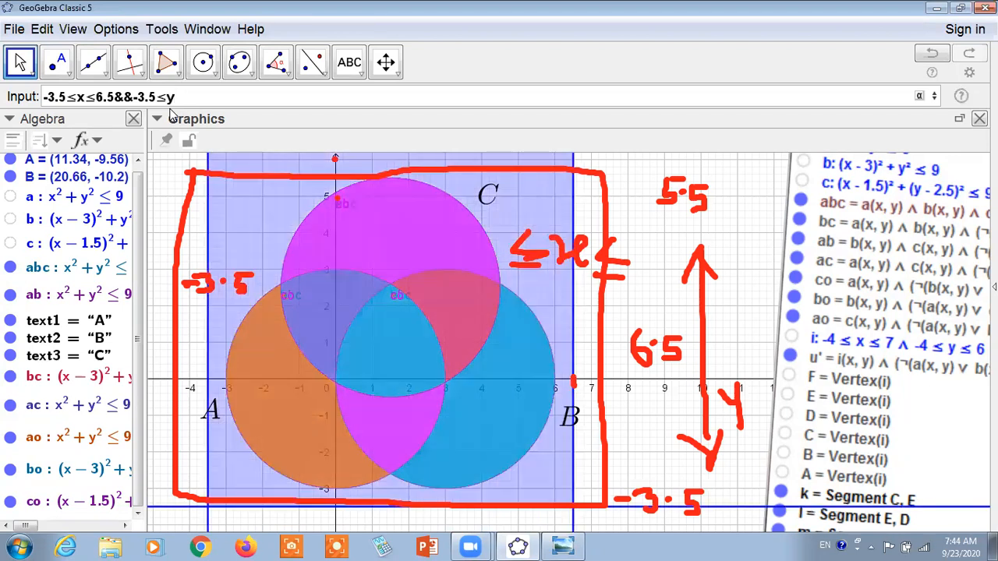
pyautogui.write('5<=y<=')
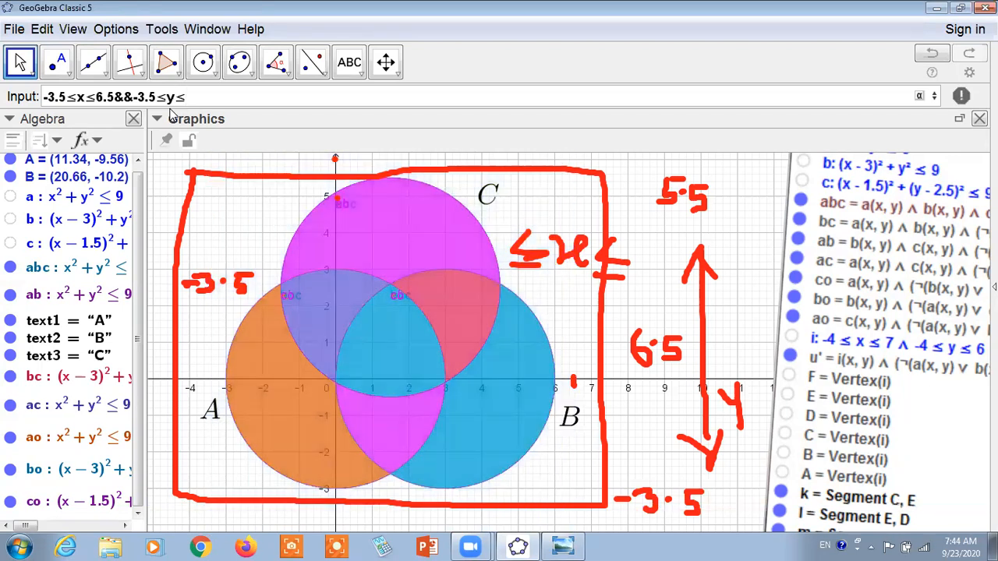
pyautogui.write('5.5')
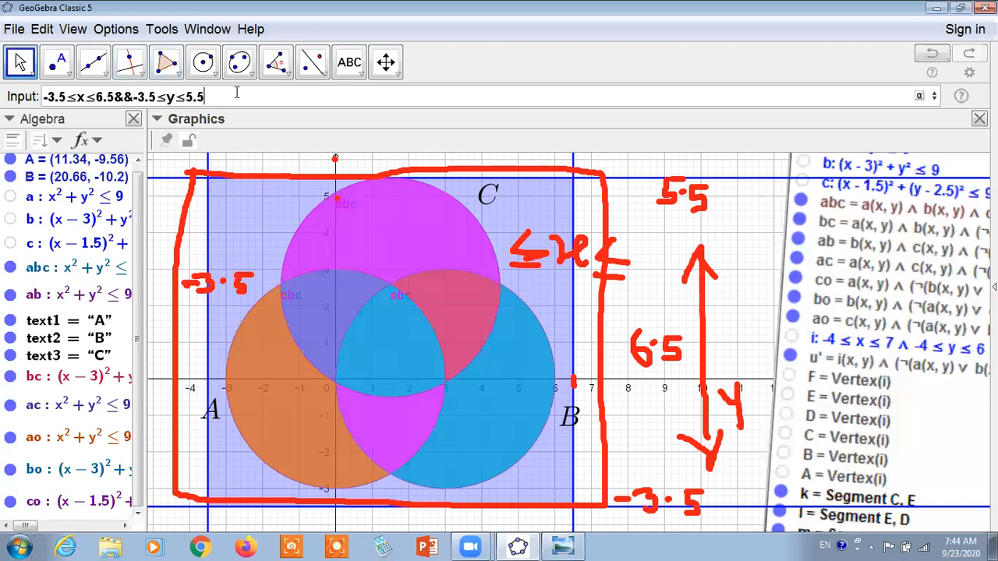
pyautogui.press('BackSpace')
pyautogui.press('BackSpace')
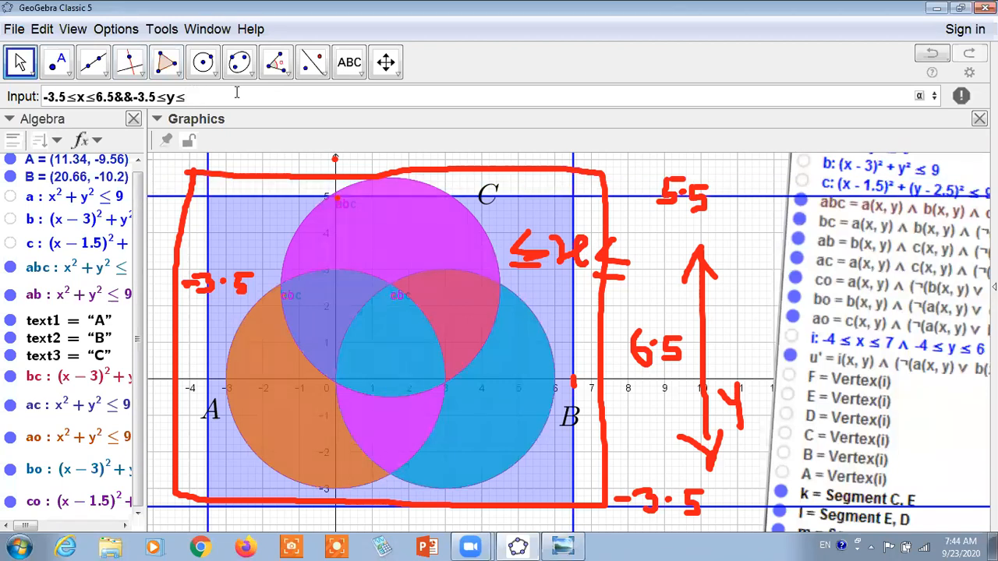
pyautogui.write('6')
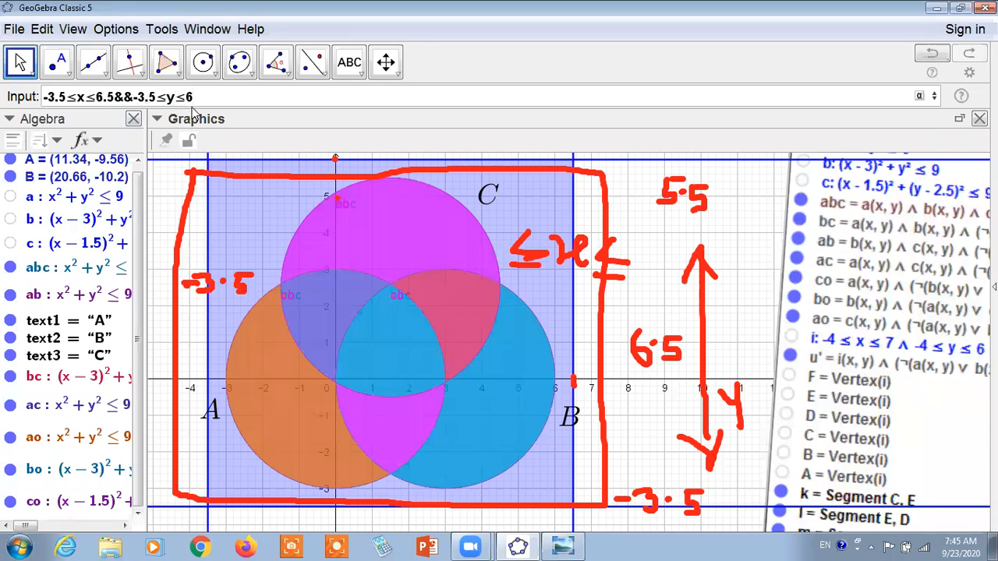
pyautogui.press('Return')
# - Clear all the freehand red annotations from the diagram
pyautogui.click(872, 245)
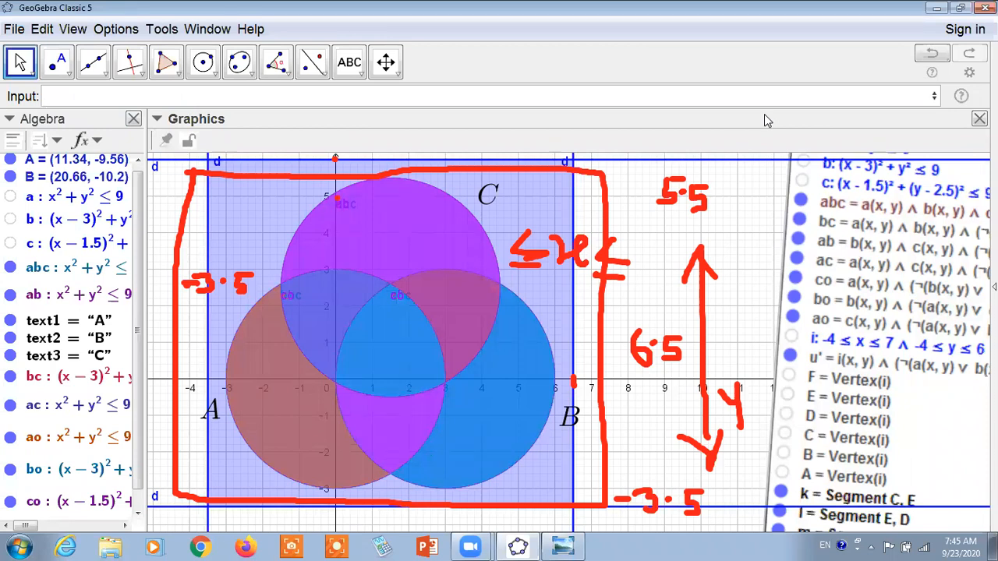
pyautogui.click(682, 119)
pyautogui.click(864, 232)
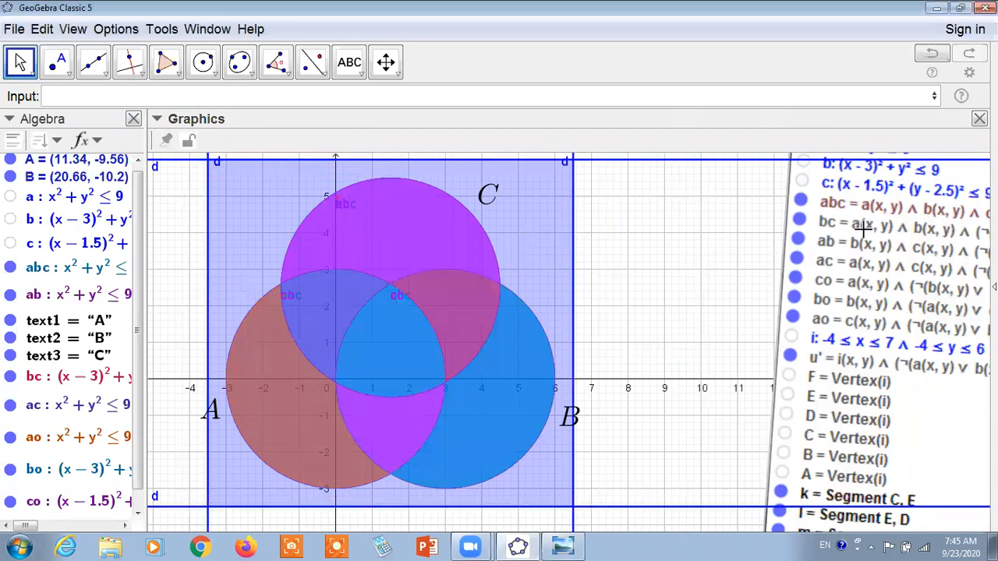
# - Delete the reference image of the expression list beside the diagram and narrow the Algebra view to enlarge the drawing area
pyautogui.click(686, 234)
pyautogui.click(805, 269)
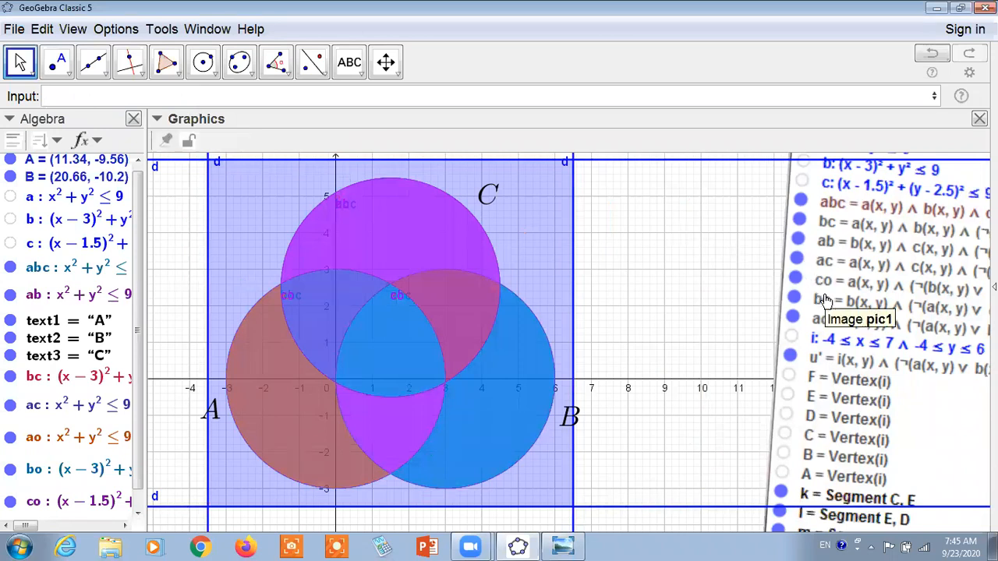
pyautogui.press('Delete')
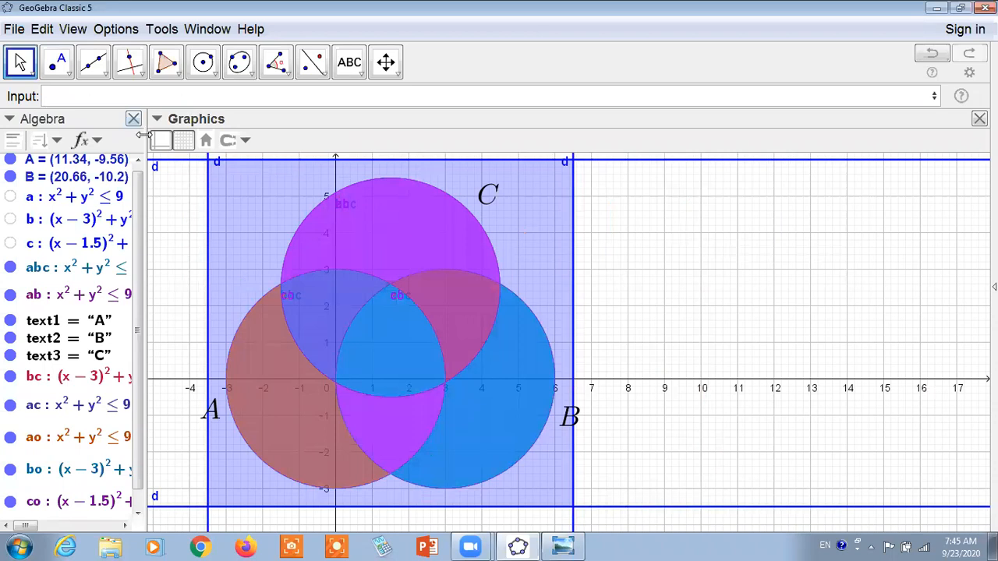
pyautogui.moveTo(145, 129); pyautogui.dragTo(74, 128)
pyautogui.moveTo(695, 316); pyautogui.dragTo(702, 322)
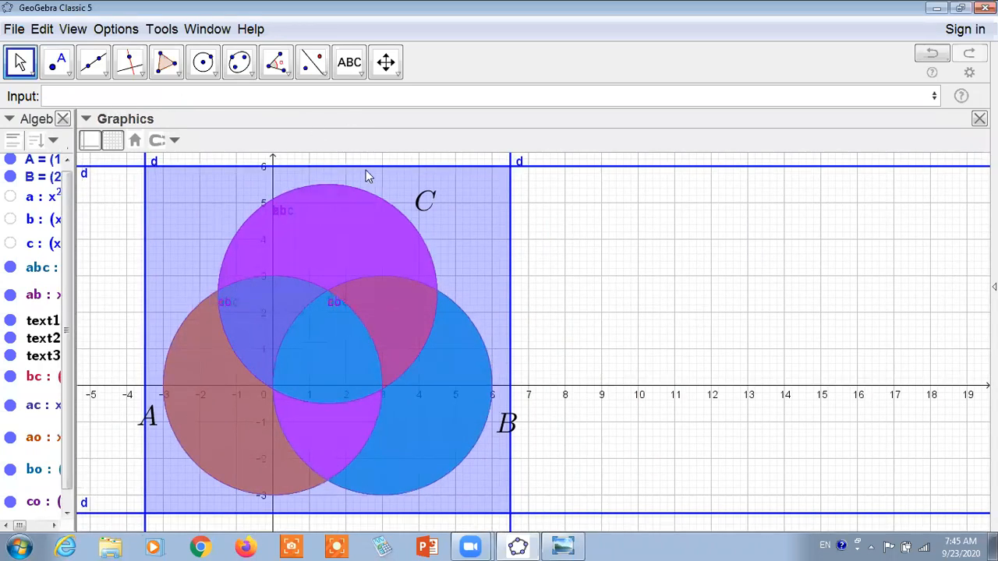
# - Reduce the font size used for the interface and the diagram's labels
pyautogui.click(113, 30)
pyautogui.moveTo(257, 130)
pyautogui.moveTo(196, 110)
pyautogui.click(312, 126)
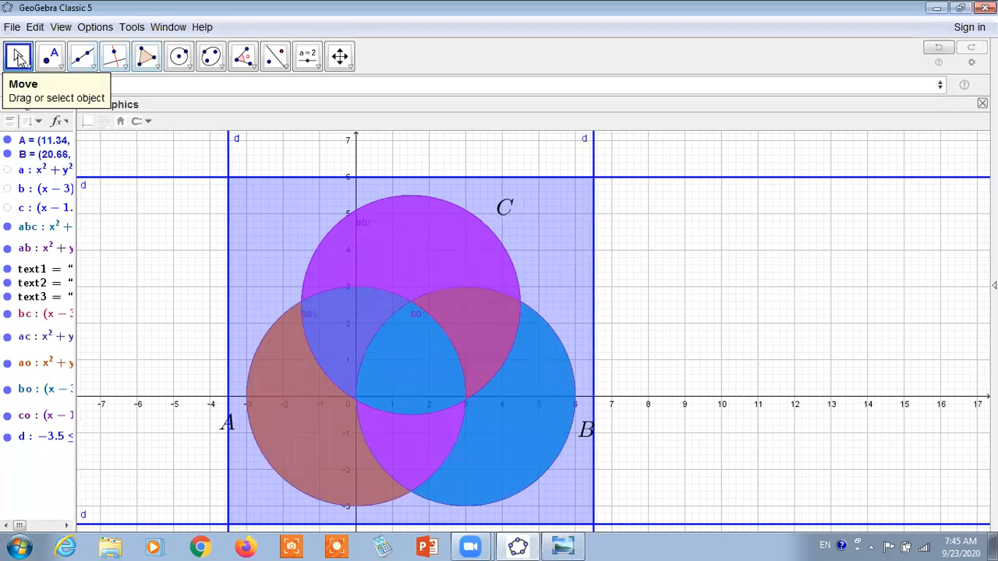
# - Reduce the line thickness of the rectangular region to the minimum to remove its extended boundary lines
pyautogui.moveTo(850, 306); pyautogui.dragTo(775, 232)
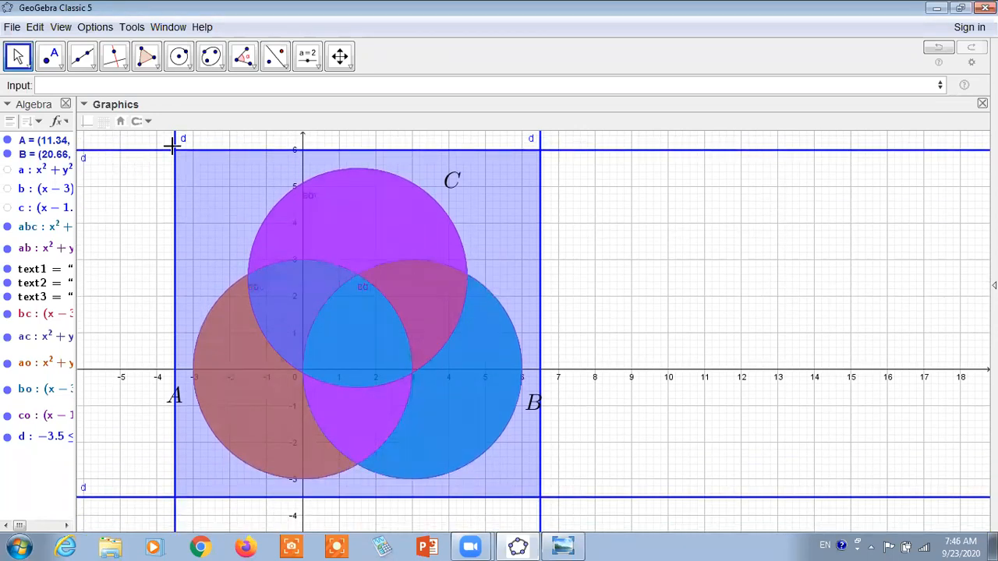
pyautogui.click(85, 104)
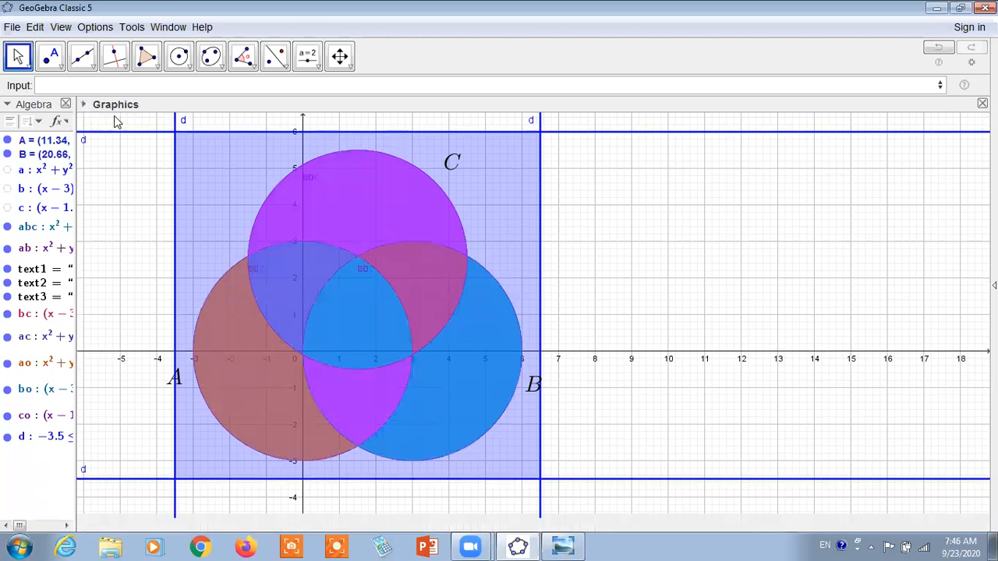
pyautogui.click(176, 138)
pyautogui.click(84, 105)
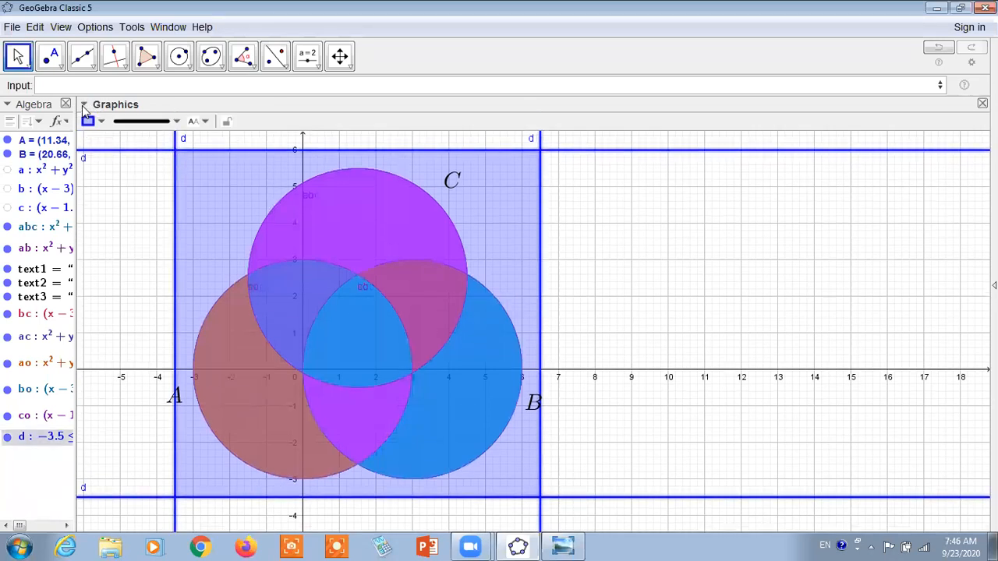
pyautogui.click(172, 141)
pyautogui.click(178, 159)
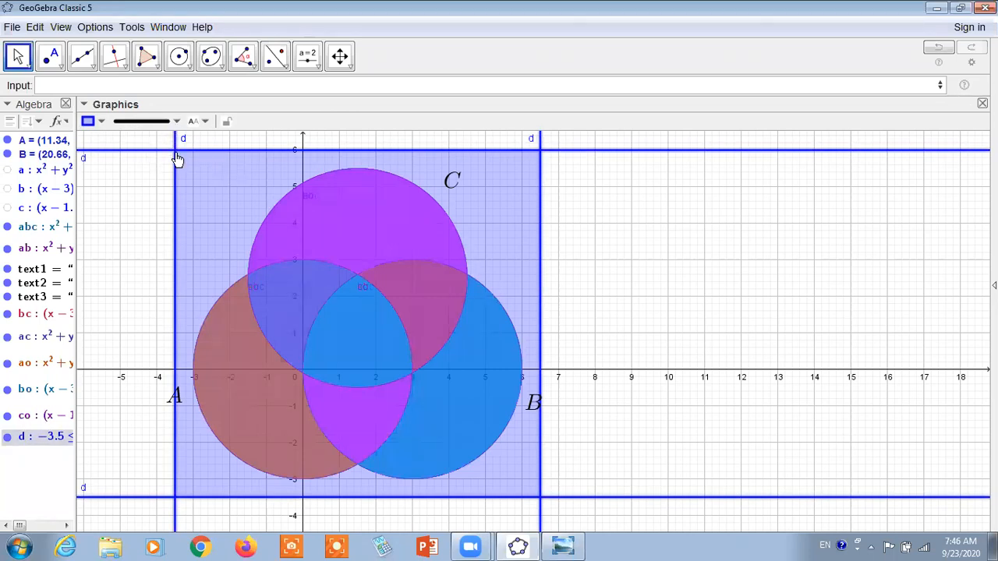
pyautogui.click(177, 123)
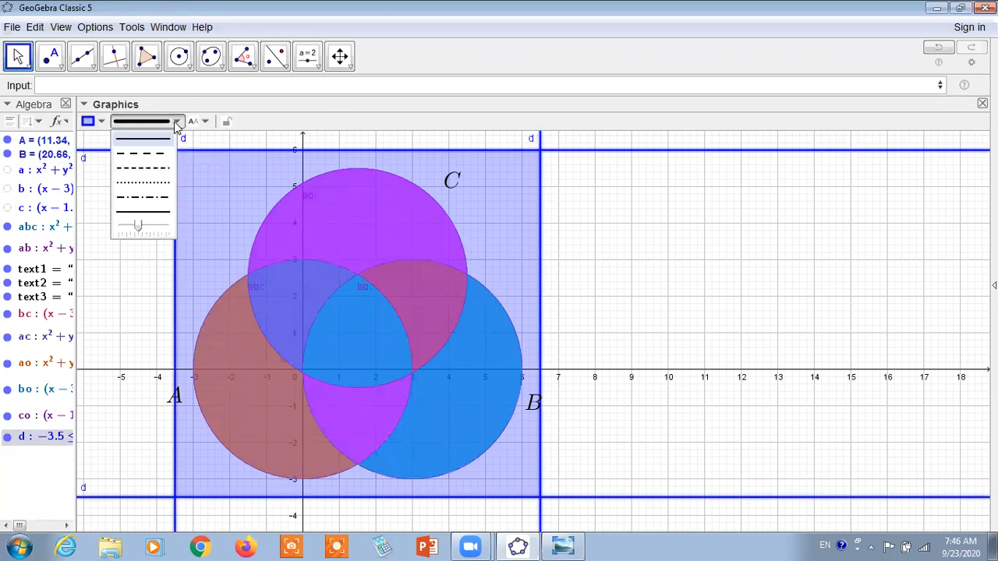
pyautogui.click(128, 227)
pyautogui.moveTo(126, 227); pyautogui.dragTo(114, 234)
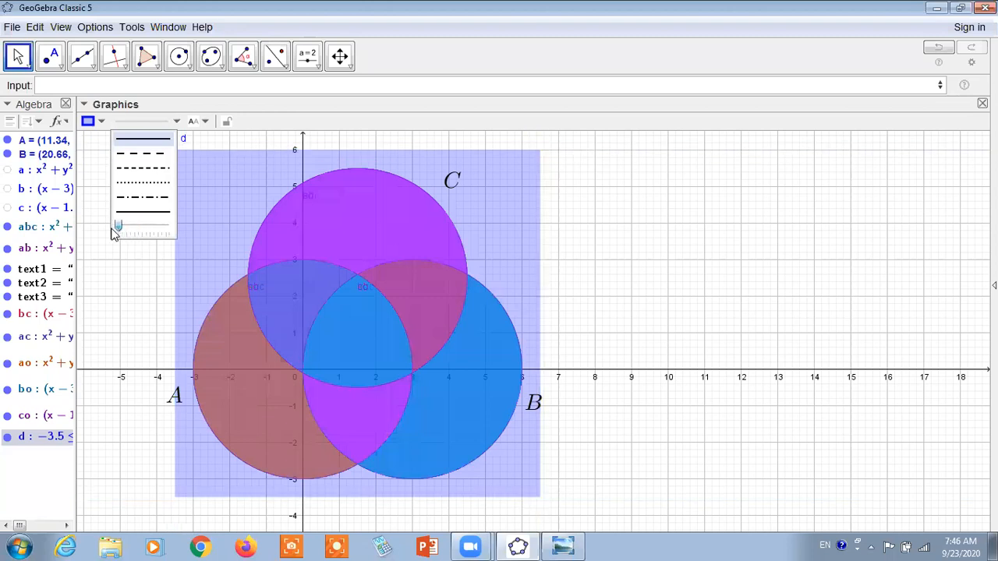
# - Widen the Algebra view and try to turn off the labels of all objects at once
pyautogui.click(628, 255)
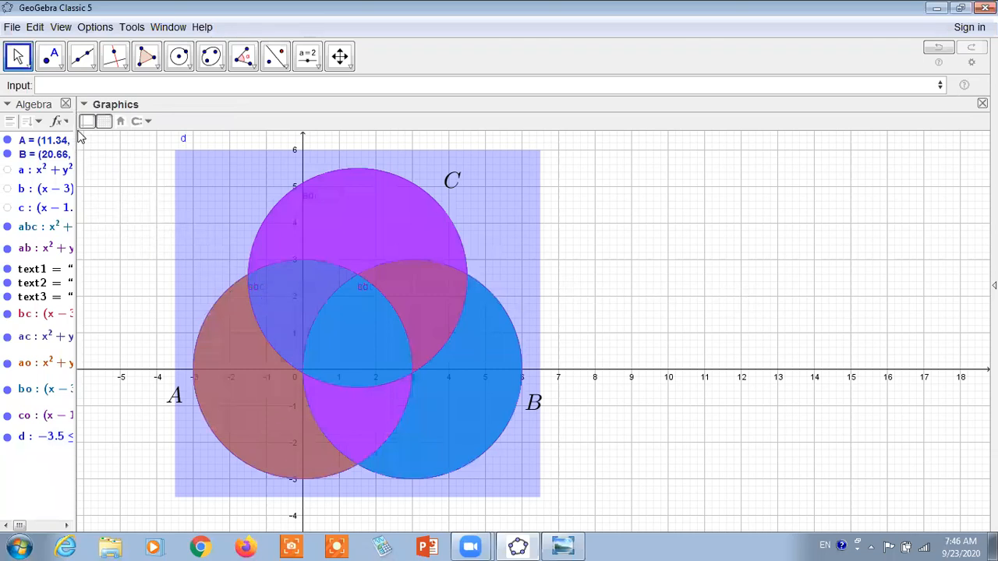
pyautogui.moveTo(75, 142); pyautogui.dragTo(187, 164)
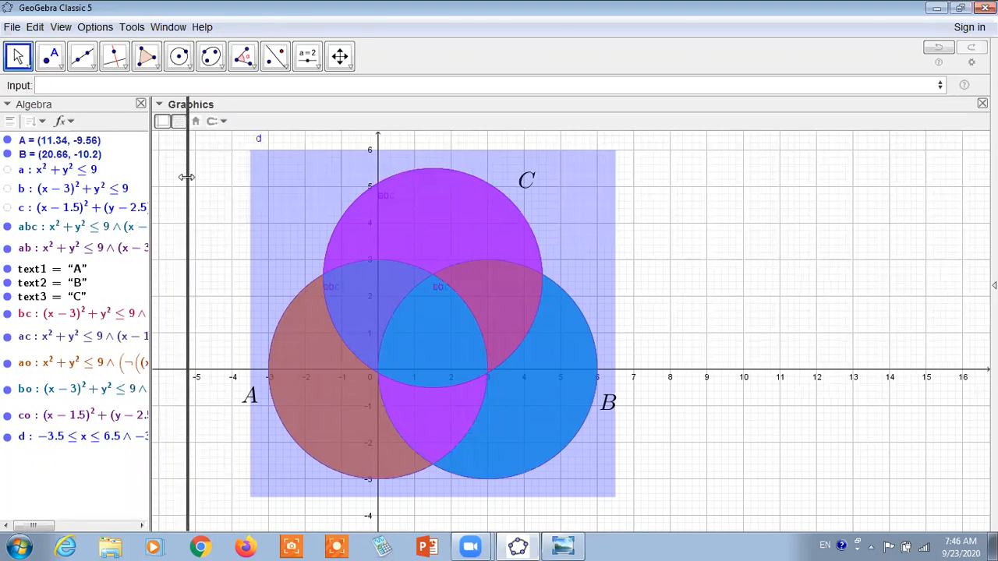
pyautogui.click(86, 234)
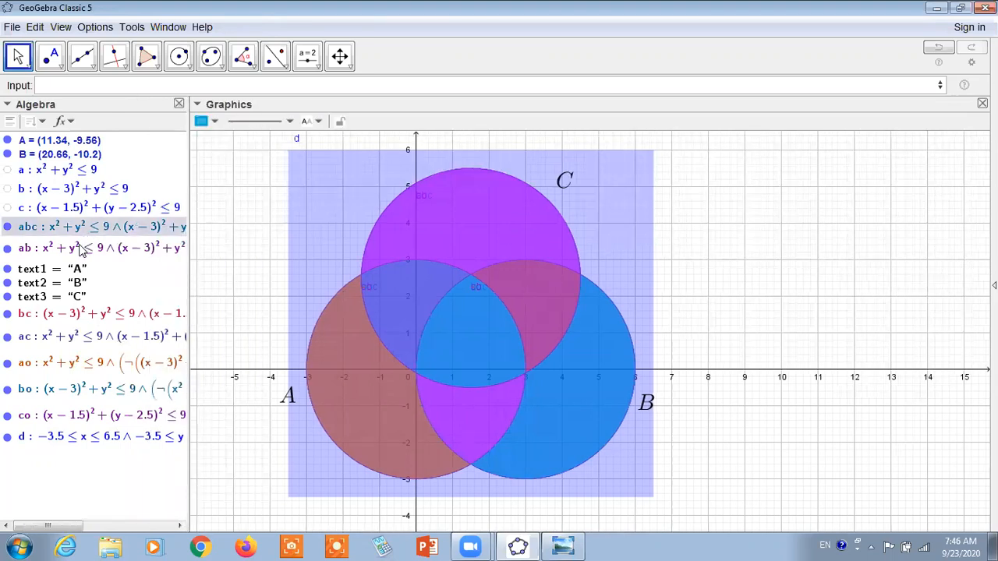
pyautogui.hotkey('ctrl', 'a')
pyautogui.rightClick(65, 240)
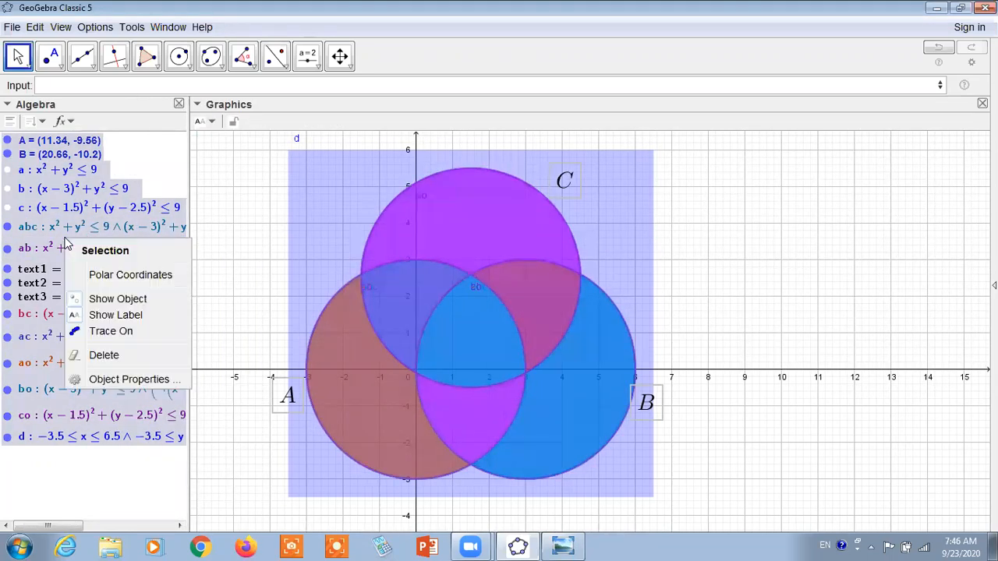
pyautogui.click(121, 319)
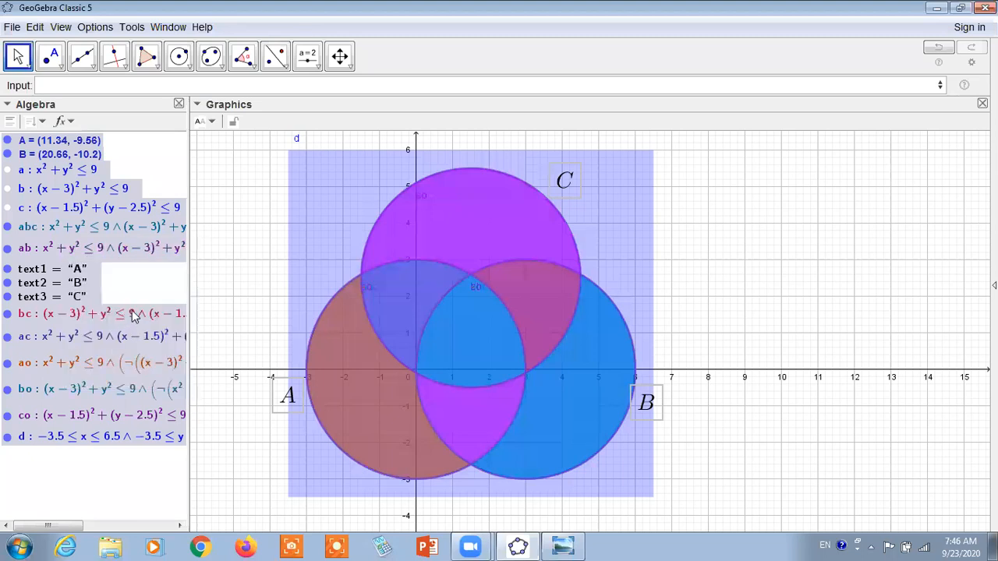
pyautogui.rightClick(78, 285)
pyautogui.click(133, 359)
pyautogui.click(210, 274)
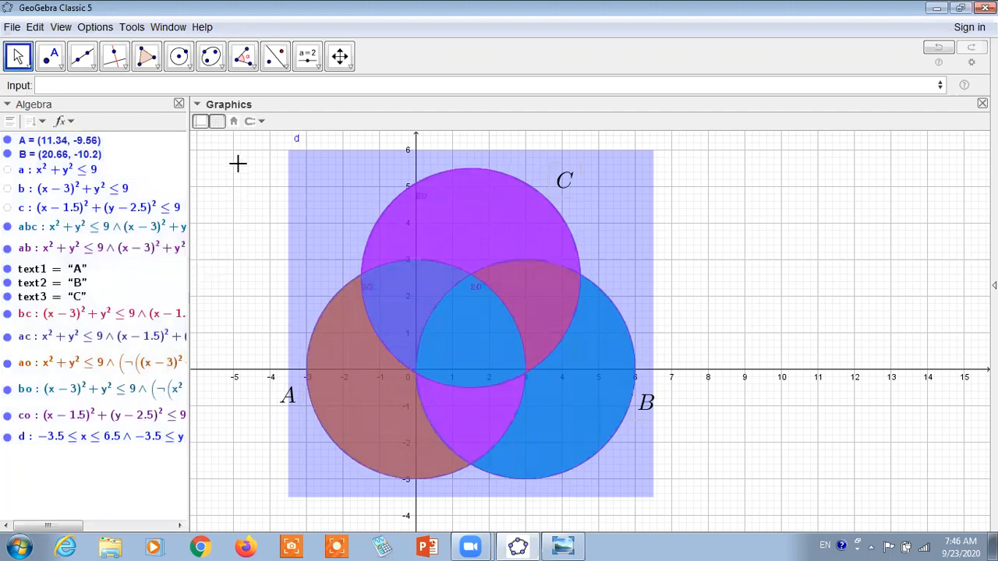
# - Hide the coordinate axes and the grid in the graphics view
pyautogui.click(203, 123)
pyautogui.click(201, 123)
pyautogui.click(216, 123)
pyautogui.click(200, 123)
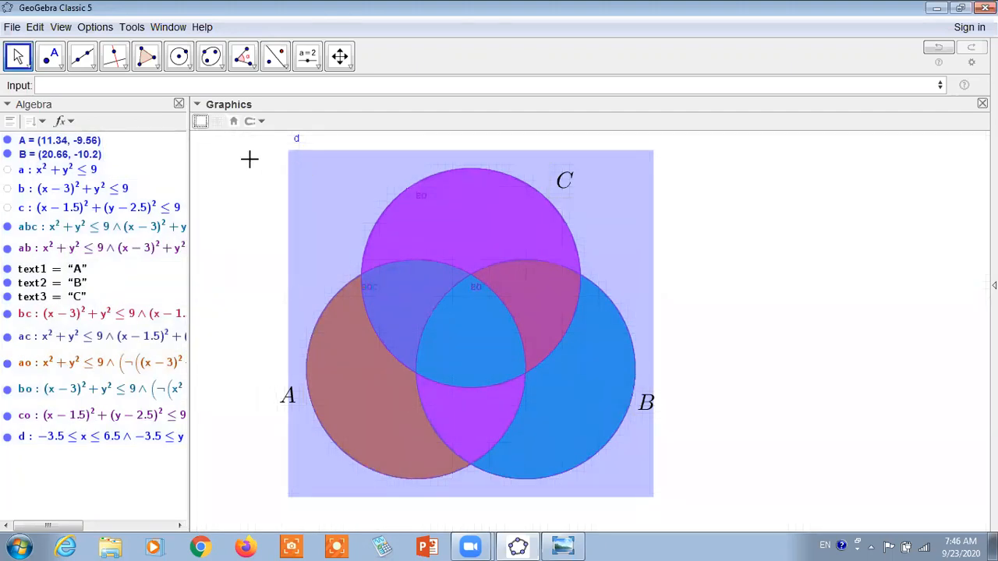
# - Try to adjust the border line thickness of the rectangular region d
pyautogui.click(344, 155)
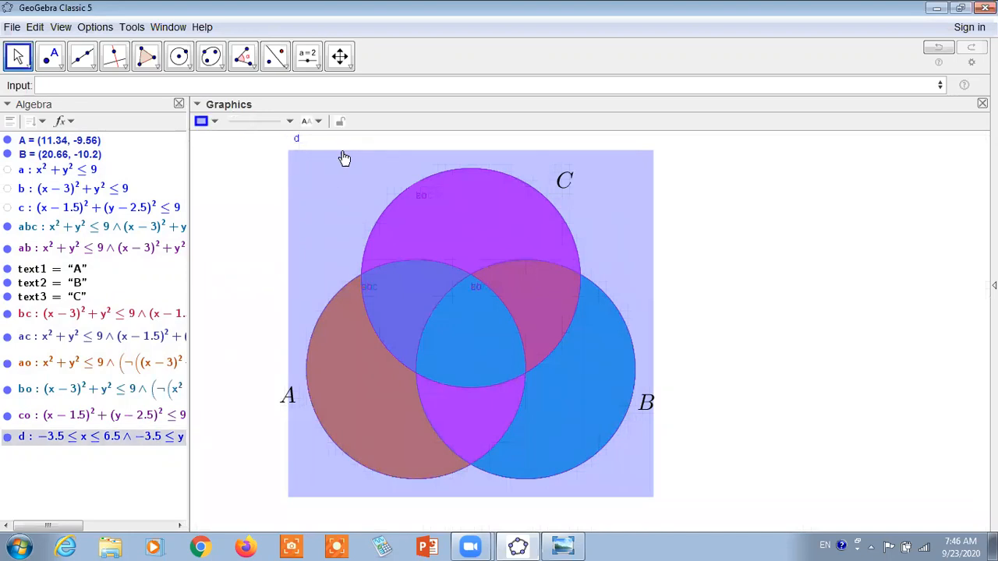
pyautogui.click(293, 122)
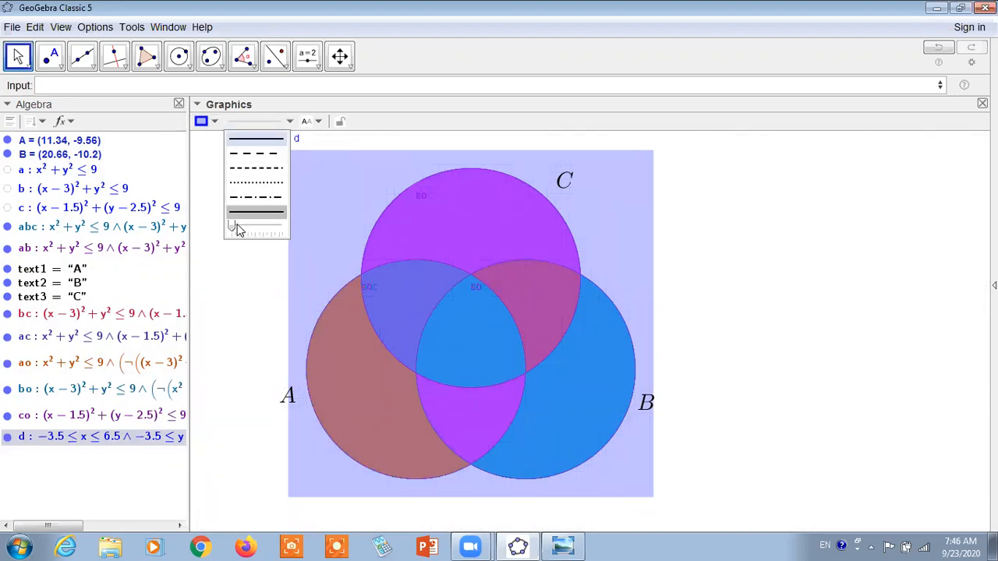
pyautogui.moveTo(232, 226)
pyautogui.mouseDown()
pyautogui.moveTo(282, 228)
pyautogui.moveTo(232, 232)
pyautogui.moveTo(268, 240)
pyautogui.moveTo(276, 232)
pyautogui.moveTo(222, 237)
pyautogui.mouseUp()
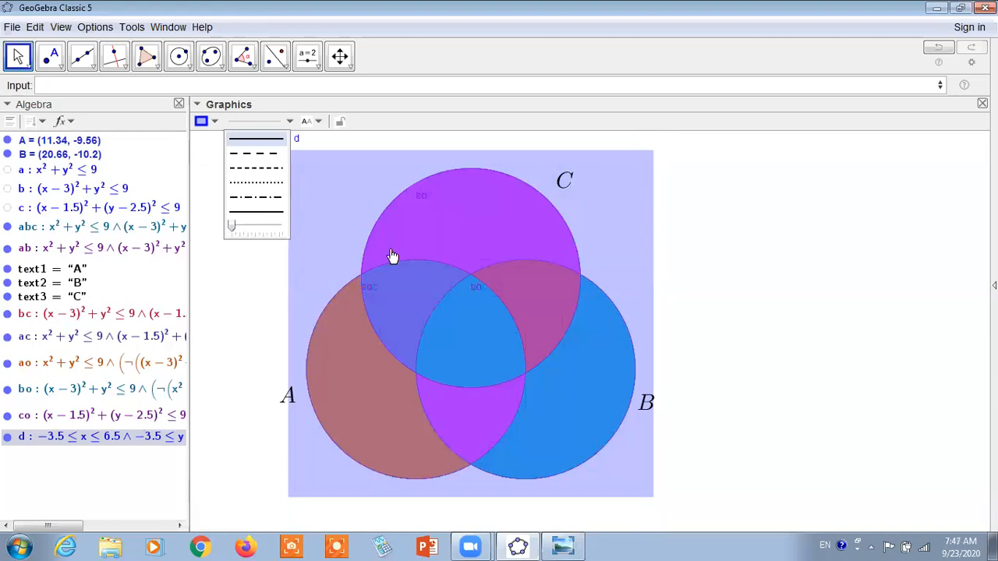
pyautogui.moveTo(232, 228); pyautogui.dragTo(198, 232)
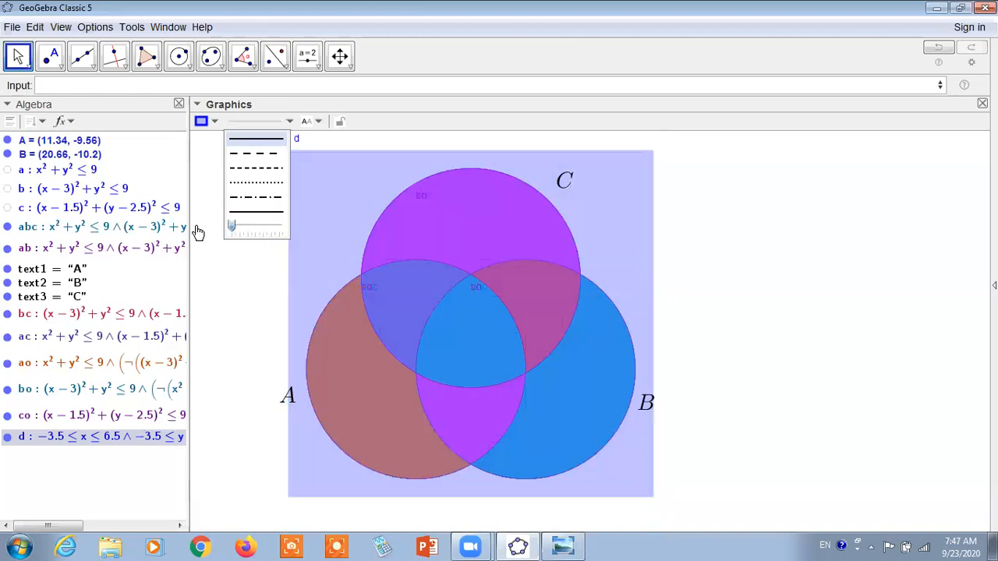
pyautogui.click(318, 154)
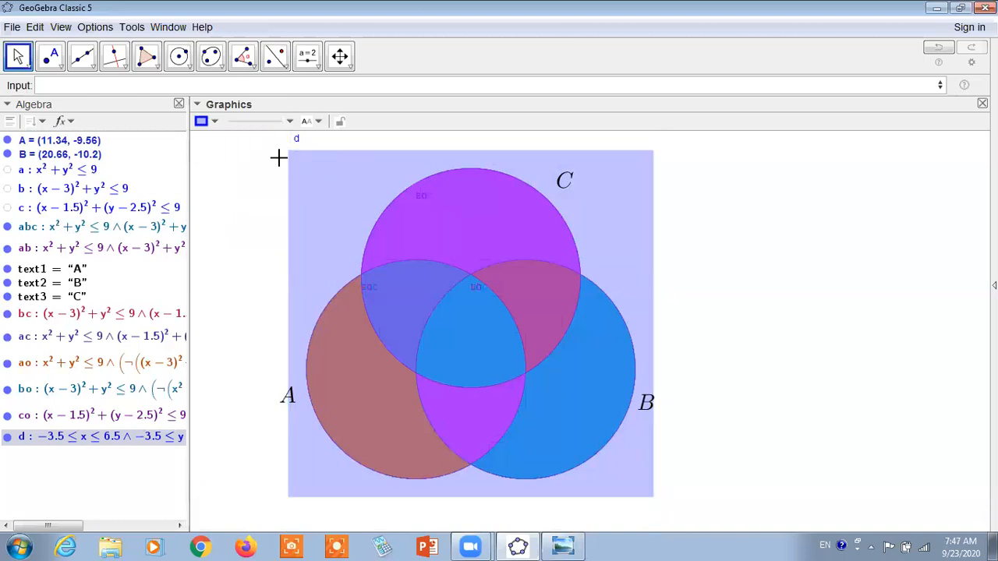
# - Hide the label of rectangle d and move the texts A, B and C inside the rectangle beside their circles
pyautogui.rightClick(90, 438)
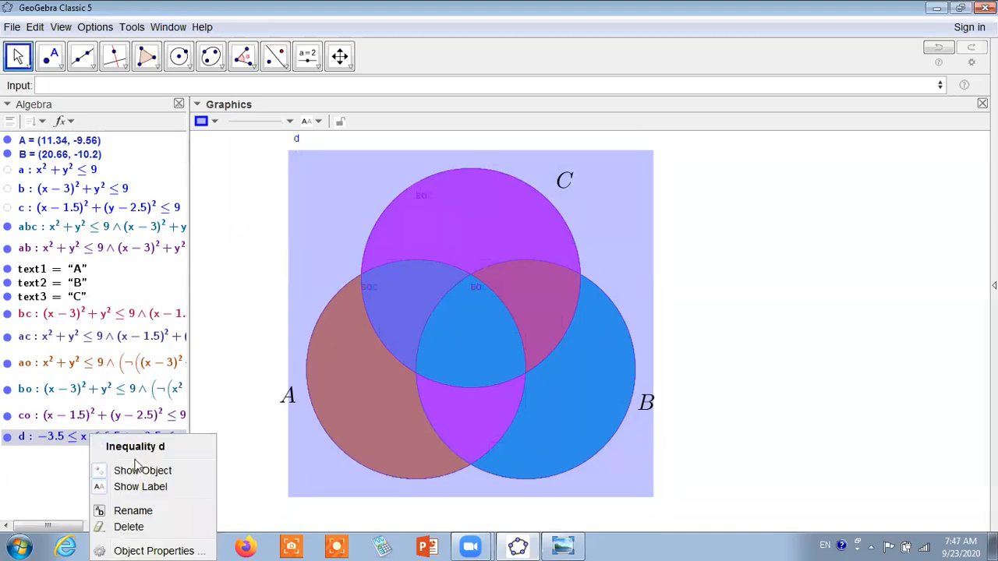
pyautogui.click(157, 488)
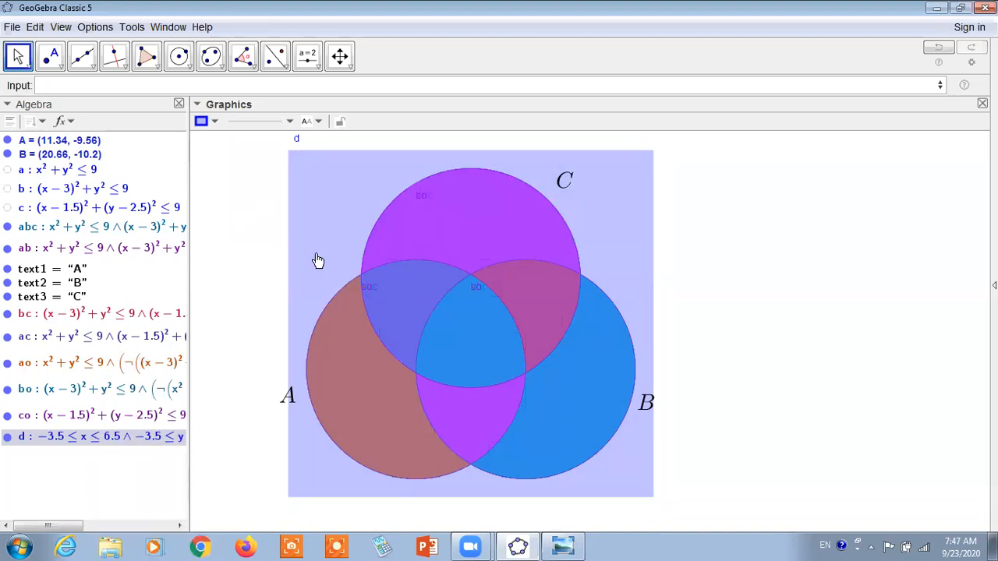
pyautogui.moveTo(287, 397); pyautogui.dragTo(314, 441)
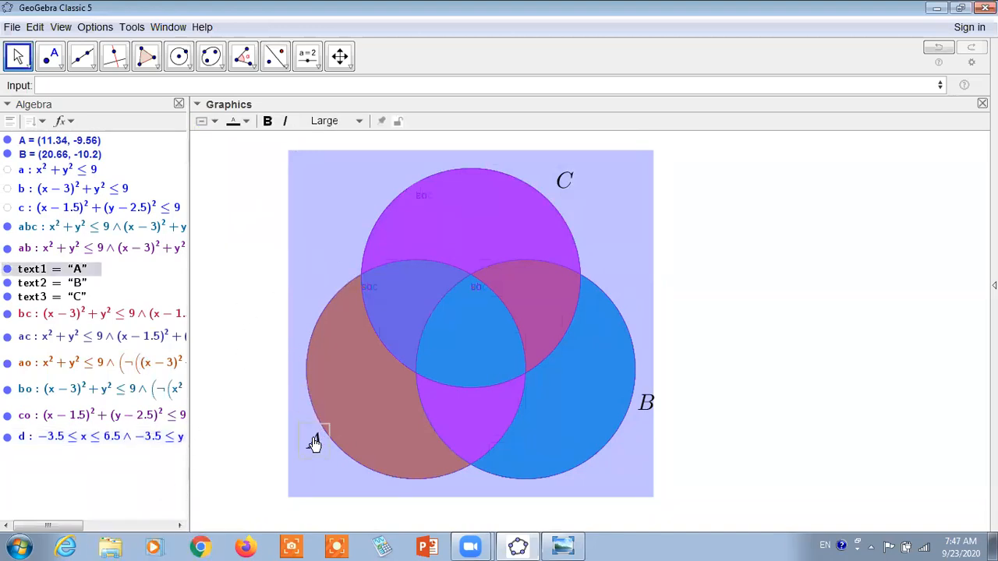
pyautogui.moveTo(653, 408); pyautogui.dragTo(622, 464)
pyautogui.moveTo(566, 186); pyautogui.dragTo(379, 201)
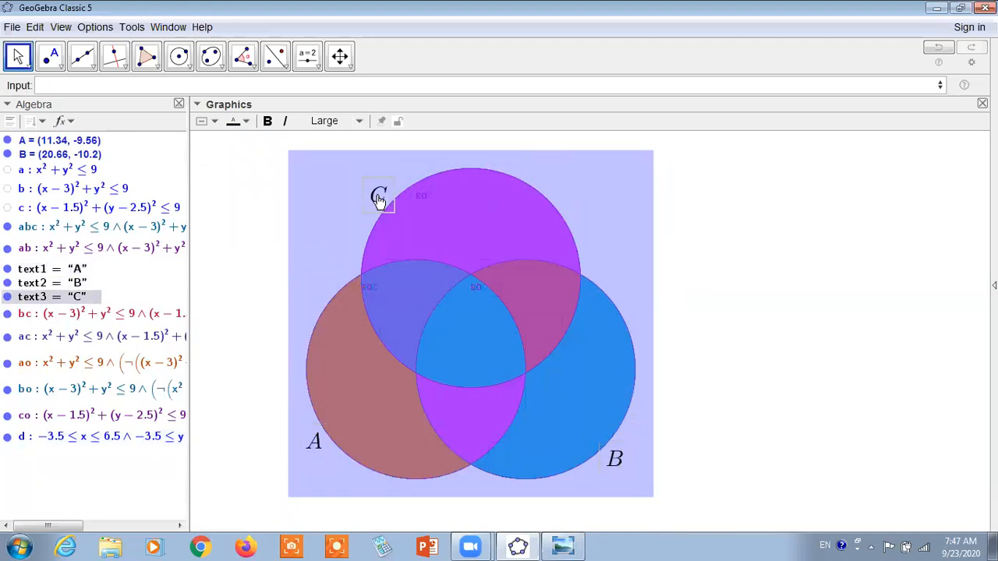
pyautogui.click(713, 220)
pyautogui.click(656, 264)
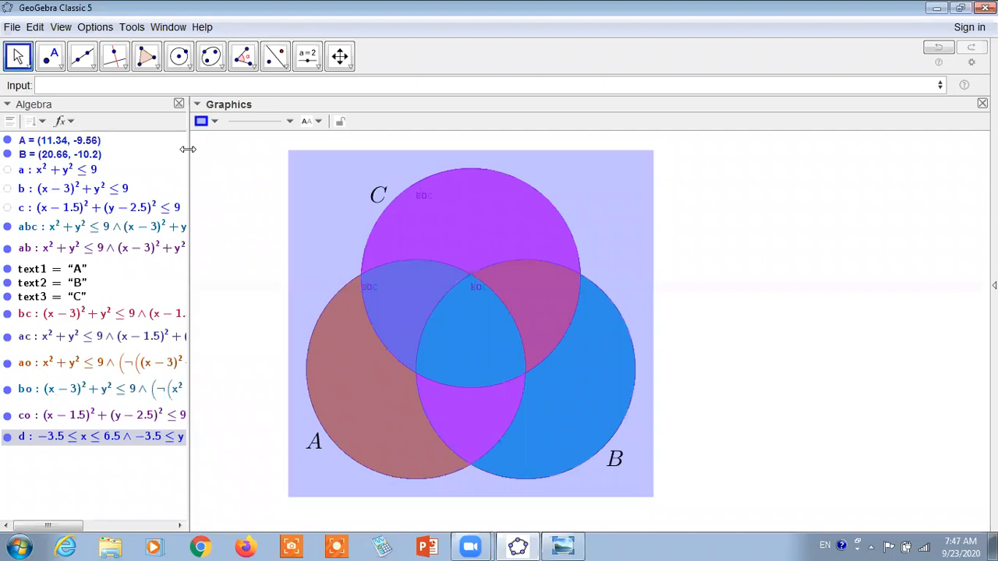
# - Sort the objects in the Algebra view by object type
pyautogui.click(72, 123)
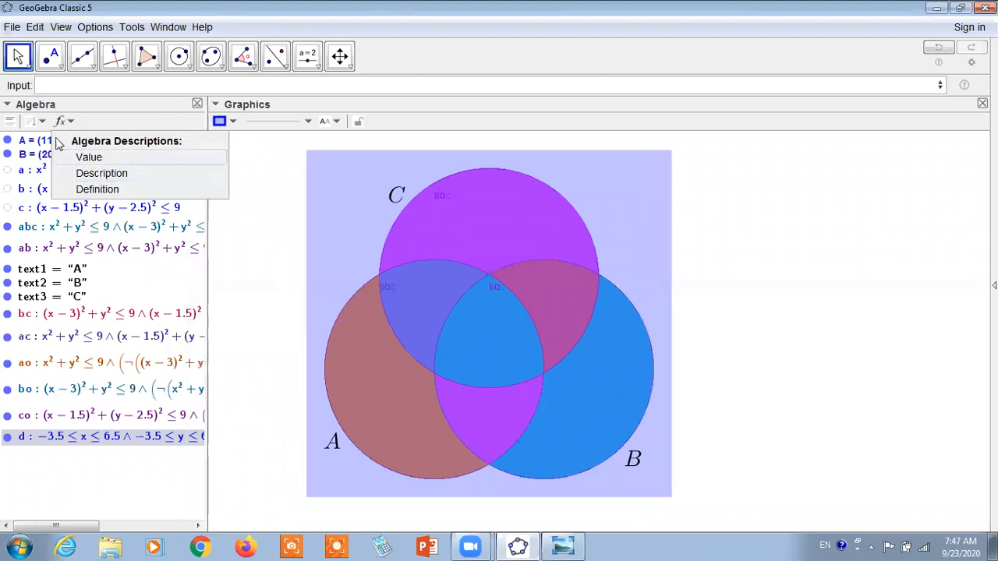
pyautogui.click(45, 125)
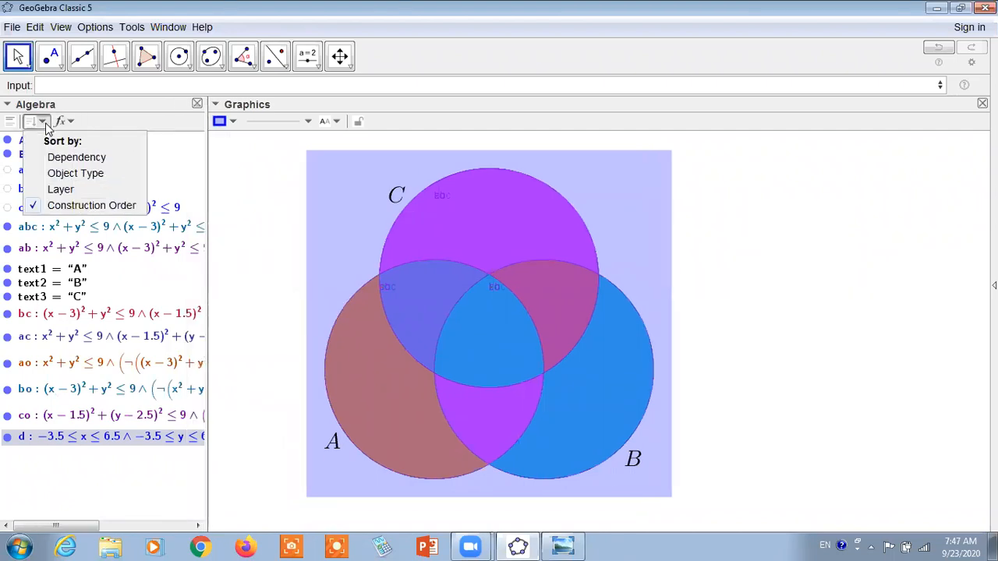
pyautogui.click(76, 173)
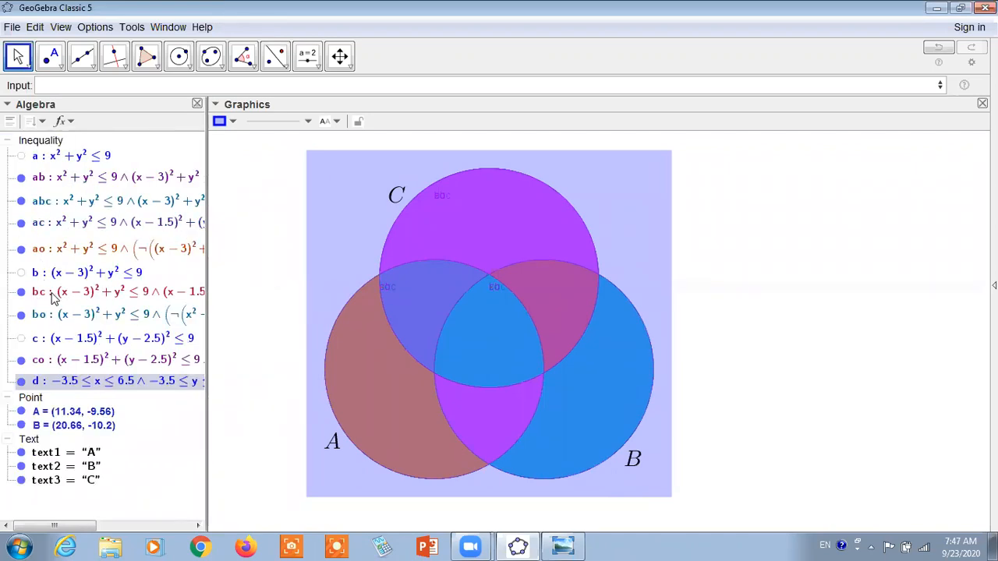
# - Try to clear the stray region labels by toggling the label display of inequalities bc and bo
pyautogui.click(53, 298)
pyautogui.rightClick(59, 298)
pyautogui.click(144, 351)
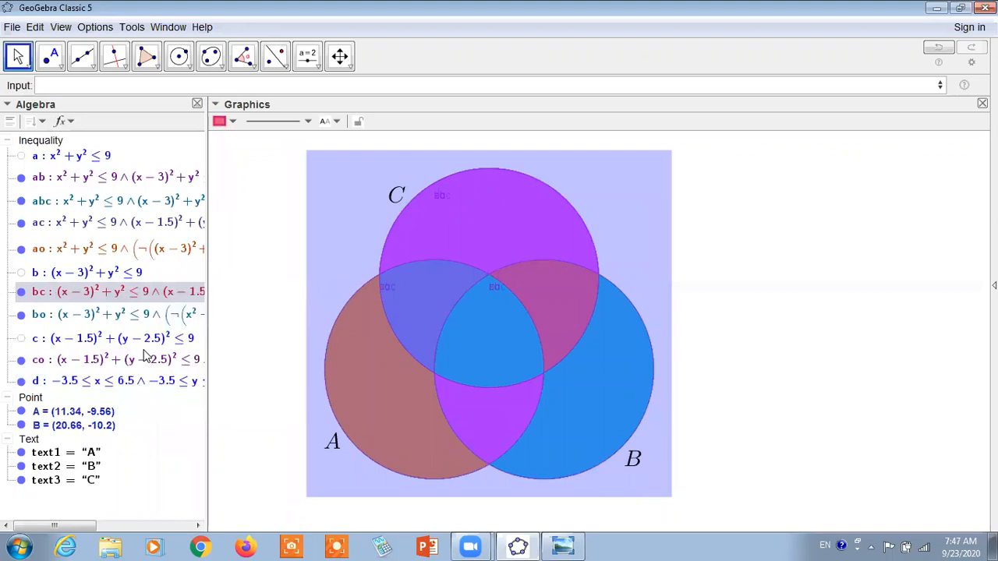
pyautogui.rightClick(98, 324)
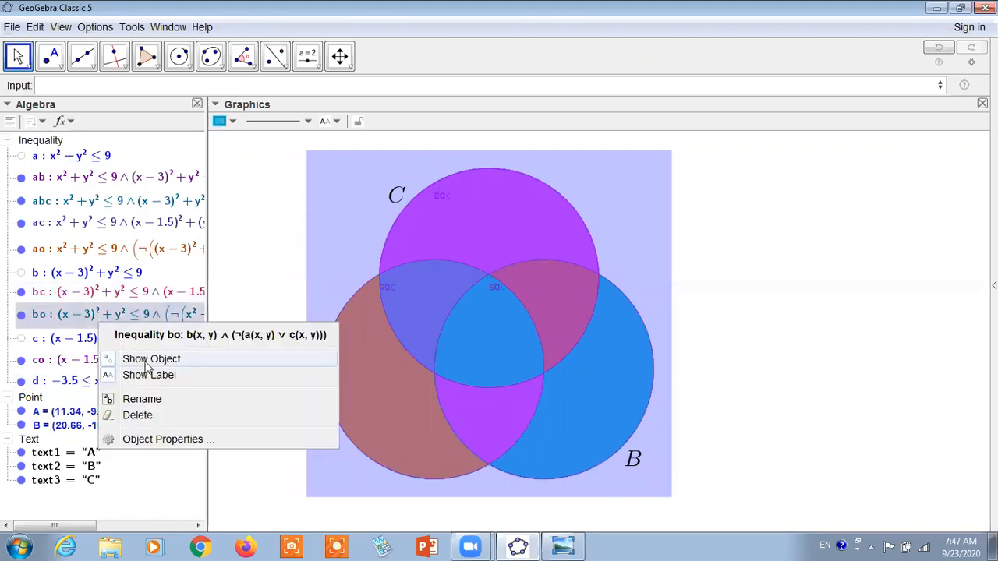
pyautogui.click(156, 376)
pyautogui.rightClick(100, 326)
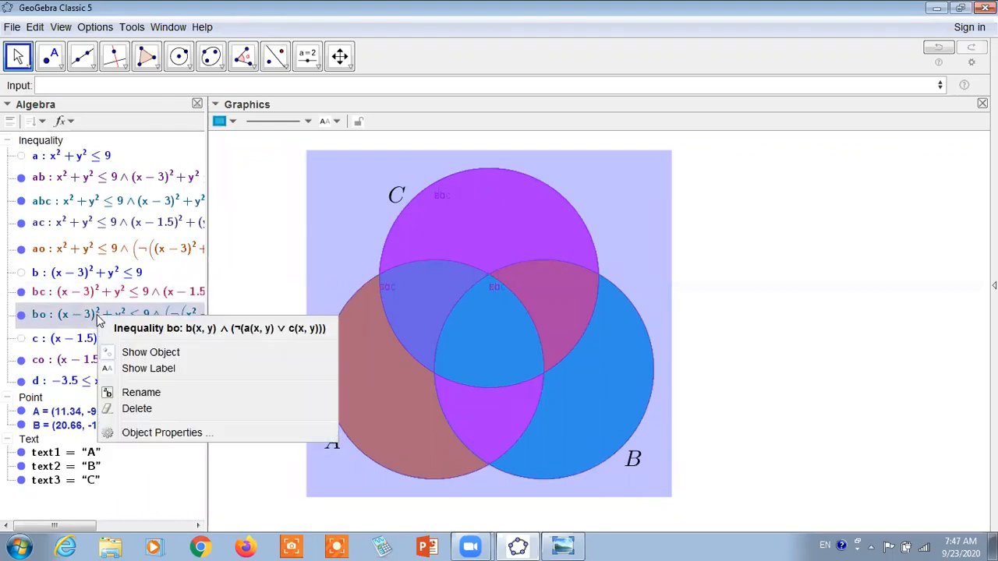
pyautogui.click(125, 368)
pyautogui.click(116, 296)
pyautogui.rightClick(116, 297)
pyautogui.click(171, 351)
pyautogui.click(505, 306)
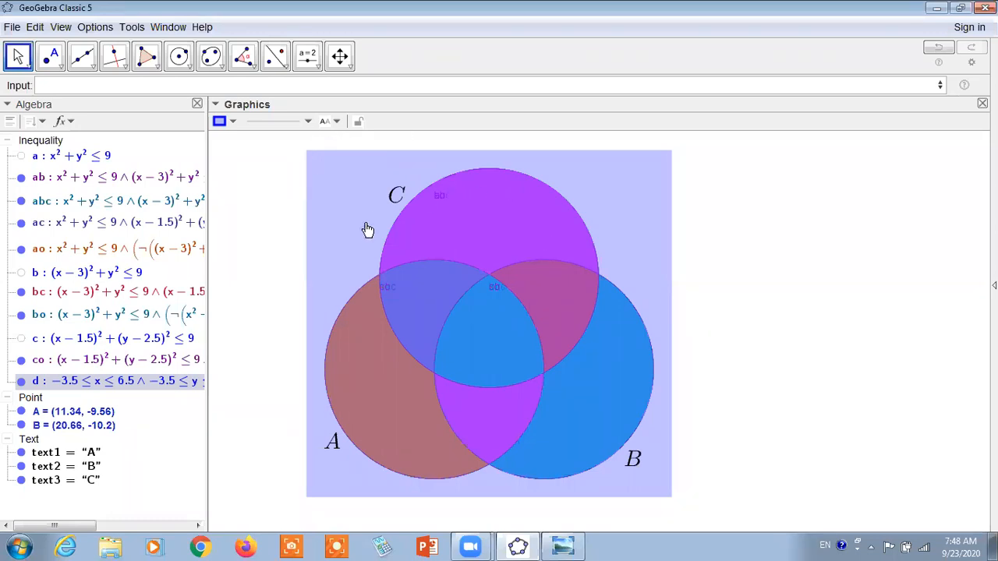
# - Toggle the visibility of inequality d off and on to check the region it covers
pyautogui.click(83, 384)
pyautogui.click(21, 382)
pyautogui.click(21, 382)
pyautogui.click(21, 382)
pyautogui.click(21, 382)
pyautogui.click(21, 382)
pyautogui.click(21, 382)
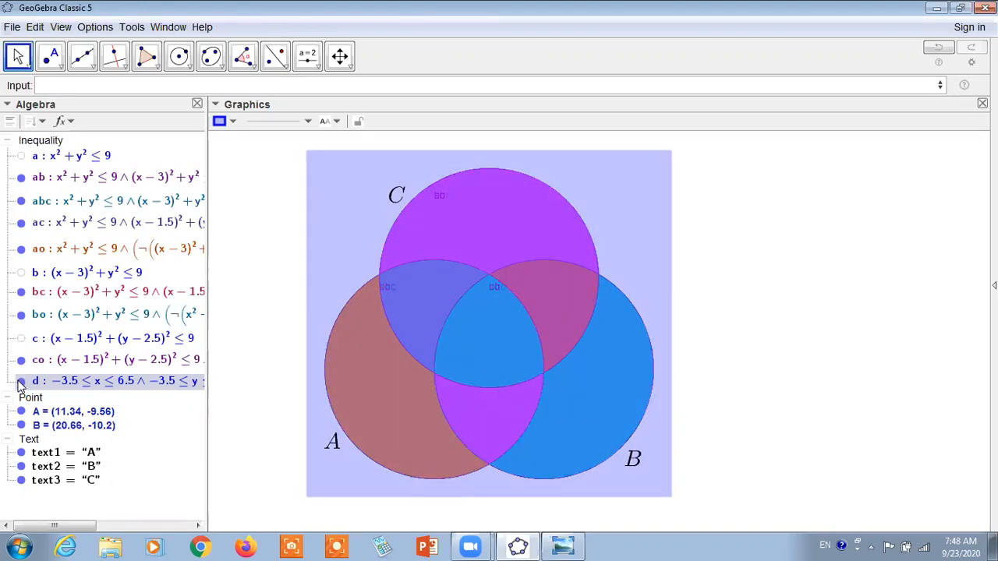
pyautogui.click(21, 382)
pyautogui.click(21, 382)
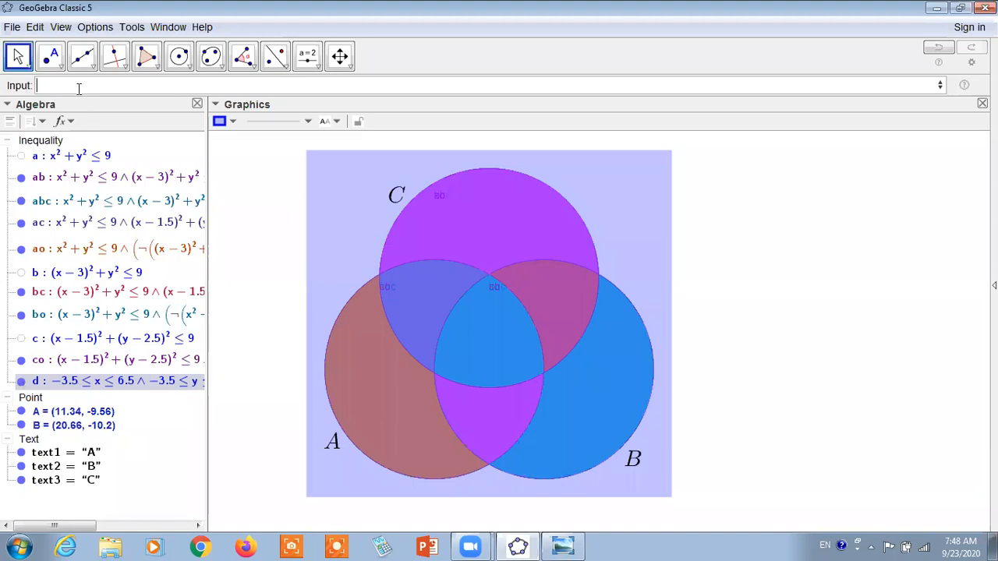
# - Create the corner points of rectangle d with the command Vertex(d)
pyautogui.write('vert')
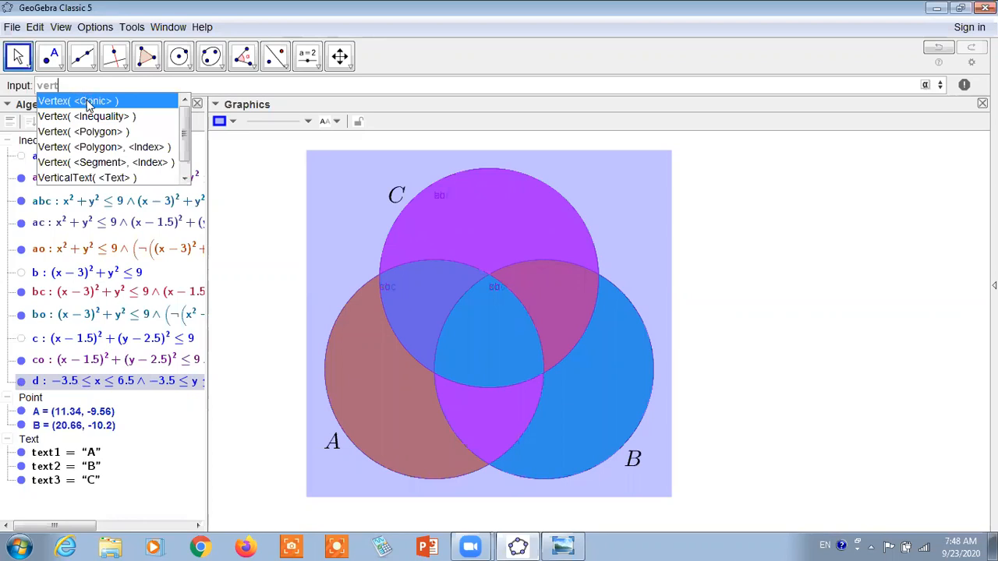
pyautogui.click(88, 106)
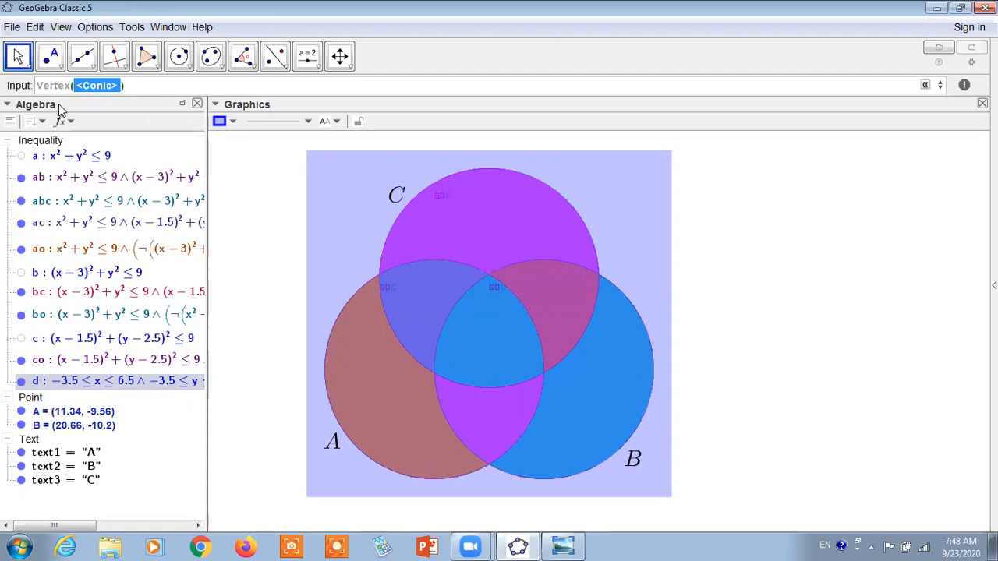
pyautogui.write('d')
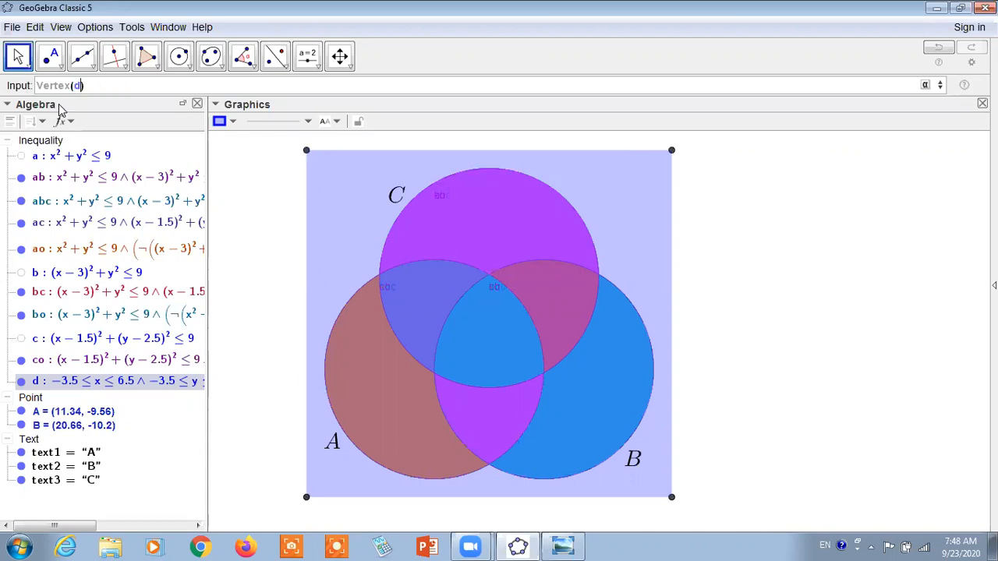
pyautogui.press('Return')
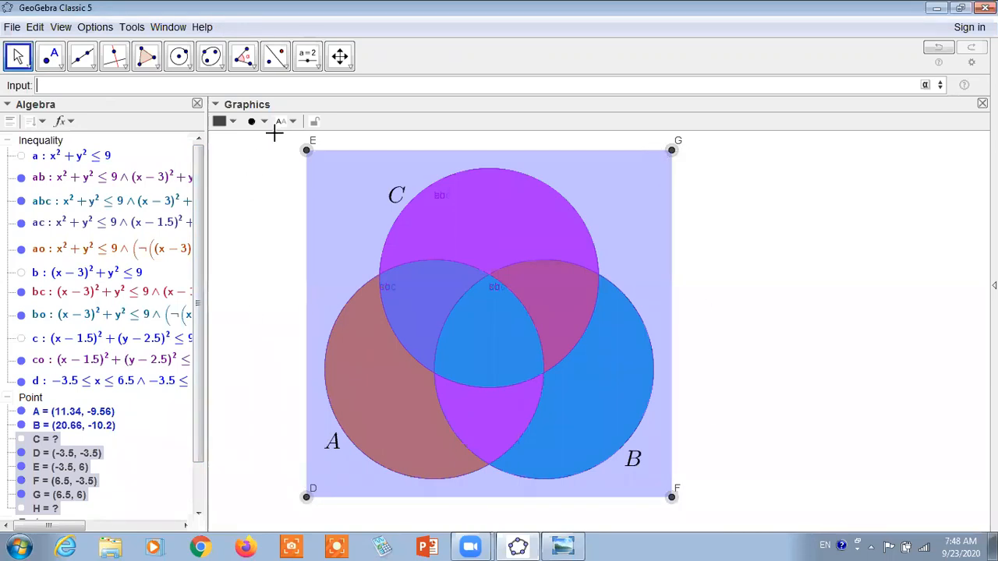
# - Draw the rectangle's four sides as segments joining corner points E–G, G–F, F–D and D–E
pyautogui.click(83, 57)
pyautogui.click(86, 117)
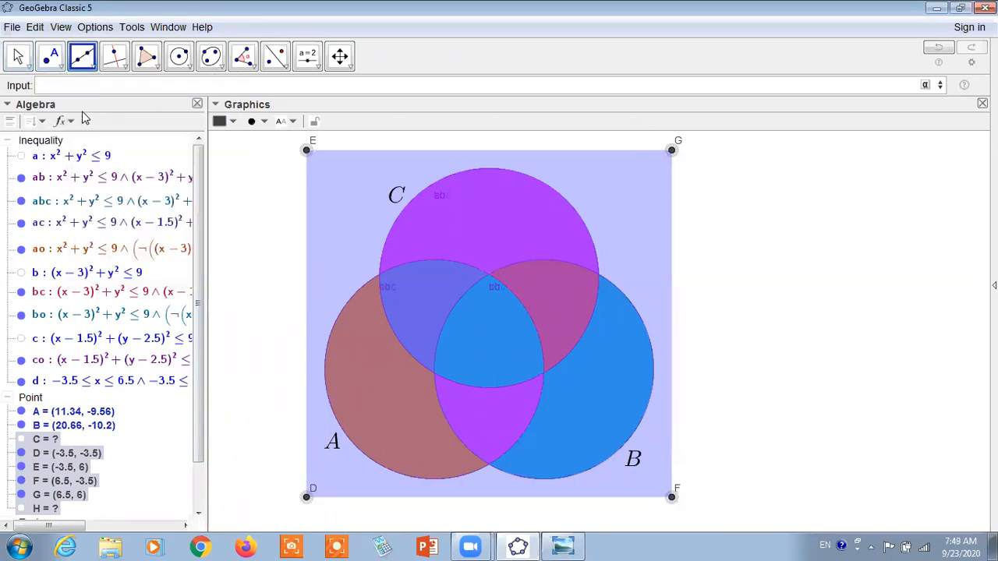
pyautogui.click(307, 150)
pyautogui.click(672, 151)
pyautogui.click(673, 153)
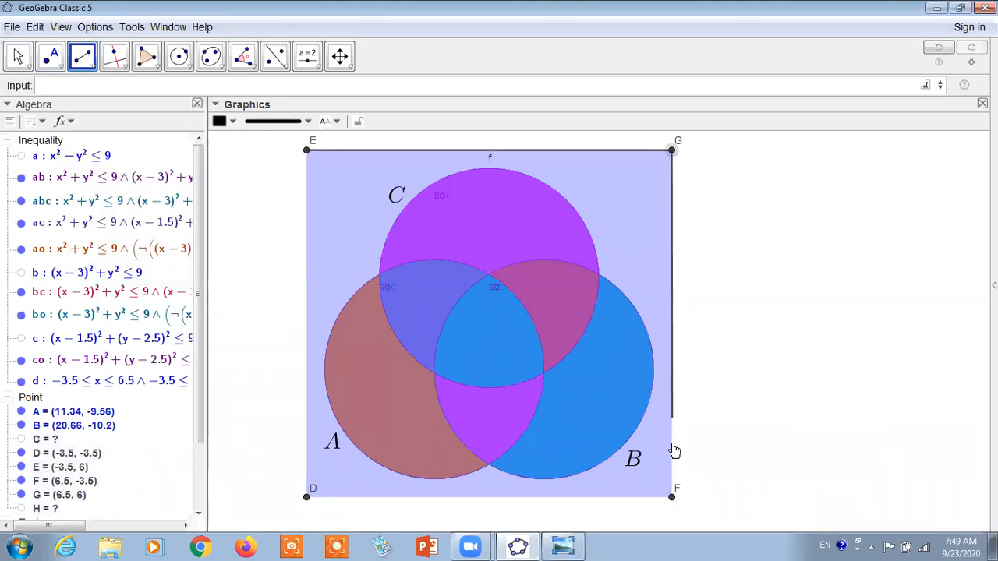
pyautogui.click(671, 499)
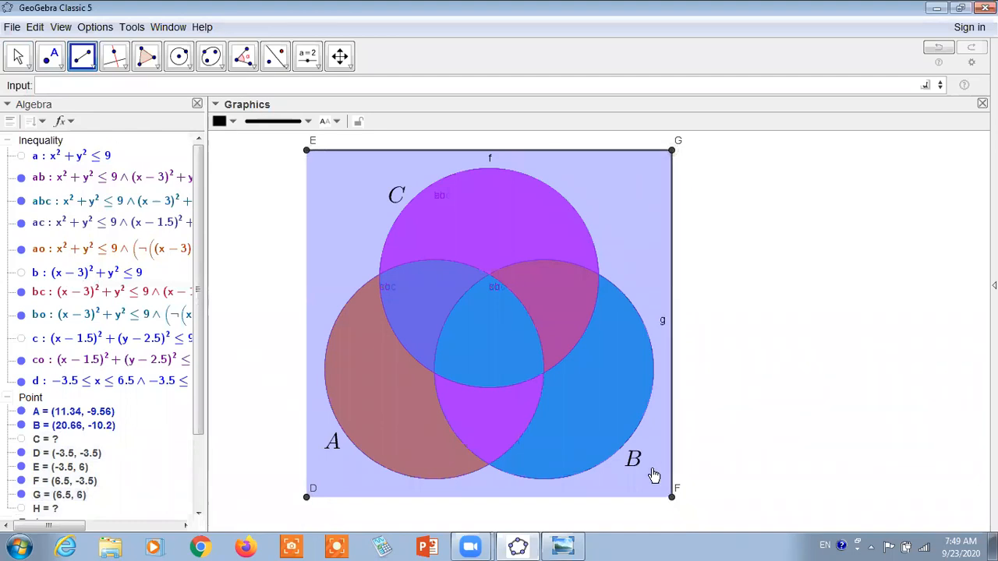
pyautogui.click(670, 499)
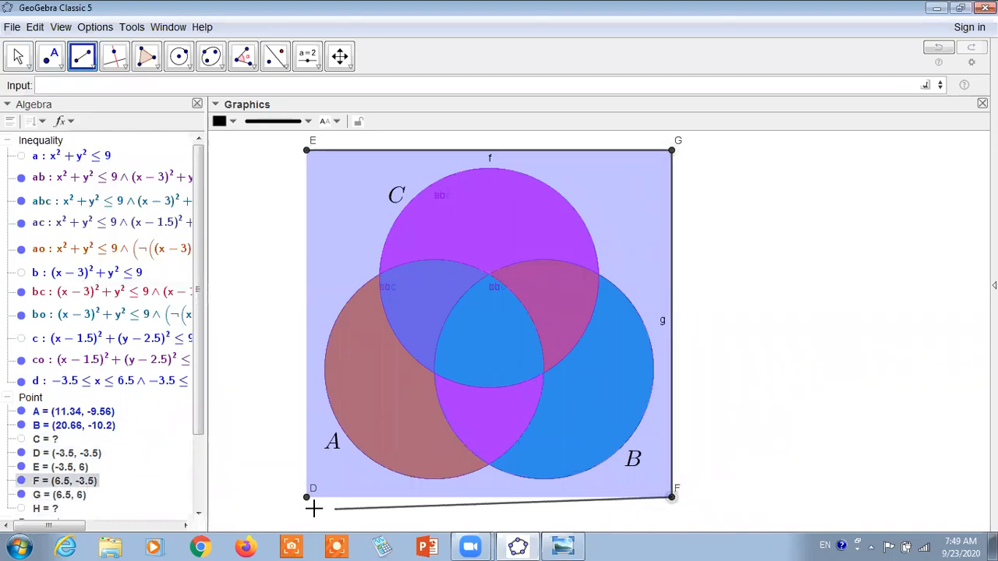
pyautogui.click(306, 497)
pyautogui.click(306, 497)
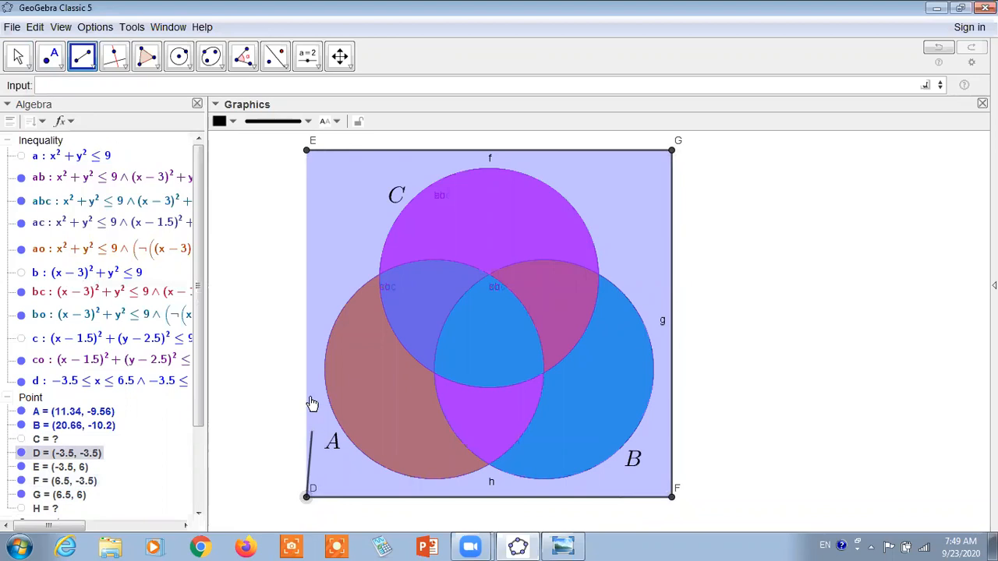
pyautogui.click(307, 153)
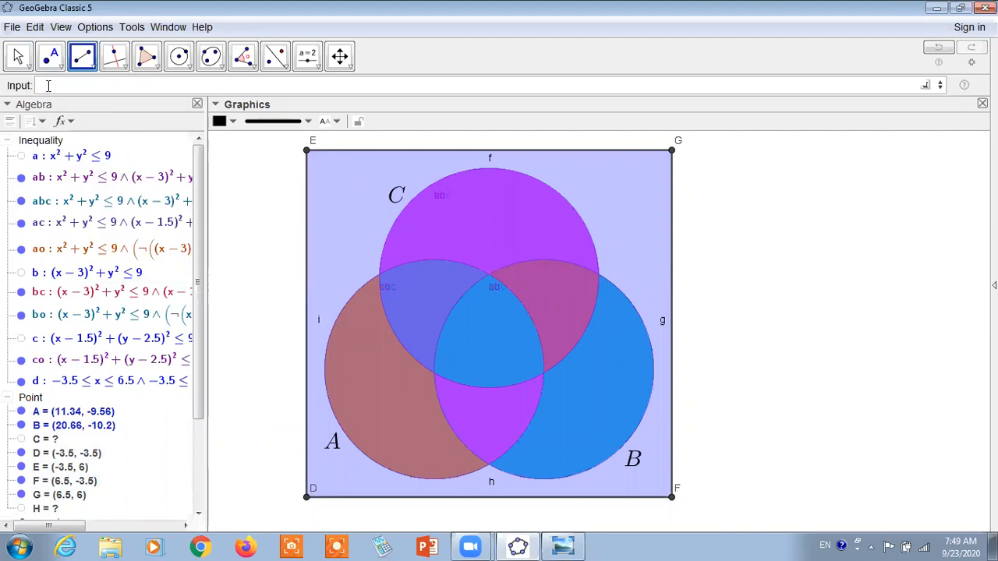
# - Hide corner point E and the label of segment f along the rectangle's upper edge
pyautogui.click(18, 56)
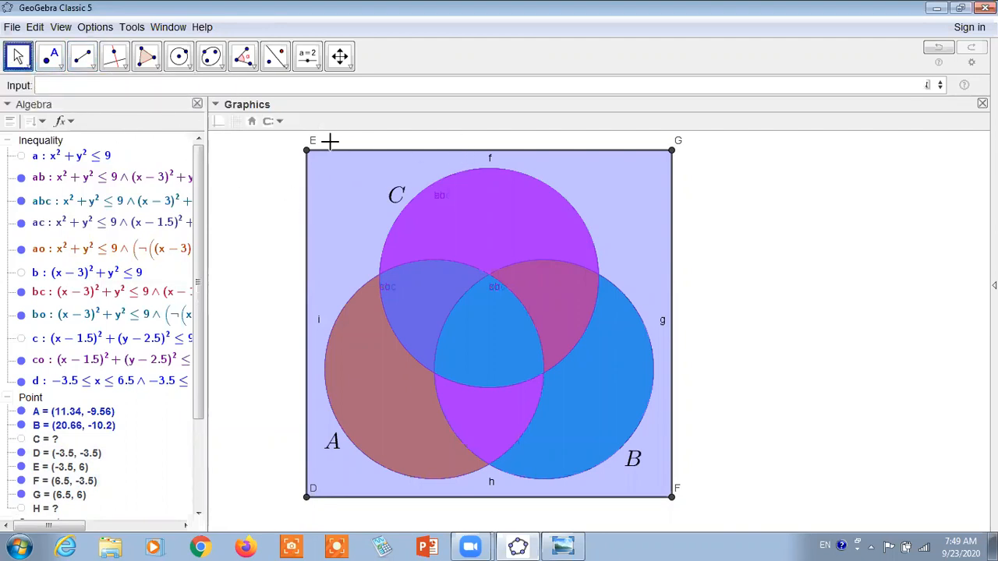
pyautogui.click(307, 150)
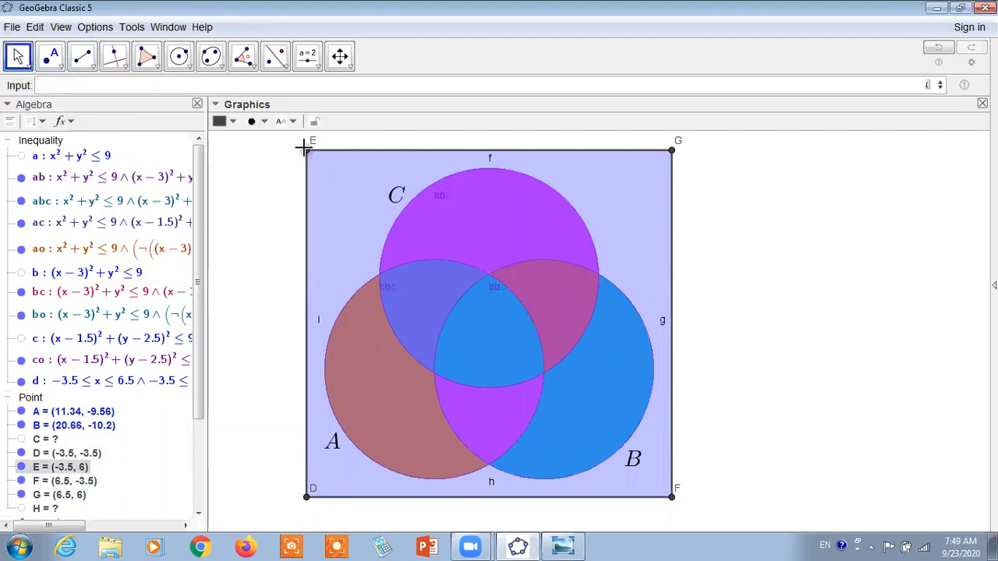
pyautogui.rightClick(306, 150)
pyautogui.click(343, 197)
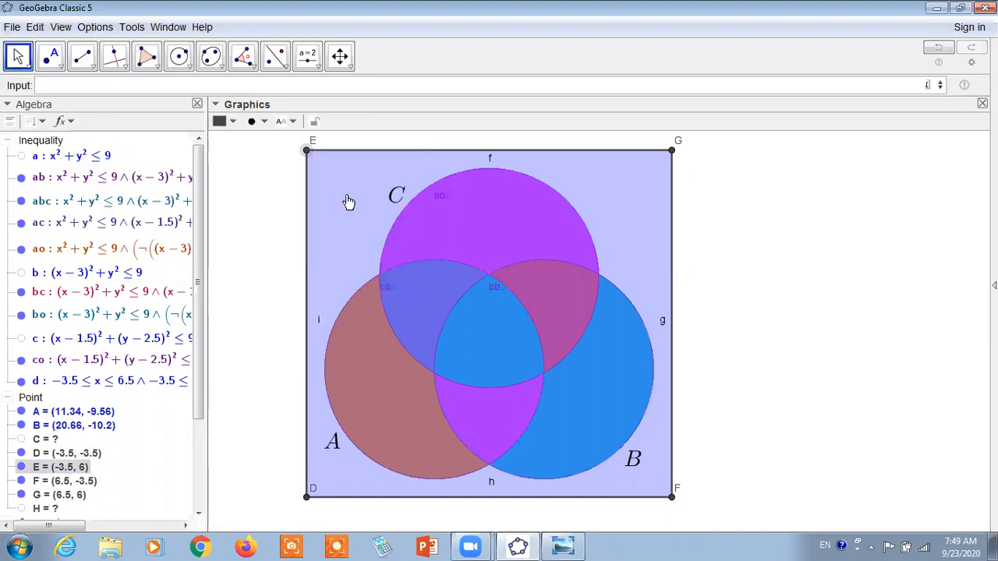
pyautogui.click(509, 149)
pyautogui.rightClick(509, 150)
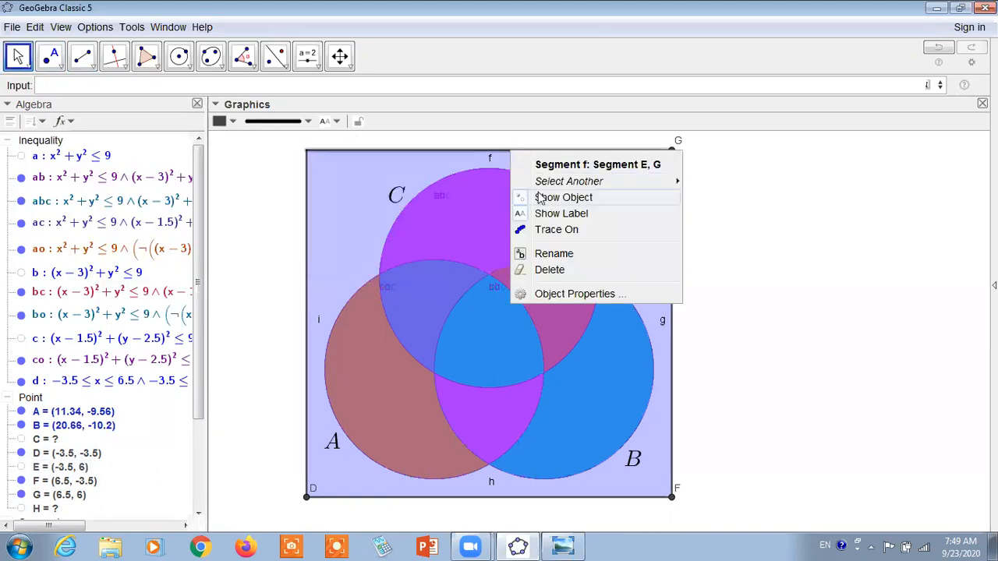
pyautogui.click(540, 197)
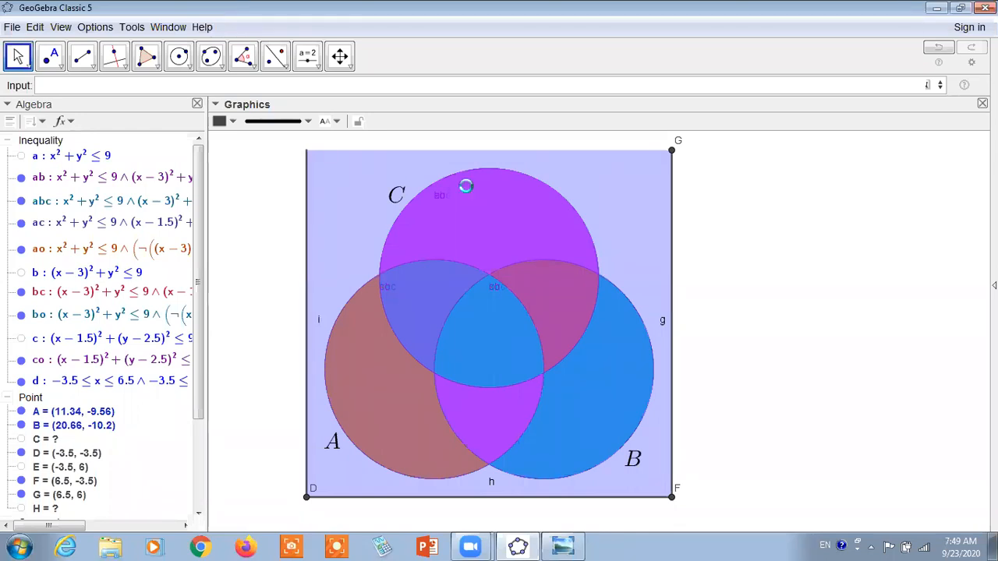
pyautogui.rightClick(474, 156)
pyautogui.click(524, 212)
# - Hide corner points G and F and the label of segment g between them
pyautogui.click(670, 150)
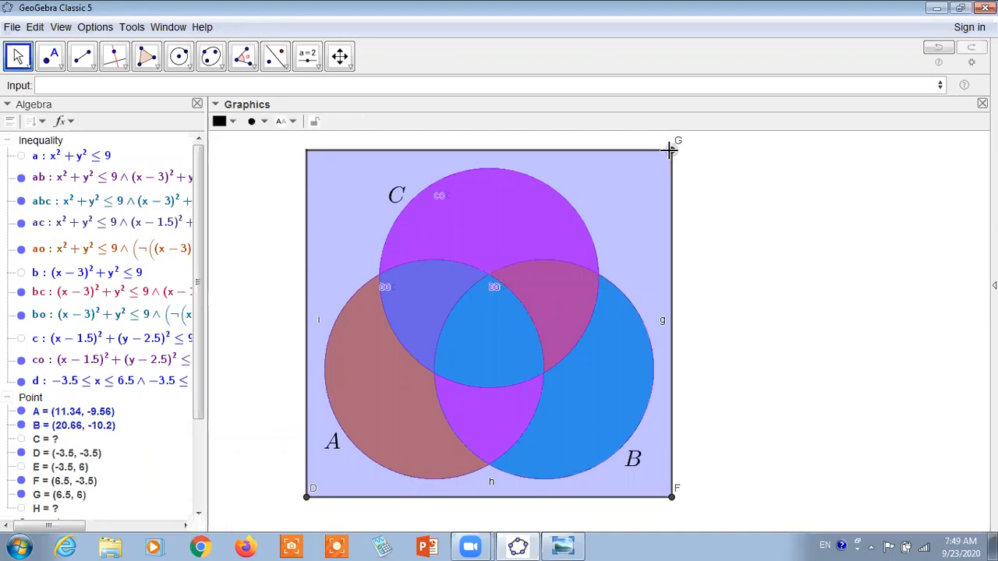
pyautogui.rightClick(668, 233)
pyautogui.click(705, 304)
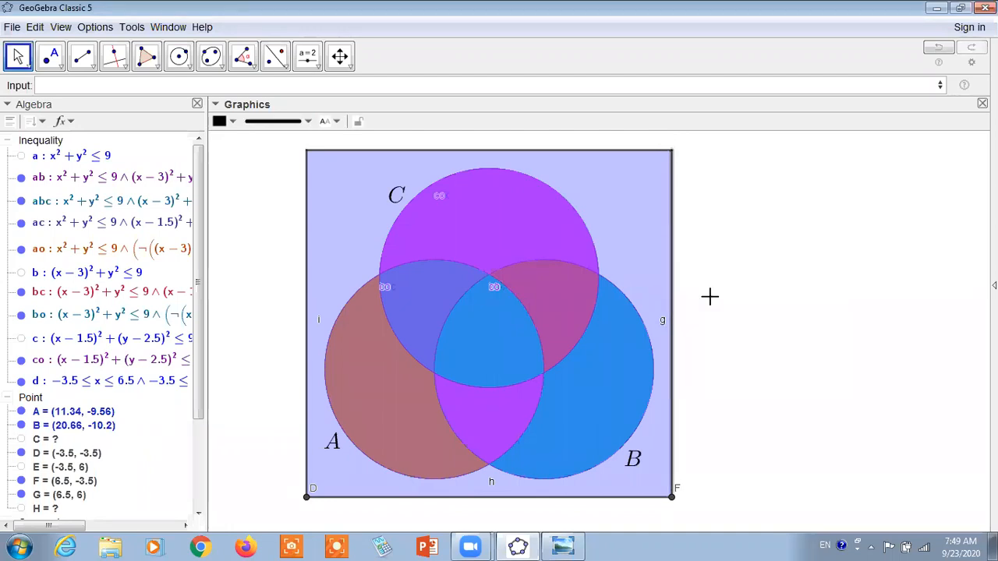
pyautogui.click(674, 503)
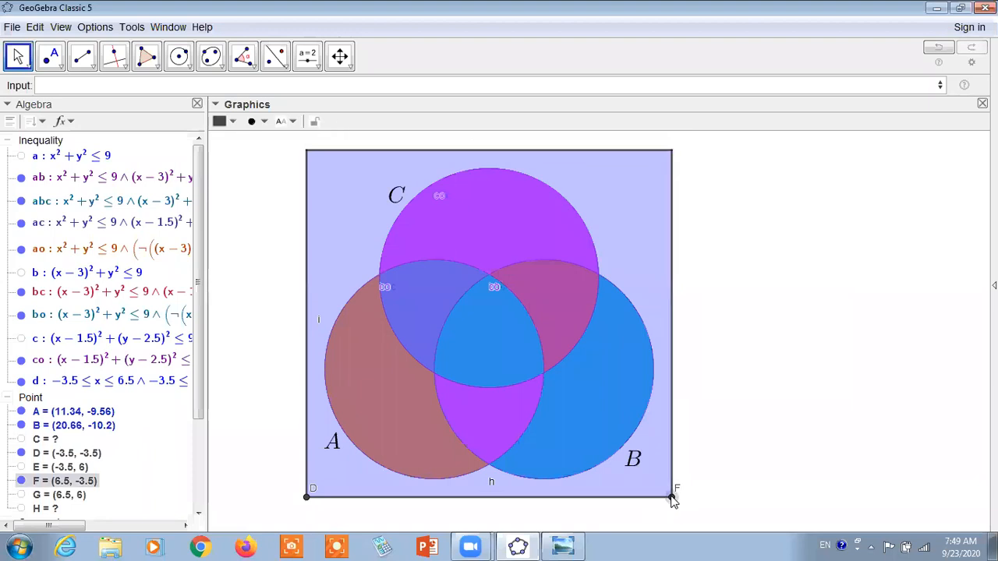
pyautogui.rightClick(674, 502)
pyautogui.click(725, 470)
# - Hide the labels of the rectangle's lower segment h and corner point D
pyautogui.rightClick(503, 496)
pyautogui.click(560, 423)
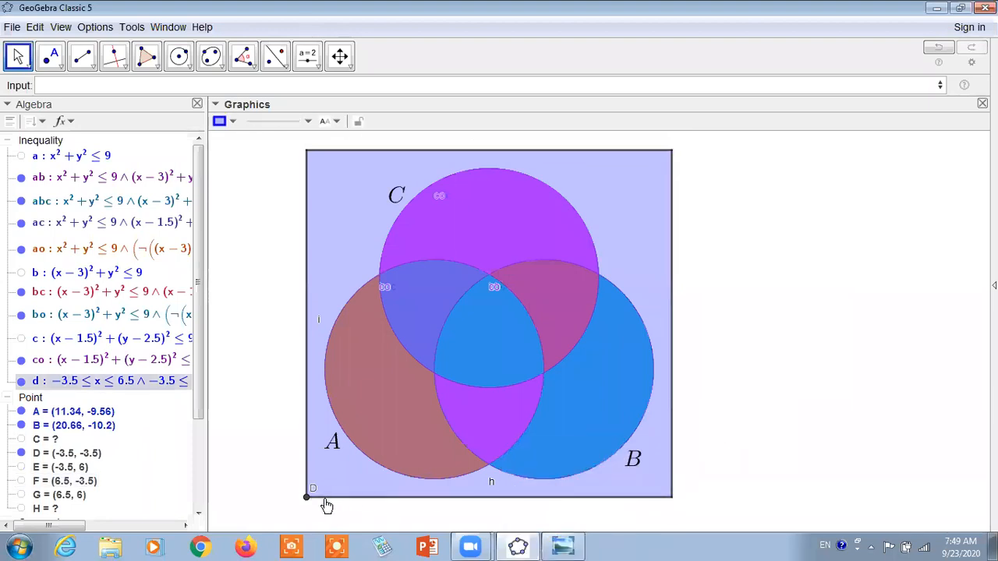
pyautogui.click(491, 483)
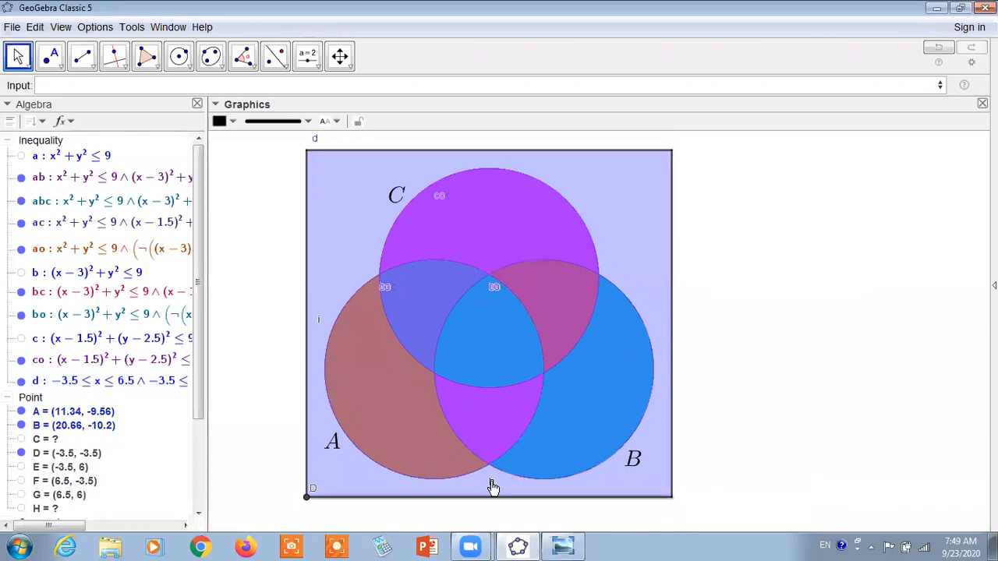
pyautogui.rightClick(491, 484)
pyautogui.click(555, 471)
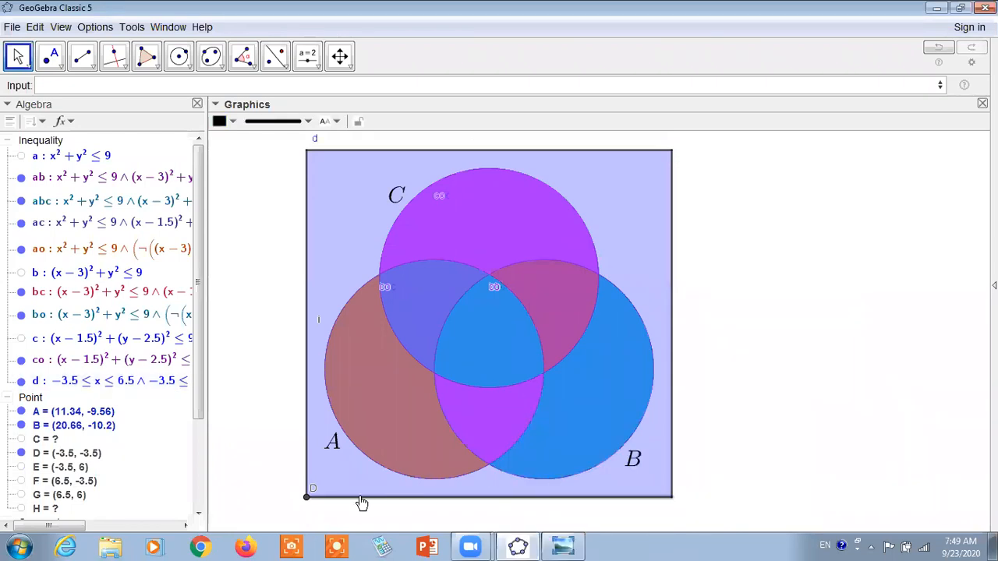
pyautogui.click(307, 498)
pyautogui.rightClick(308, 498)
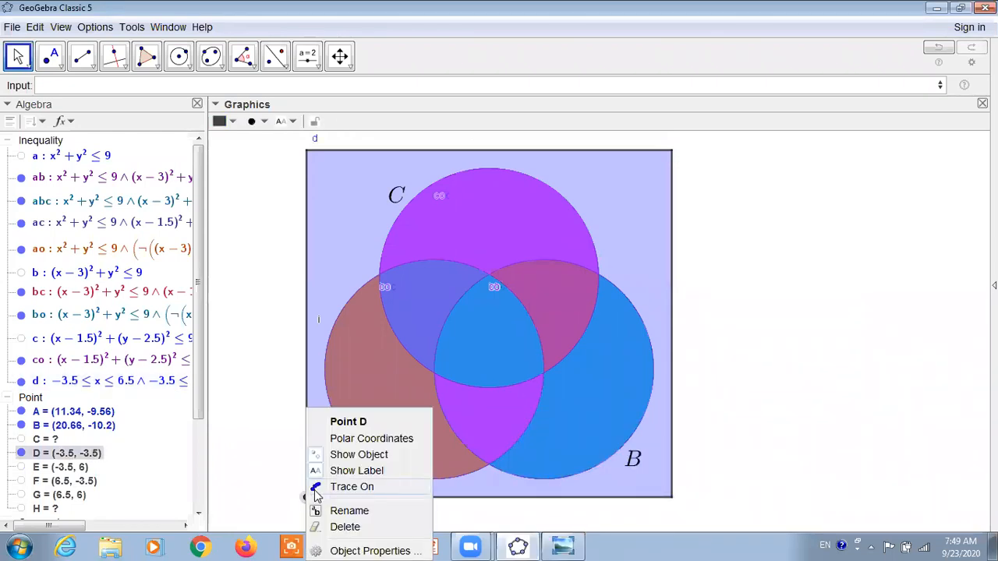
pyautogui.click(352, 472)
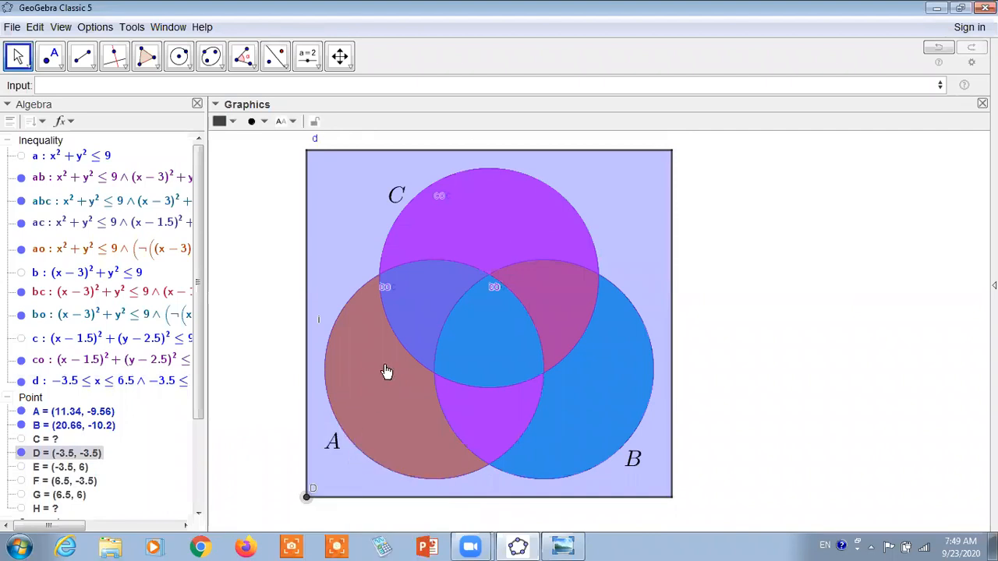
pyautogui.click(390, 289)
pyautogui.rightClick(390, 289)
pyautogui.click(425, 327)
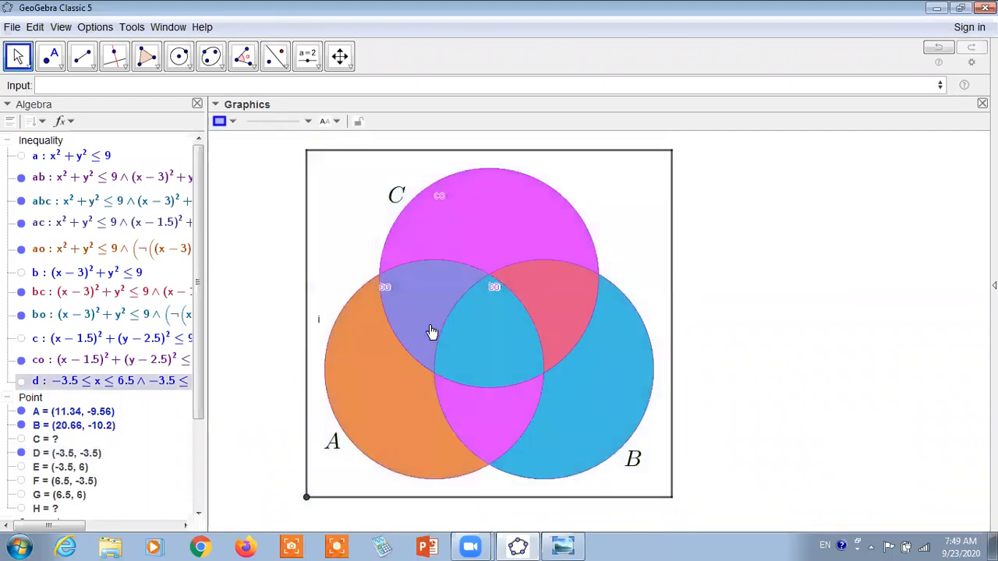
pyautogui.click(20, 381)
# - Toggle the label display of inequality bc and hide the label of inequality d
pyautogui.rightClick(44, 384)
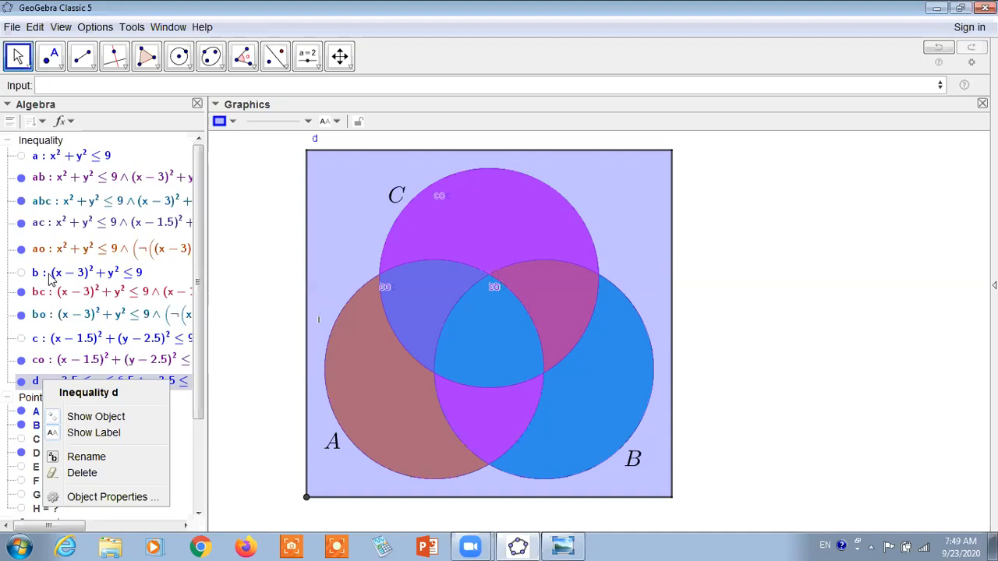
pyautogui.click(50, 291)
pyautogui.rightClick(50, 292)
pyautogui.click(98, 343)
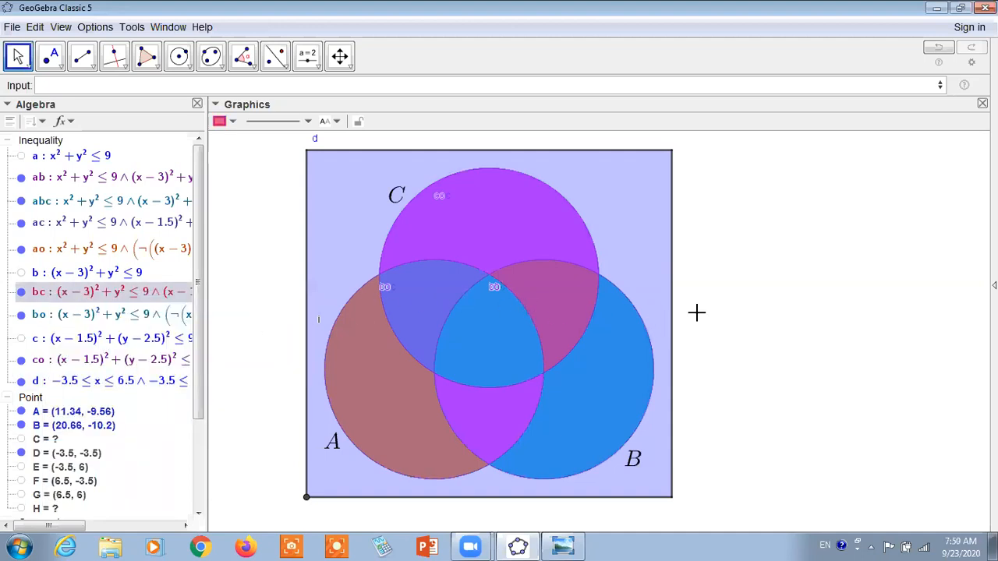
pyautogui.rightClick(55, 383)
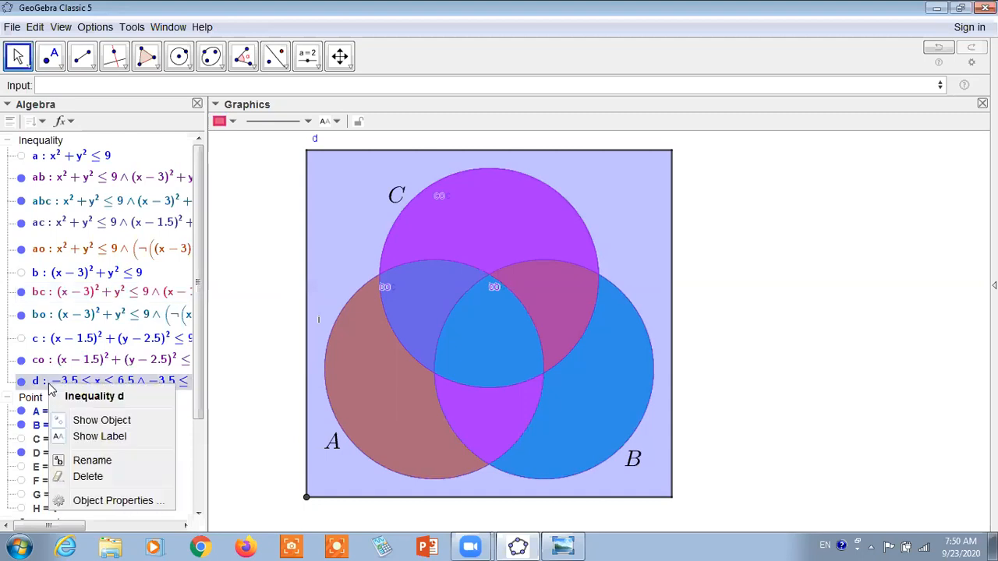
pyautogui.click(121, 438)
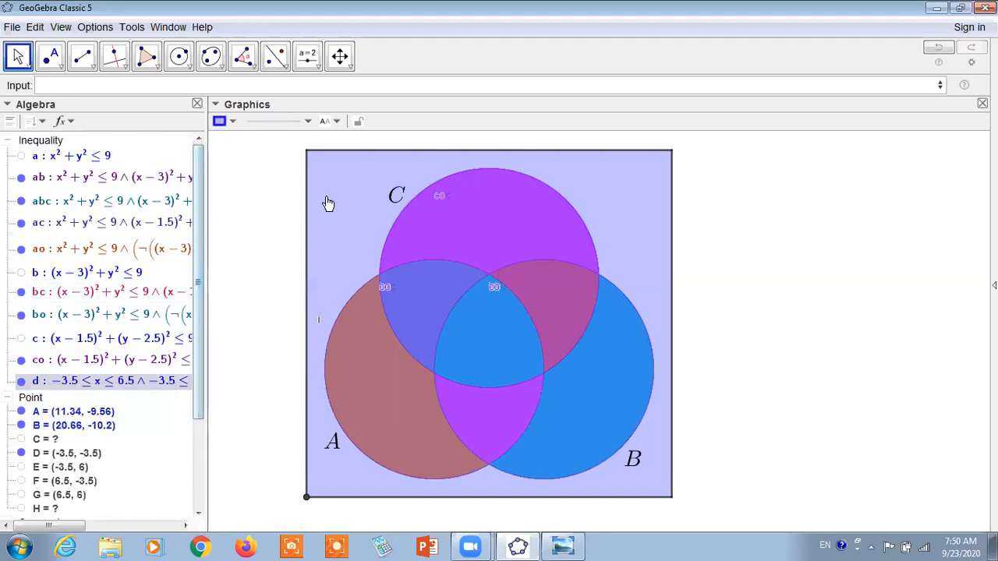
# - Run the earlier command Vertex(d) again from the input history to create another set of corner points
pyautogui.click(290, 81)
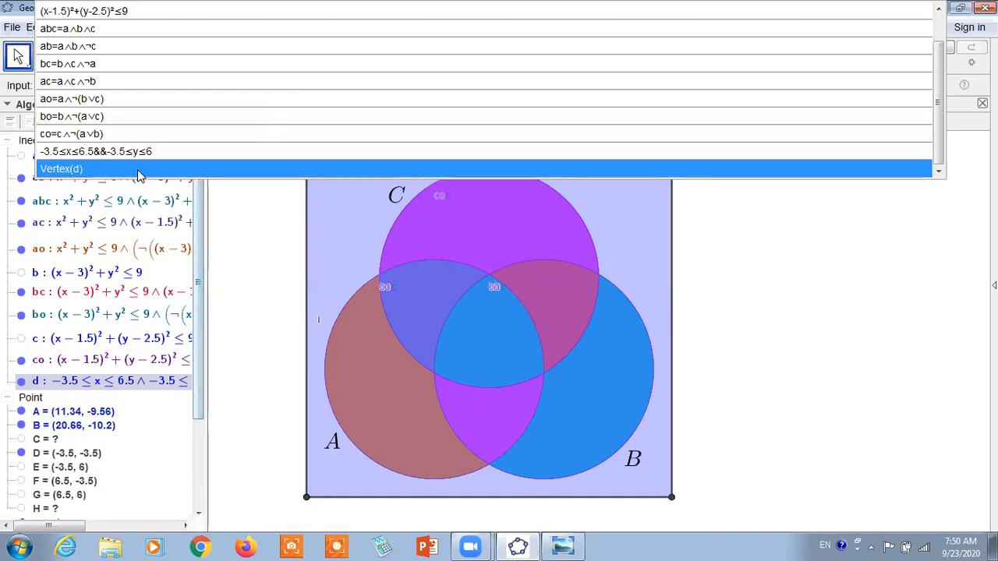
pyautogui.click(137, 175)
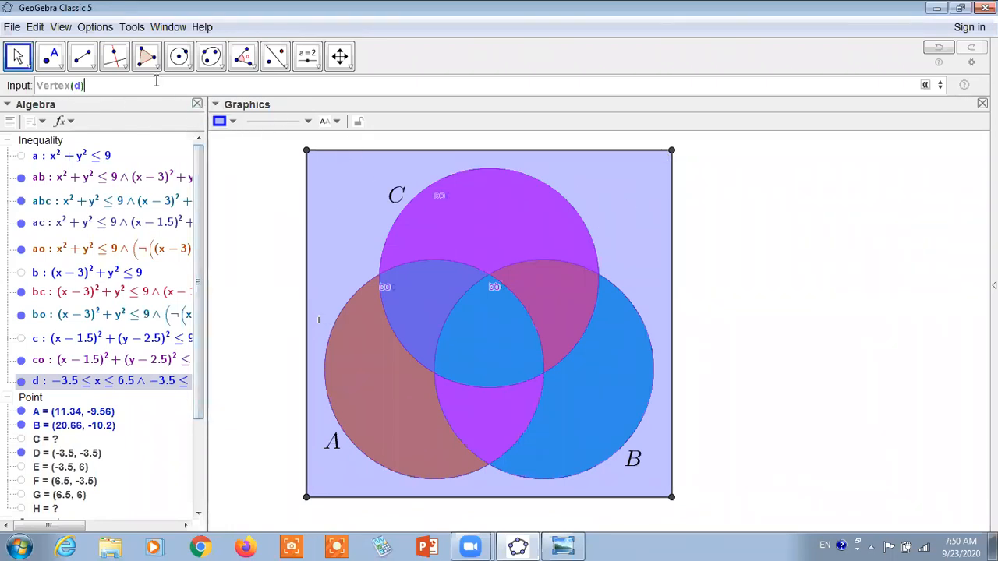
pyautogui.press('Return')
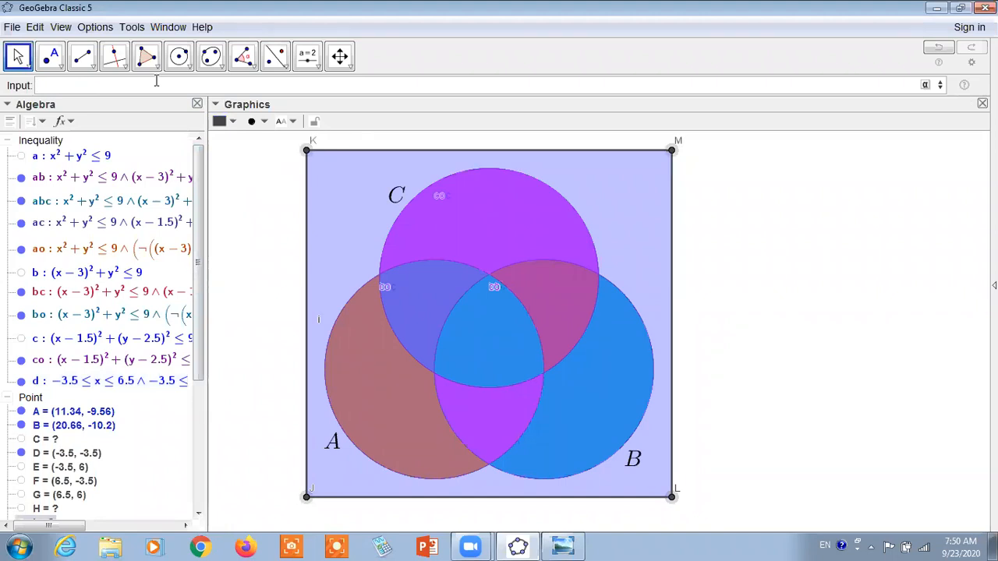
pyautogui.moveTo(199, 343); pyautogui.dragTo(201, 480)
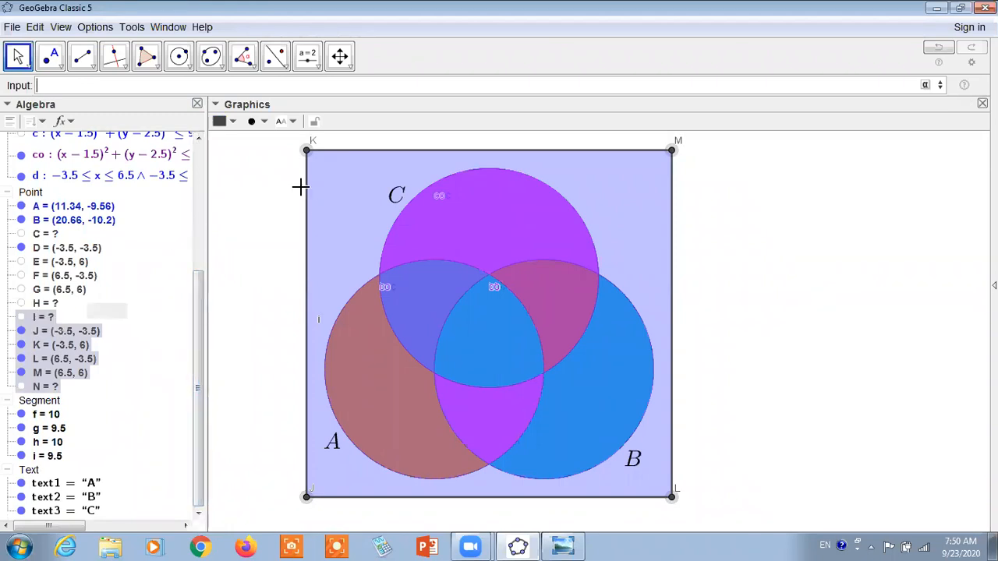
pyautogui.moveTo(201, 322); pyautogui.dragTo(209, 229)
# - Hide the rectangle's upper corner points K and M
pyautogui.rightClick(308, 153)
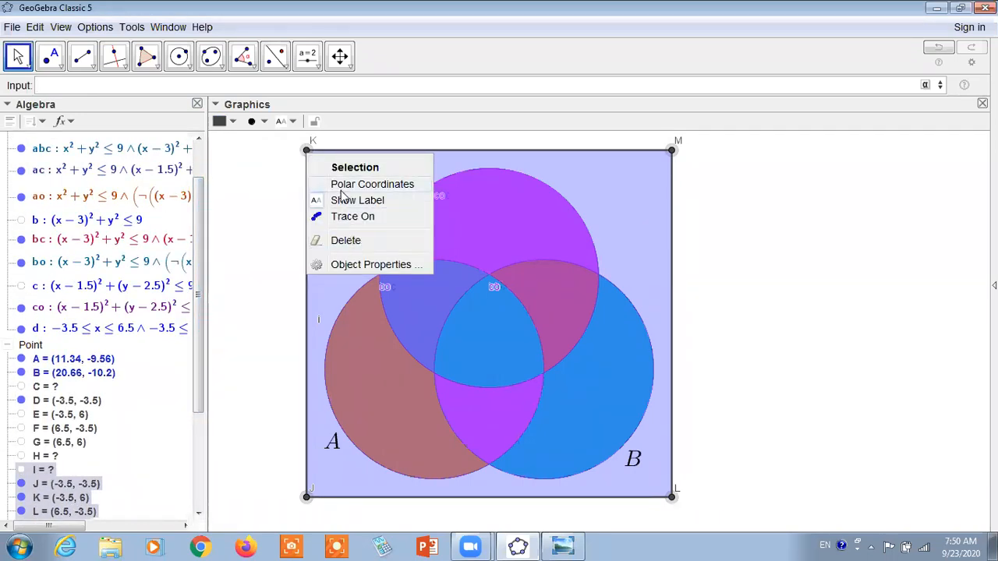
pyautogui.click(304, 151)
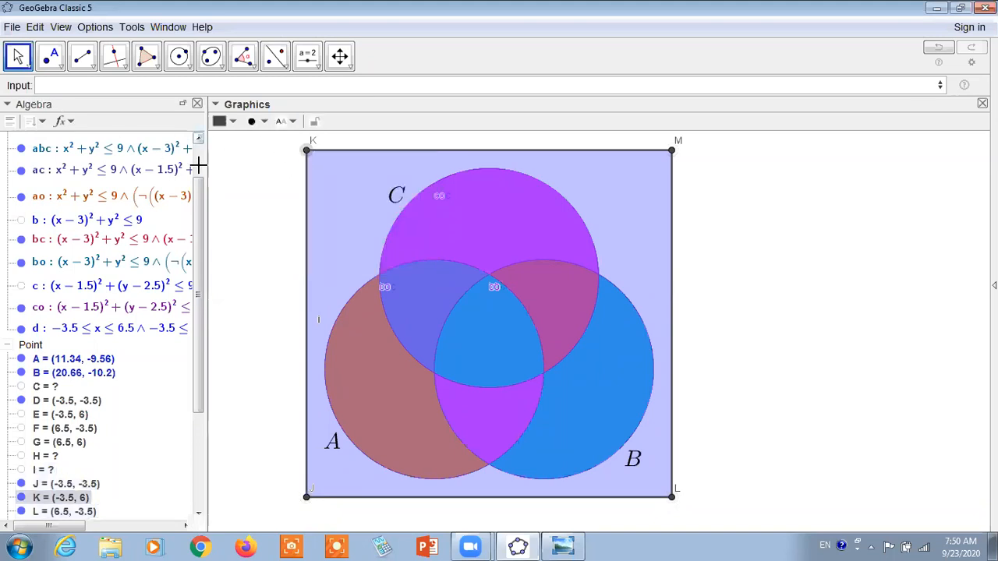
pyautogui.rightClick(309, 152)
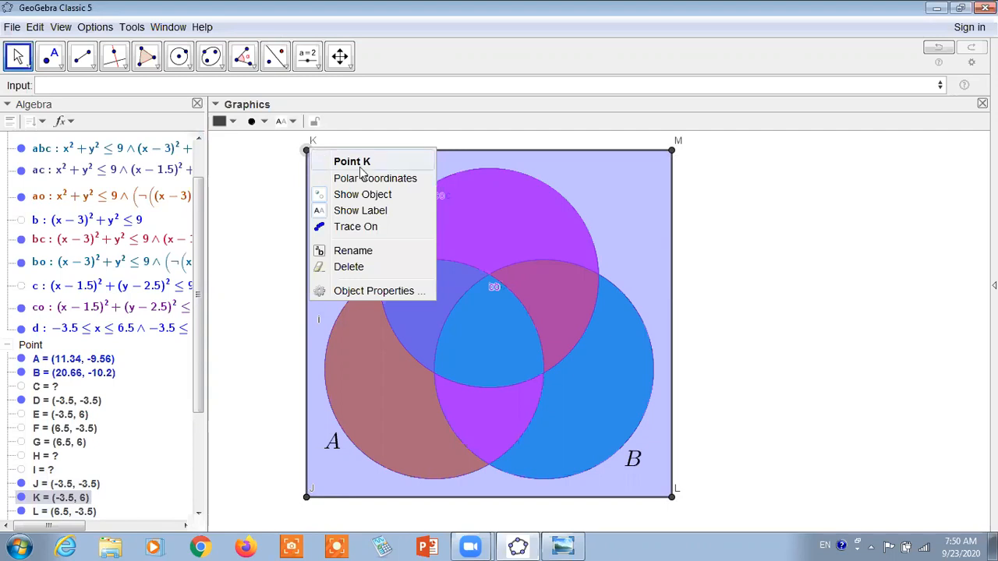
pyautogui.click(347, 195)
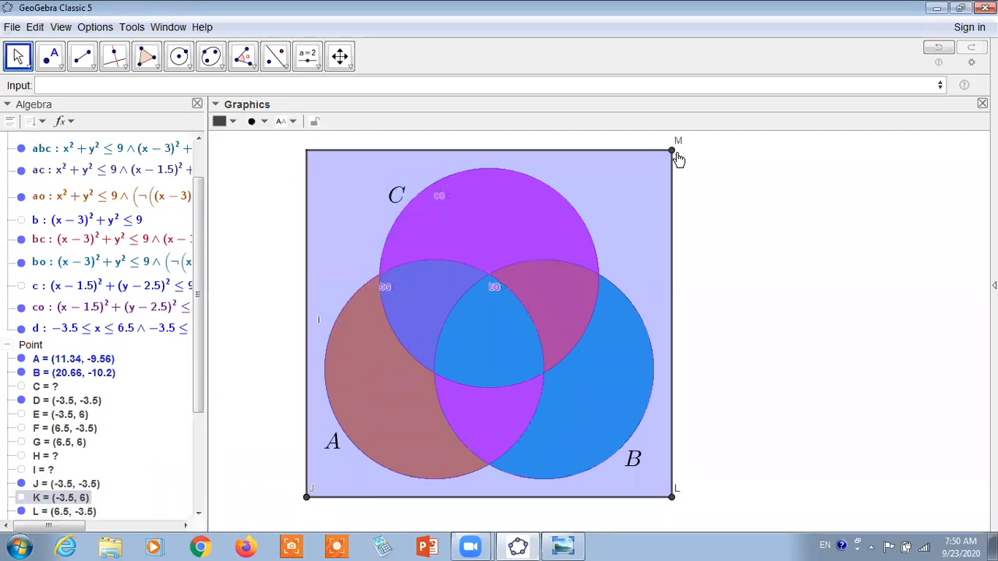
pyautogui.rightClick(673, 150)
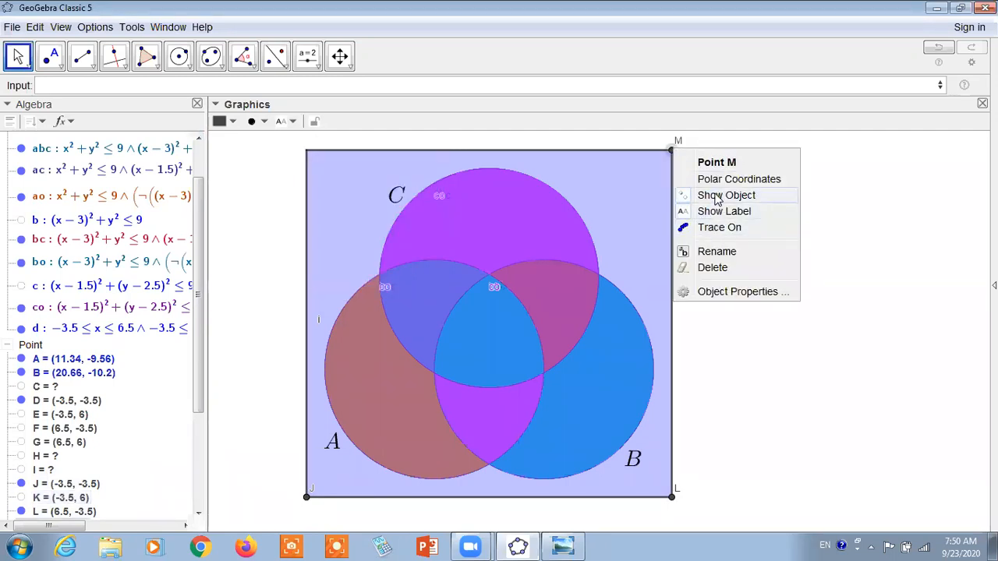
pyautogui.click(716, 200)
# - Hide the rectangle's lower corner point L and corner point D
pyautogui.rightClick(673, 497)
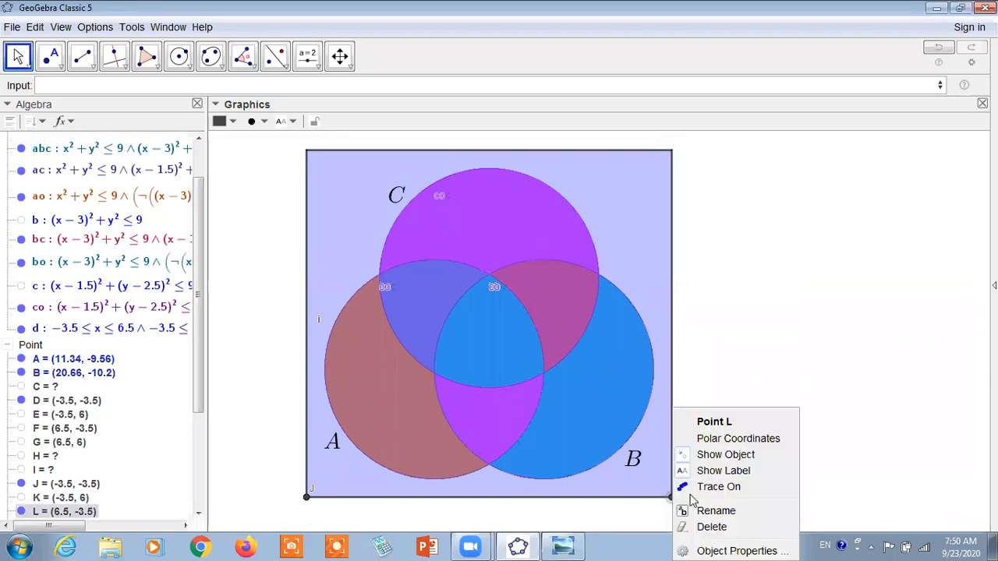
pyautogui.click(711, 455)
pyautogui.click(307, 498)
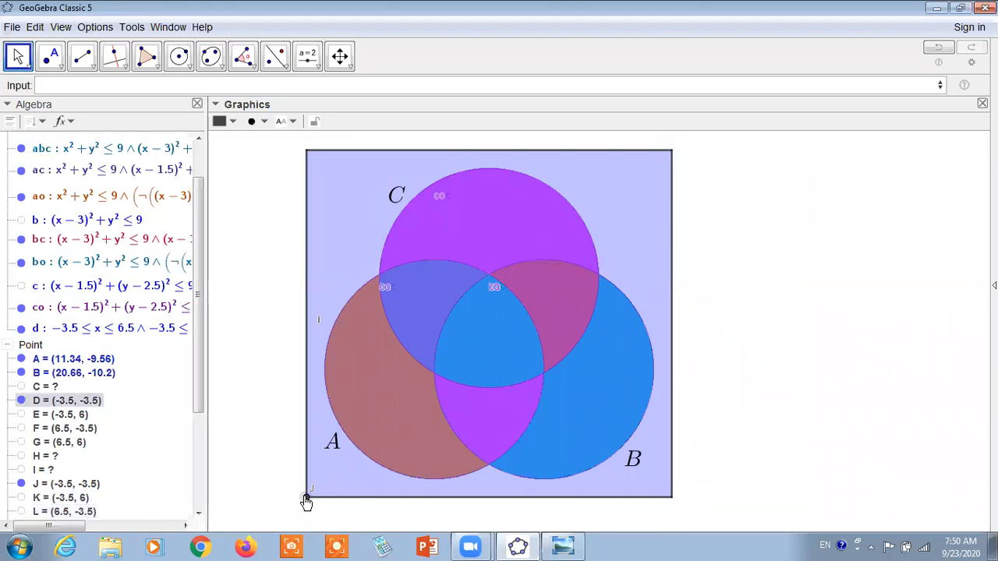
pyautogui.rightClick(307, 498)
pyautogui.click(349, 454)
# - Switch region bc off and on again, and hide the rectangle's shaded inequality d
pyautogui.click(725, 406)
pyautogui.click(460, 251)
pyautogui.click(22, 242)
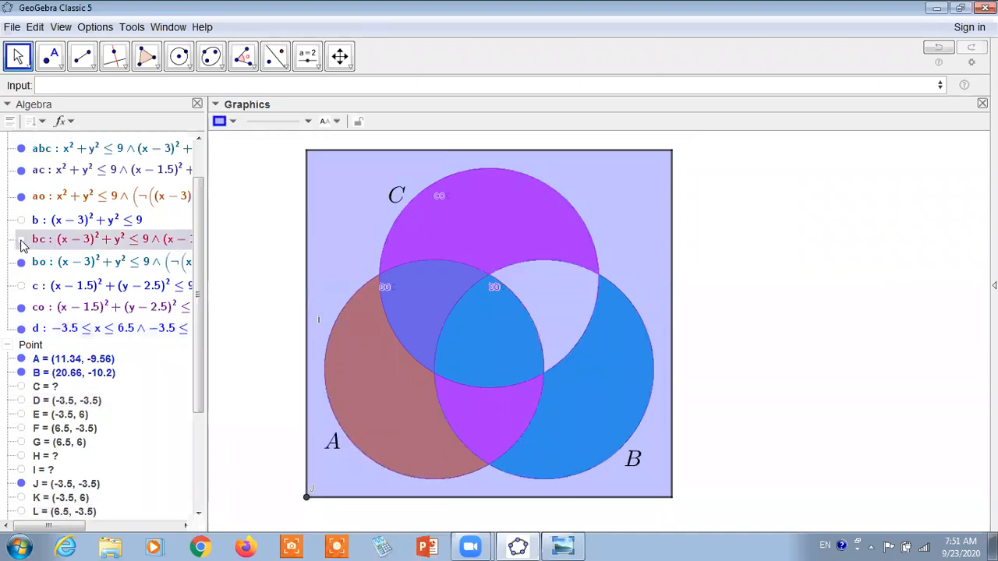
pyautogui.click(21, 240)
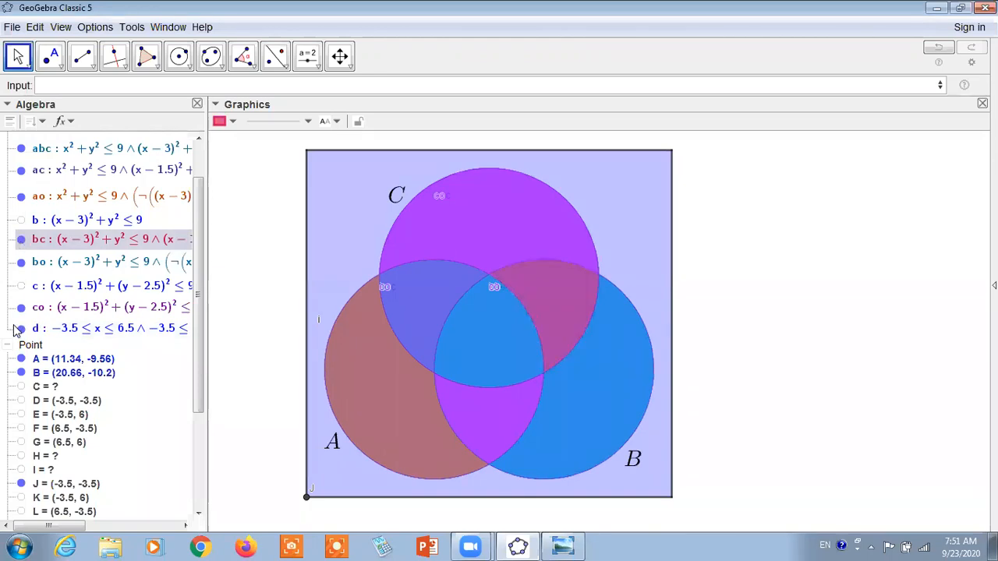
pyautogui.click(21, 329)
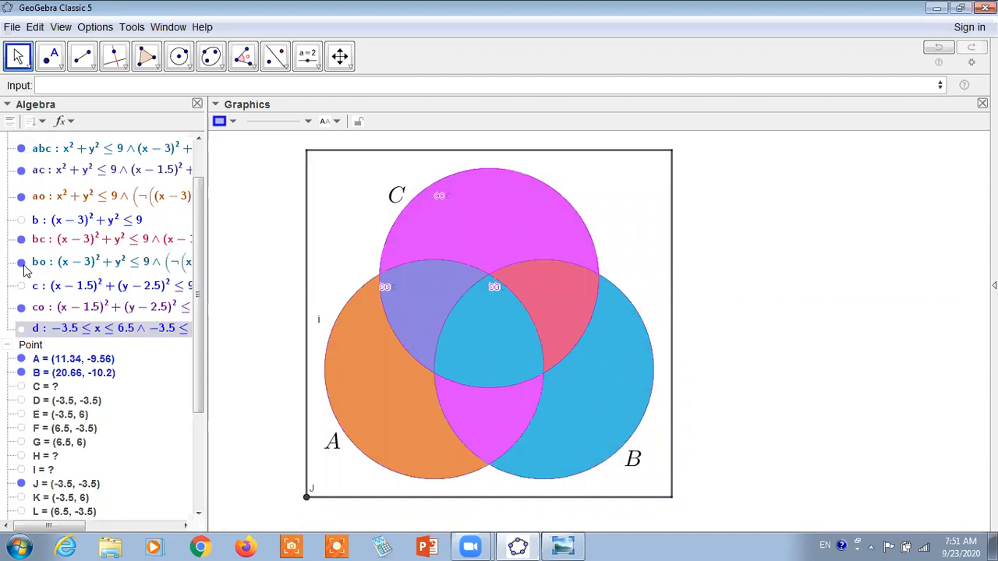
# - Hide the Venn regions bo, bc, ao, ac, abc, co and ab one after another
pyautogui.click(24, 267)
pyautogui.click(21, 263)
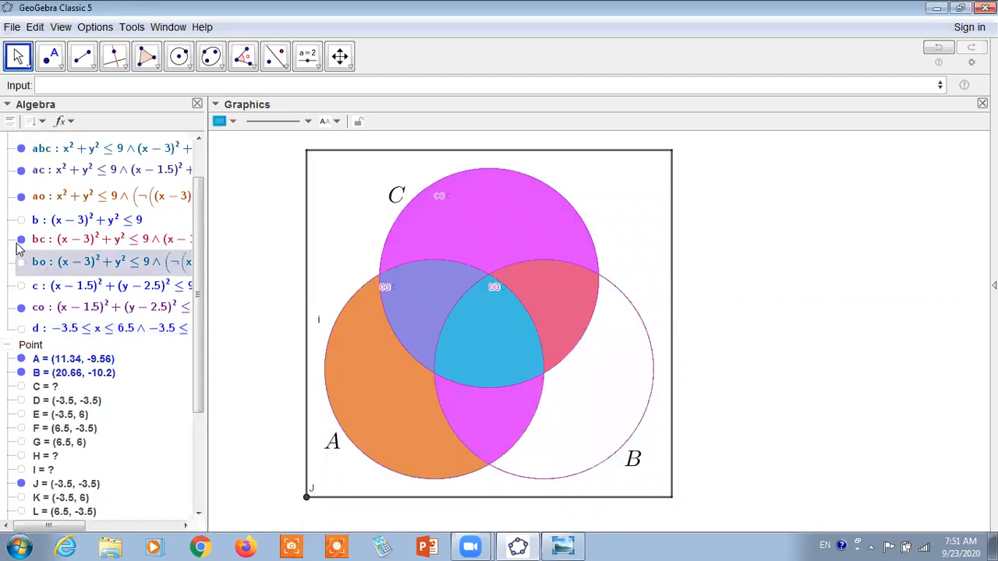
pyautogui.click(21, 239)
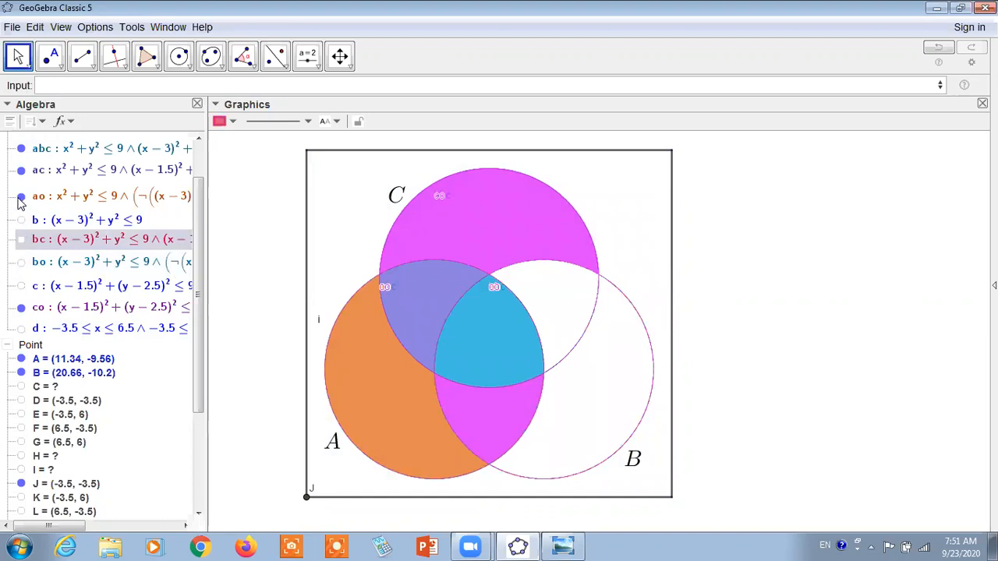
pyautogui.click(22, 196)
pyautogui.click(21, 169)
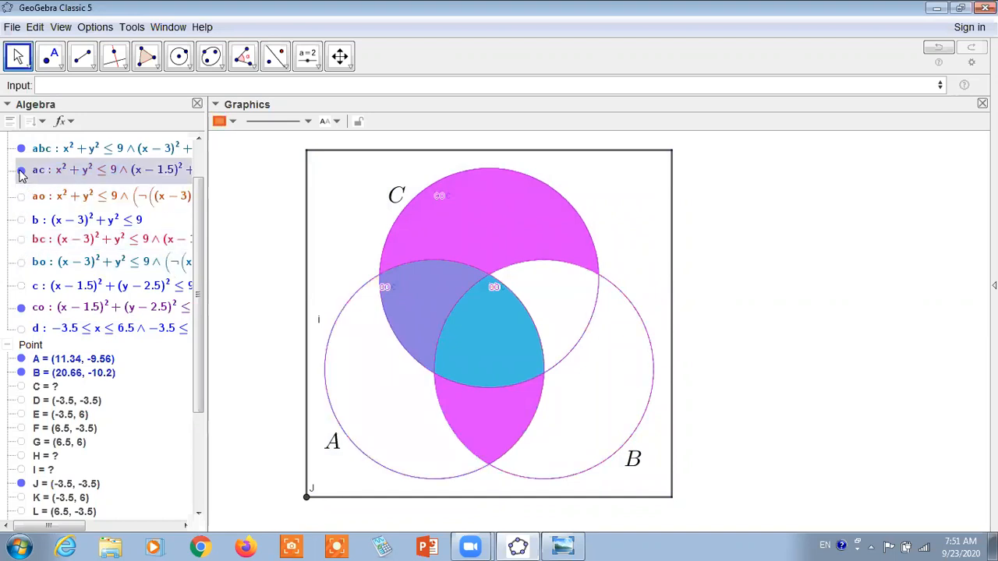
pyautogui.click(22, 149)
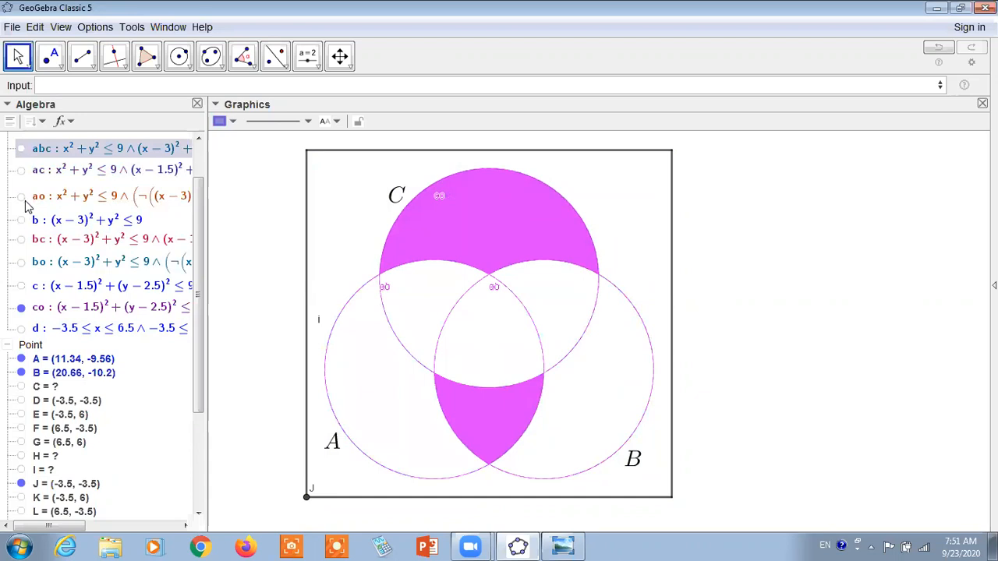
pyautogui.click(22, 309)
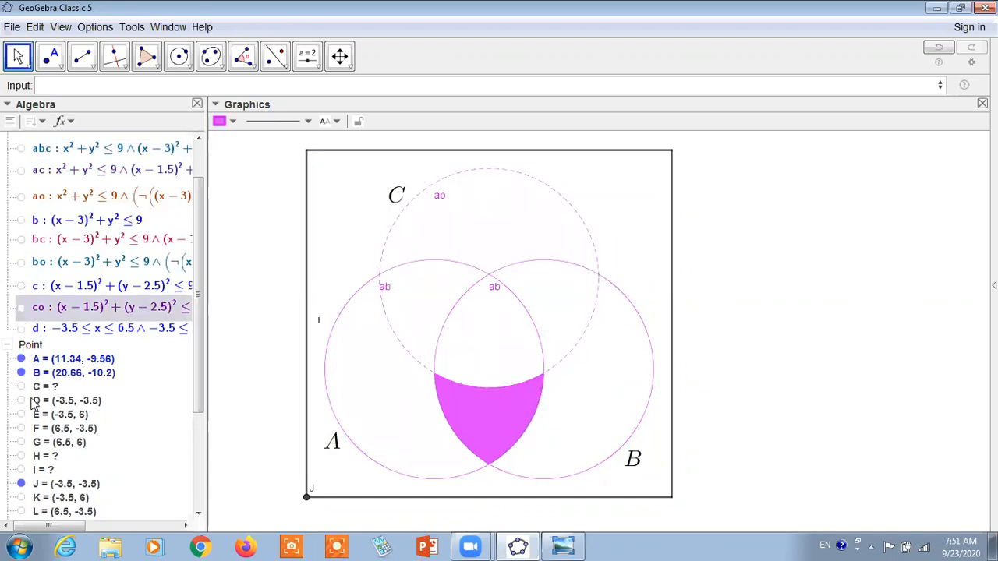
pyautogui.scroll(2, 200, 361)
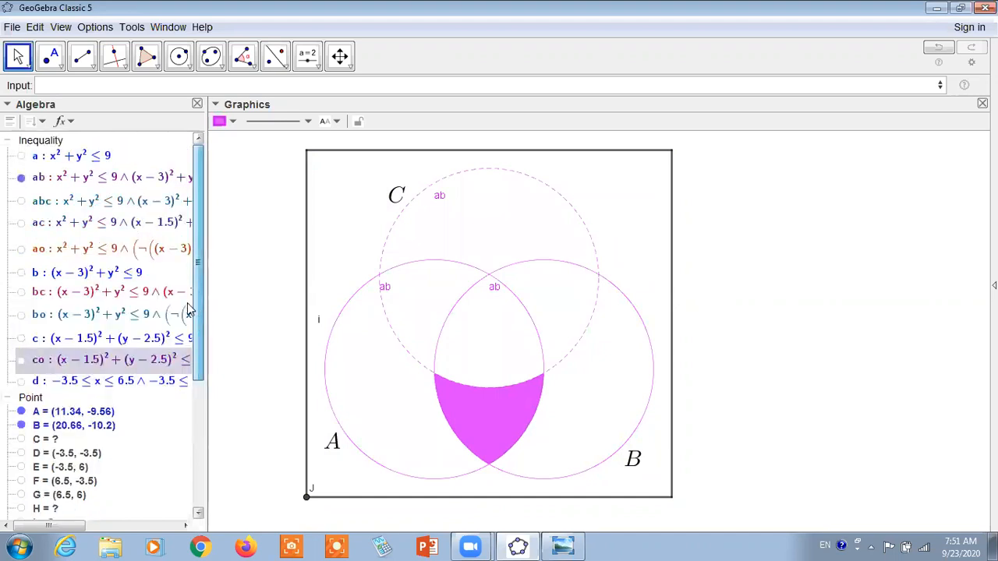
pyautogui.click(21, 178)
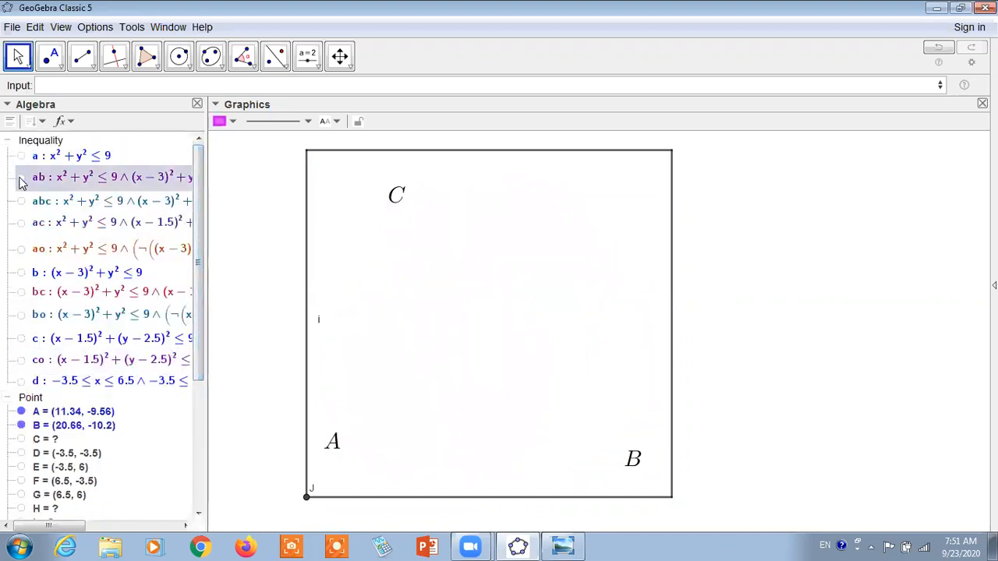
# - Show regions ab, abc, ac, ao, bc and bo again, leaving the full circle b hidden
pyautogui.click(21, 178)
pyautogui.click(21, 201)
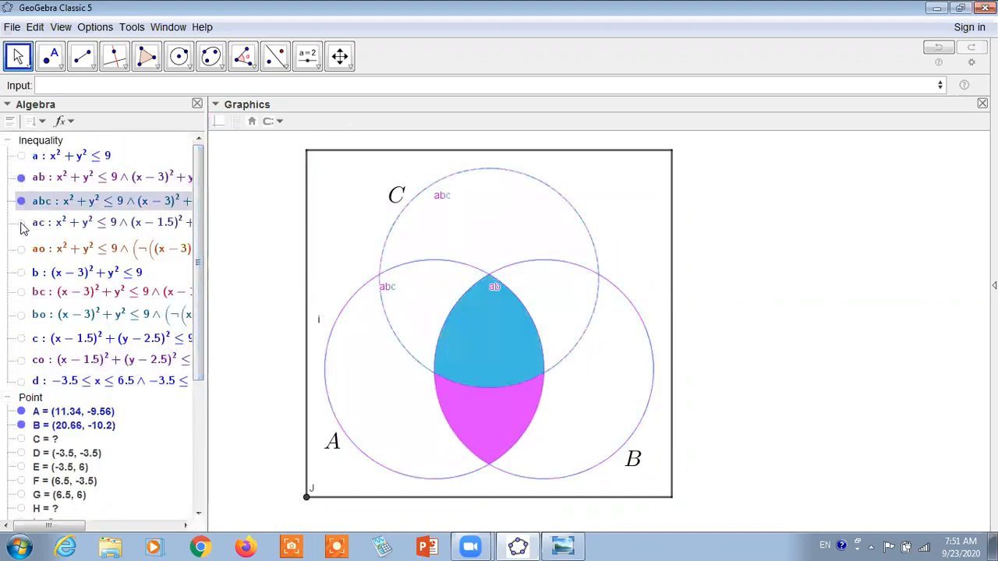
pyautogui.click(21, 223)
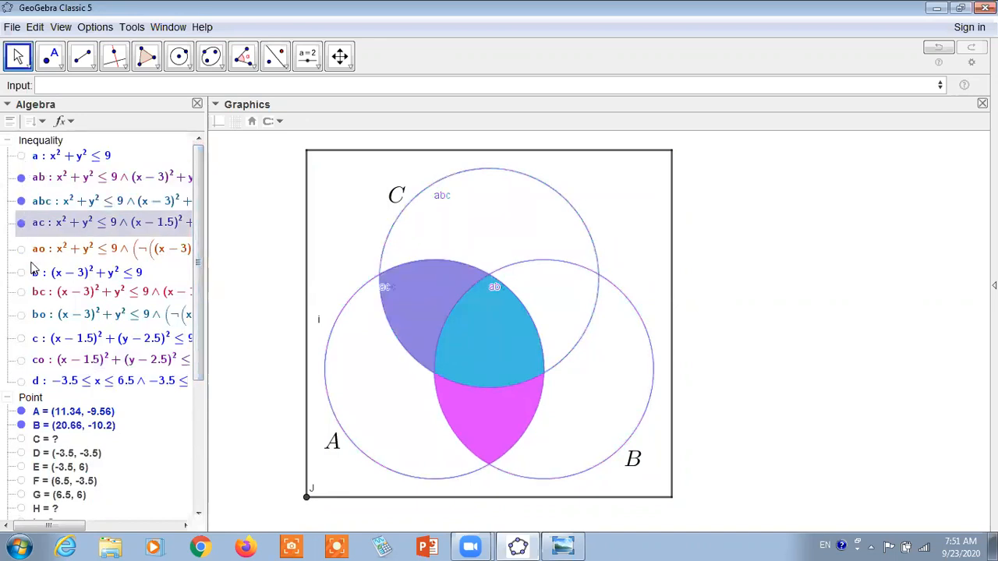
pyautogui.click(21, 249)
pyautogui.click(21, 272)
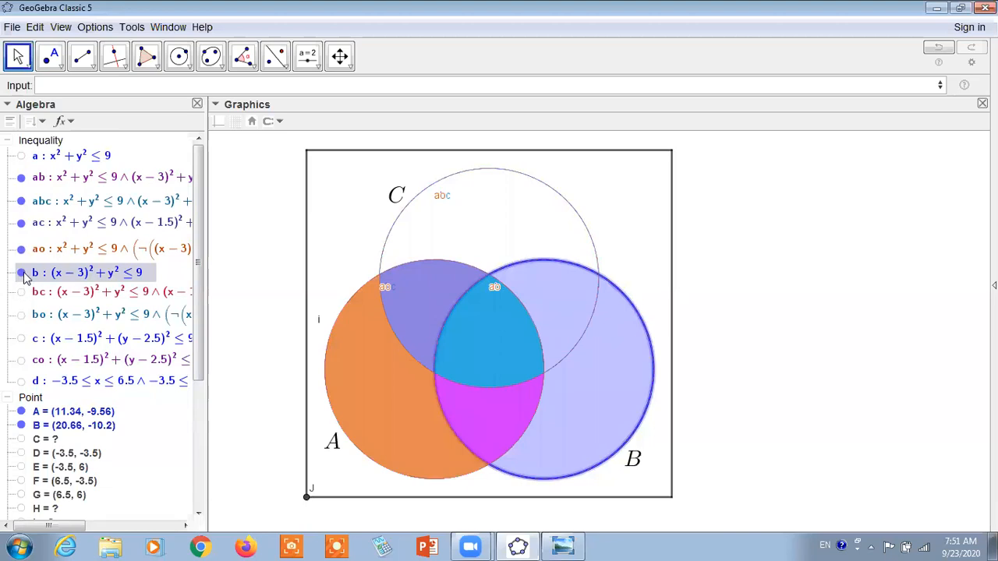
pyautogui.click(21, 273)
pyautogui.click(21, 291)
pyautogui.click(21, 315)
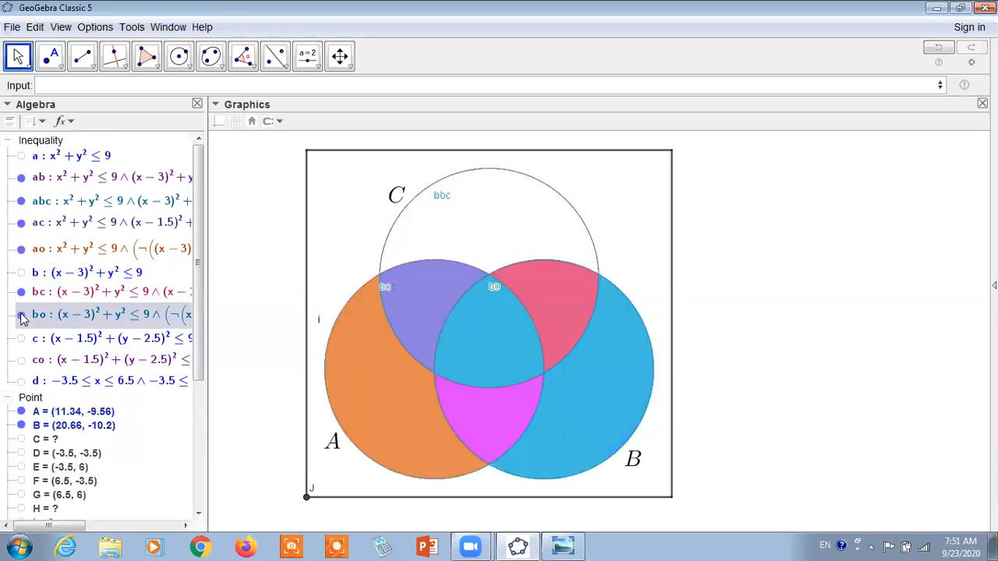
# - Show region co again, leaving the full circle c and the rectangle inequality d hidden
pyautogui.click(21, 338)
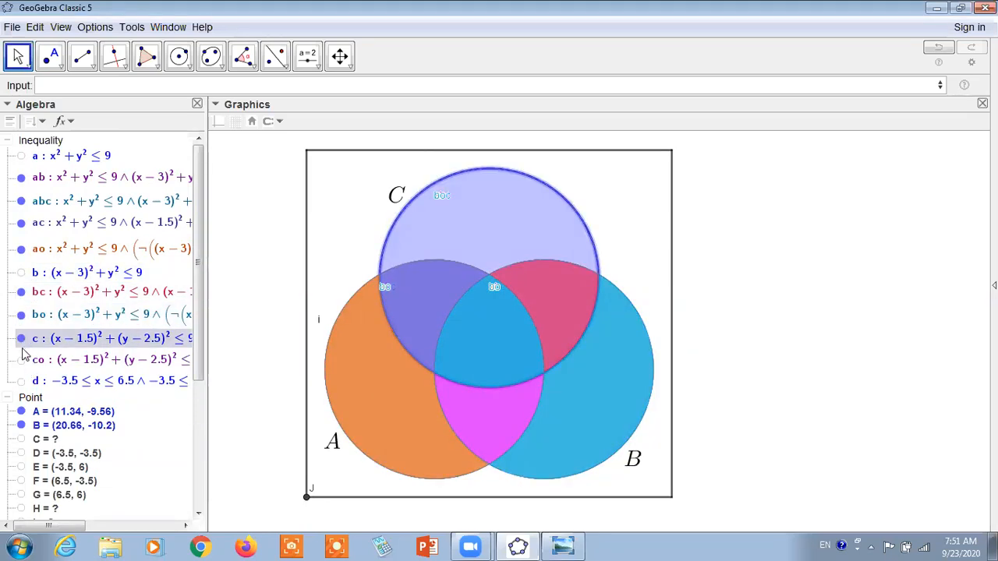
pyautogui.click(21, 339)
pyautogui.click(21, 338)
pyautogui.click(21, 339)
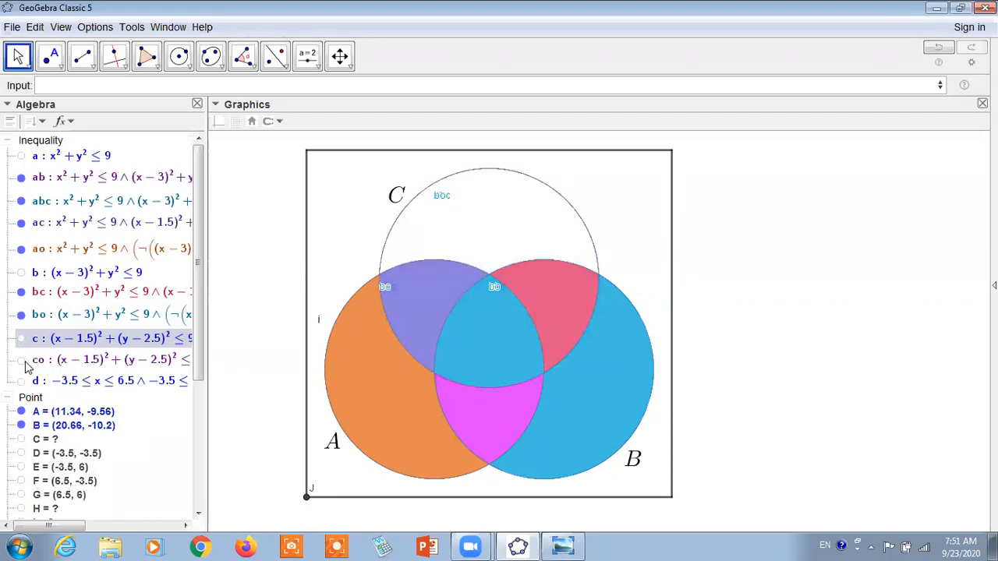
pyautogui.click(21, 360)
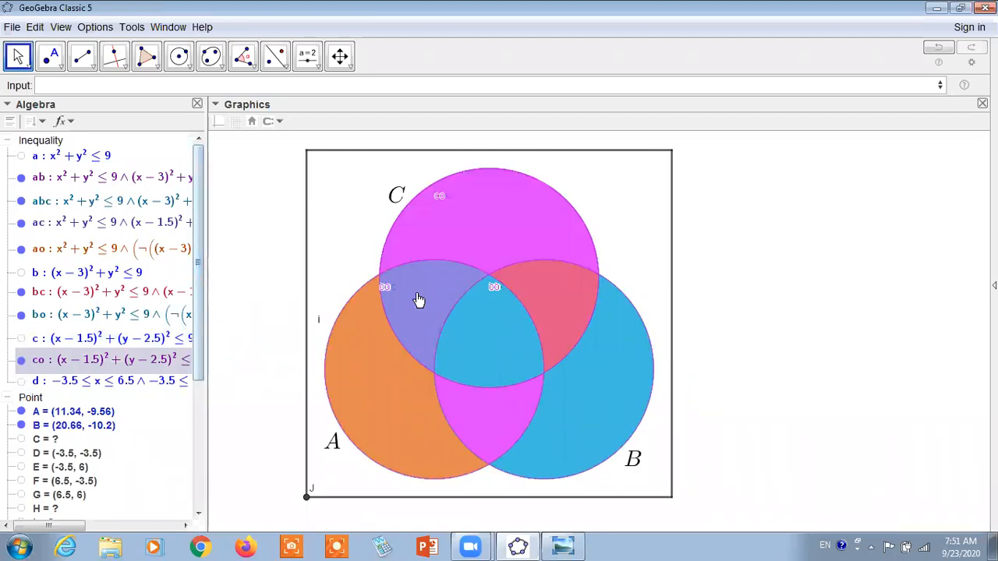
pyautogui.click(21, 381)
pyautogui.click(21, 380)
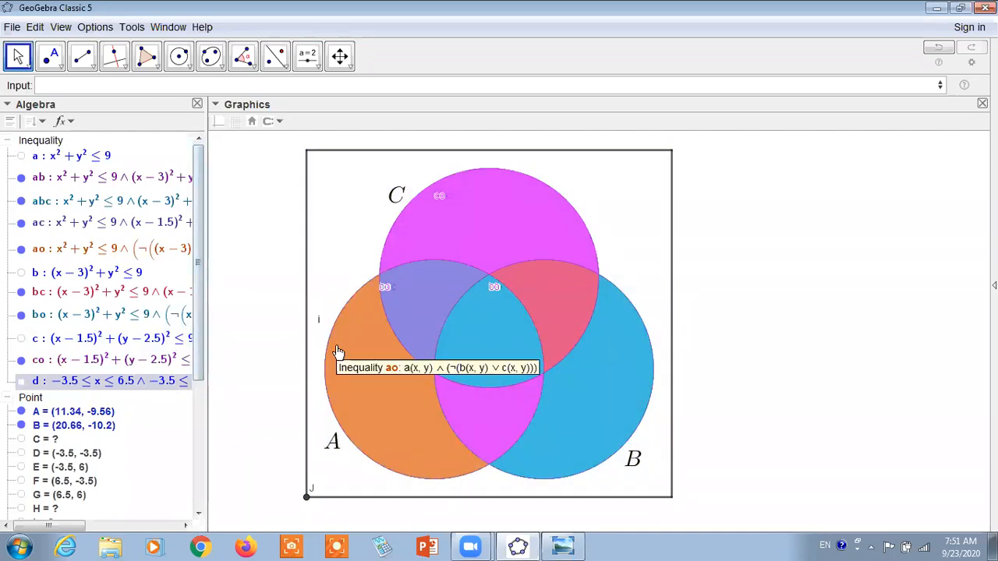
# - Display the grid in the Graphics view and widen the Algebra view so the inequalities show more fully
pyautogui.click(236, 121)
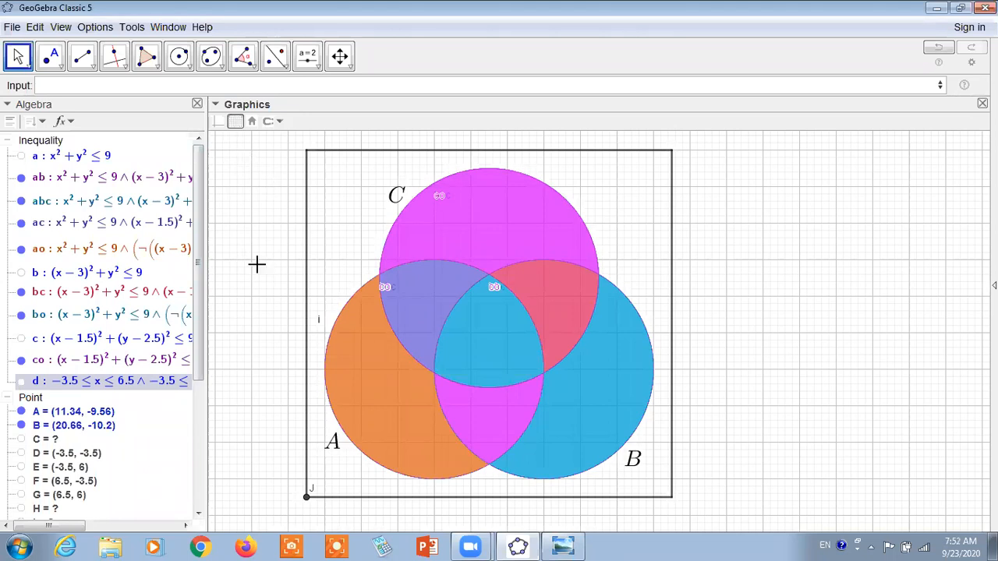
pyautogui.moveTo(204, 368); pyautogui.dragTo(209, 404)
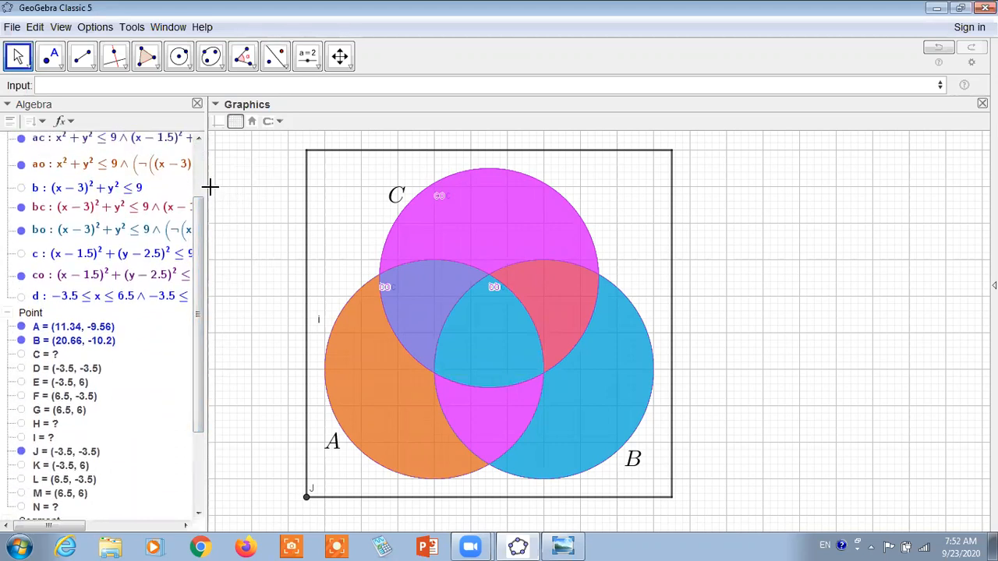
pyautogui.moveTo(209, 187); pyautogui.dragTo(310, 193)
# - Add the boundary of circle A by entering the equation x²+y²=9
pyautogui.click(83, 86)
pyautogui.moveTo(297, 207); pyautogui.dragTo(238, 161)
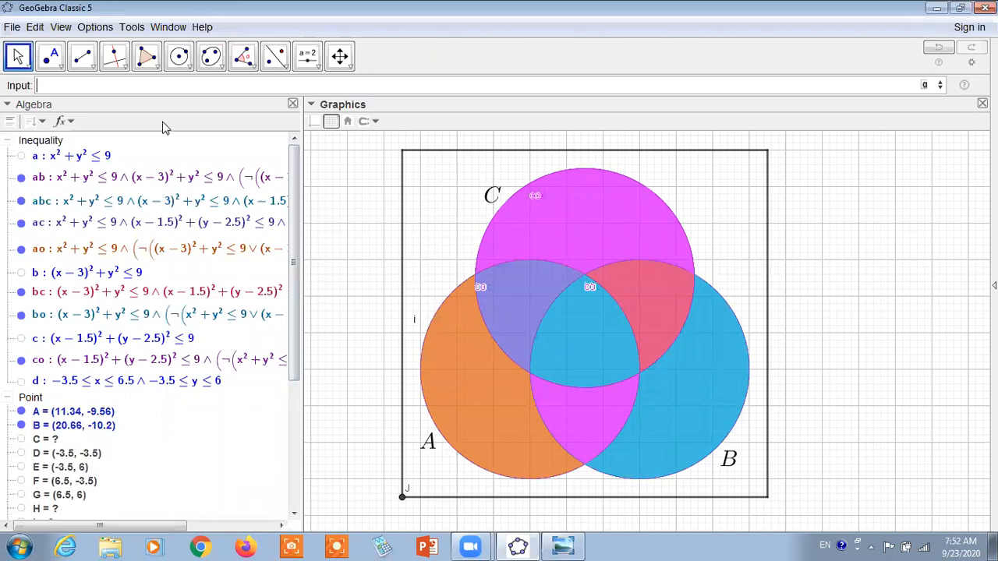
pyautogui.press('Return')
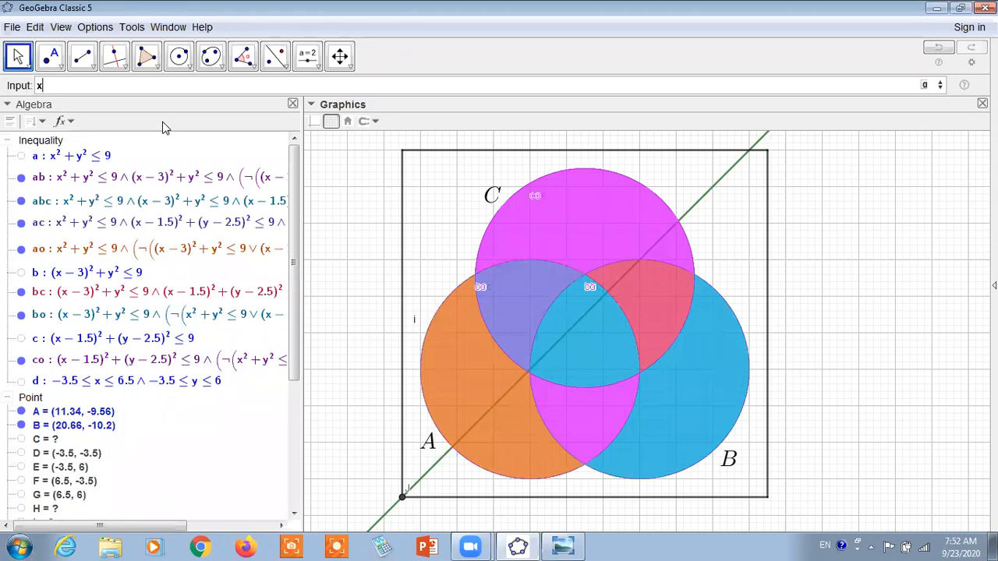
pyautogui.write('^2')
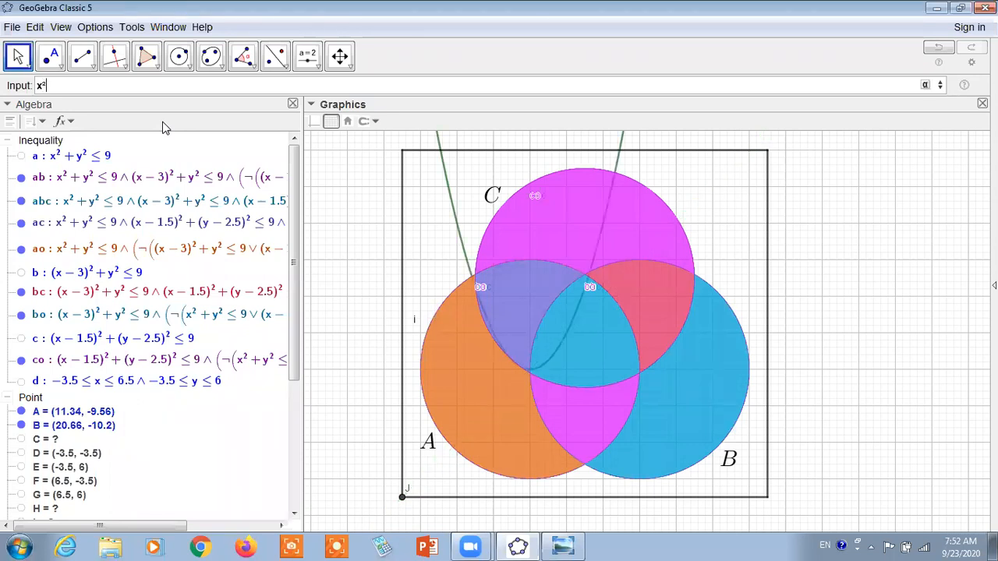
pyautogui.write('+y²')
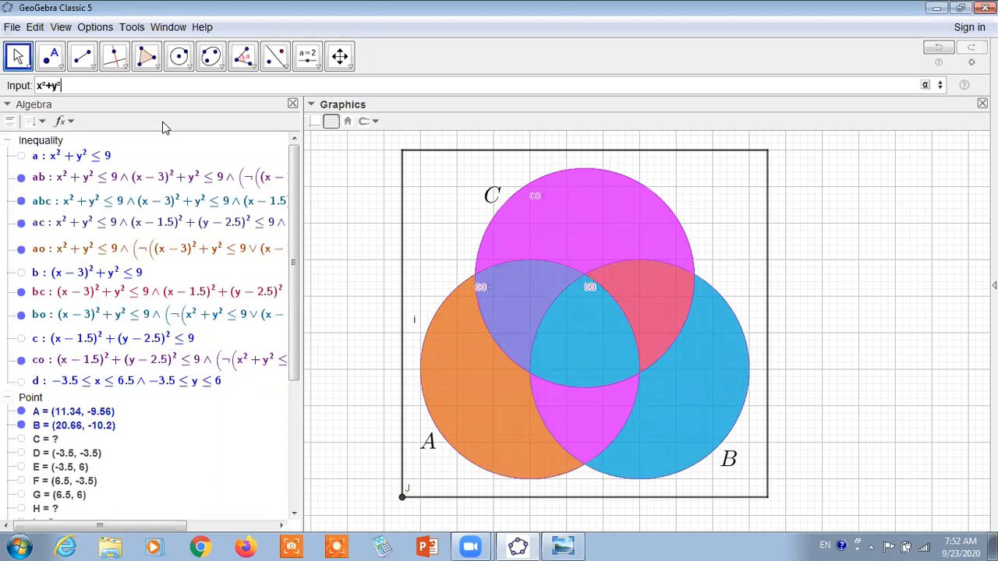
pyautogui.write('^2=9')
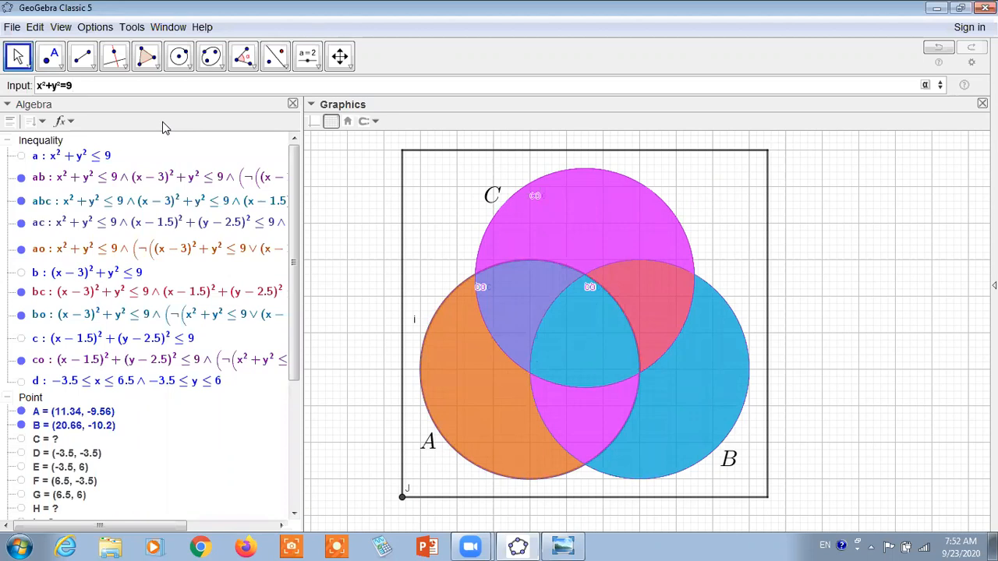
pyautogui.press('Return')
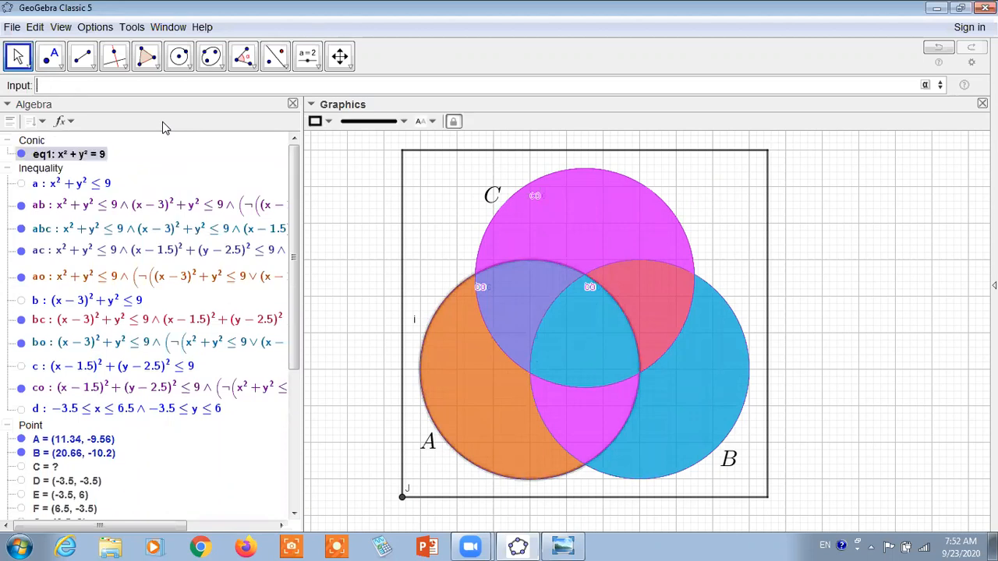
# - Hide regions ab, abc, ac, ao, bc, bo and co to check the outline of circle A on its own
pyautogui.click(22, 206)
pyautogui.click(21, 228)
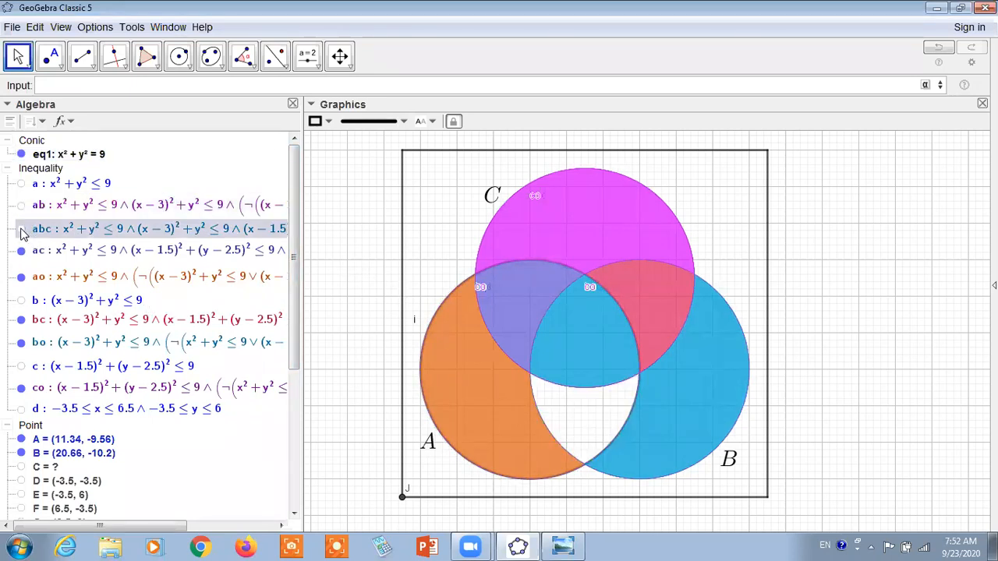
pyautogui.click(21, 250)
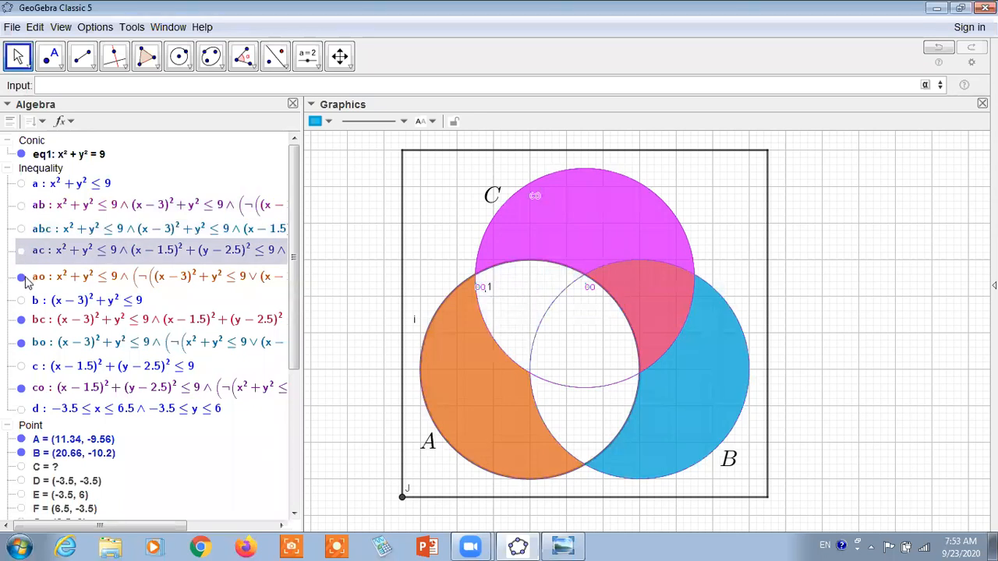
pyautogui.click(21, 278)
pyautogui.click(21, 320)
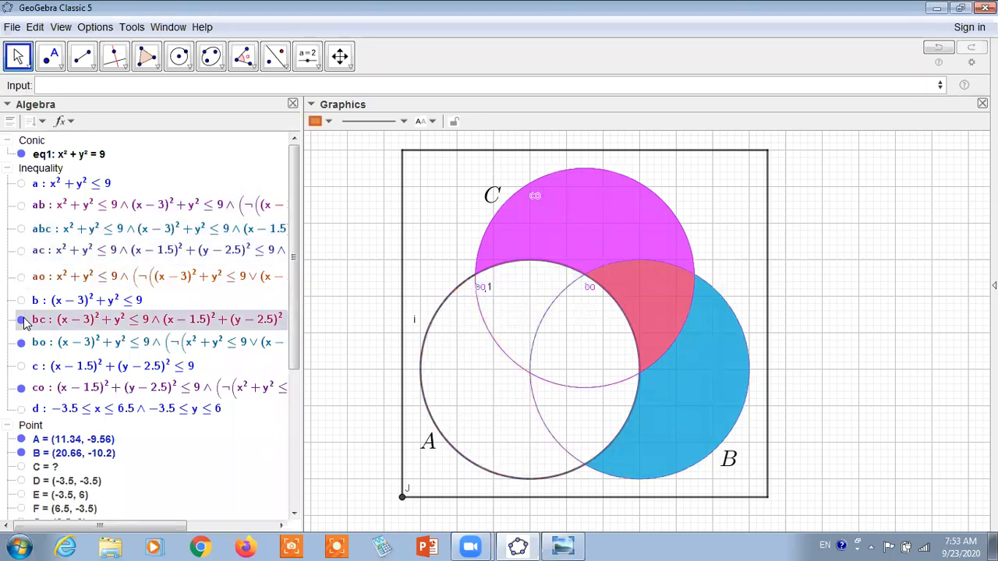
pyautogui.click(21, 343)
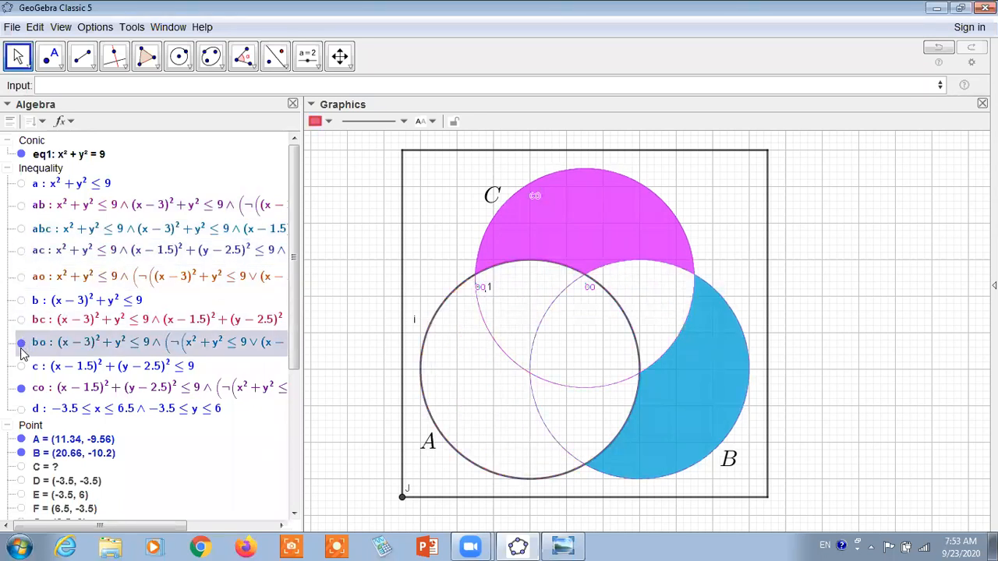
pyautogui.click(21, 388)
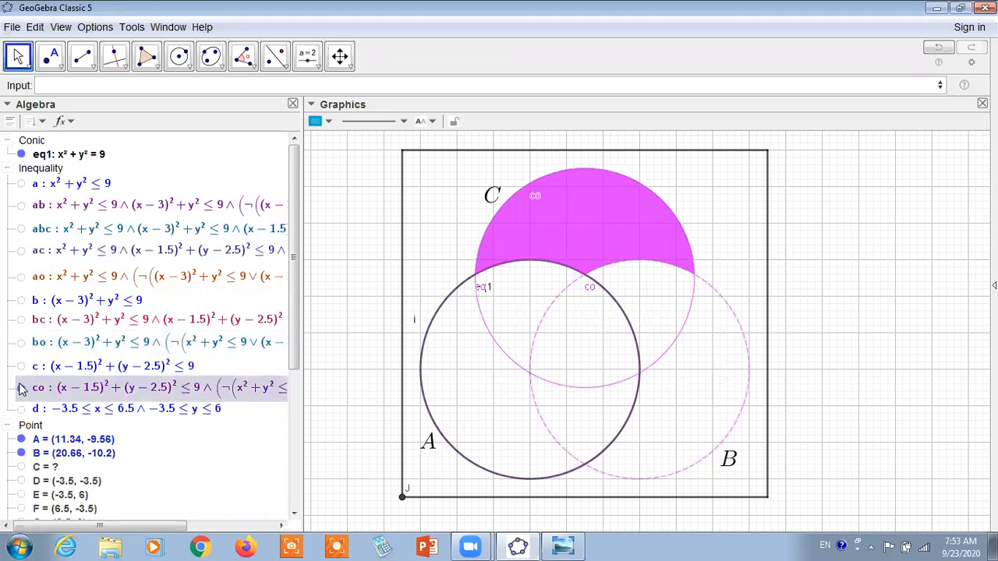
pyautogui.click(21, 388)
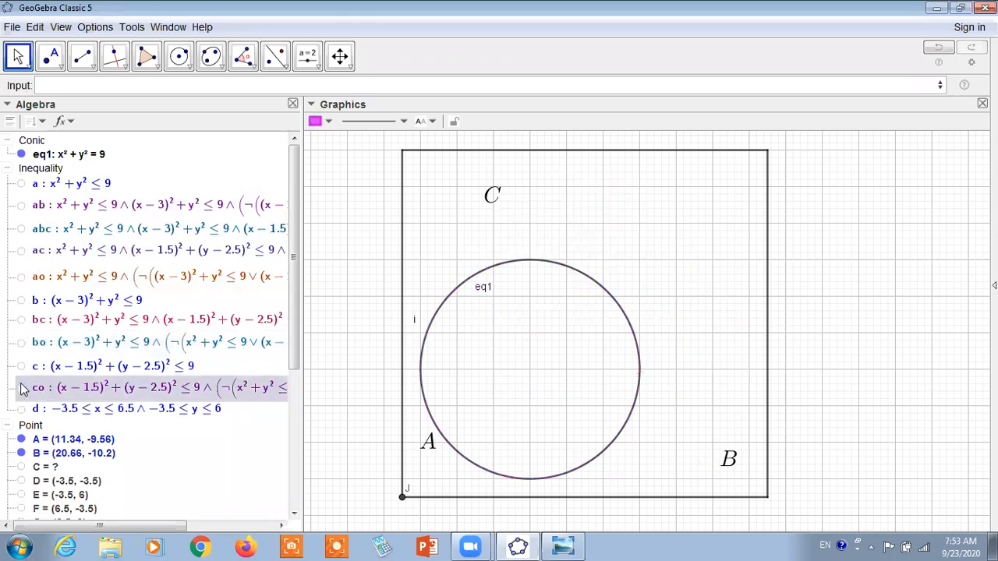
# - Show regions co, bo, bc, ao, ac, abc and ab again, keeping the full circle b hidden
pyautogui.click(21, 388)
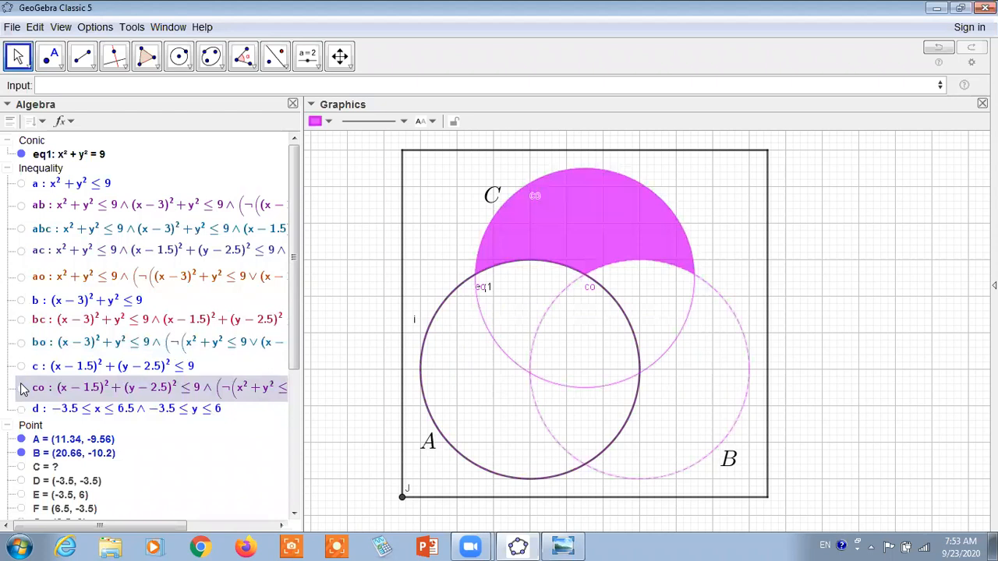
pyautogui.click(21, 343)
pyautogui.click(22, 320)
pyautogui.click(21, 300)
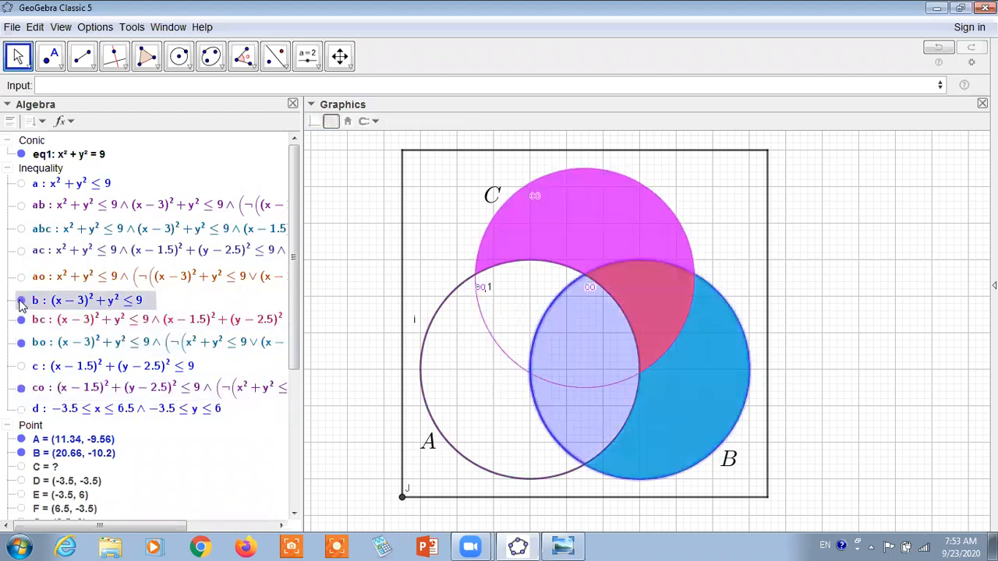
pyautogui.click(21, 300)
pyautogui.click(22, 276)
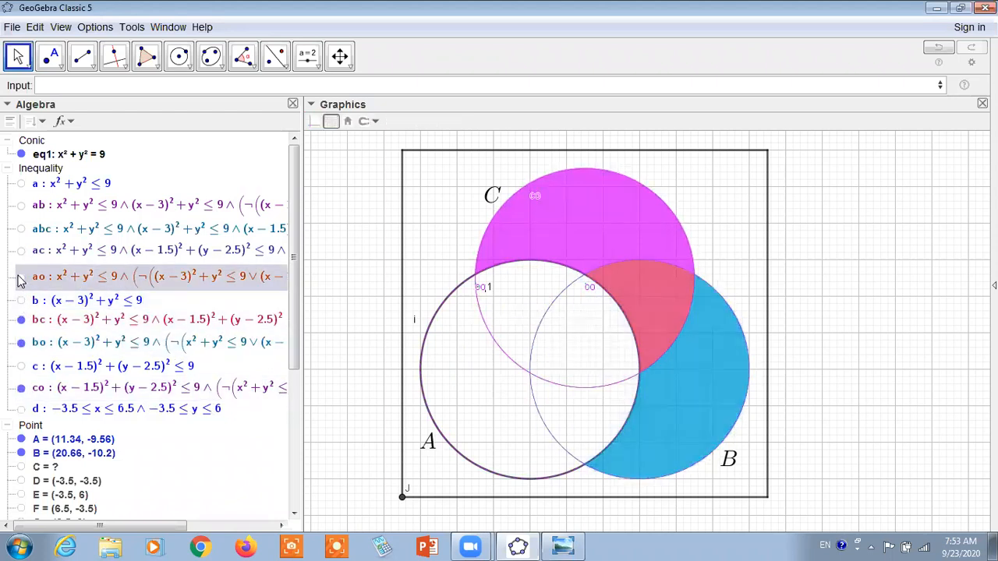
pyautogui.click(21, 250)
pyautogui.click(21, 229)
pyautogui.click(21, 205)
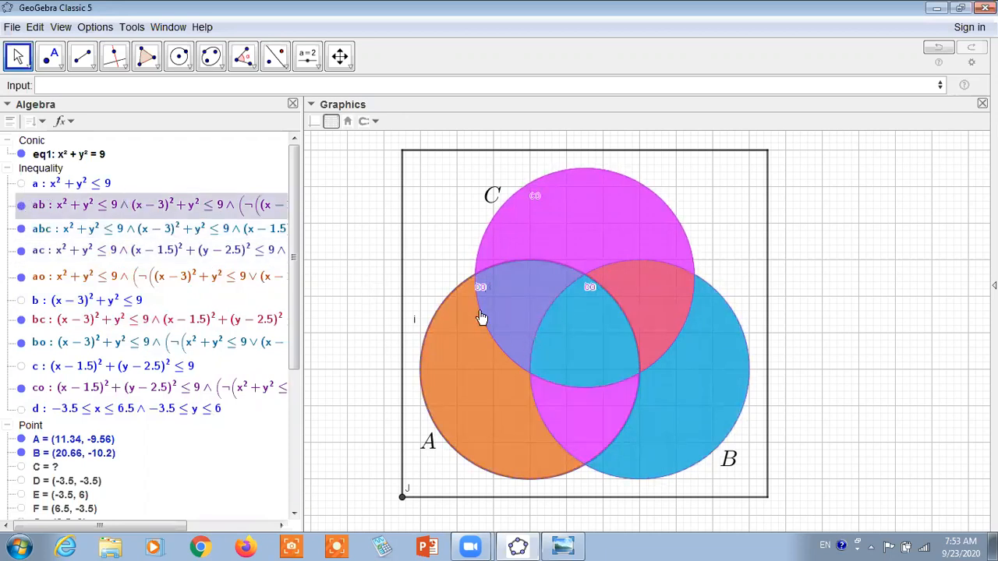
# - Hide the labels of circle A's outline eq1 and of region bo
pyautogui.click(64, 161)
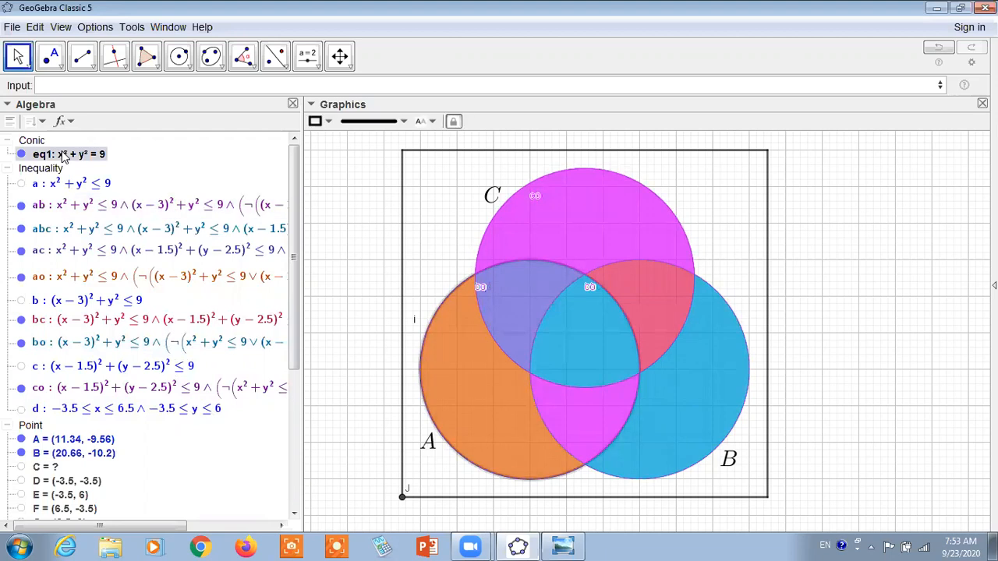
pyautogui.rightClick(64, 162)
pyautogui.click(116, 245)
pyautogui.click(57, 218)
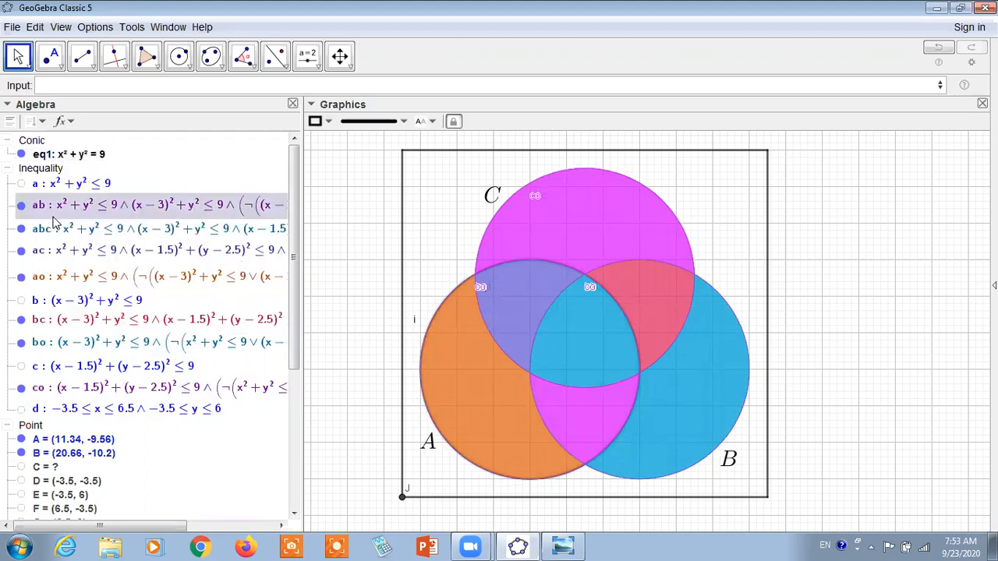
pyautogui.click(56, 281)
pyautogui.click(58, 302)
pyautogui.click(60, 323)
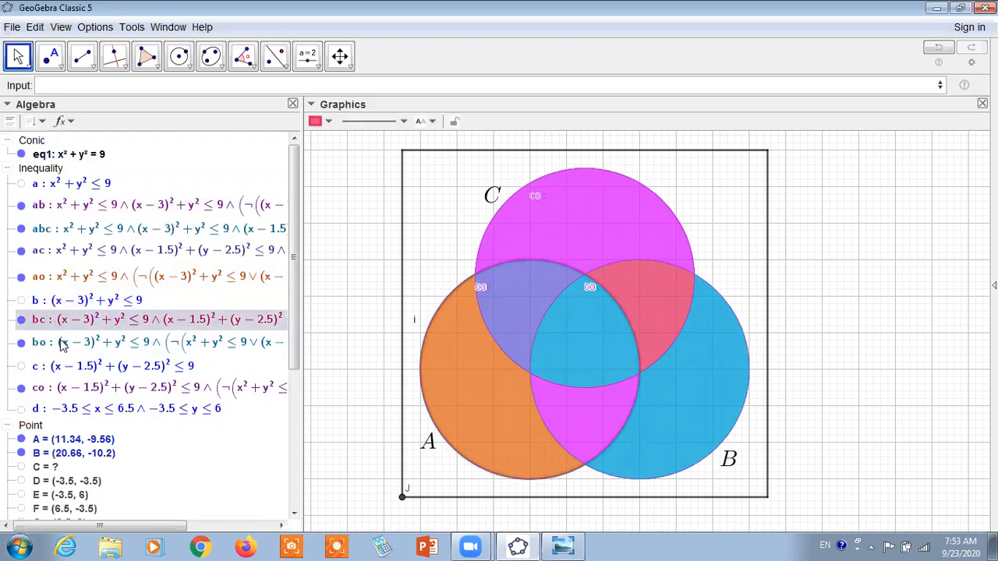
pyautogui.click(64, 347)
pyautogui.rightClick(64, 347)
pyautogui.click(131, 396)
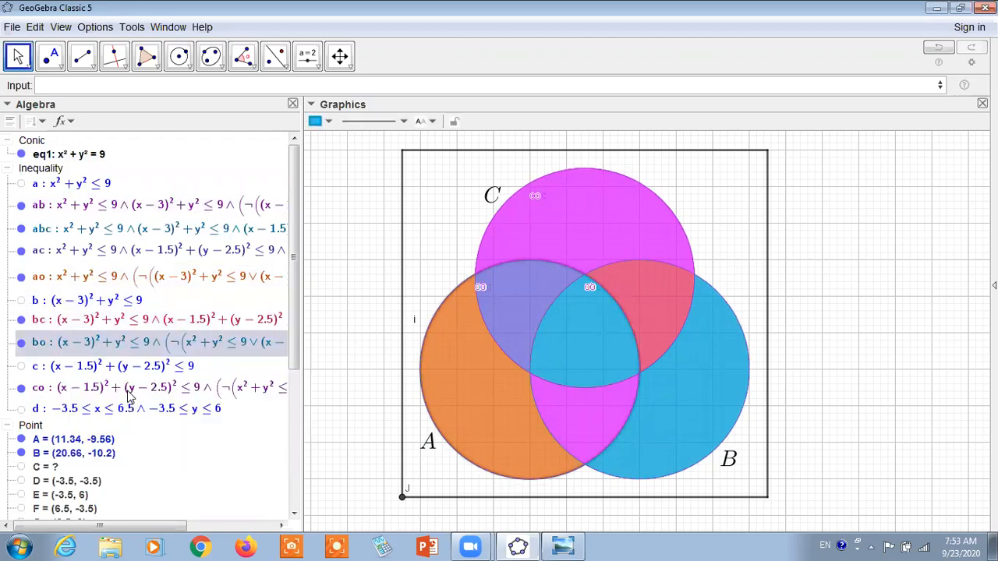
# - Hide the labels of regions ao, co and bc
pyautogui.click(67, 283)
pyautogui.rightClick(67, 282)
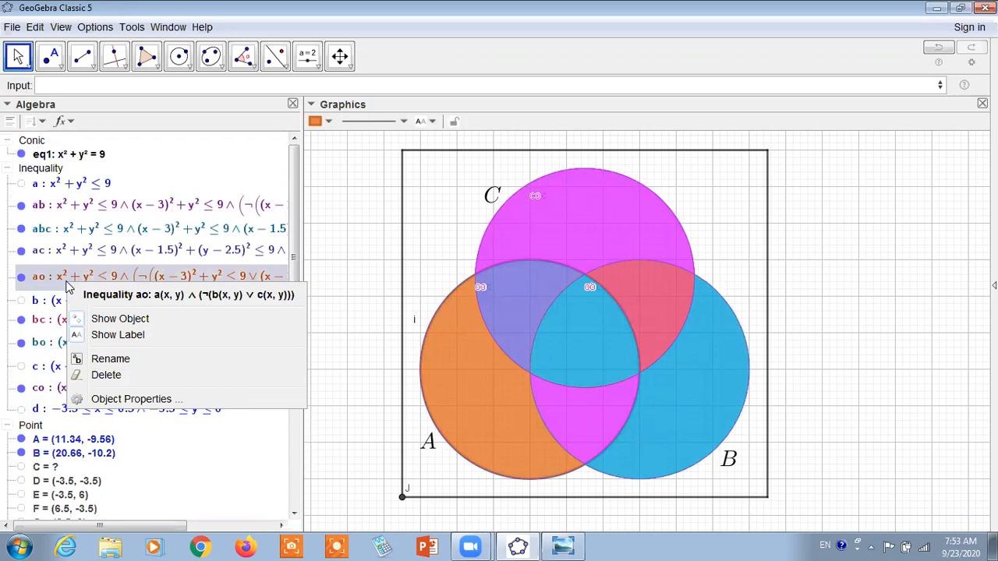
pyautogui.click(111, 341)
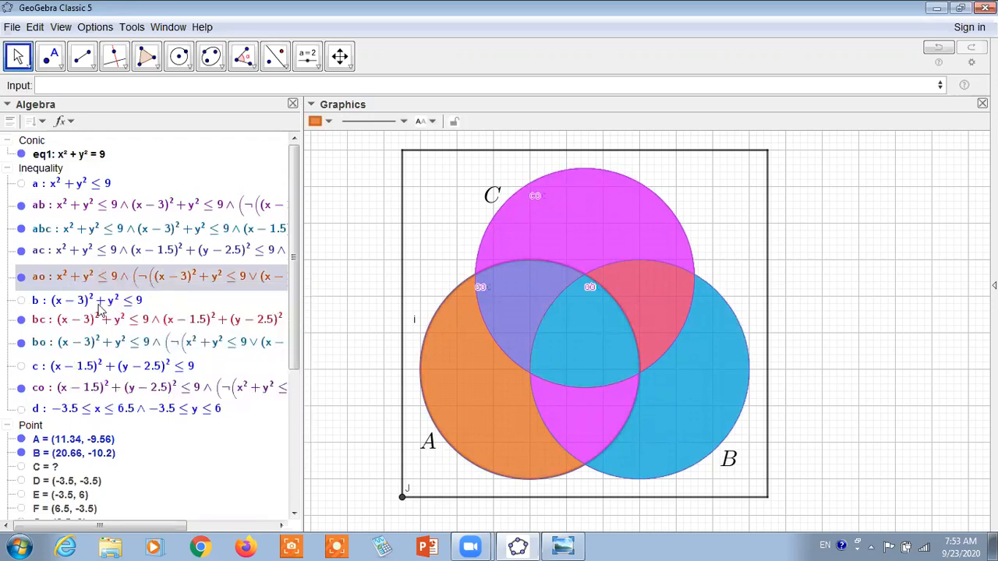
pyautogui.click(54, 389)
pyautogui.rightClick(56, 391)
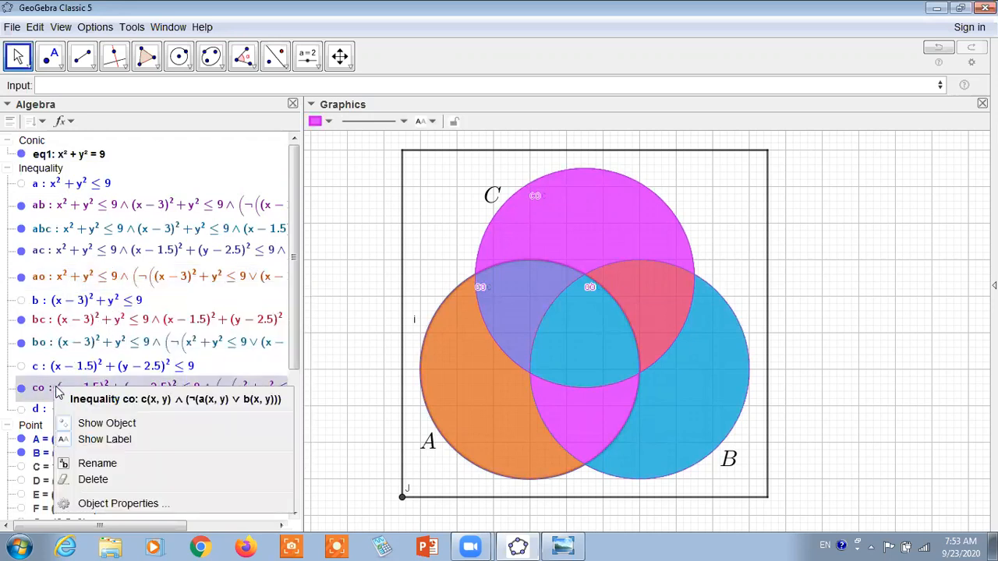
pyautogui.click(114, 439)
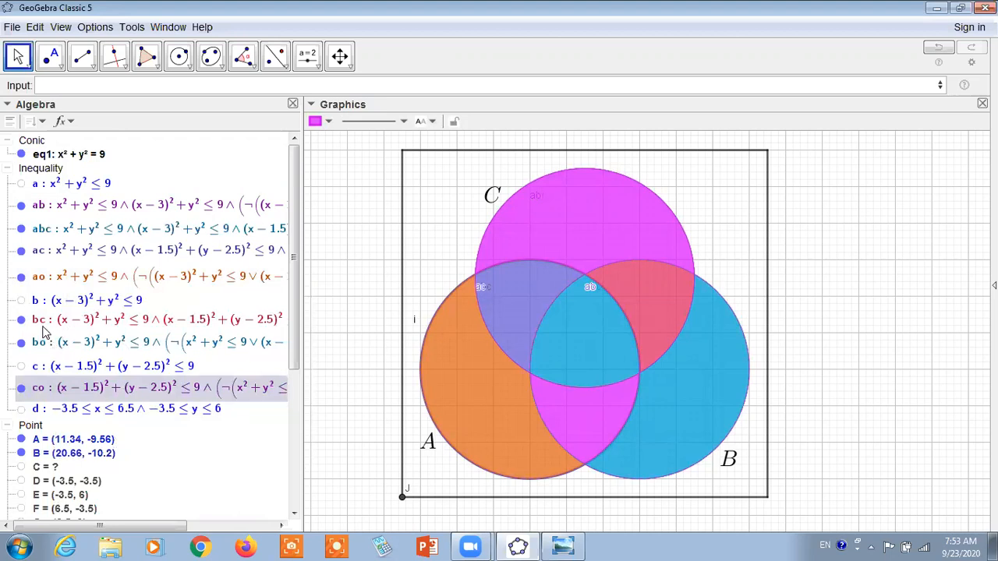
pyautogui.click(43, 327)
pyautogui.rightClick(45, 330)
pyautogui.click(86, 379)
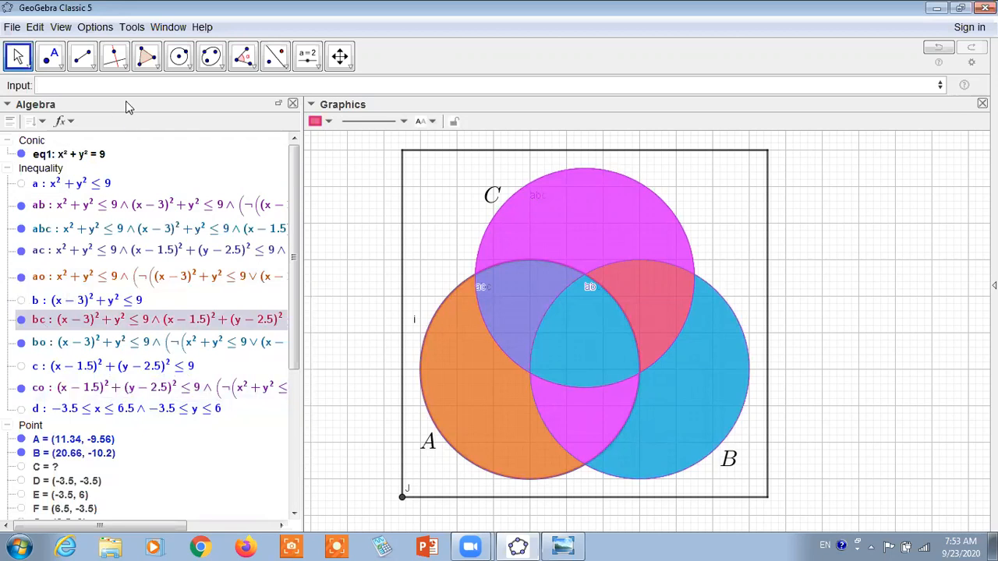
# - Add the boundary of circle B by entering the equation (x-3)²+y²=9
pyautogui.write('(x')
pyautogui.write('-3')
pyautogui.write(')^2+')
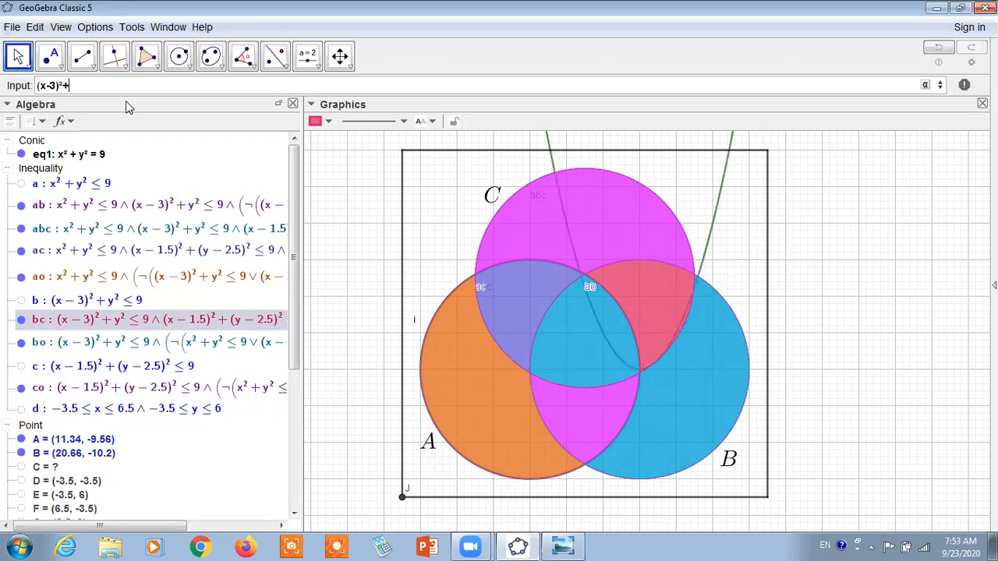
pyautogui.write('y')
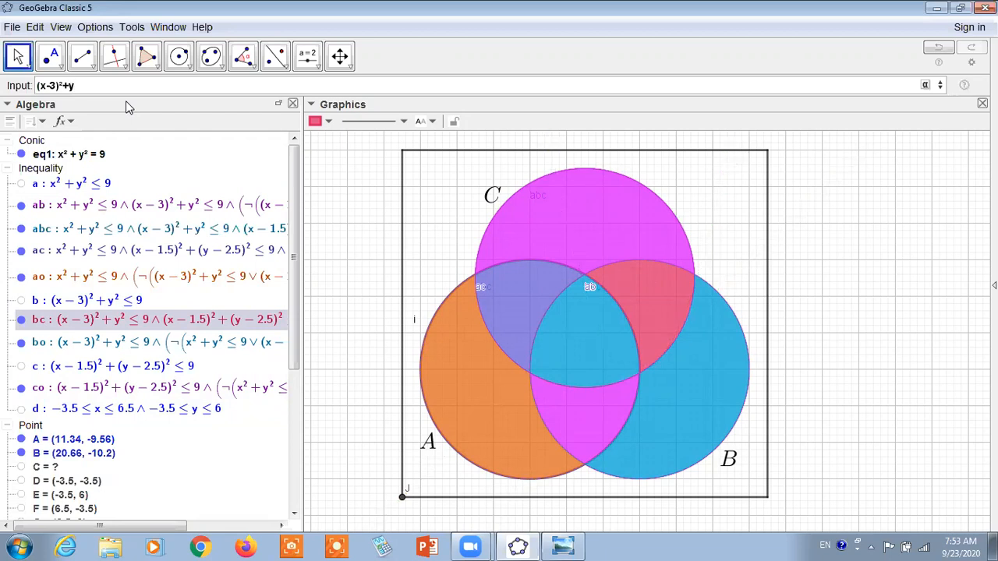
pyautogui.write('^2=')
pyautogui.write('9')
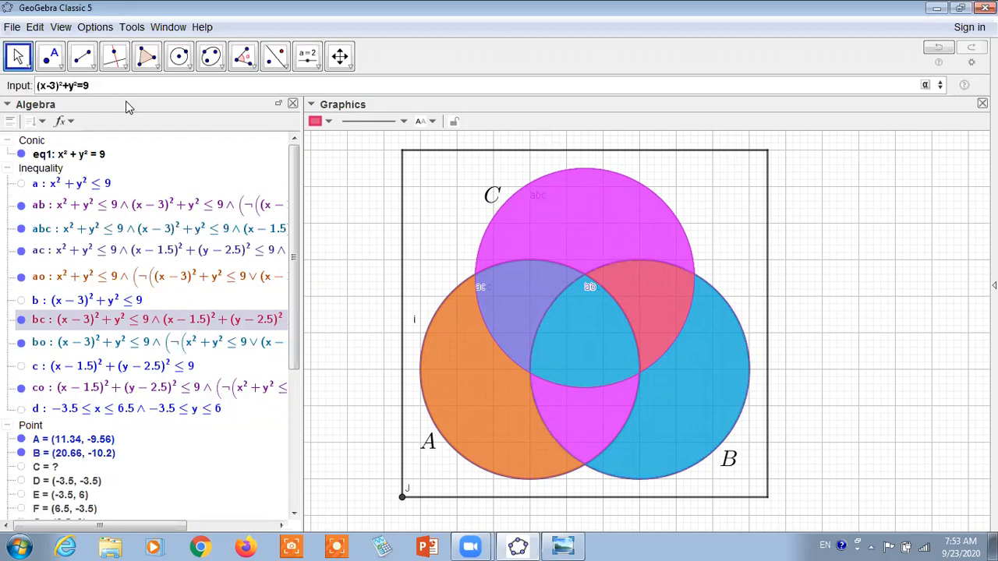
pyautogui.press('Return')
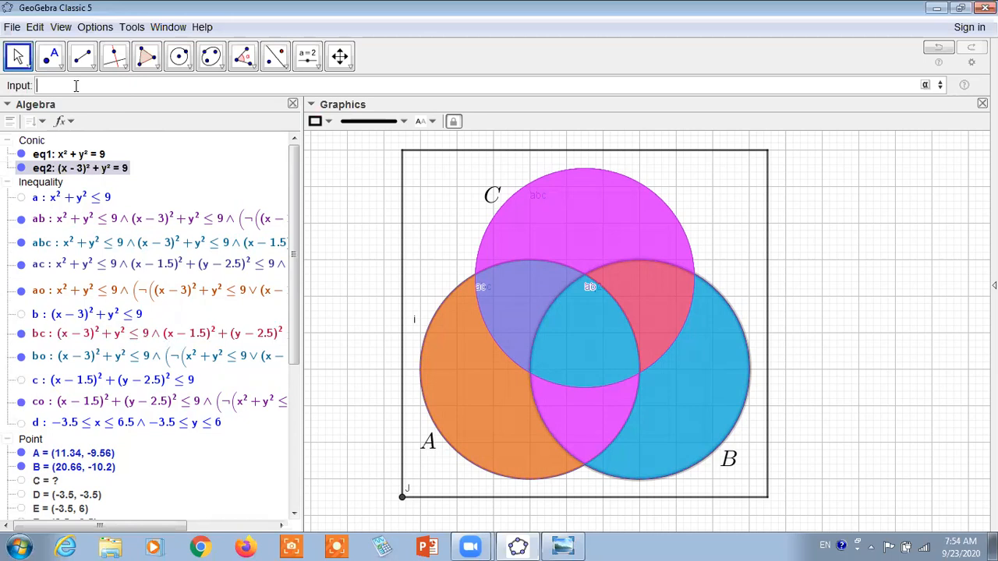
# - Add the boundary of circle C by entering the equation (x-1.5)²+(y-2.5)²=9
pyautogui.write('(')
pyautogui.write('x-1')
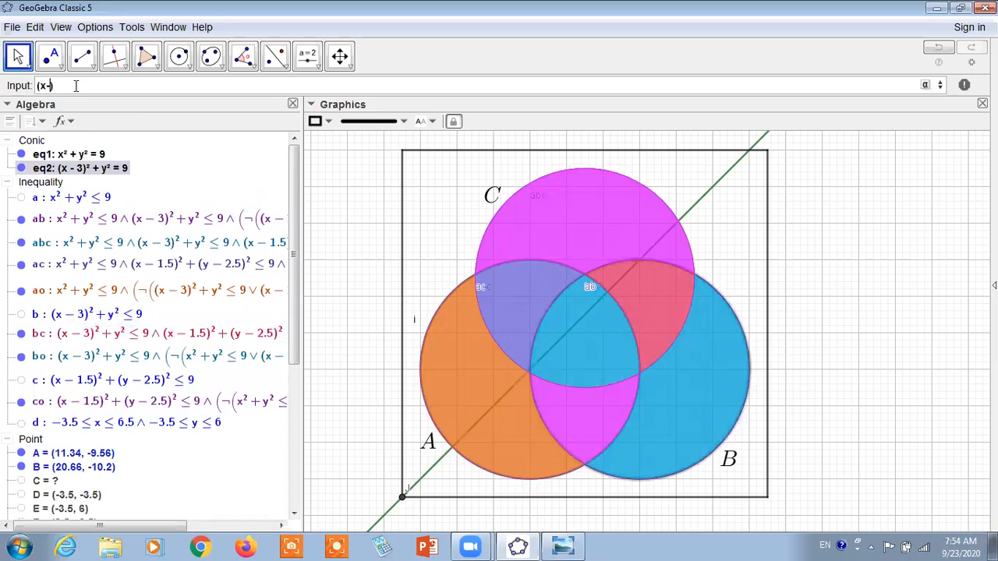
pyautogui.write('.5')
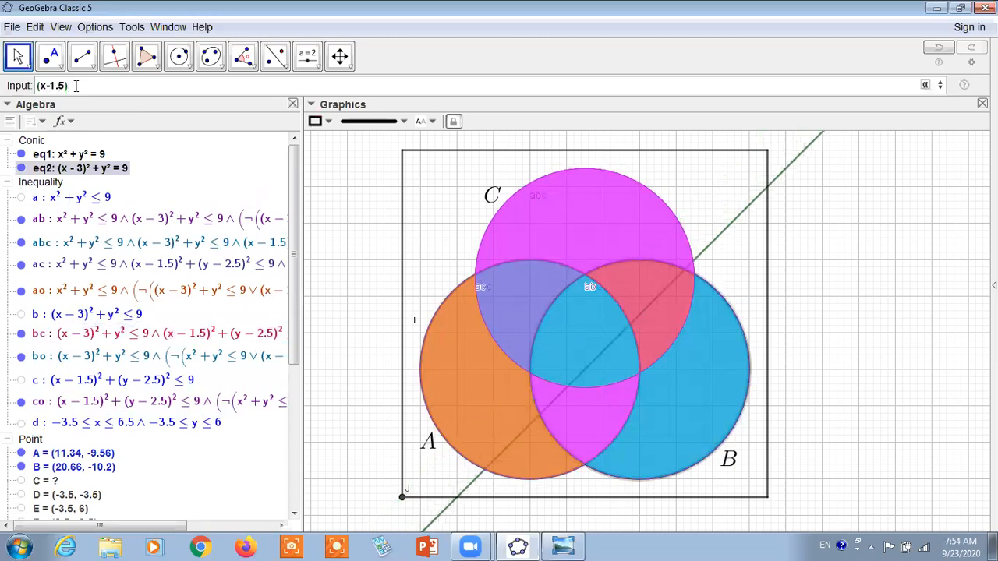
pyautogui.write('^2')
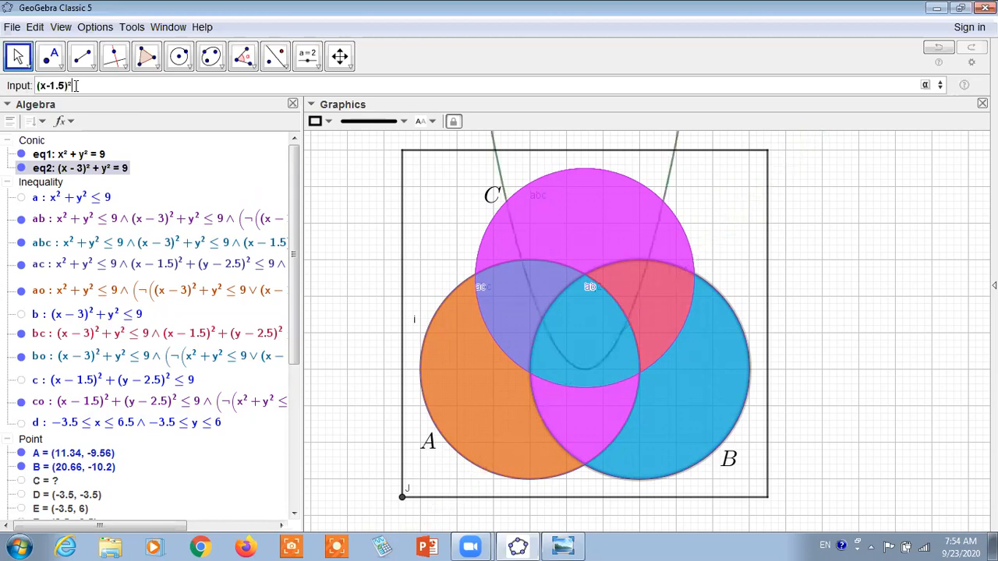
pyautogui.write('+(y-')
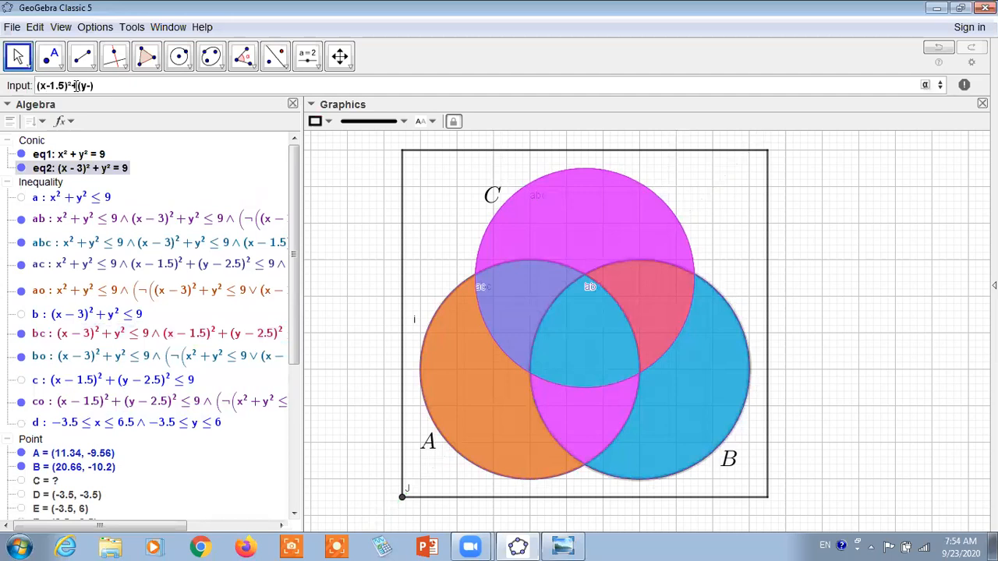
pyautogui.write('2.')
pyautogui.press('BackSpace')
pyautogui.write('²=9')
pyautogui.press('Return')
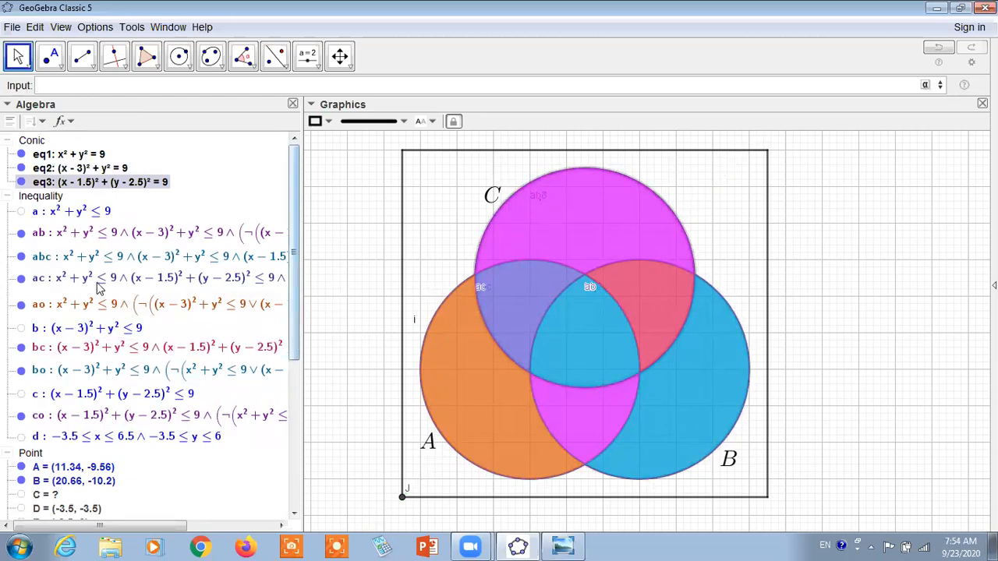
# - Hide the coloured regions ab, abc, ac, ao, bc, bo and co, leaving only the three circle outlines
pyautogui.click(21, 232)
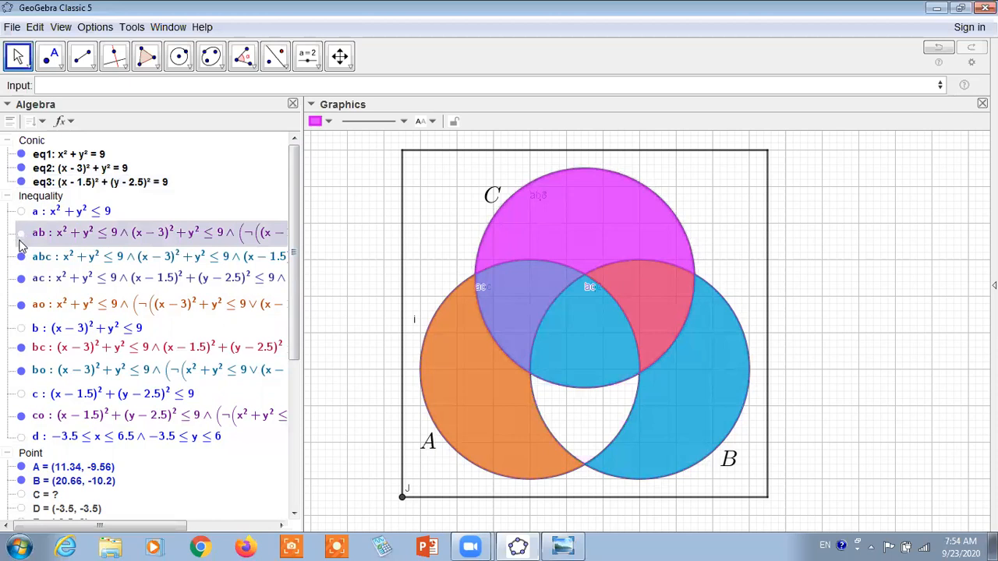
pyautogui.click(21, 256)
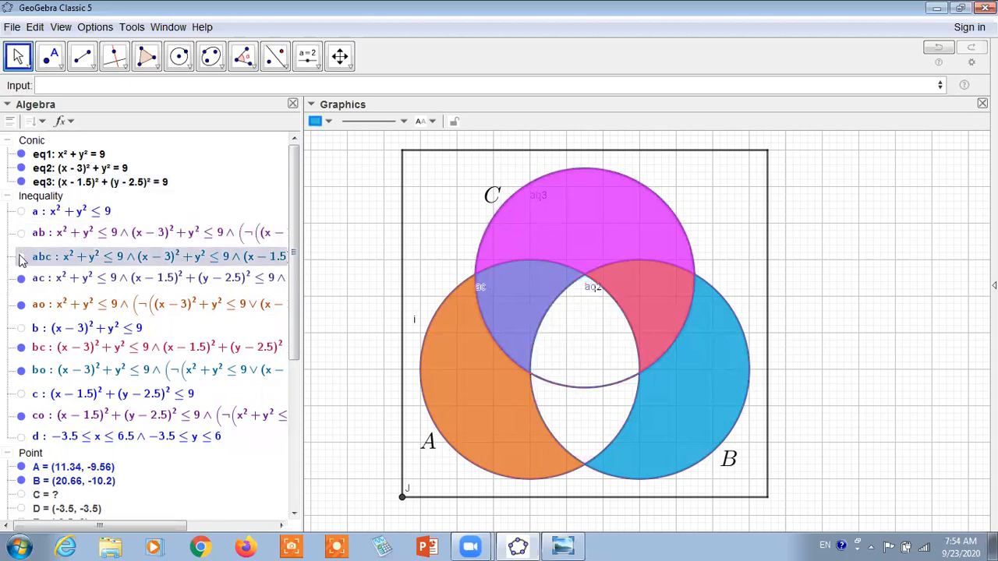
pyautogui.click(21, 278)
pyautogui.click(21, 306)
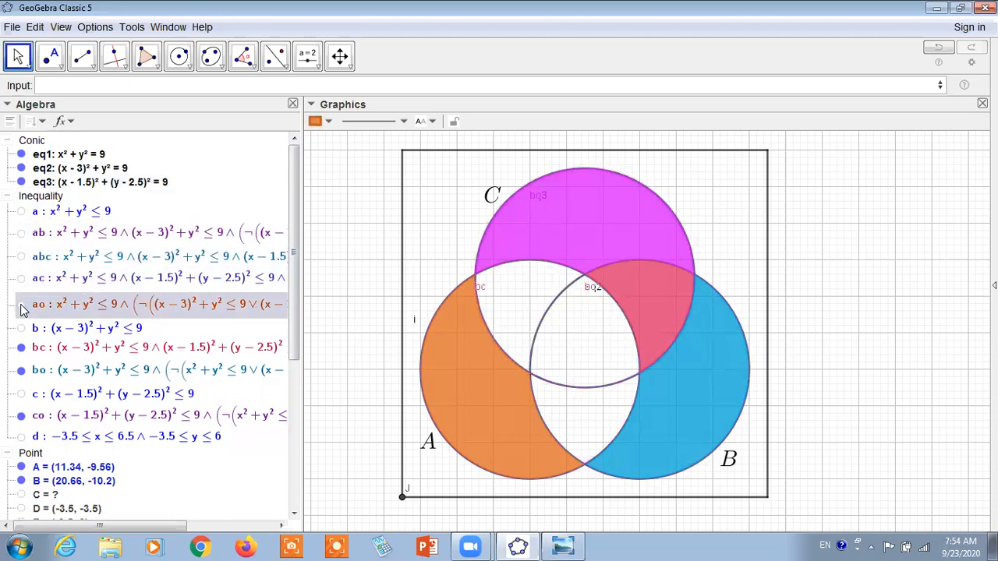
pyautogui.click(22, 350)
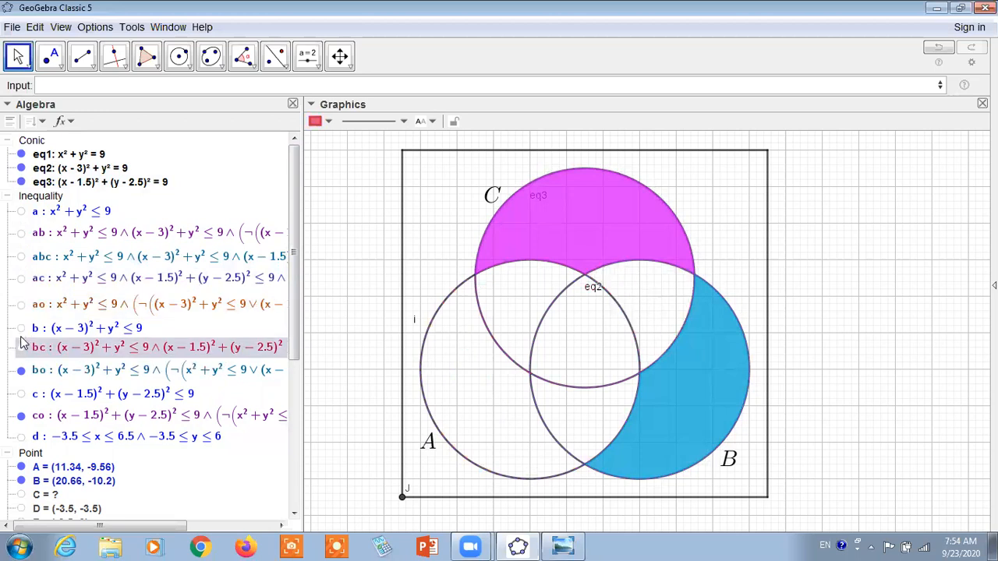
pyautogui.click(21, 371)
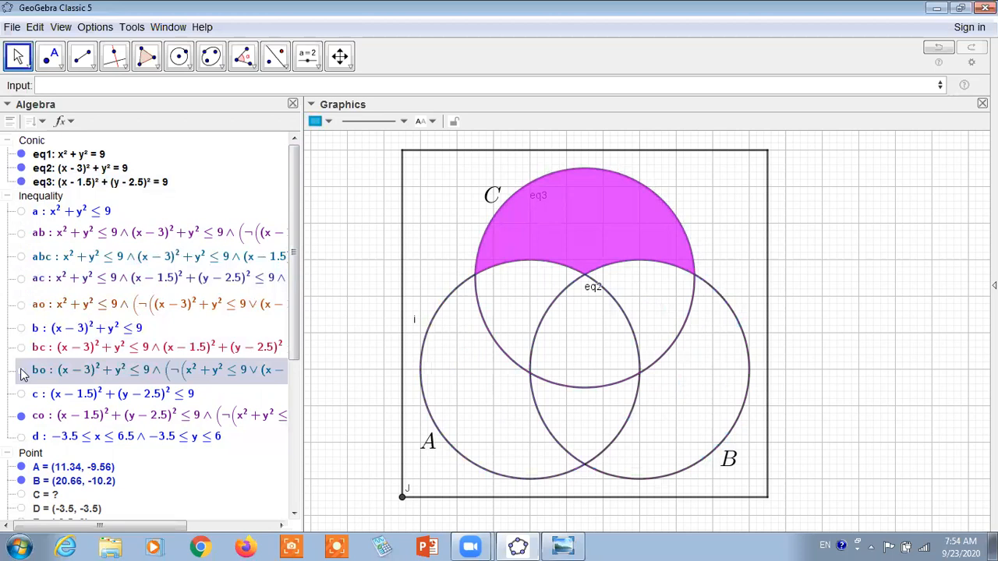
pyautogui.click(21, 415)
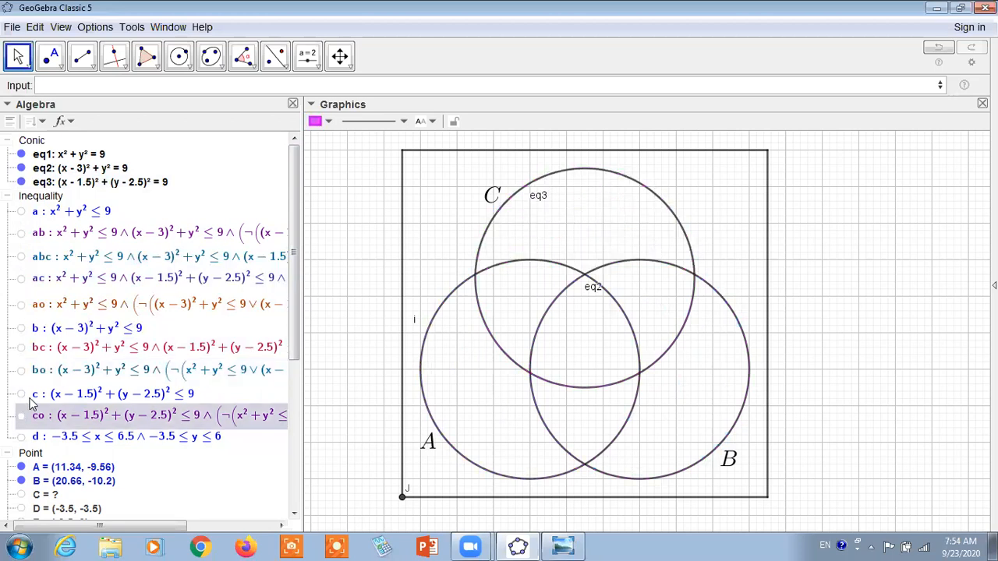
# - Hide the labels eq3 and eq2 of the outlines of circles C and B
pyautogui.click(40, 182)
pyautogui.rightClick(41, 181)
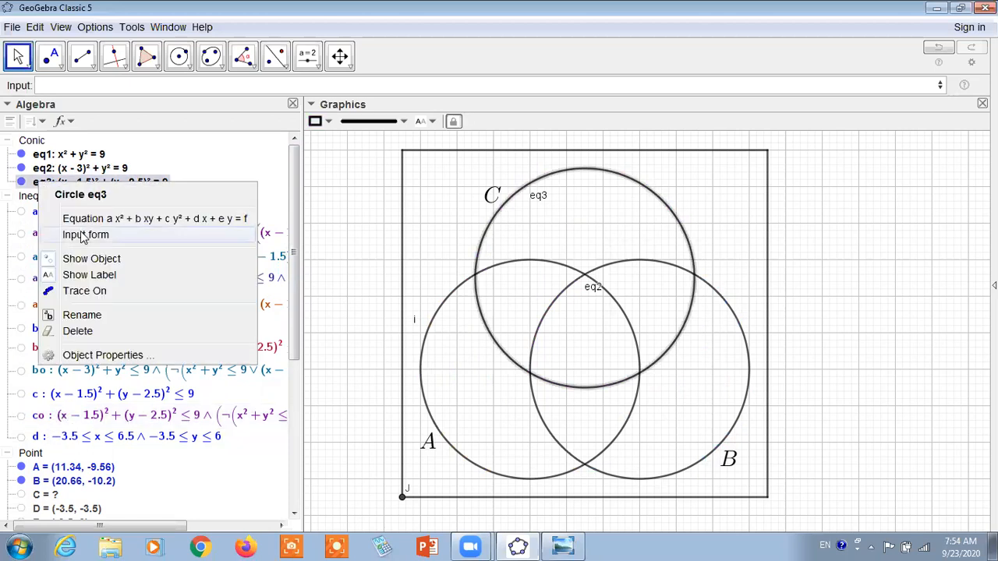
pyautogui.click(87, 276)
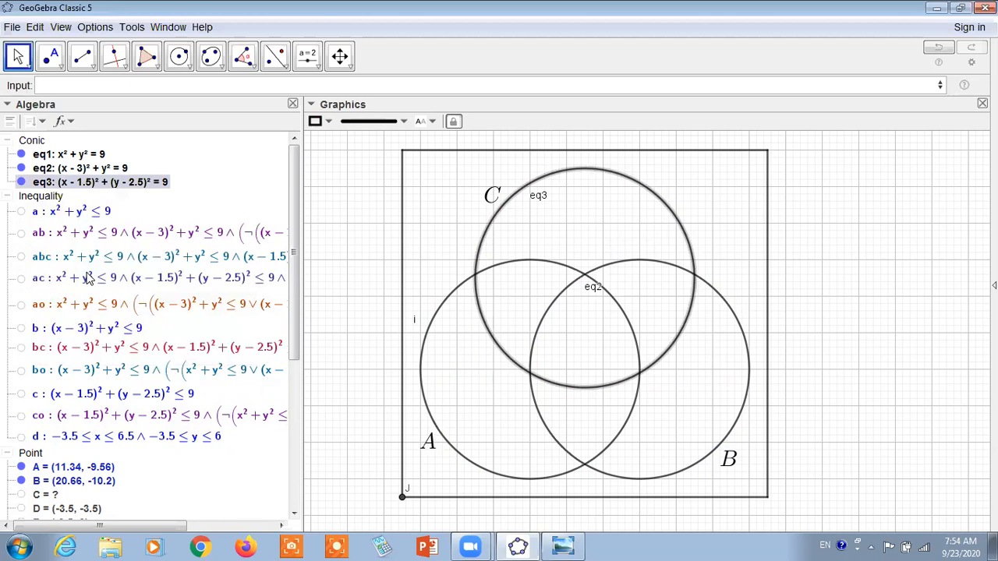
pyautogui.rightClick(63, 168)
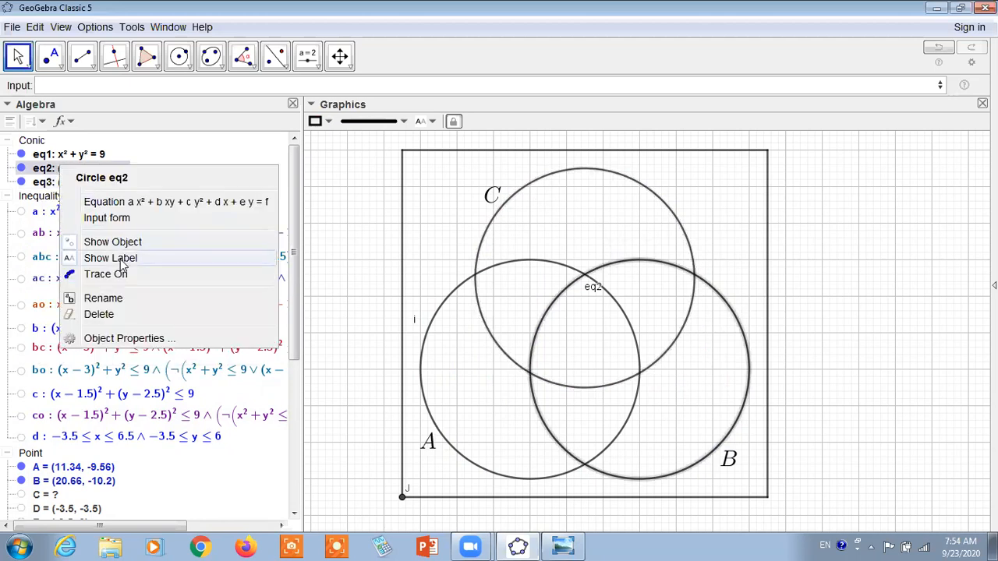
pyautogui.click(121, 265)
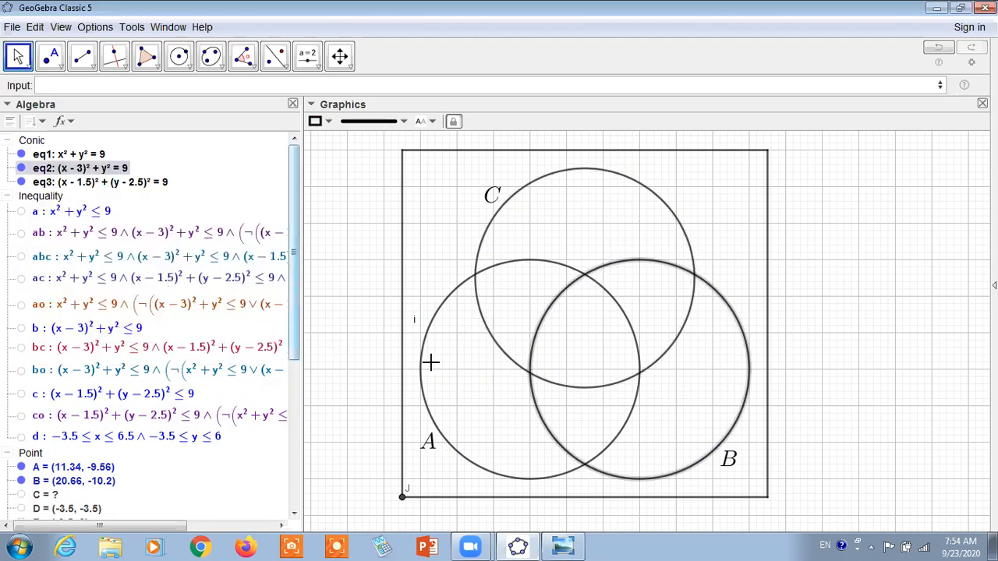
# - Hide the label i of the rectangle's left edge
pyautogui.click(403, 344)
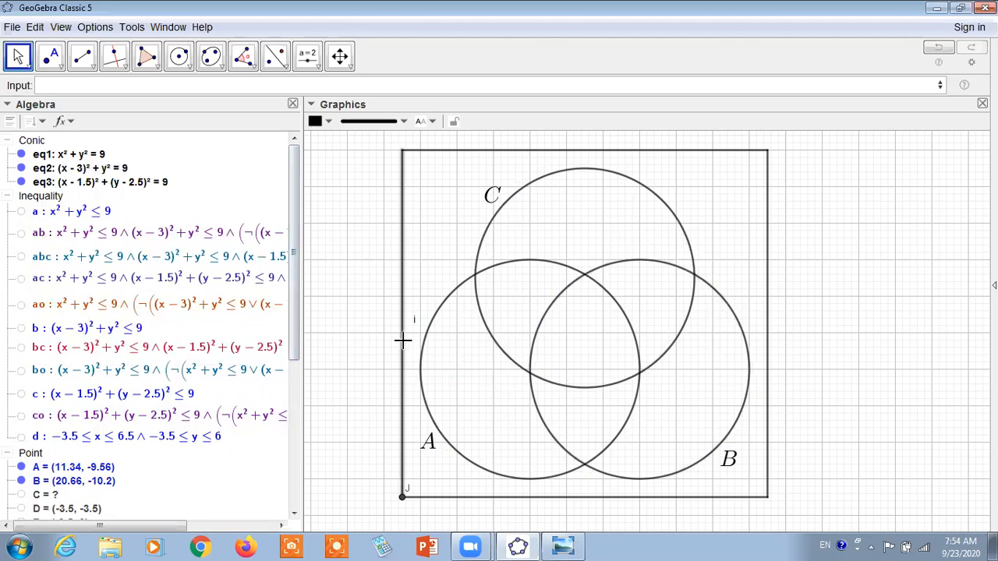
pyautogui.rightClick(422, 343)
pyautogui.click(484, 435)
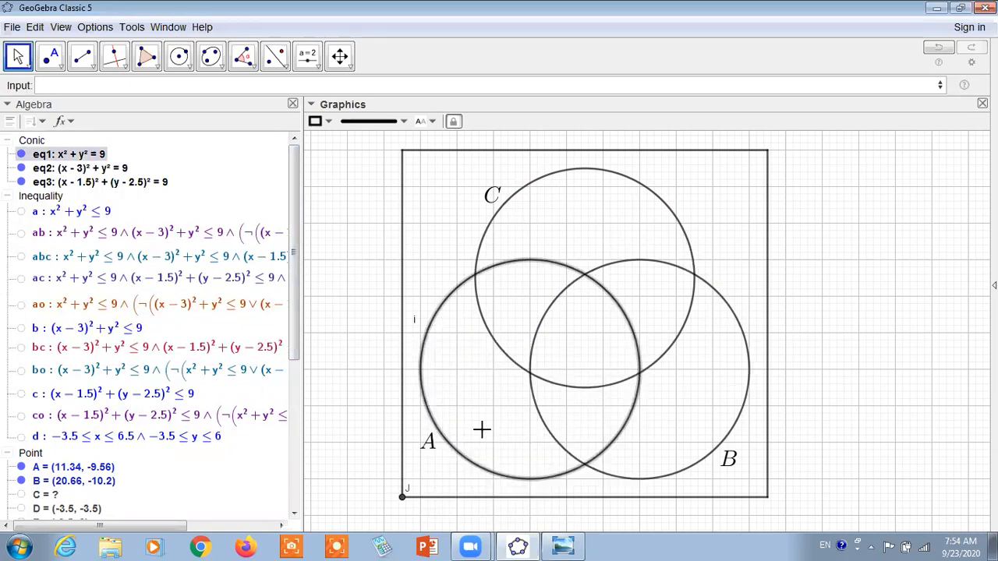
pyautogui.rightClick(423, 372)
pyautogui.click(476, 456)
pyautogui.rightClick(409, 326)
pyautogui.click(435, 369)
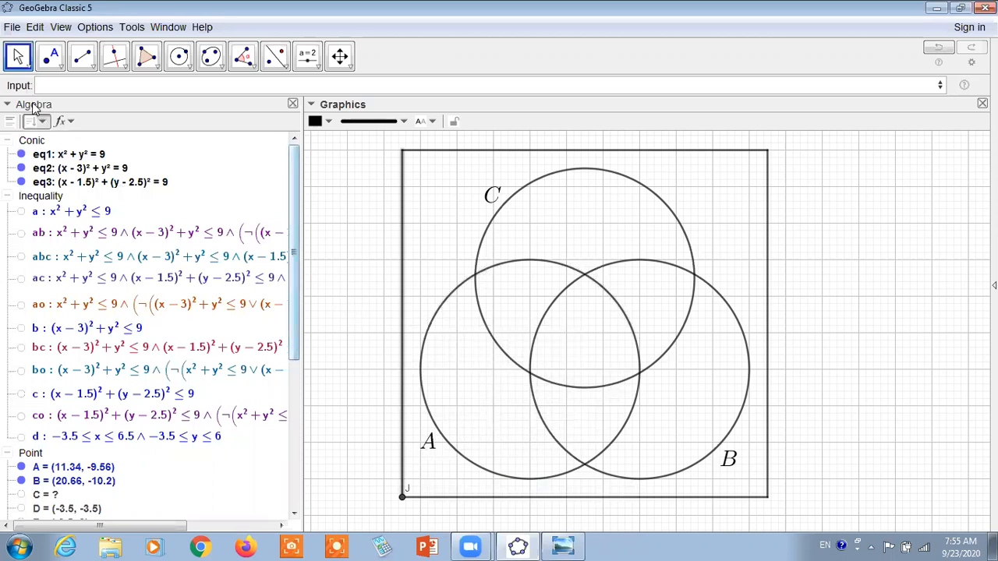
# - Show the coloured regions ab, abc, ac, ao, bc, bo, c and co, keeping region b hidden
pyautogui.click(18, 233)
pyautogui.click(21, 257)
pyautogui.click(21, 278)
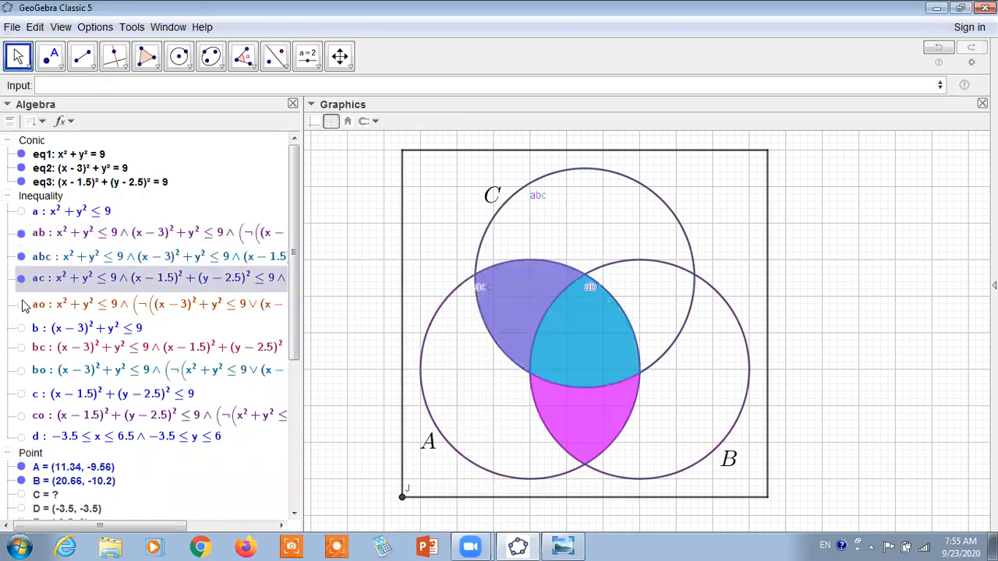
pyautogui.click(21, 304)
pyautogui.click(21, 329)
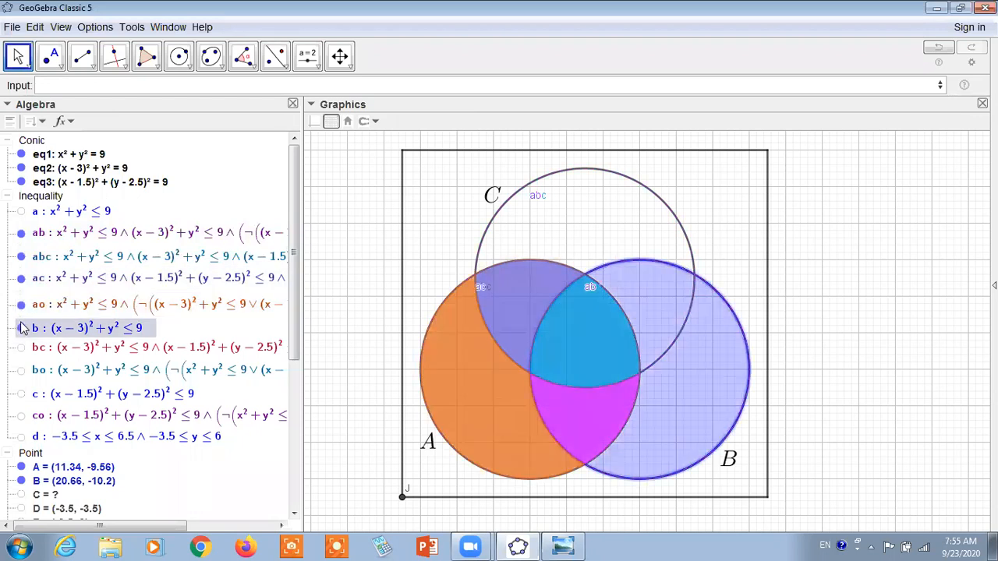
pyautogui.click(21, 328)
pyautogui.click(21, 347)
pyautogui.click(21, 370)
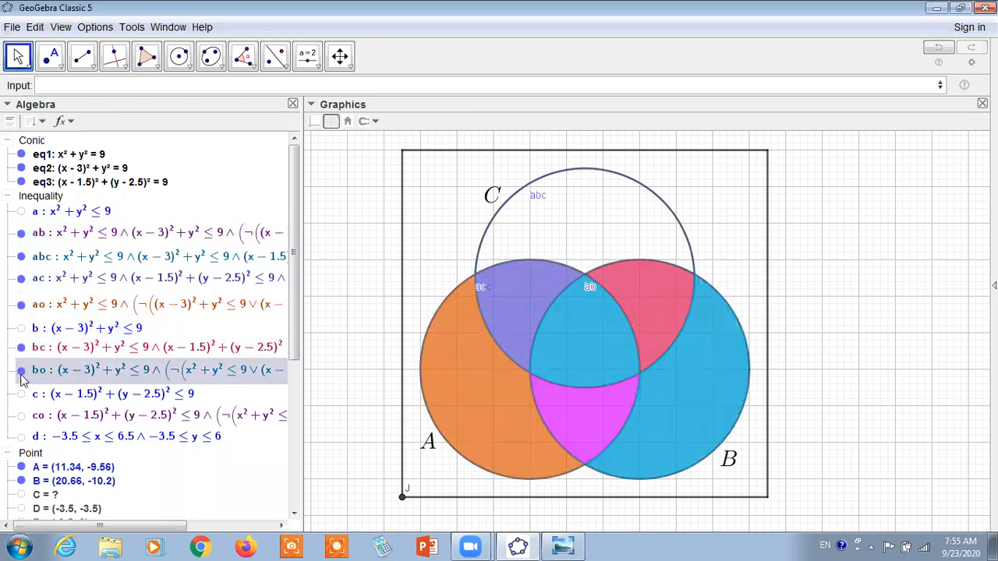
pyautogui.click(21, 394)
pyautogui.click(21, 415)
pyautogui.click(21, 416)
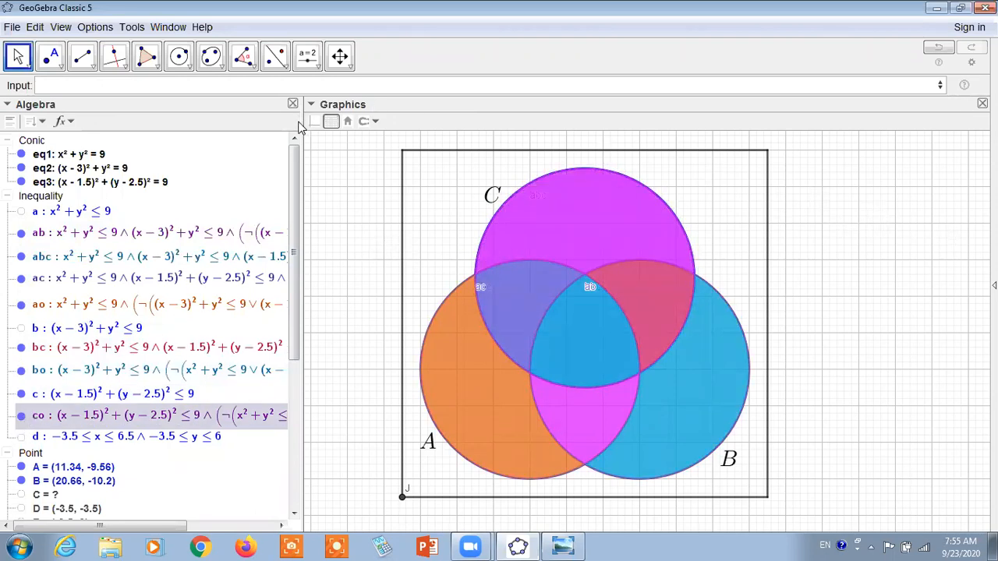
# - Narrow the Algebra view and open a widened Graphics 2 view beside the diagram
pyautogui.moveTo(302, 133); pyautogui.dragTo(131, 133)
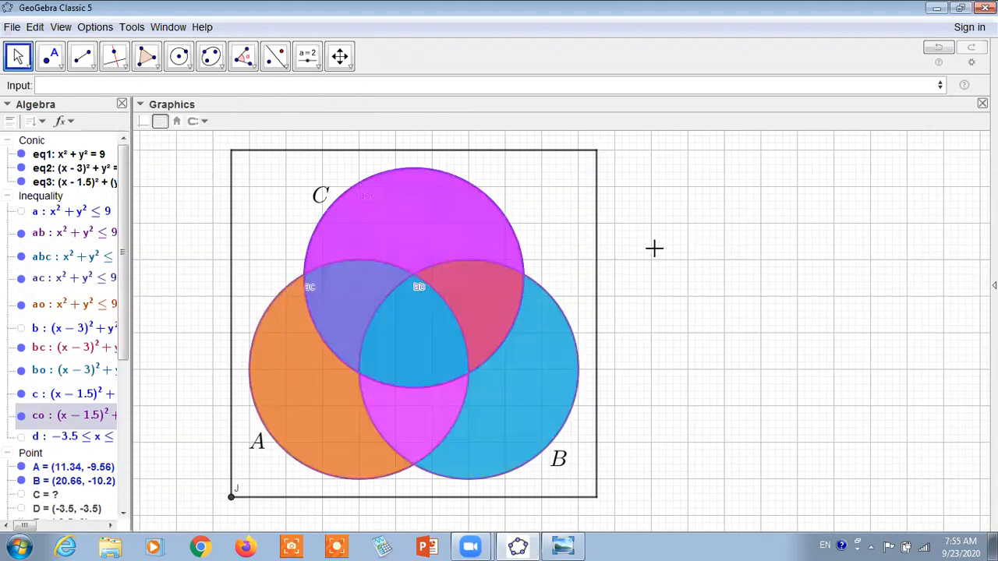
pyautogui.click(62, 27)
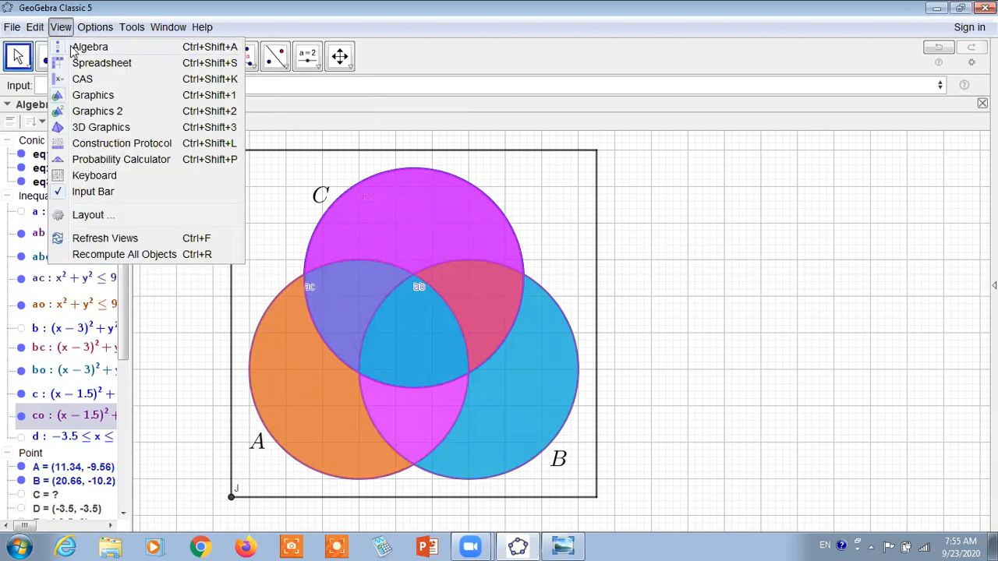
pyautogui.click(115, 112)
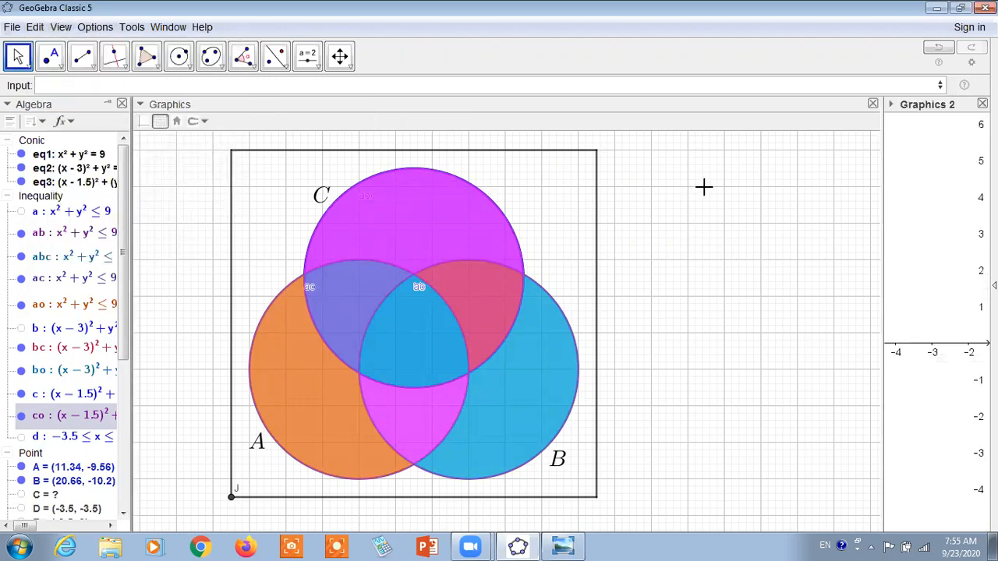
pyautogui.moveTo(882, 197); pyautogui.dragTo(714, 156)
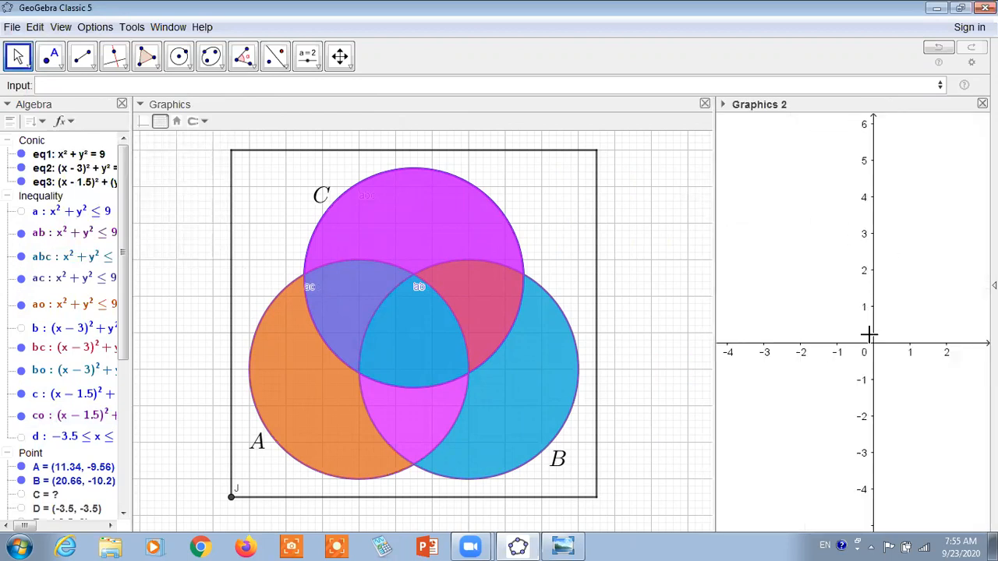
# - Hide the axes and grid in Graphics 2, leaving it blank
pyautogui.click(722, 105)
pyautogui.click(726, 122)
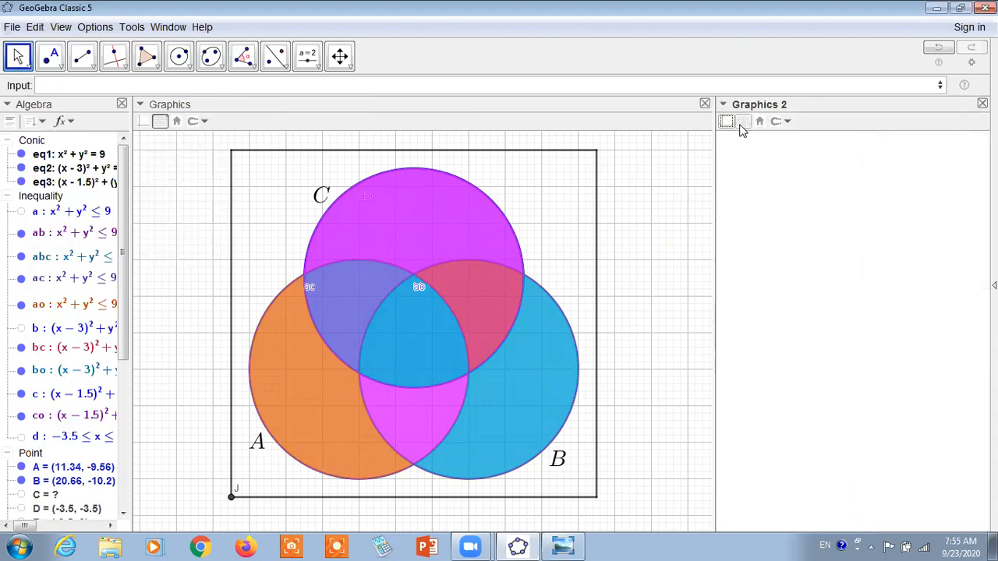
pyautogui.click(743, 122)
pyautogui.click(726, 126)
pyautogui.click(726, 125)
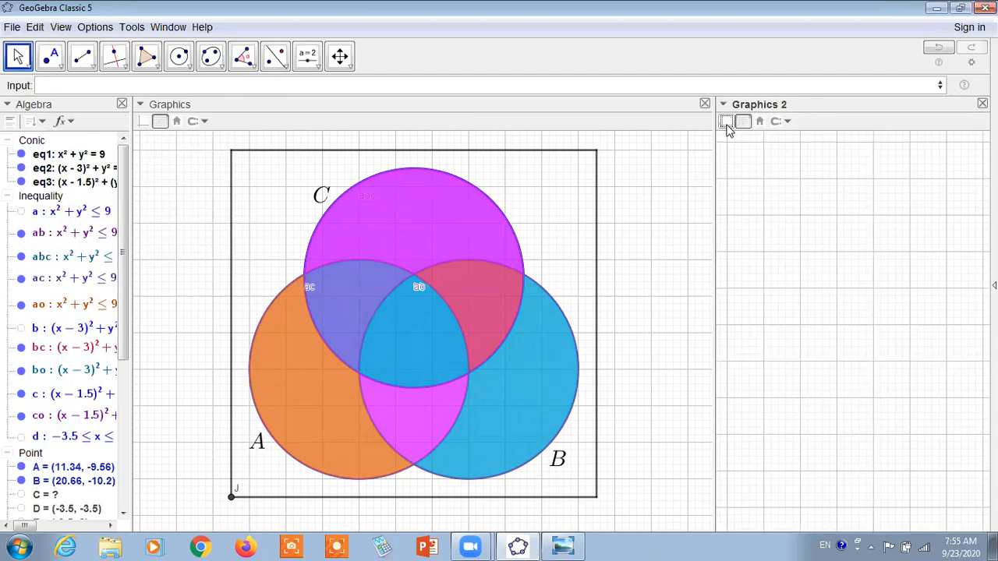
pyautogui.click(743, 127)
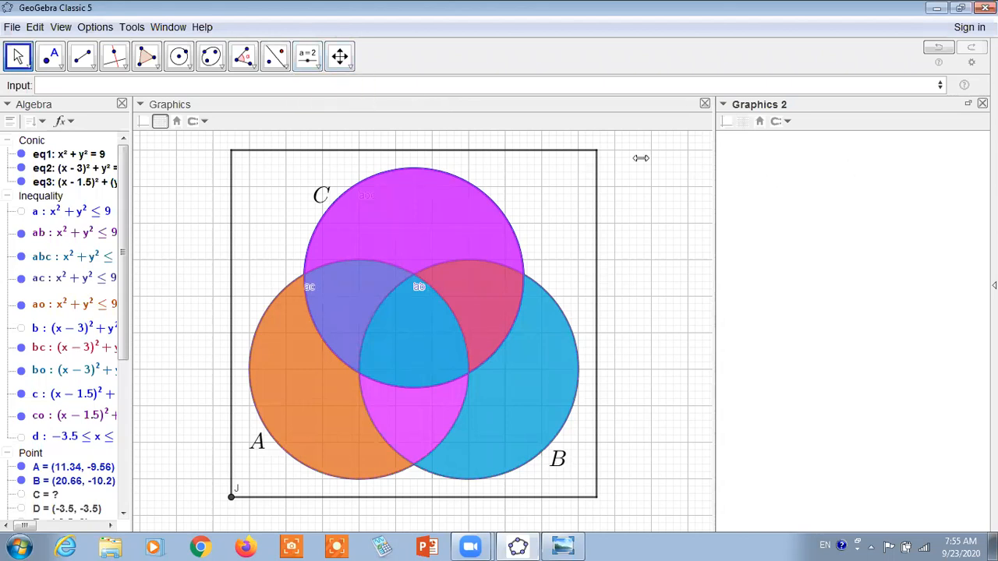
# - Start a new button in Graphics 2 with the caption $ A\cap B \cap C $
pyautogui.click(316, 68)
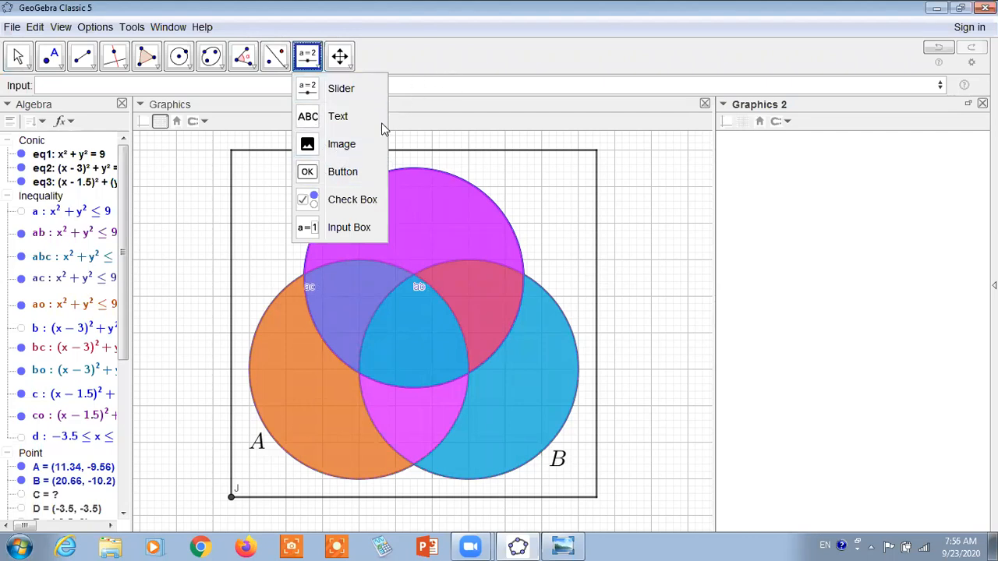
pyautogui.click(360, 173)
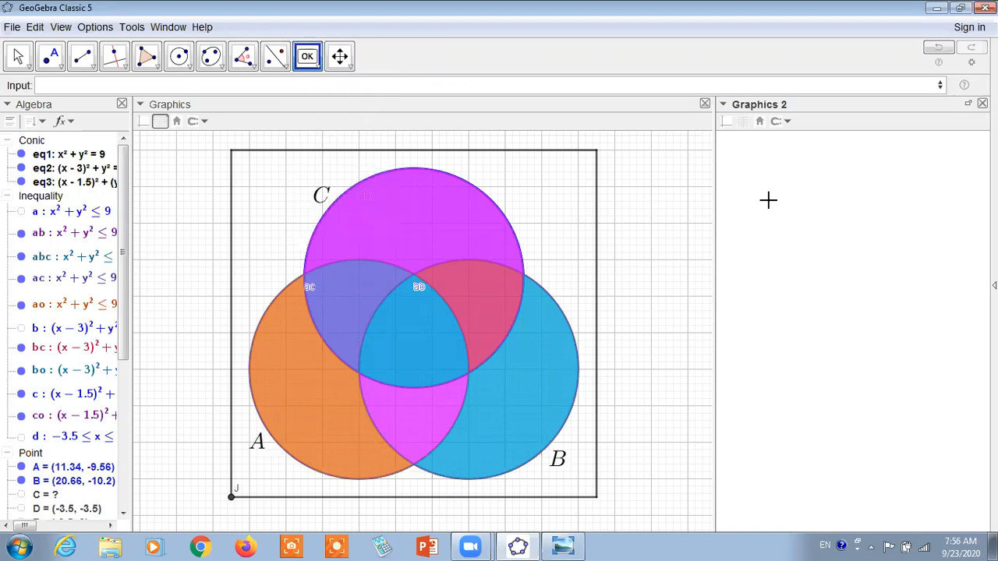
pyautogui.click(772, 195)
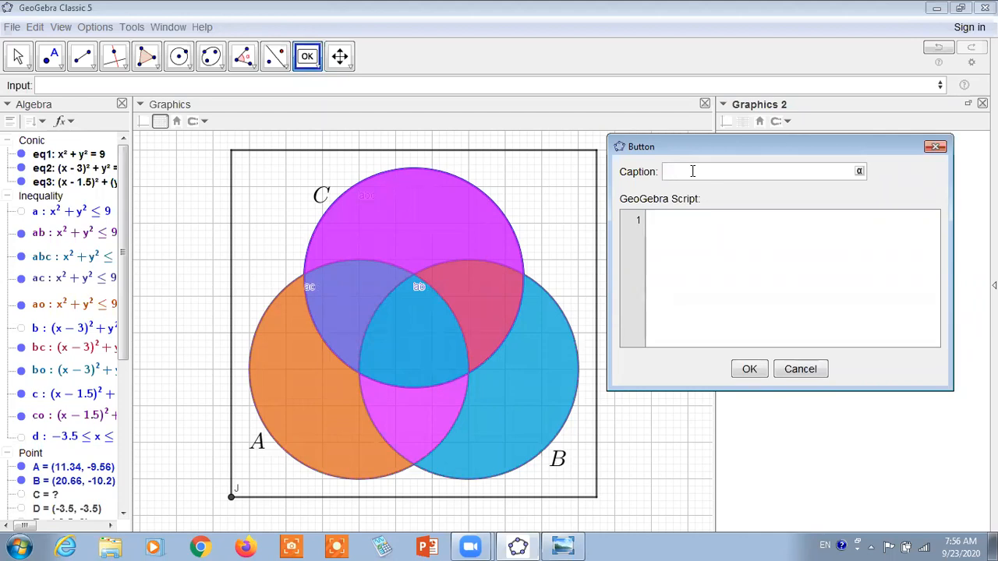
pyautogui.write('$ A\\cap B \\cap C $')
pyautogui.click(691, 236)
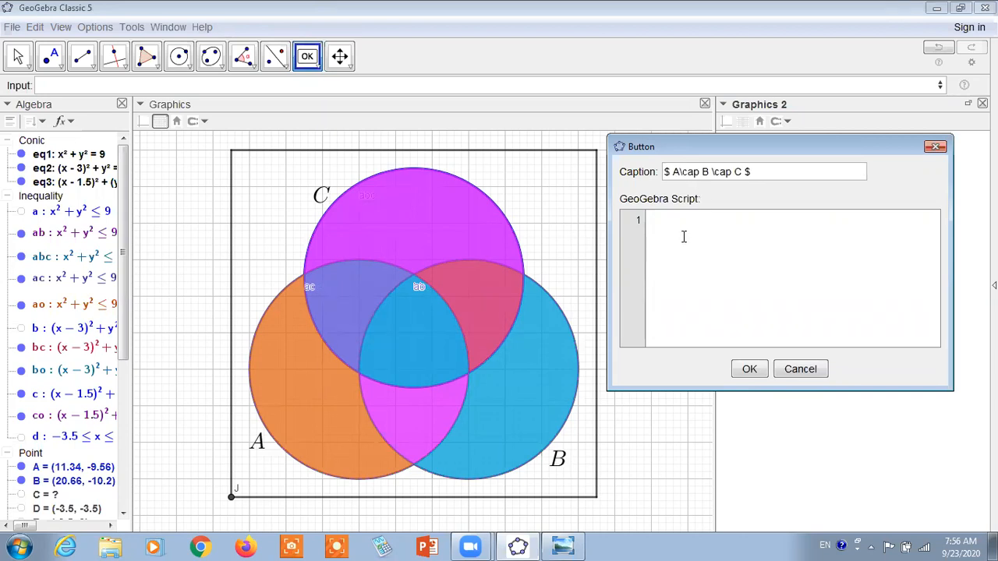
pyautogui.click(737, 172)
# - Begin the button's GeoGebra script with an empty SetColor[ ] command and show region d, the rectangle's fill
pyautogui.click(671, 226)
pyautogui.write('$')
pyautogui.write('etColo')
pyautogui.write('r[')
pyautogui.click(693, 238)
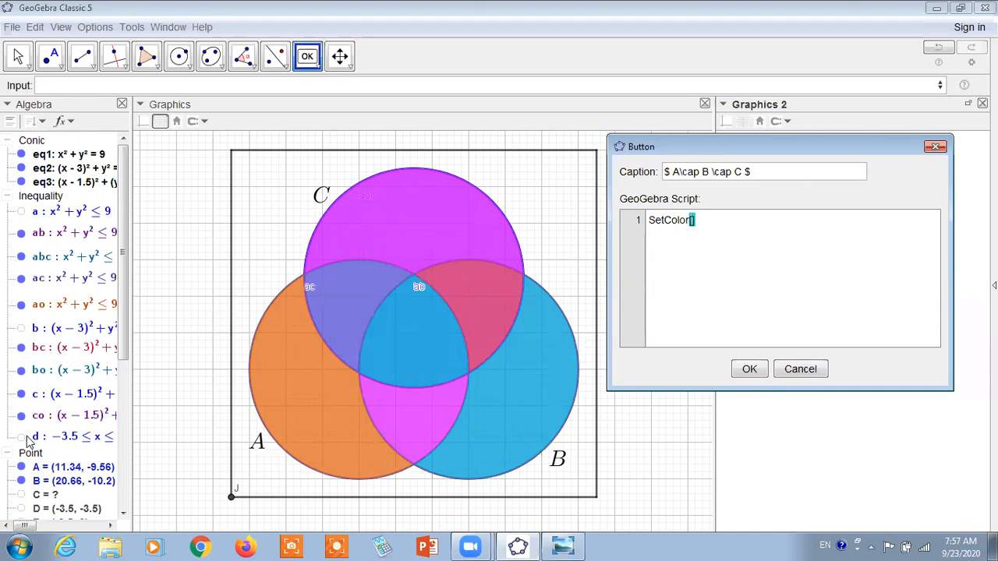
pyautogui.click(22, 438)
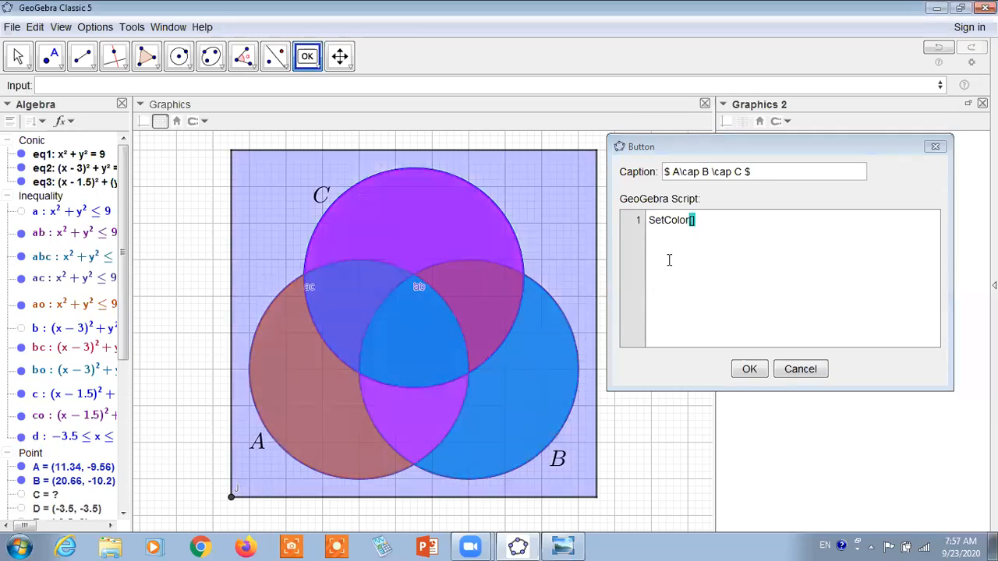
pyautogui.click(696, 232)
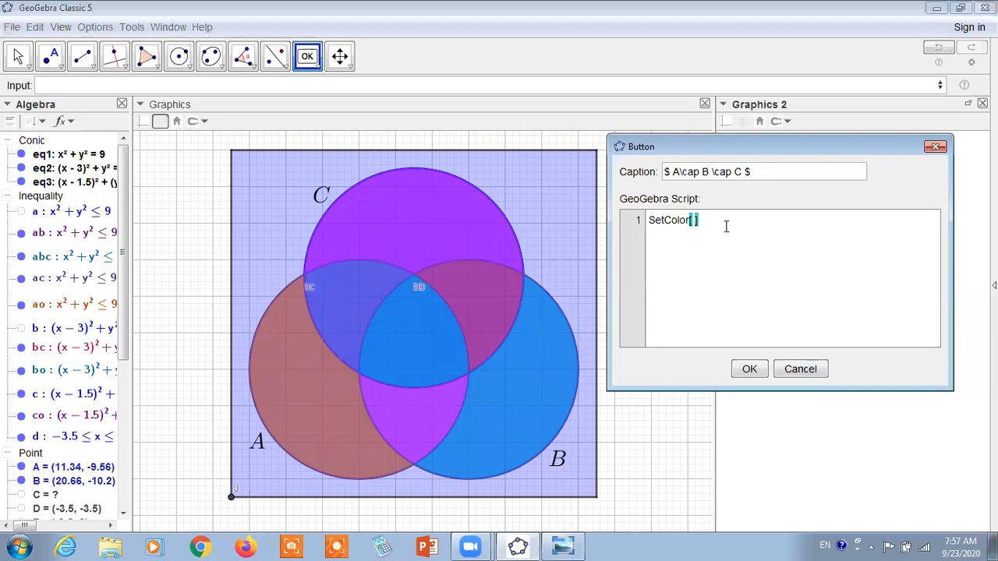
# - Complete the script's first command as SetColor[ abc,"pink"]
pyautogui.write('ab')
pyautogui.press('BackSpace')
pyautogui.write('abc,')
pyautogui.press('BackSpace')
pyautogui.write('"pink"')
# - Duplicate the SetColor[ abc,"pink"] command onto a second script line
pyautogui.hotkey('ctrl', 'a')
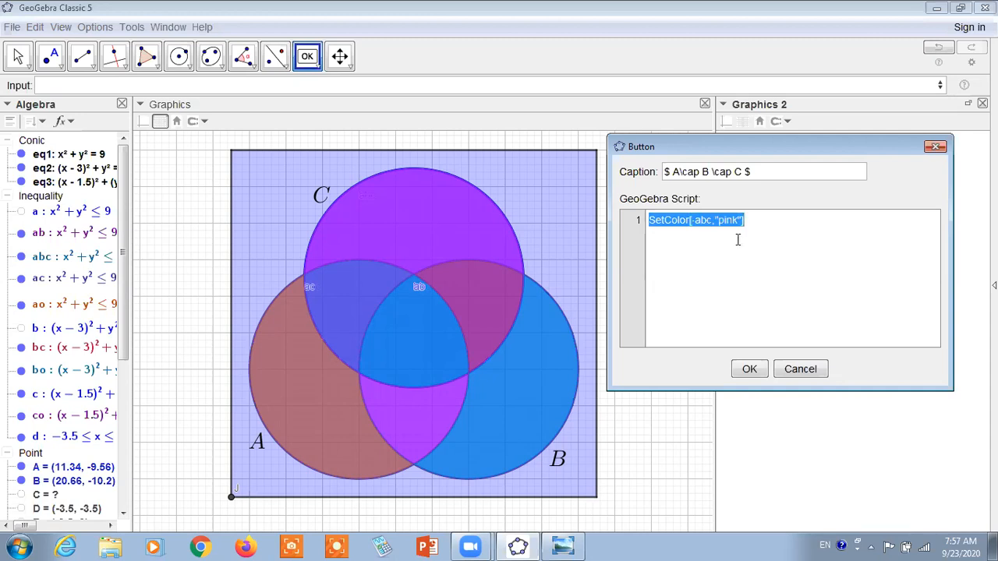
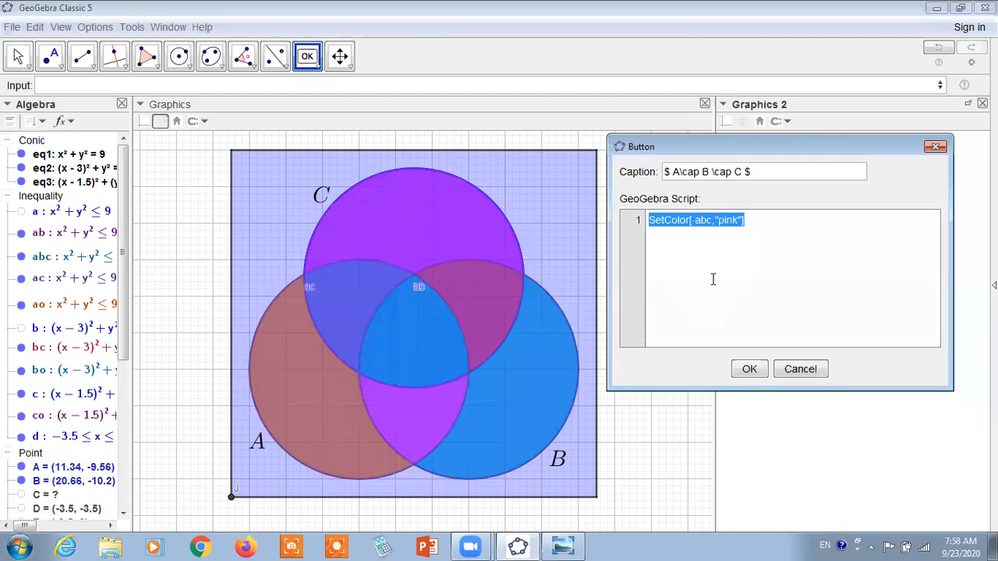
pyautogui.click(713, 273)
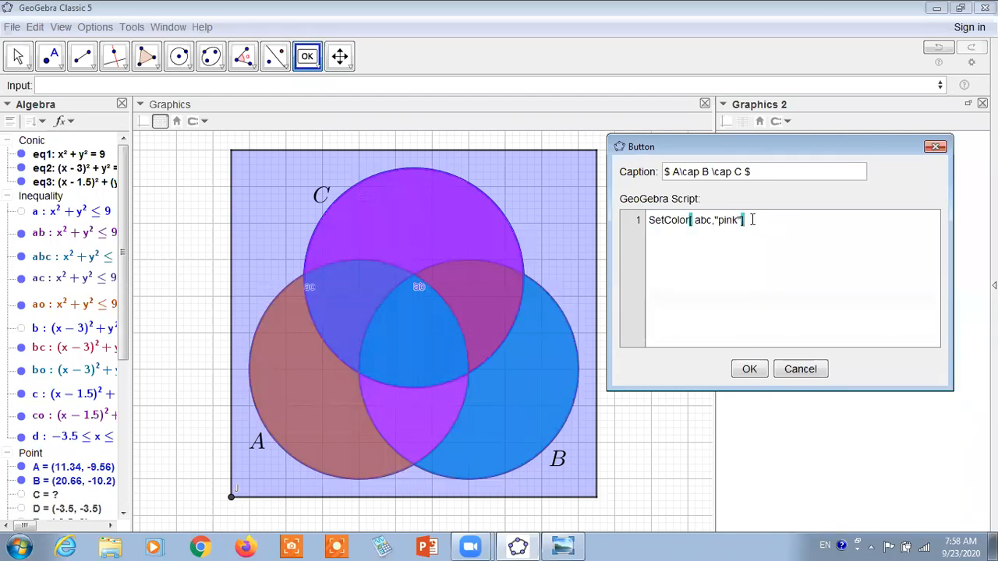
pyautogui.moveTo(752, 220); pyautogui.dragTo(650, 223)
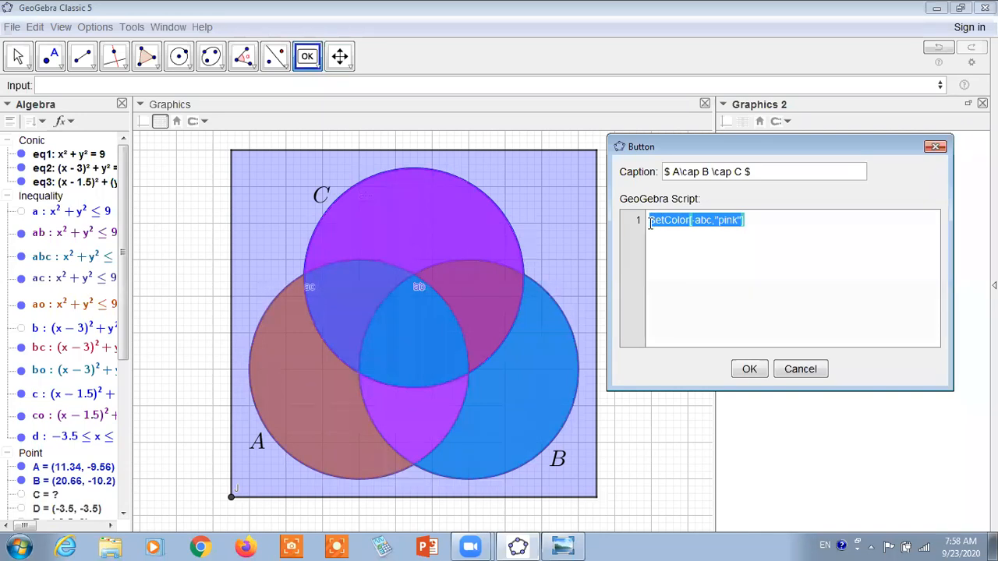
pyautogui.click(708, 247)
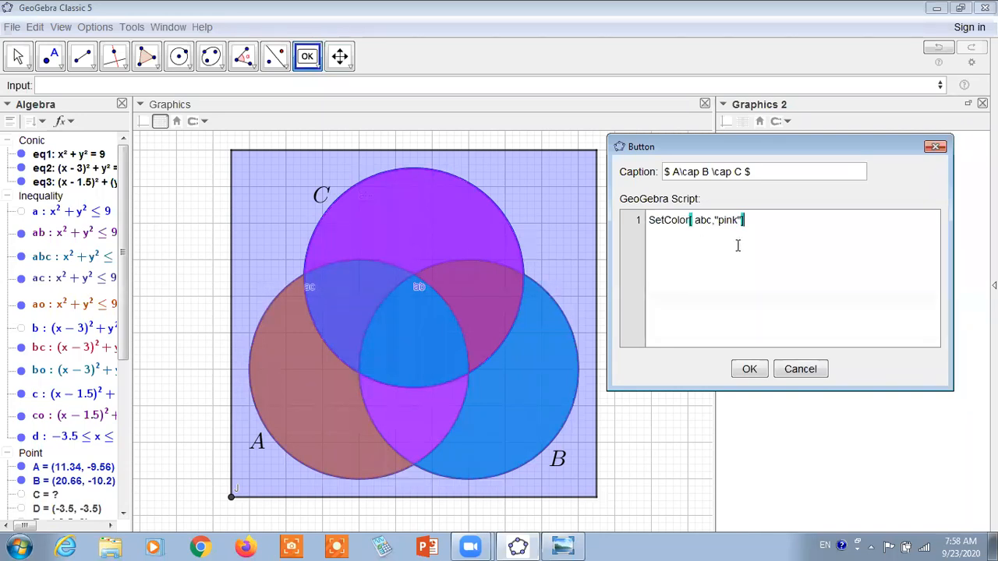
pyautogui.press('Return')
pyautogui.write('SetColor[abc,"pink"]')
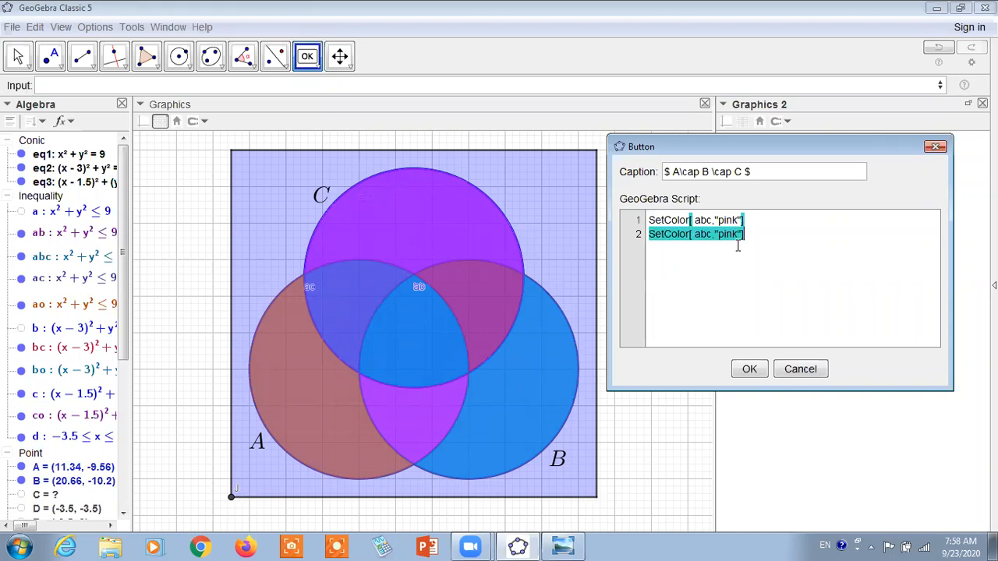
pyautogui.click(709, 276)
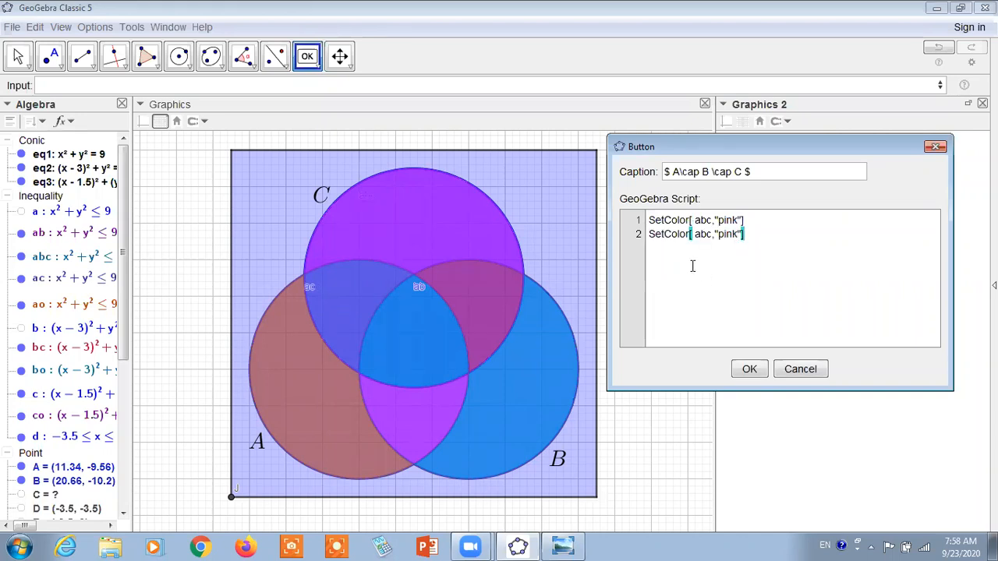
# - Change the script's second line to SetColor[ ao,"white"]
pyautogui.click(707, 238)
pyautogui.press('BackSpace')
pyautogui.press('BackSpace')
pyautogui.press('Right')
pyautogui.press('Right')
pyautogui.press('Delete')
pyautogui.press('Delete')
pyautogui.press('Delete')
pyautogui.press('Delete')
pyautogui.write('o')
pyautogui.press('Right')
pyautogui.press('Right')
pyautogui.write('white')
# - Add a third line to the button's script reading SetColor[ ab,"white"]
pyautogui.press('Return')
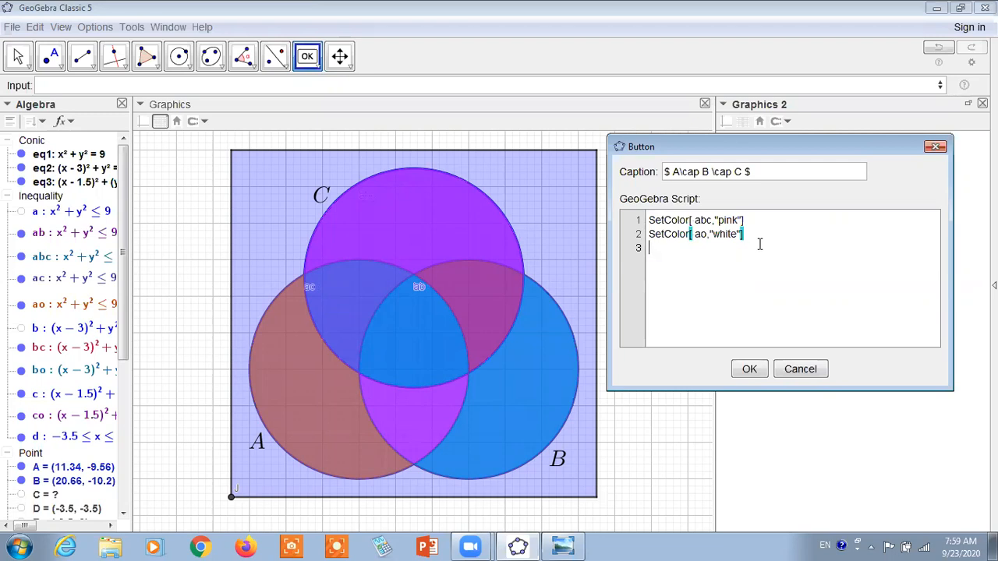
pyautogui.write('SetColor[ abc,"pink"]')
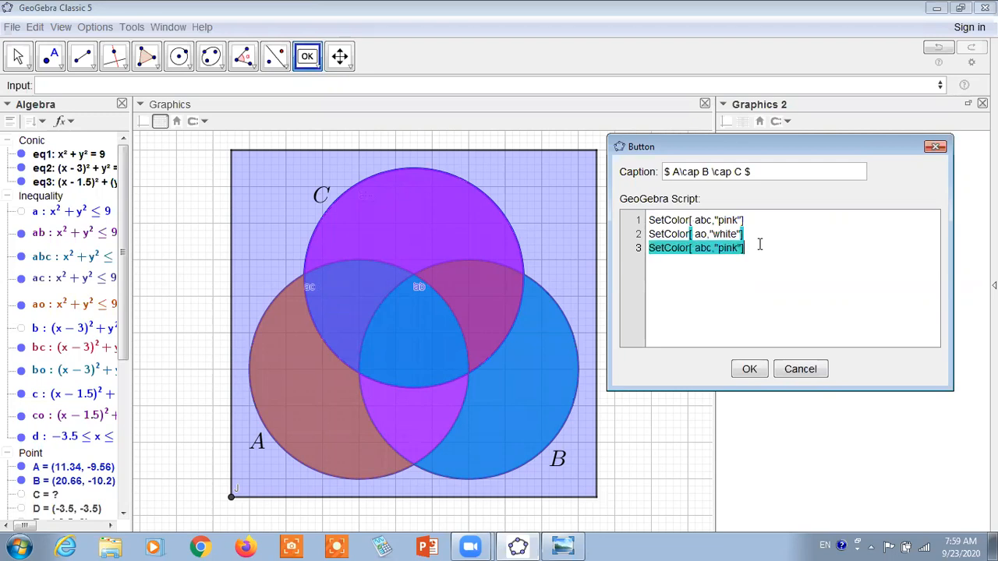
pyautogui.click(759, 245)
pyautogui.press('Left')
pyautogui.press('Left')
pyautogui.press('Left')
pyautogui.press('Left')
pyautogui.press('Left')
pyautogui.press('Left')
pyautogui.press('Left')
pyautogui.press('Left')
pyautogui.press('BackSpace')
pyautogui.press('BackSpace')
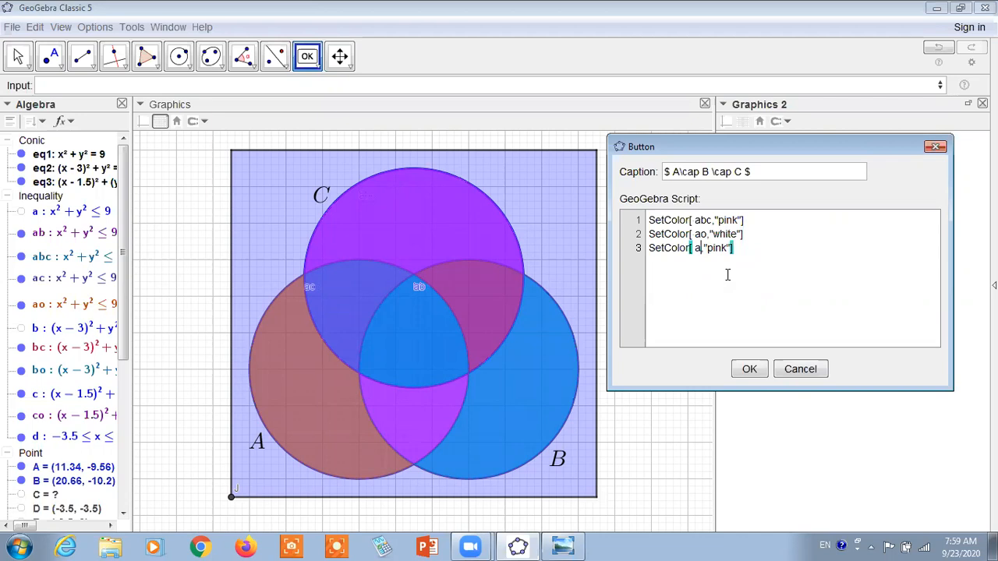
pyautogui.write('b')
pyautogui.press('Right')
pyautogui.press('Right')
pyautogui.press('Delete')
pyautogui.press('Delete')
pyautogui.press('Delete')
pyautogui.press('Delete')
pyautogui.write('white')
# - Copy the third script line onto a fourth line and change it to SetColor[ ac,"white"]
pyautogui.moveTo(758, 248); pyautogui.dragTo(646, 253)
pyautogui.hotkey('ctrl', 'c')
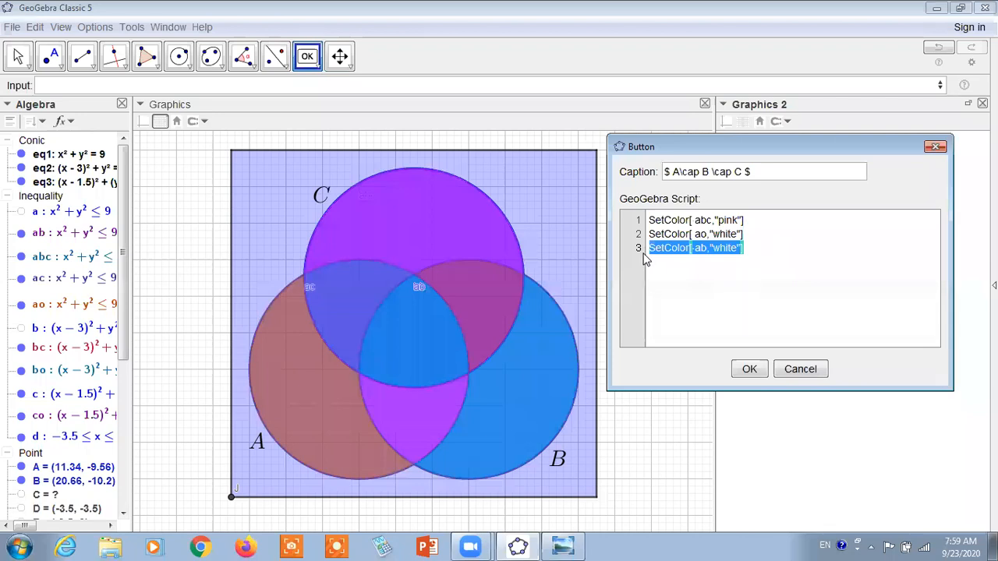
pyautogui.click(758, 250)
pyautogui.press('Return')
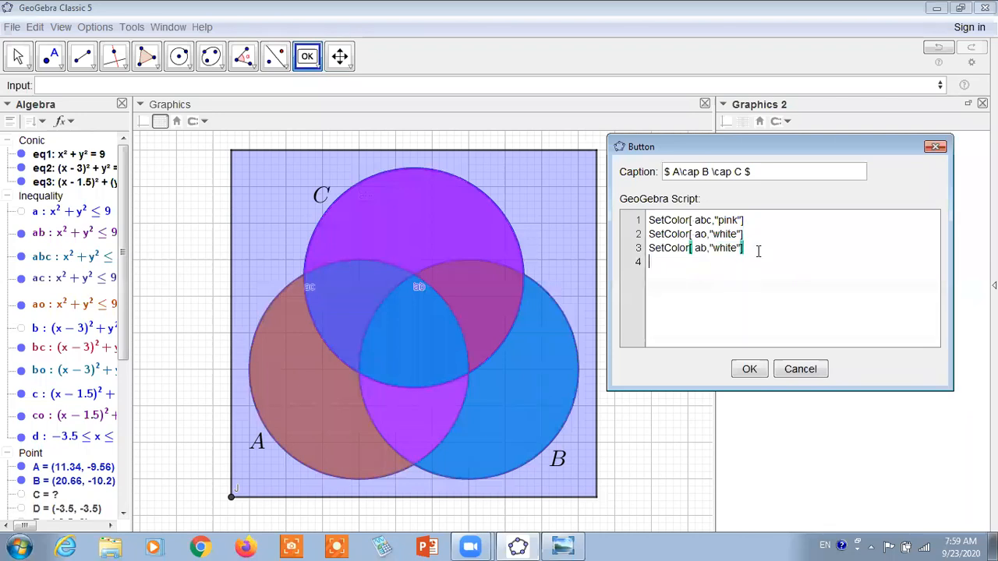
pyautogui.hotkey('ctrl', 'v')
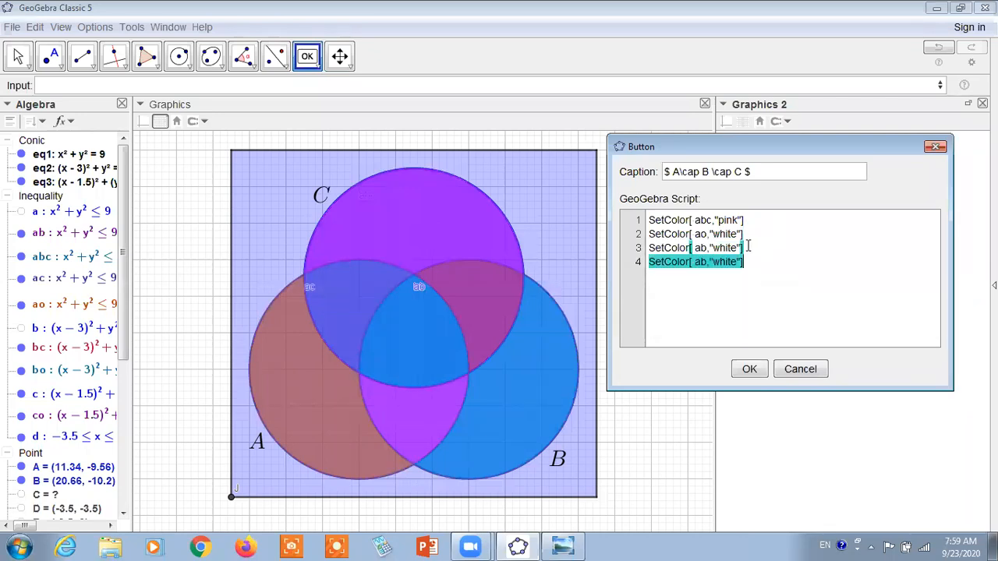
pyautogui.click(707, 263)
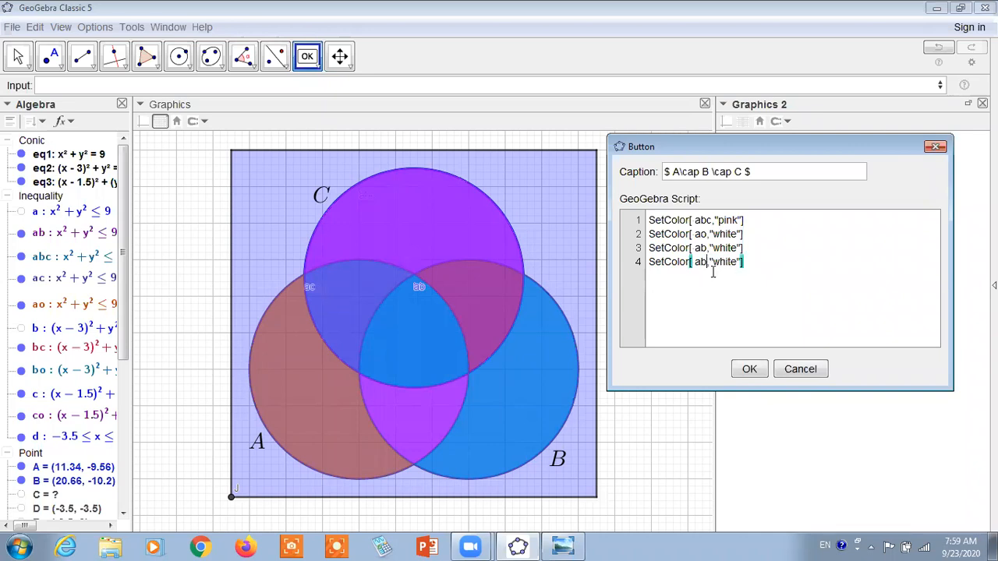
pyautogui.press('BackSpace')
pyautogui.press('BackSpace')
pyautogui.write('ac')
# - Paste the copied command as the fifth script line and change it to SetColor[ bo,"white"]
pyautogui.press('Return')
pyautogui.hotkey('ctrl', 'v')
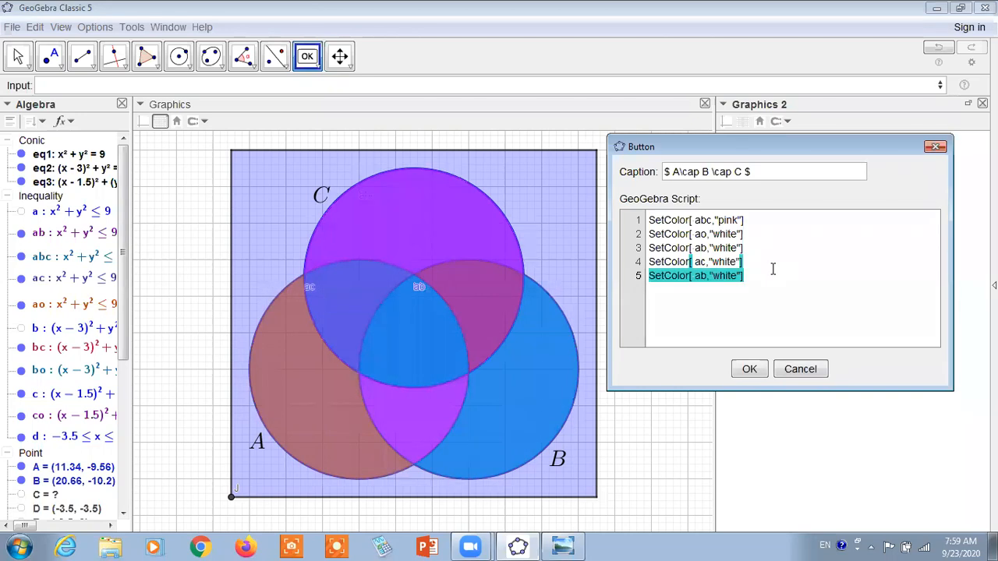
pyautogui.click(730, 250)
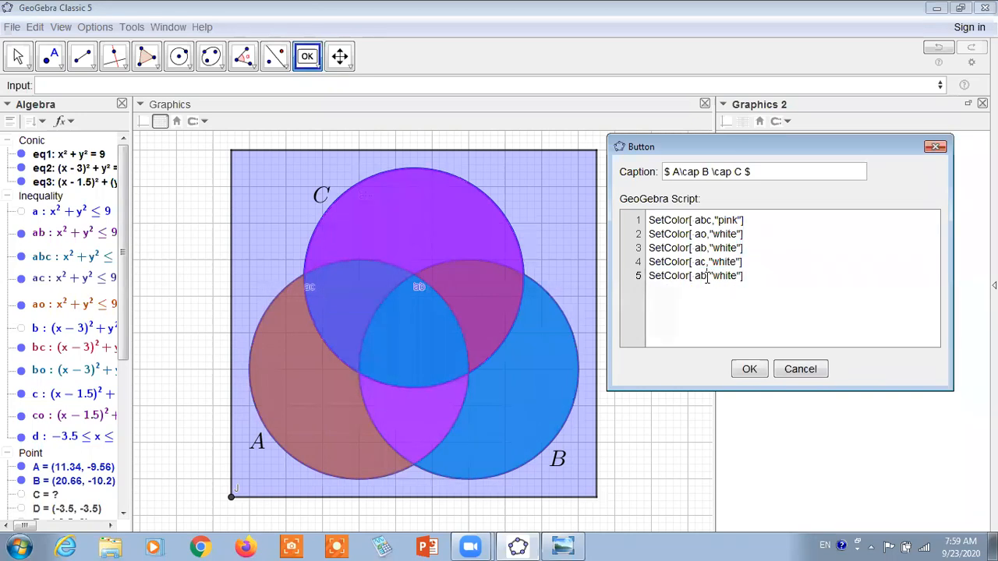
pyautogui.press('BackSpace')
pyautogui.press('BackSpace')
pyautogui.write('bo')
# - Paste the copied command as the sixth script line and change it to SetColor[ bc,"white"]
pyautogui.click(790, 278)
pyautogui.hotkey('ctrl', 'v')
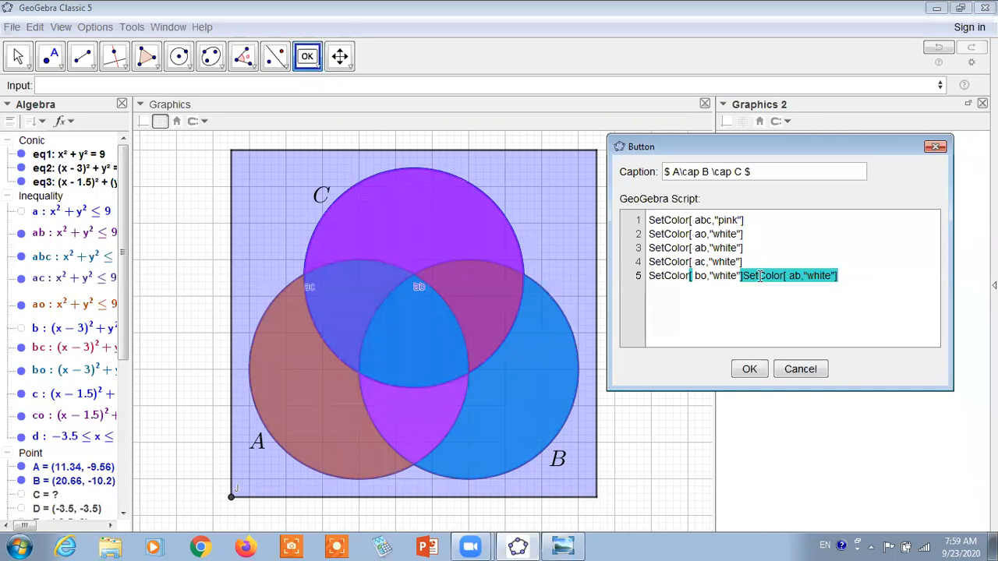
pyautogui.click(745, 277)
pyautogui.press('Return')
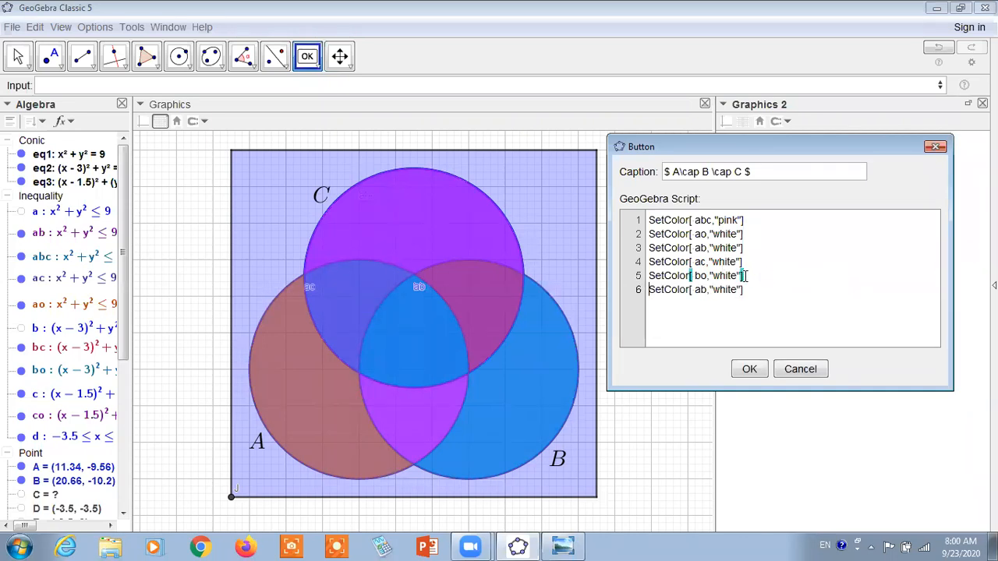
pyautogui.click(700, 290)
pyautogui.press('BackSpace')
pyautogui.press('BackSpace')
pyautogui.write('bc')
# - Paste the copied command as the seventh script line and change it to SetColor[ co,"white"]
pyautogui.press('End')
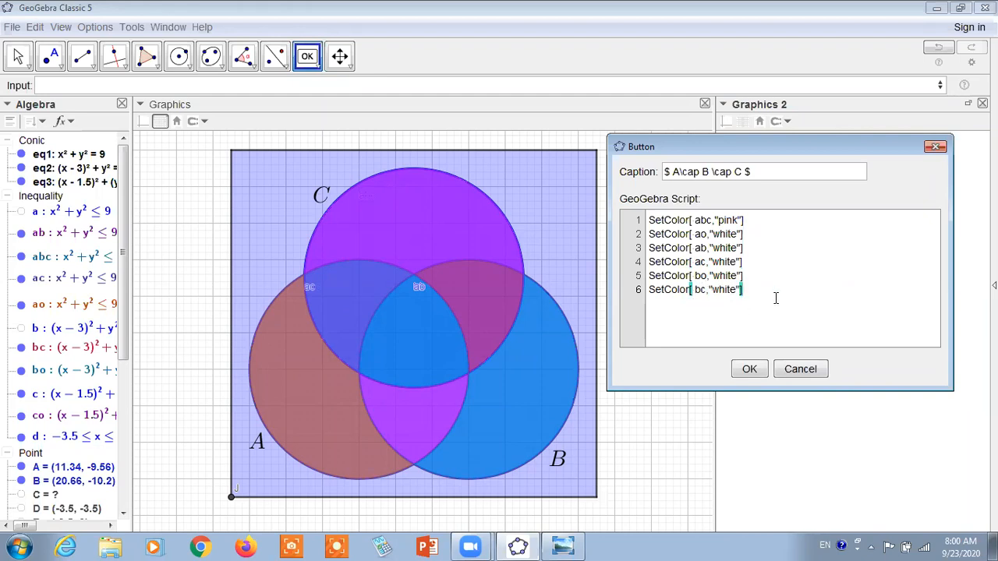
pyautogui.hotkey('ctrl', 'v')
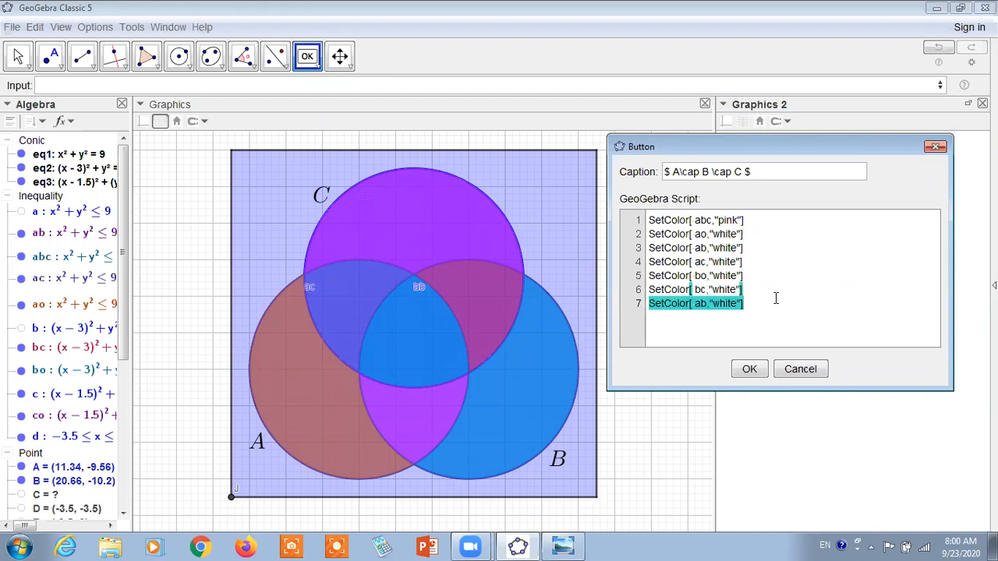
pyautogui.click(762, 303)
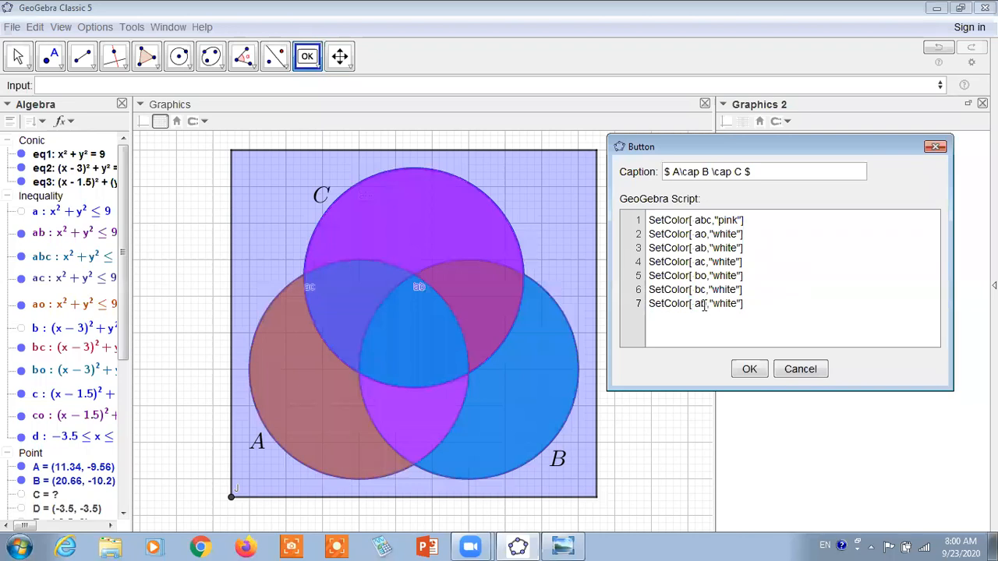
pyautogui.click(725, 332)
pyautogui.press('Left')
pyautogui.press('Left')
pyautogui.press('Left')
pyautogui.press('Left')
pyautogui.press('Left')
pyautogui.press('Left')
pyautogui.press('Left')
pyautogui.press('Left')
pyautogui.press('Left')
pyautogui.press('BackSpace')
pyautogui.press('BackSpace')
pyautogui.write('co')
# - Add an eighth script line reading SetColor[ u',"white"]
pyautogui.press('Return')
pyautogui.hotkey('ctrl', 'v')
pyautogui.click(760, 316)
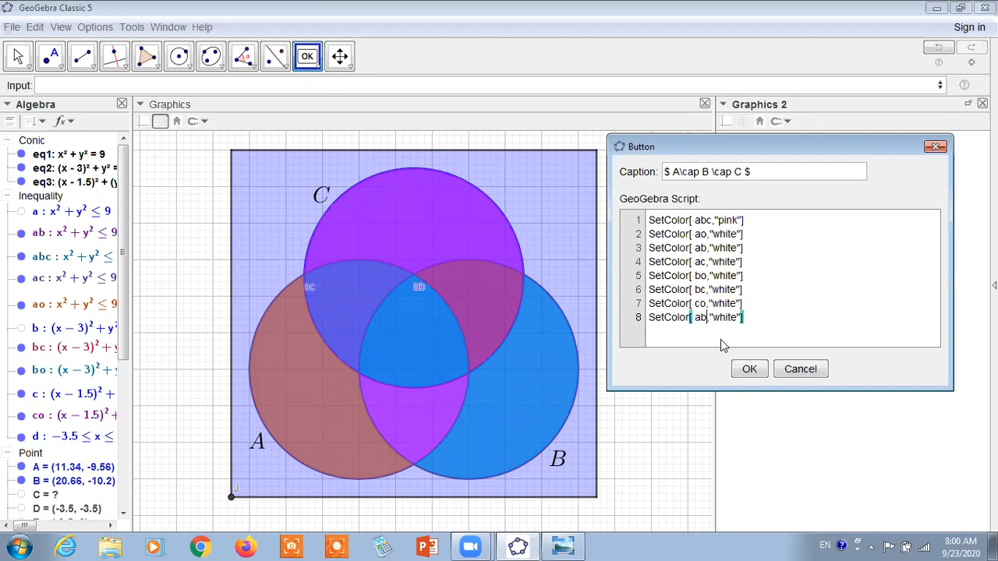
pyautogui.press('BackSpace')
pyautogui.press('BackSpace')
pyautogui.write("u'")
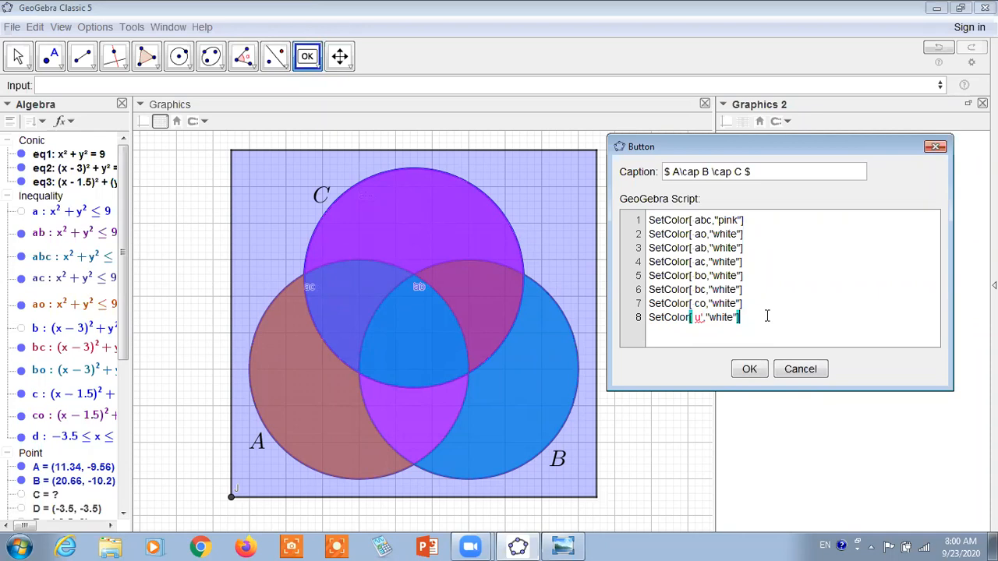
# - Delete the SetColor[ u',"white"] line so the script ends with SetColor[ co,"white"]
pyautogui.press('Return')
pyautogui.press('Return')
pyautogui.press('Return')
pyautogui.press('BackSpace')
pyautogui.press('BackSpace')
pyautogui.press('BackSpace')
pyautogui.press('BackSpace')
pyautogui.press('BackSpace')
pyautogui.press('BackSpace')
pyautogui.press('BackSpace')
pyautogui.press('BackSpace')
pyautogui.press('BackSpace')
pyautogui.press('BackSpace')
pyautogui.press('BackSpace')
pyautogui.press('BackSpace')
pyautogui.press('BackSpace')
pyautogui.press('BackSpace')
pyautogui.press('BackSpace')
pyautogui.press('BackSpace')
pyautogui.press('BackSpace')
pyautogui.press('BackSpace')
pyautogui.press('BackSpace')
pyautogui.press('BackSpace')
pyautogui.press('BackSpace')
pyautogui.press('BackSpace')
pyautogui.press('BackSpace')
pyautogui.press('BackSpace')
pyautogui.press('BackSpace')
pyautogui.press('BackSpace')
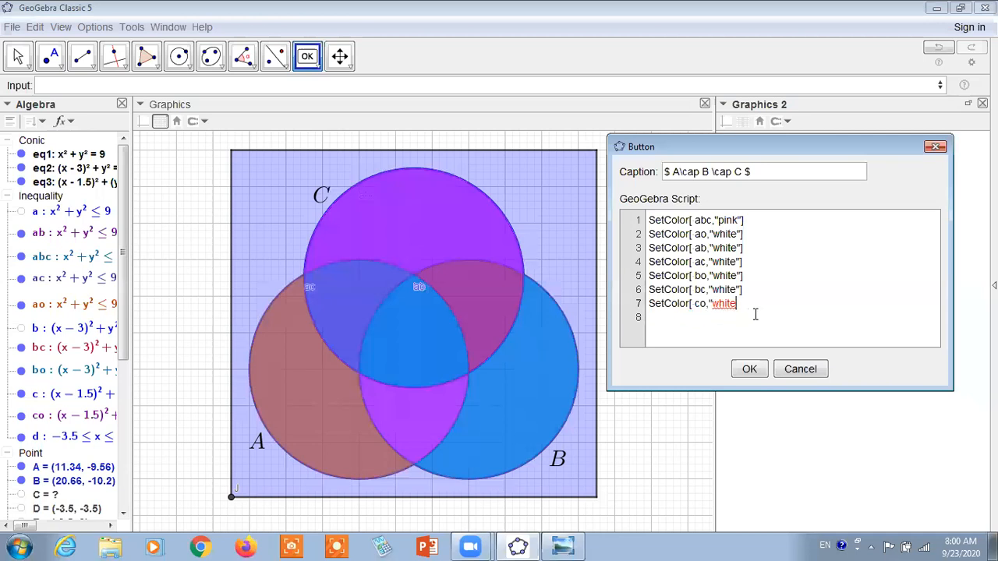
pyautogui.write('"]')
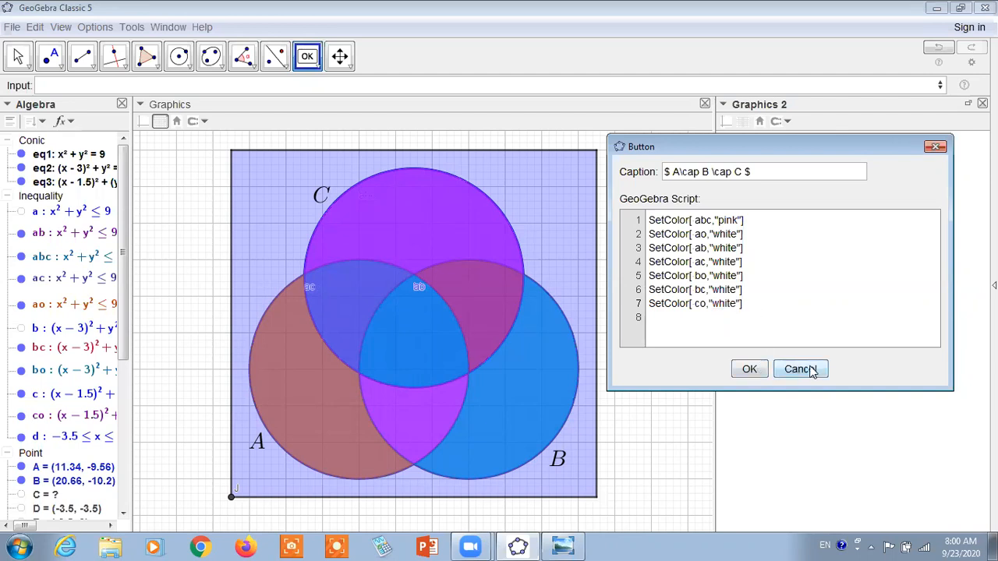
# - Create the A∩B∩C button with its script and dismiss the further empty button dialog
pyautogui.click(753, 371)
pyautogui.click(736, 333)
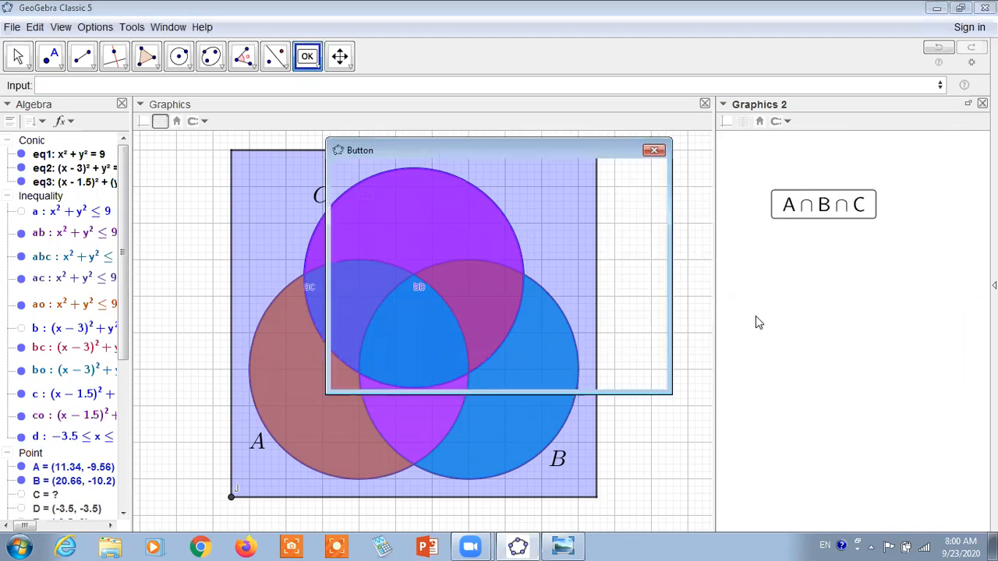
pyautogui.click(651, 168)
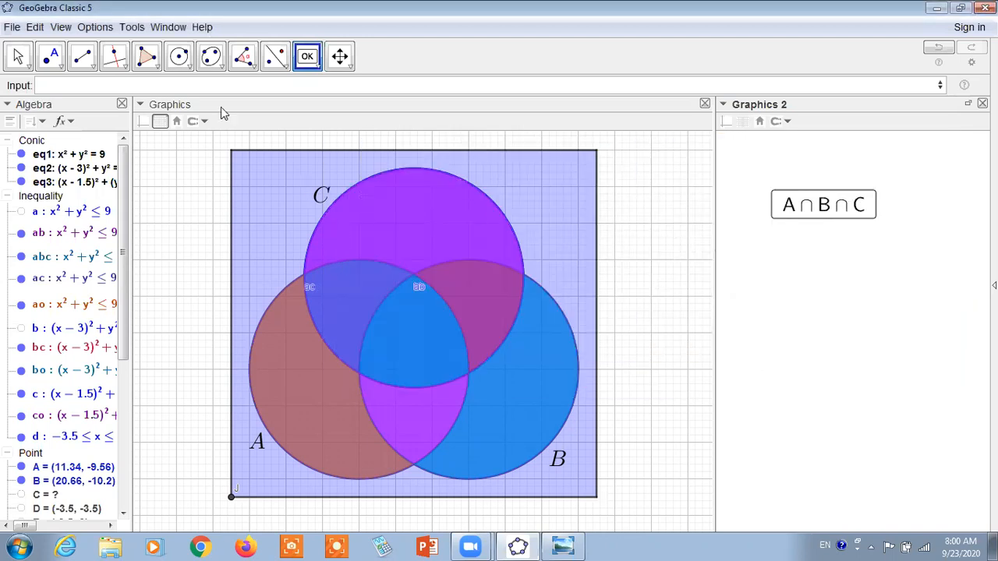
# - Begin defining a new region u' as the rectangle region d followed by the operators ∧¬
pyautogui.click(101, 86)
pyautogui.write('u=')
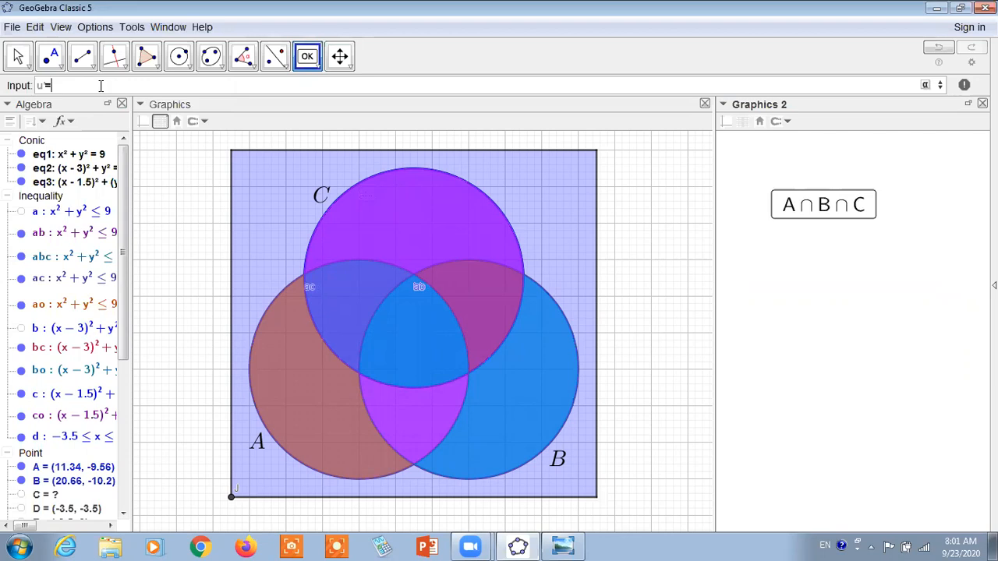
pyautogui.click(22, 437)
pyautogui.click(21, 437)
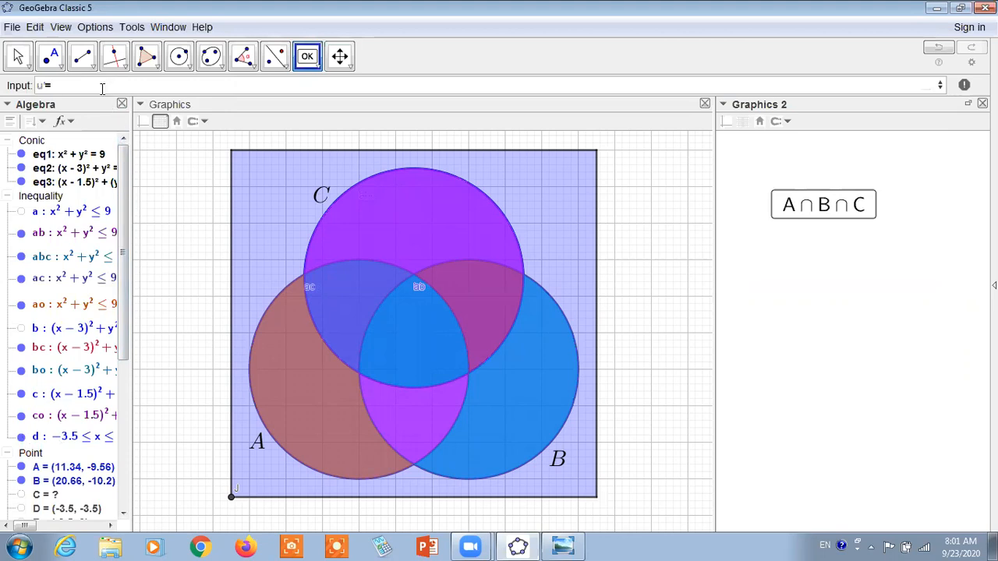
pyautogui.write('d')
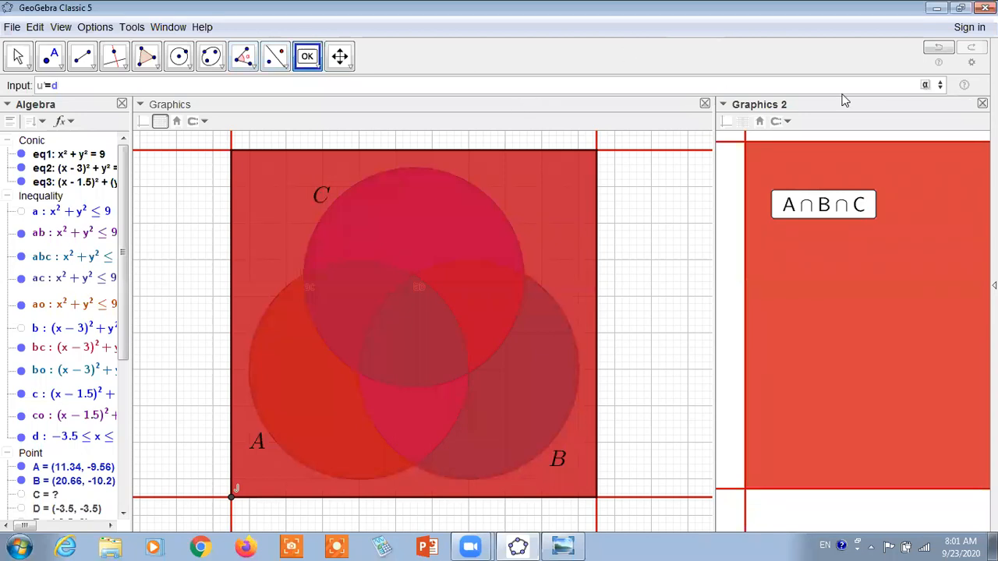
pyautogui.click(926, 85)
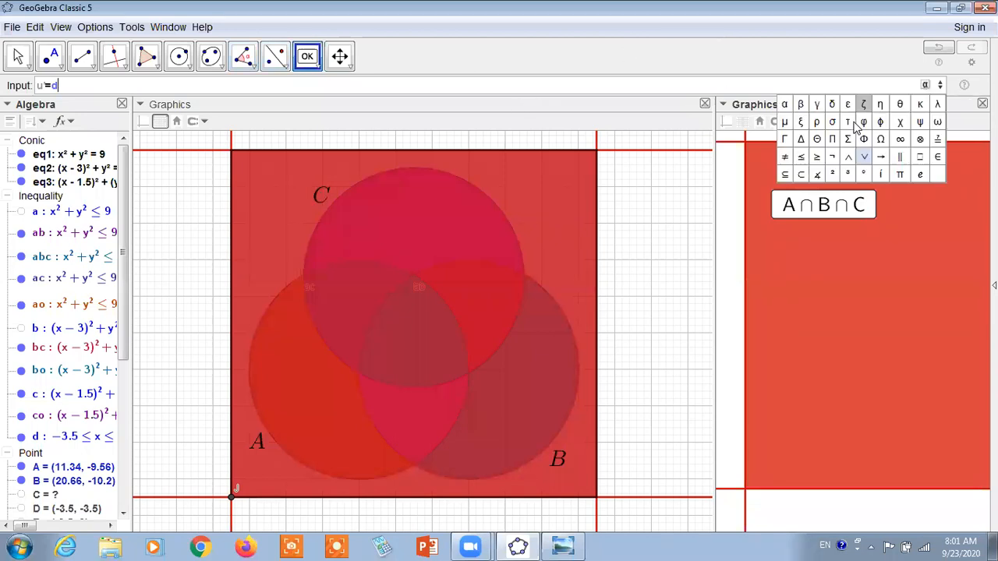
pyautogui.click(850, 158)
pyautogui.click(926, 84)
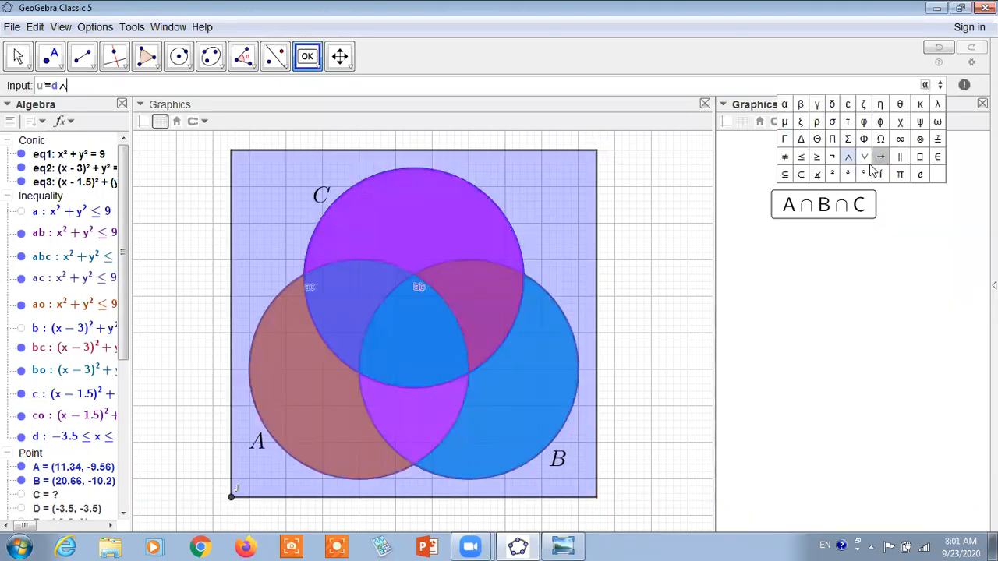
pyautogui.click(832, 156)
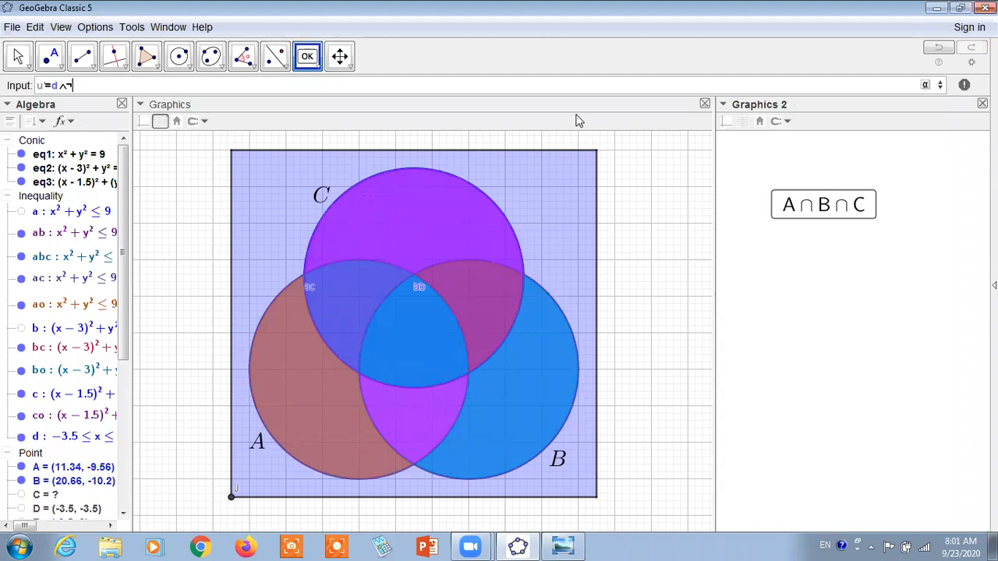
# - Complete the definition of the region outside all three circles as u'=d∧¬(a∨b∨c) and create it
pyautogui.write('(a')
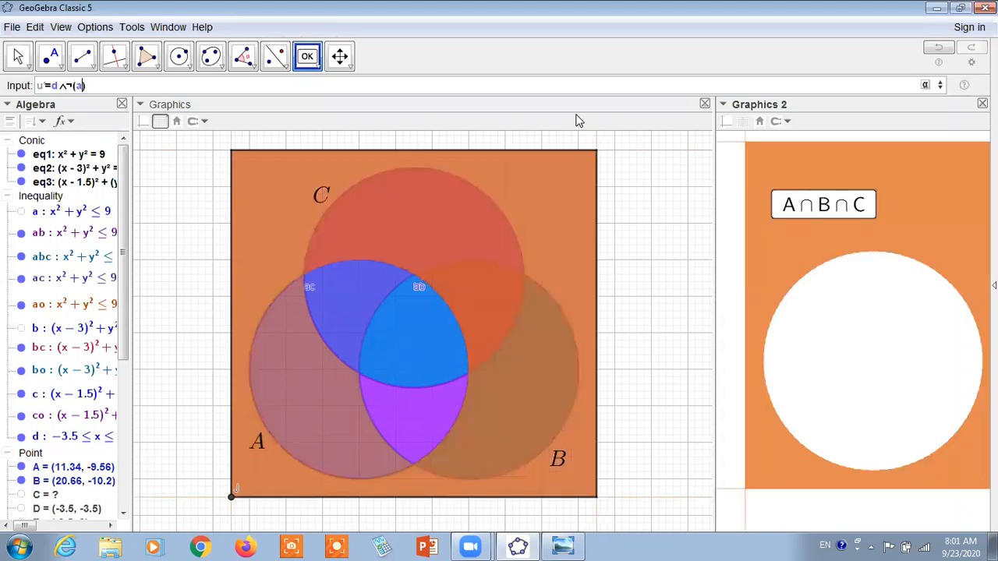
pyautogui.click(925, 85)
pyautogui.click(856, 159)
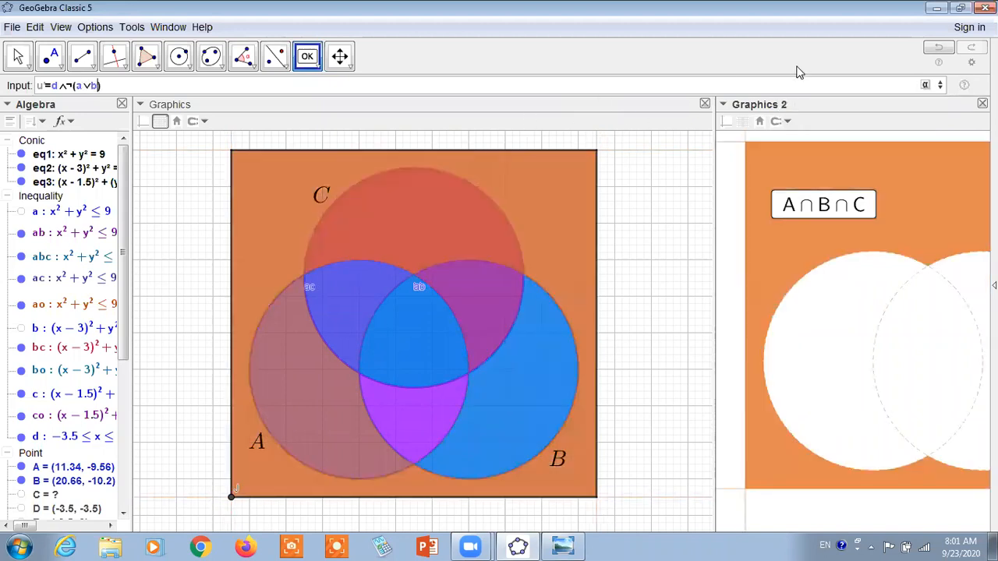
pyautogui.click(926, 85)
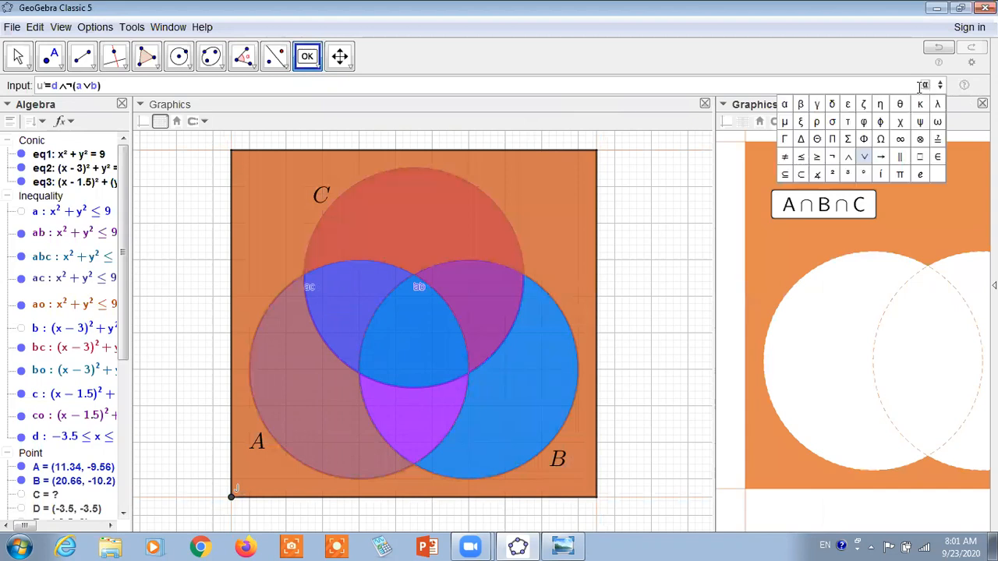
pyautogui.click(865, 159)
pyautogui.write('c')
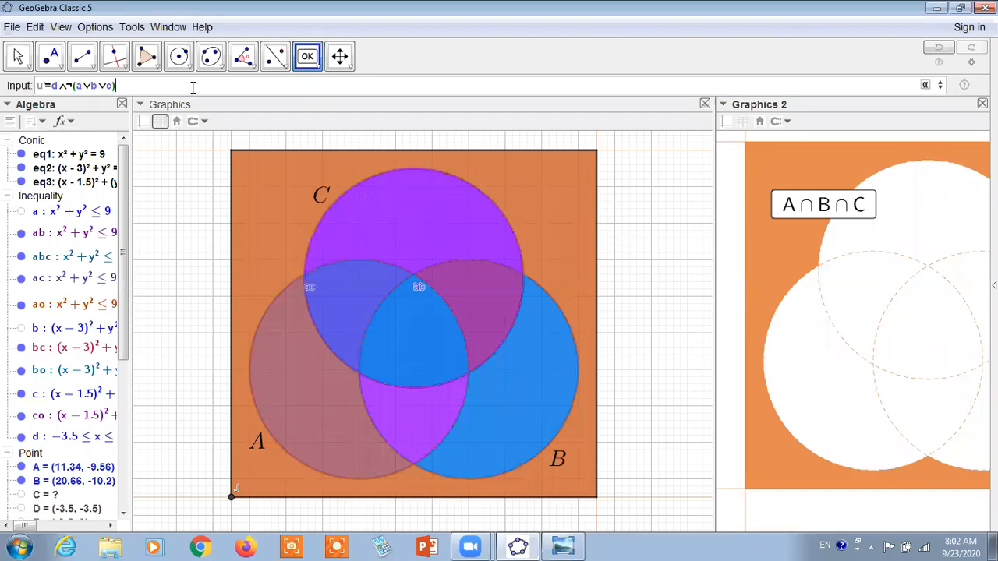
pyautogui.press('Return')
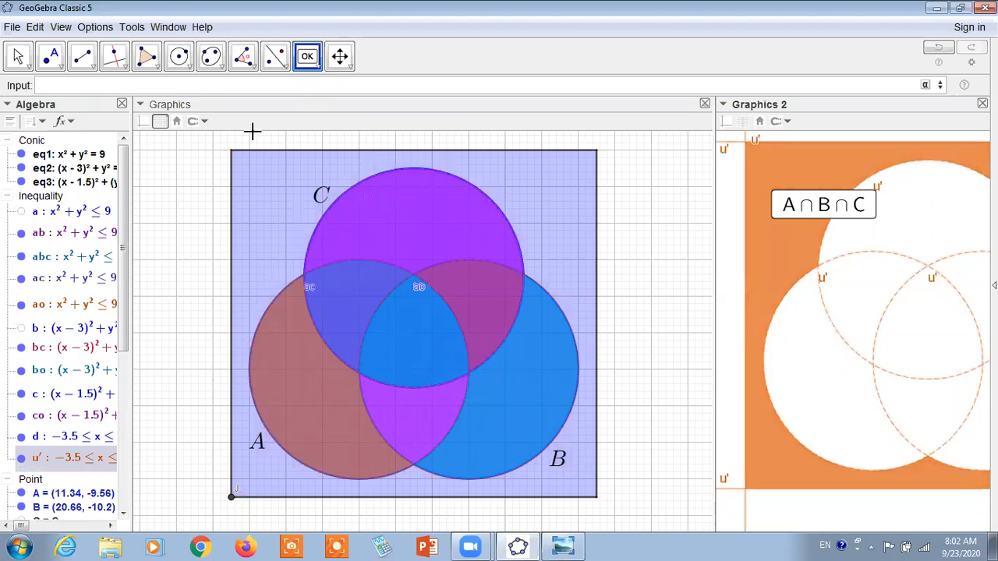
pyautogui.click(708, 247)
pyautogui.click(654, 149)
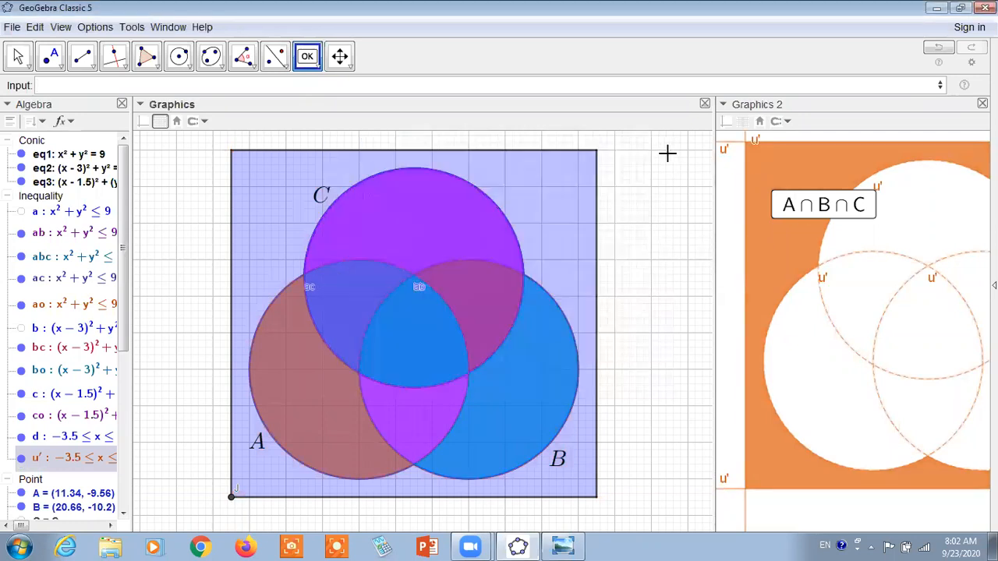
pyautogui.click(752, 173)
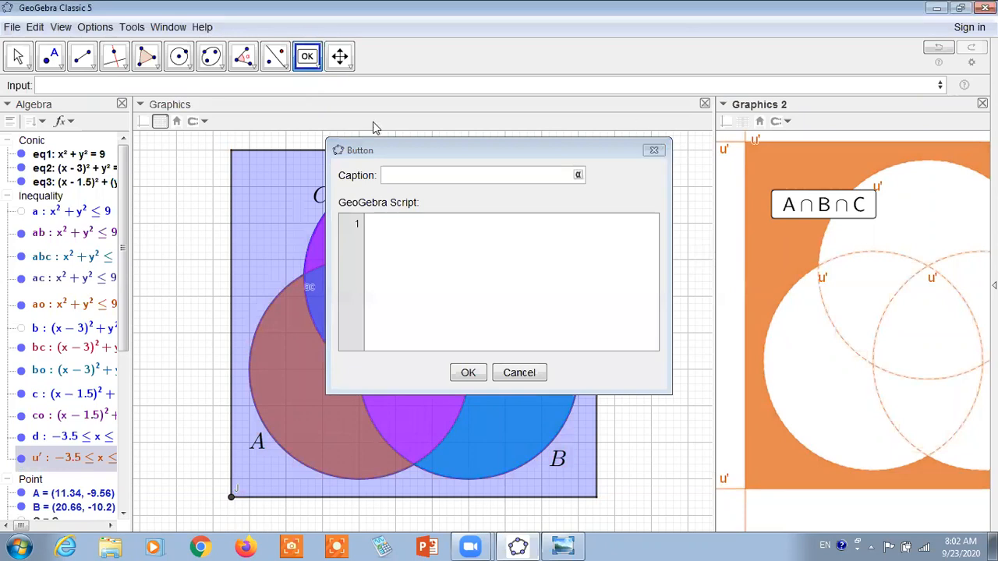
# - Cancel the empty button dialog and delete the region u'
pyautogui.click(17, 56)
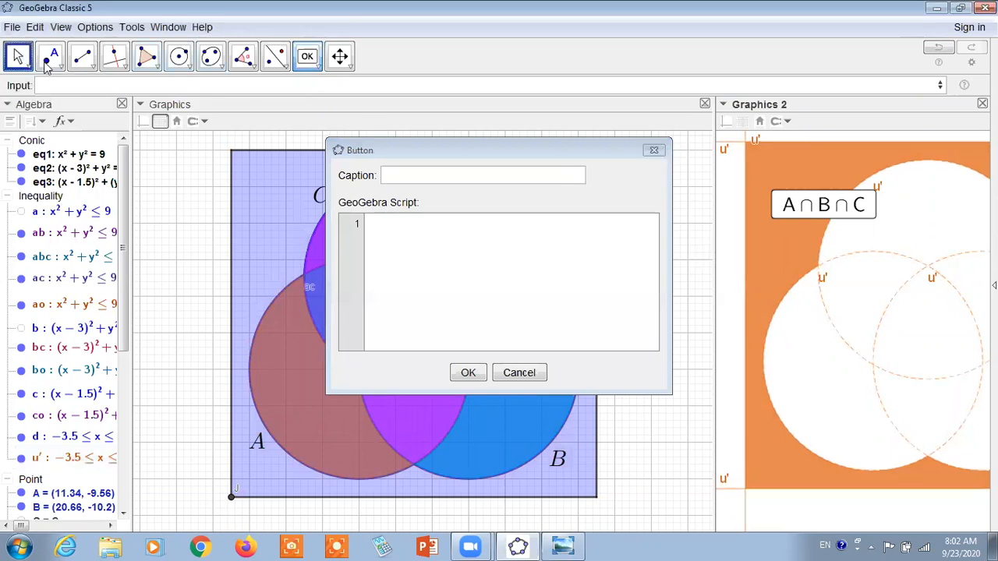
pyautogui.click(519, 371)
pyautogui.click(763, 191)
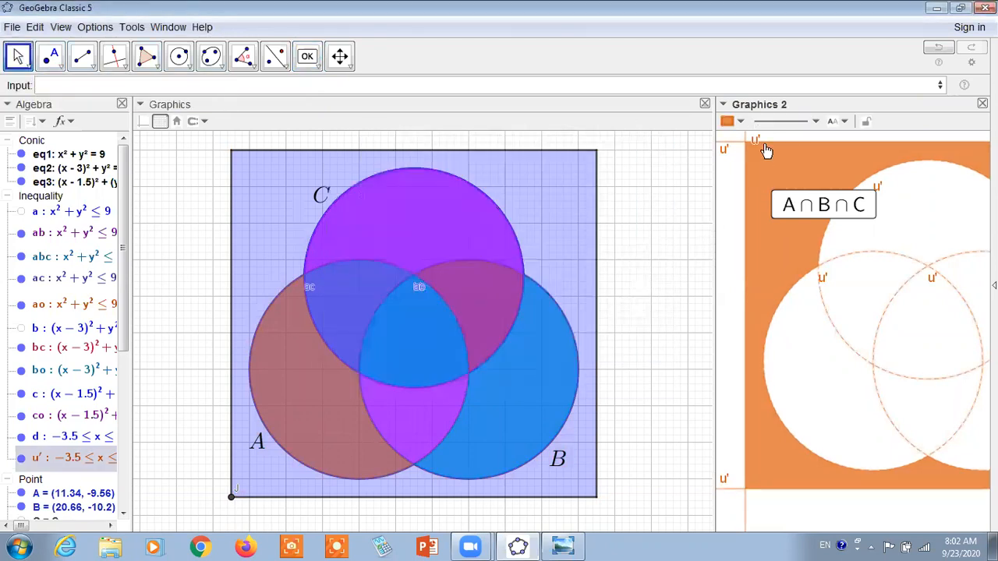
pyautogui.press('Delete')
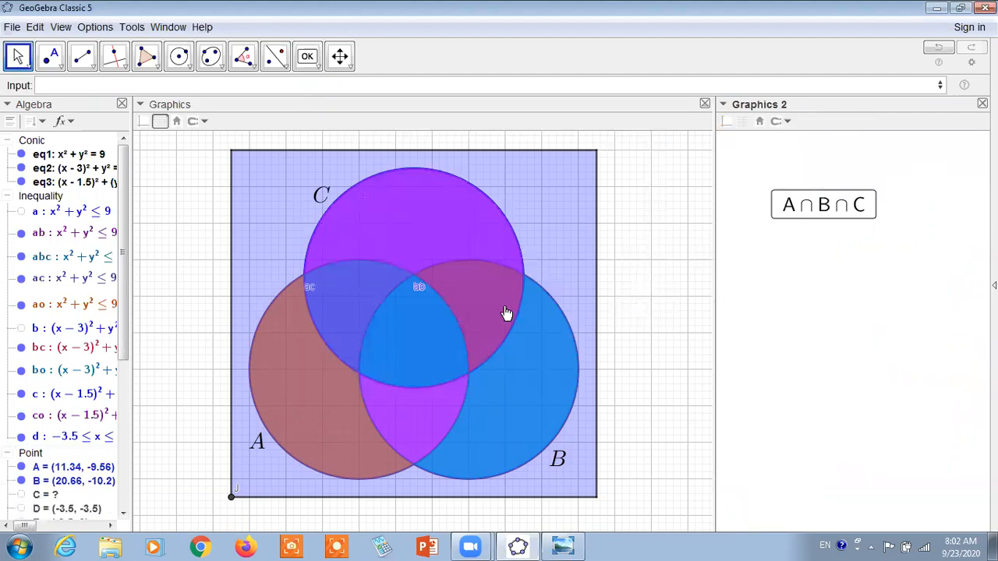
# - Run the A∩B∩C button to highlight the triple intersection in the Venn diagram
pyautogui.click(795, 201)
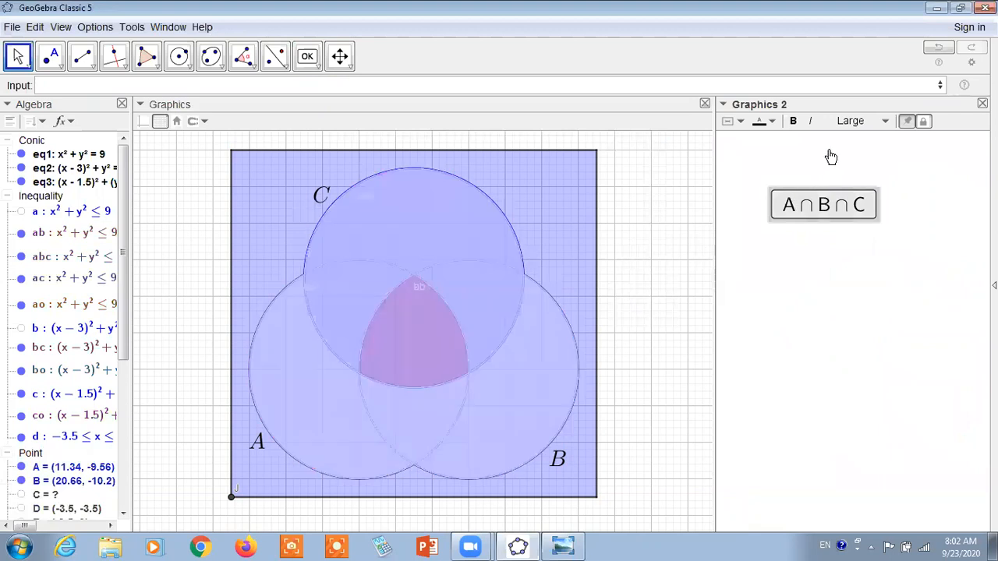
pyautogui.click(645, 210)
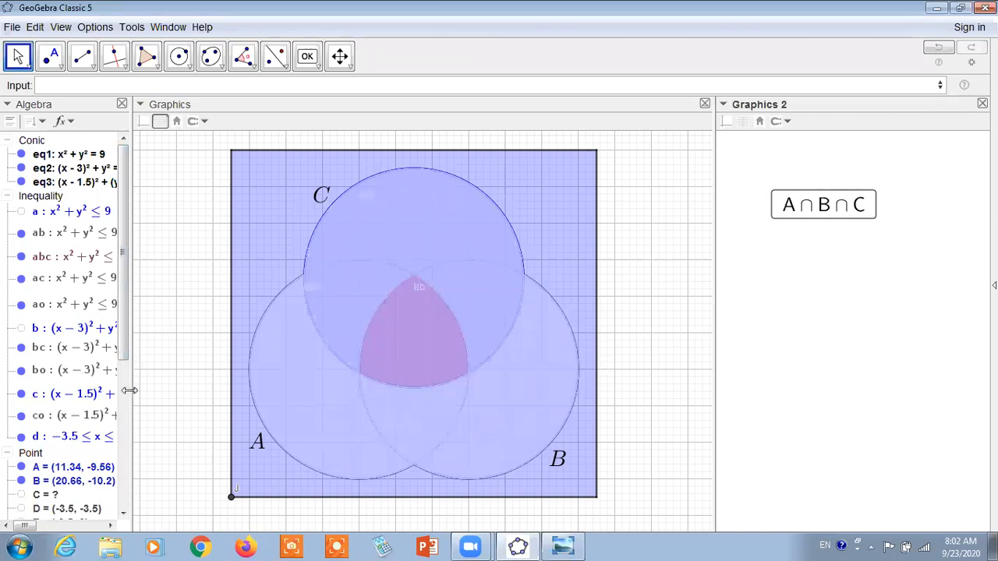
# - Toggle the visibility of the rectangle region d off and on to compare the diagram, ending with it shown
pyautogui.moveTo(124, 355)
pyautogui.mouseDown()
pyautogui.moveTo(121, 448)
pyautogui.moveTo(121, 345)
pyautogui.mouseUp()
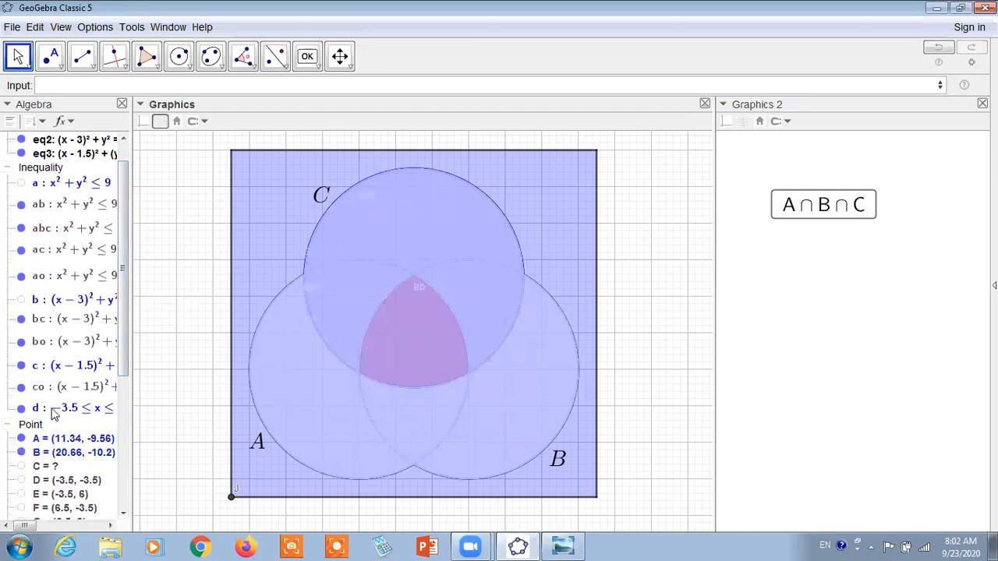
pyautogui.click(21, 409)
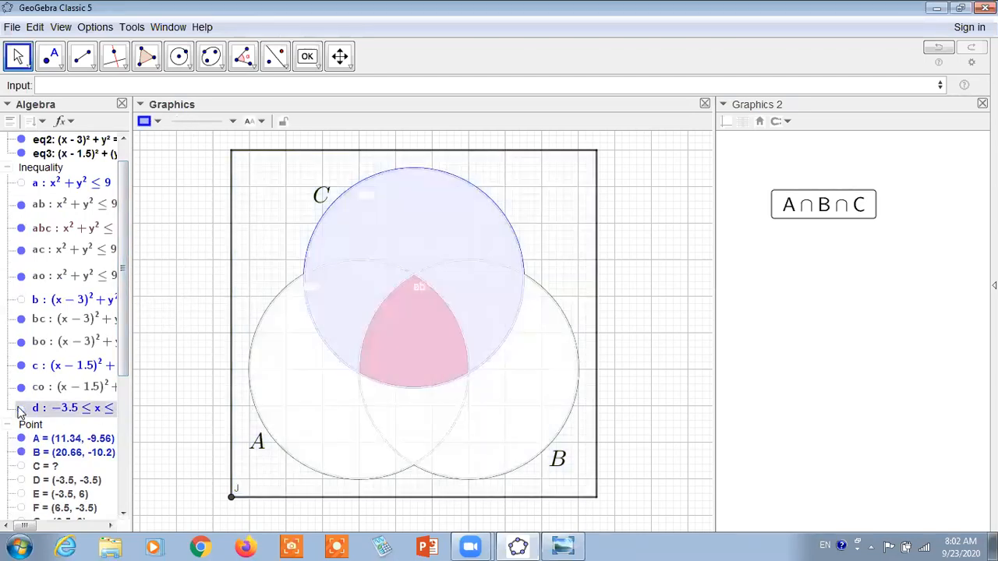
pyautogui.click(21, 408)
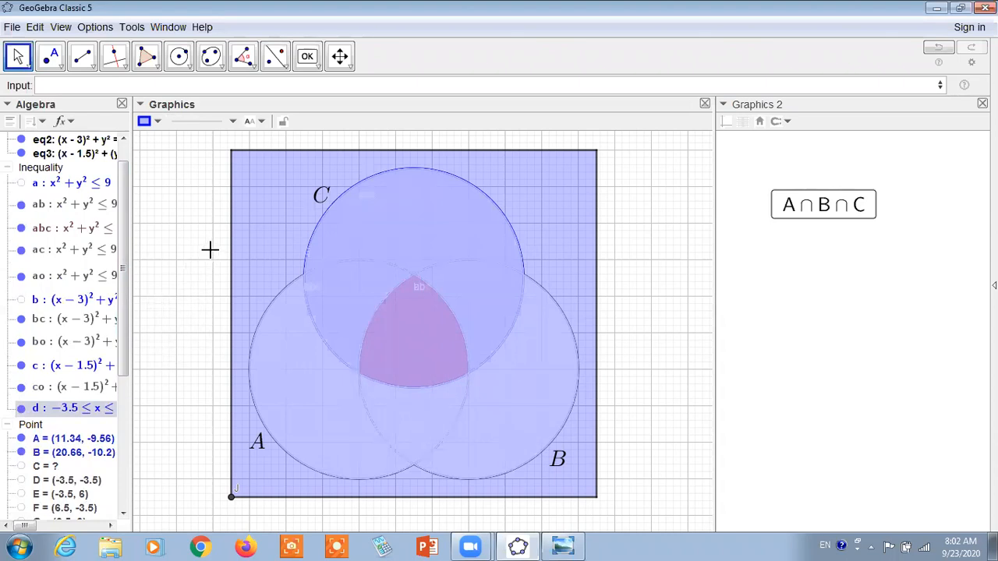
pyautogui.click(199, 343)
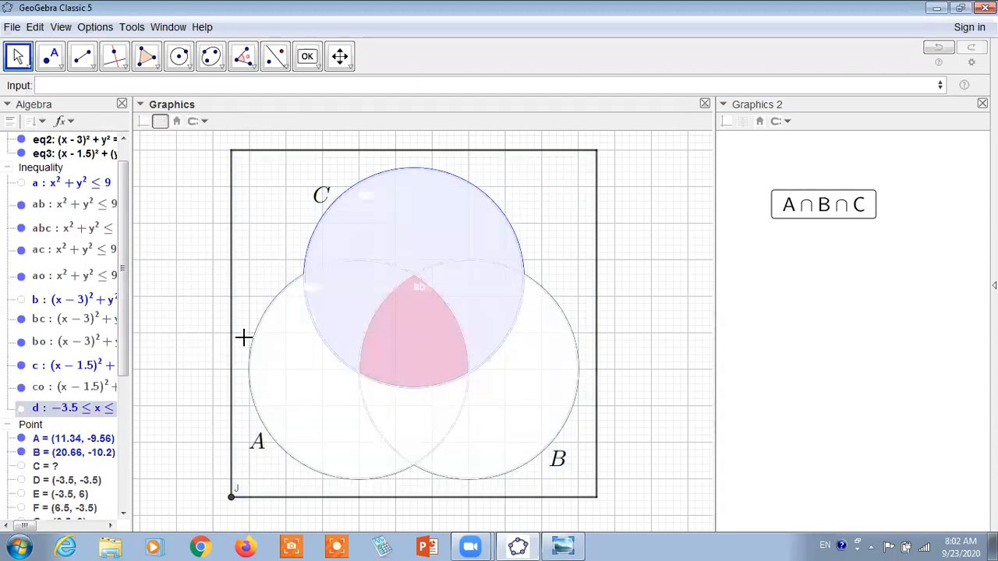
pyautogui.moveTo(124, 349); pyautogui.dragTo(126, 512)
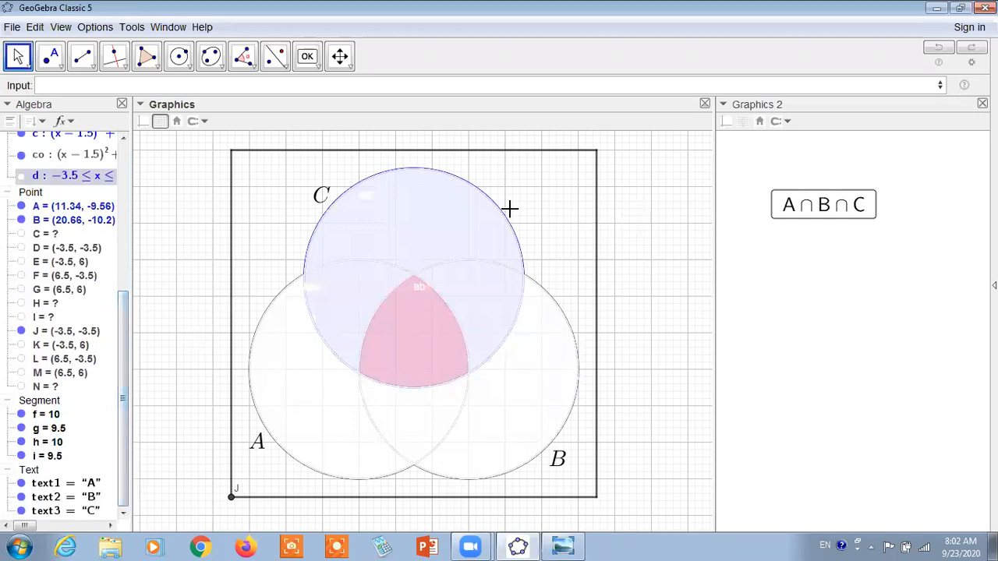
pyautogui.click(21, 176)
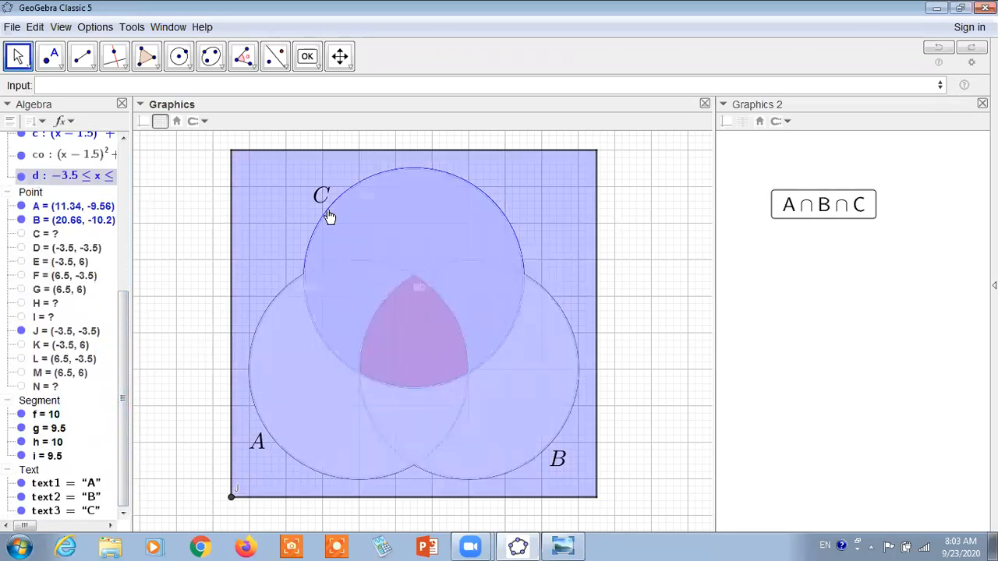
pyautogui.moveTo(127, 307); pyautogui.dragTo(138, 145)
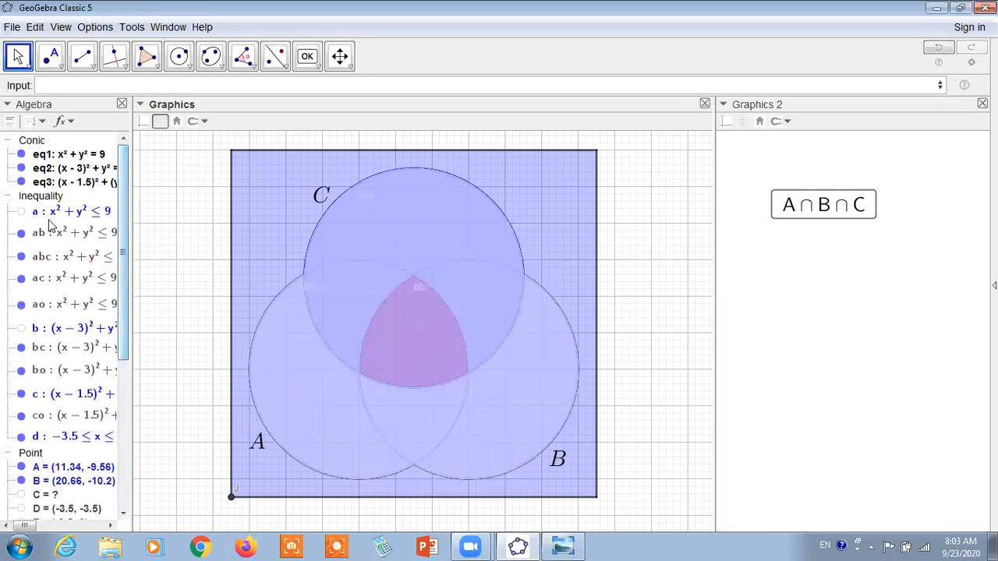
# - Run the A∩B∩C button again and close the Graphics 2 view
pyautogui.click(841, 209)
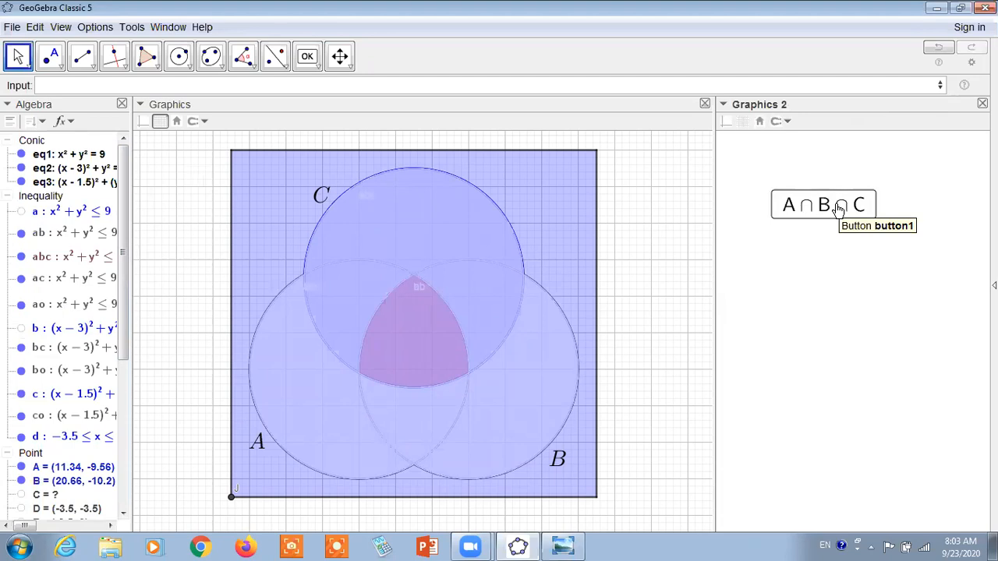
pyautogui.click(835, 210)
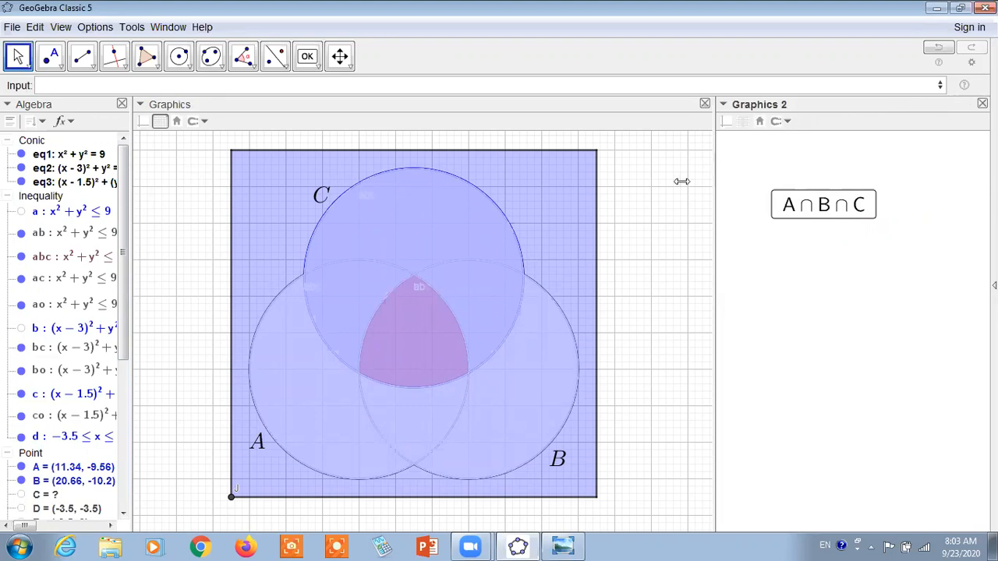
pyautogui.hotkey('ctrl', 'shift', '2')
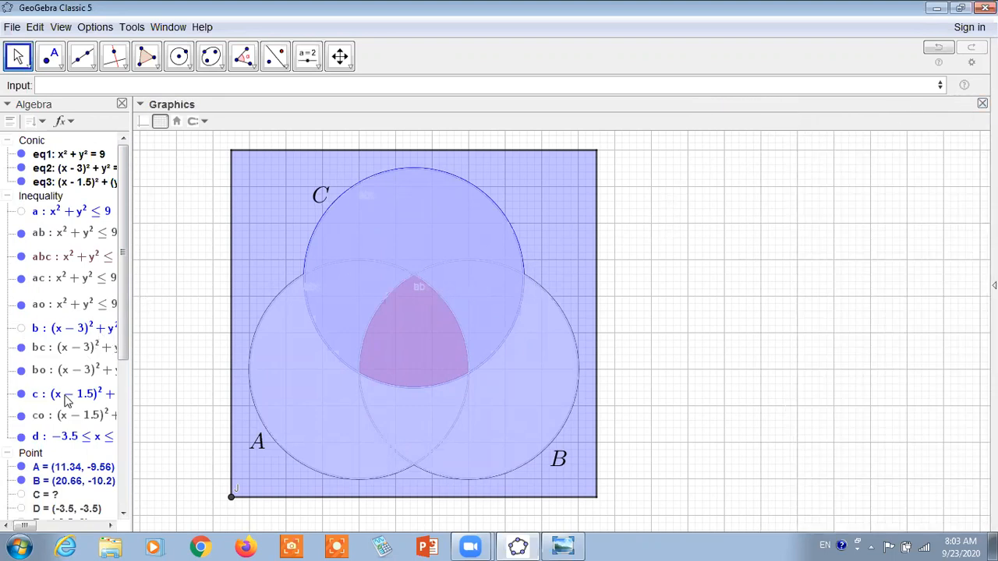
# - Toggle the visibility of region b on and off again to check its effect
pyautogui.scroll(-7, 78, 452)
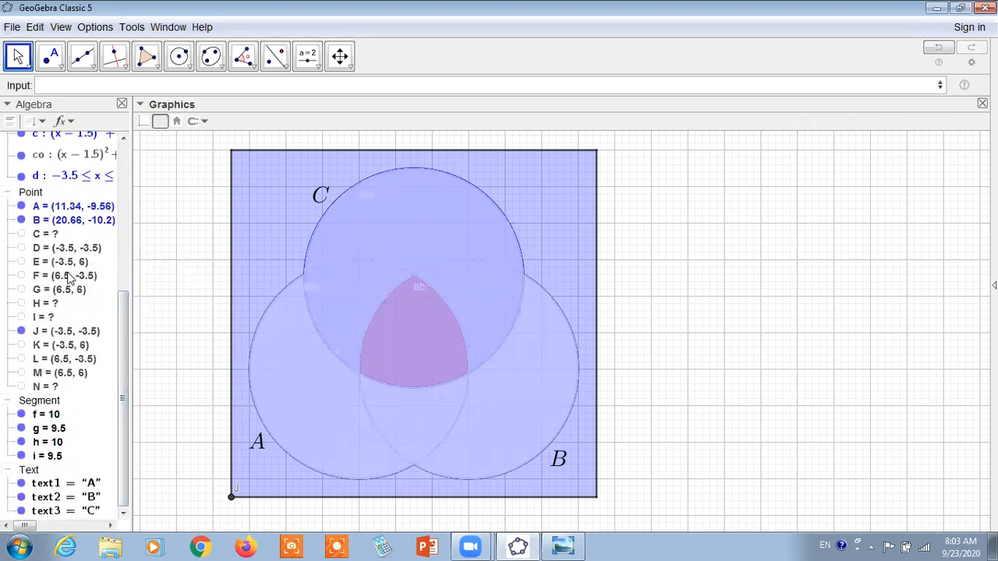
pyautogui.moveTo(124, 307); pyautogui.dragTo(135, 163)
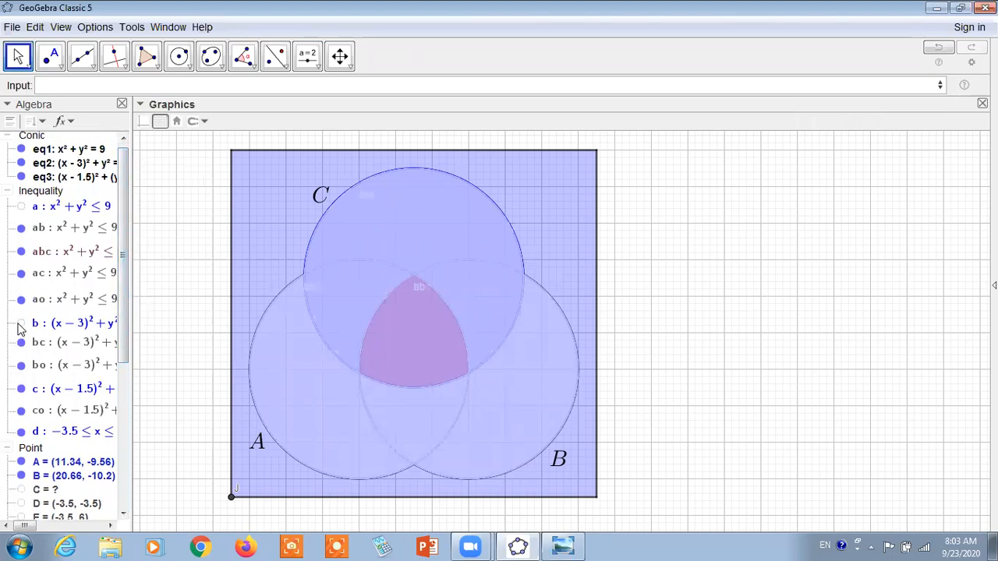
pyautogui.click(21, 323)
pyautogui.click(22, 324)
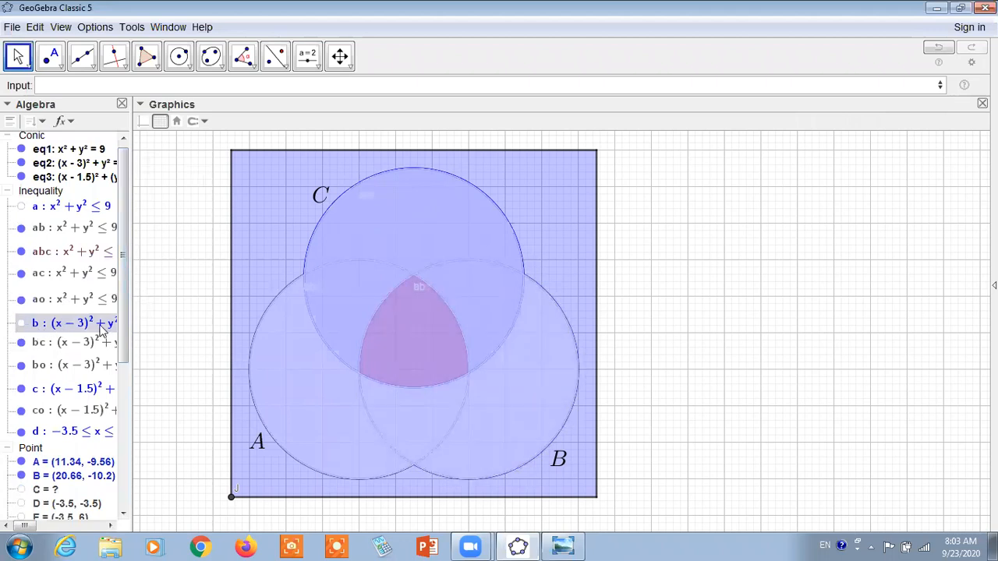
pyautogui.moveTo(122, 340); pyautogui.dragTo(122, 395)
pyautogui.moveTo(122, 394); pyautogui.dragTo(123, 411)
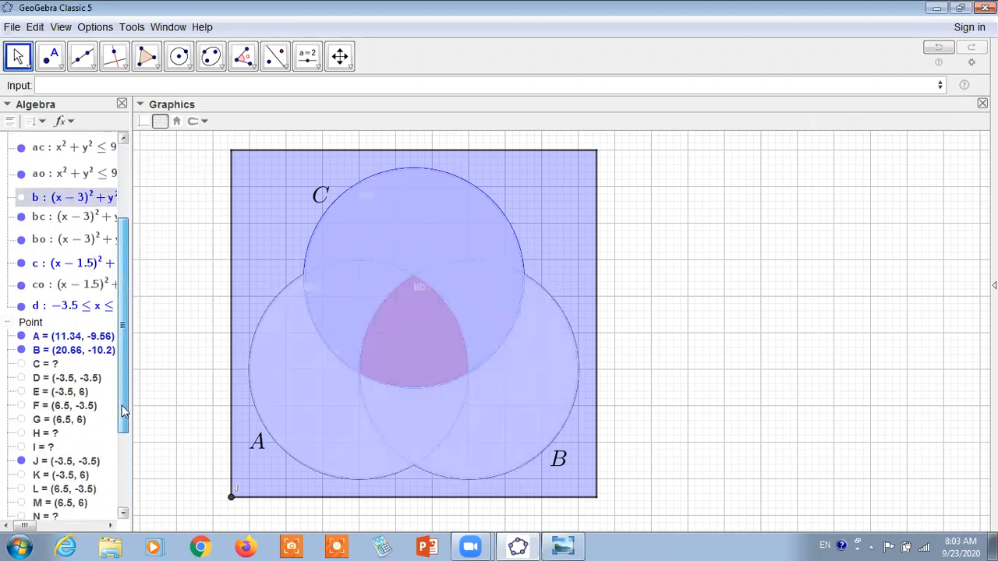
# - Compare regions c and co by toggling their visibility, leaving c hidden and co shown
pyautogui.click(21, 285)
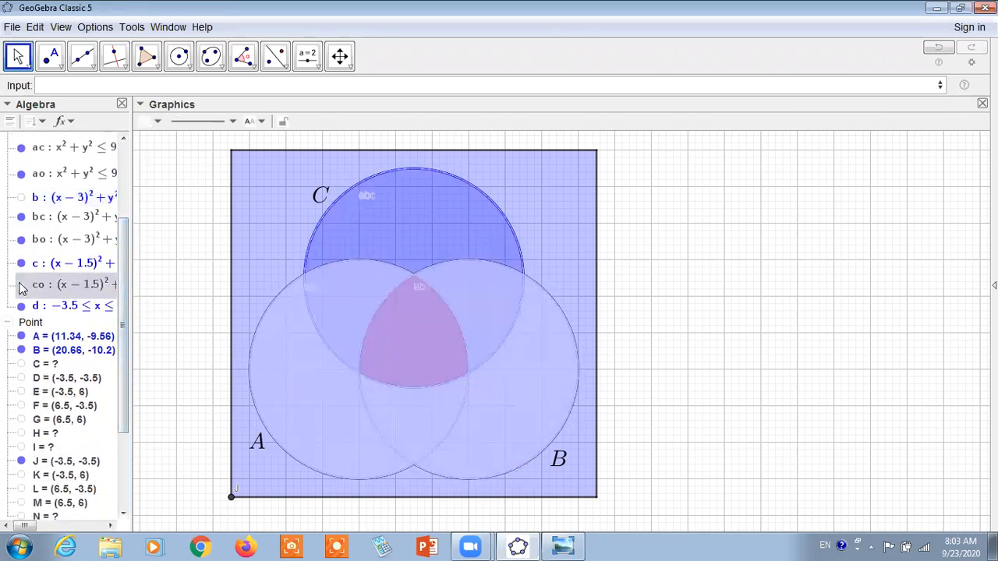
pyautogui.click(21, 264)
pyautogui.click(21, 286)
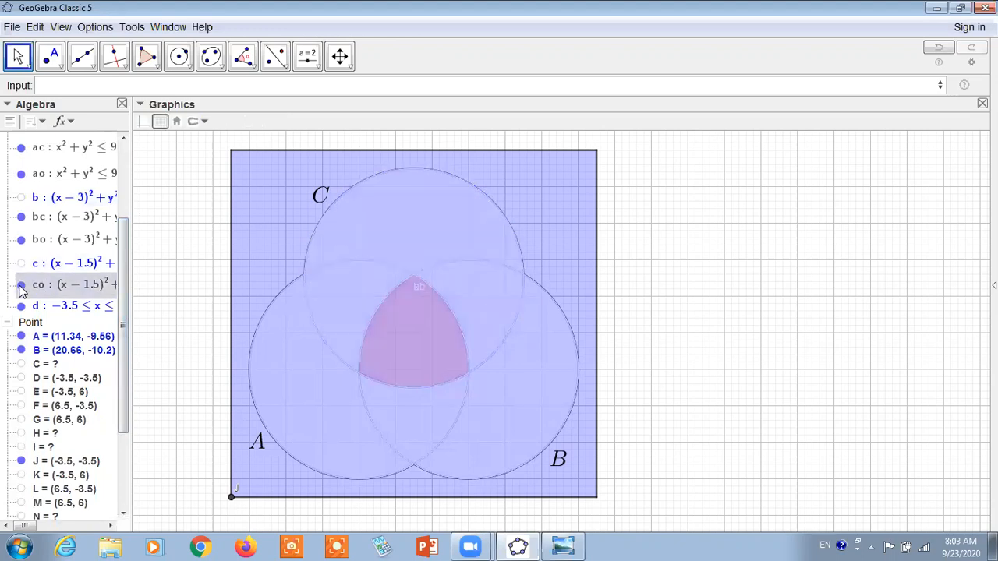
pyautogui.click(21, 264)
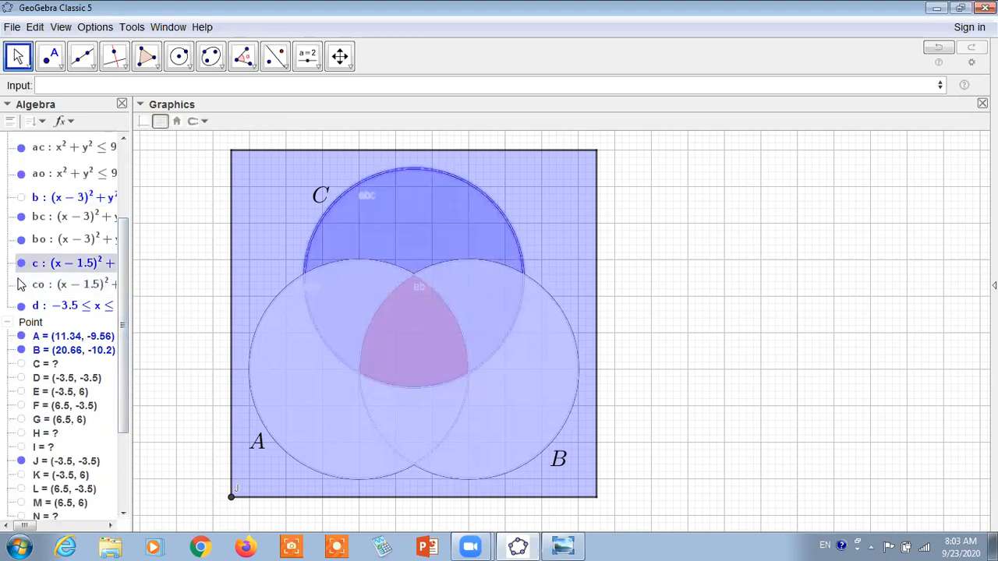
pyautogui.click(21, 285)
pyautogui.click(21, 264)
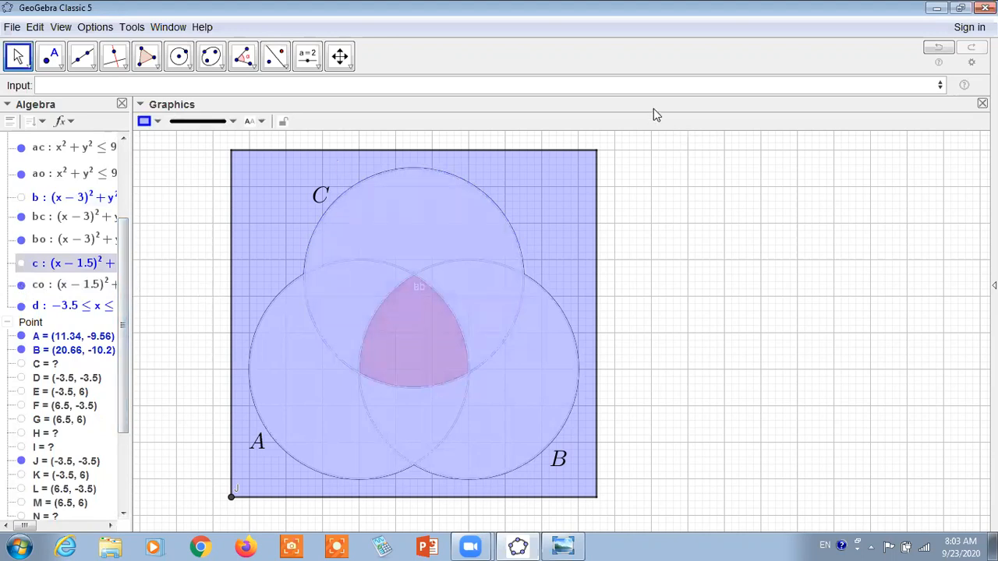
# - Reopen the Graphics 2 view and hide the C-only region co
pyautogui.click(60, 27)
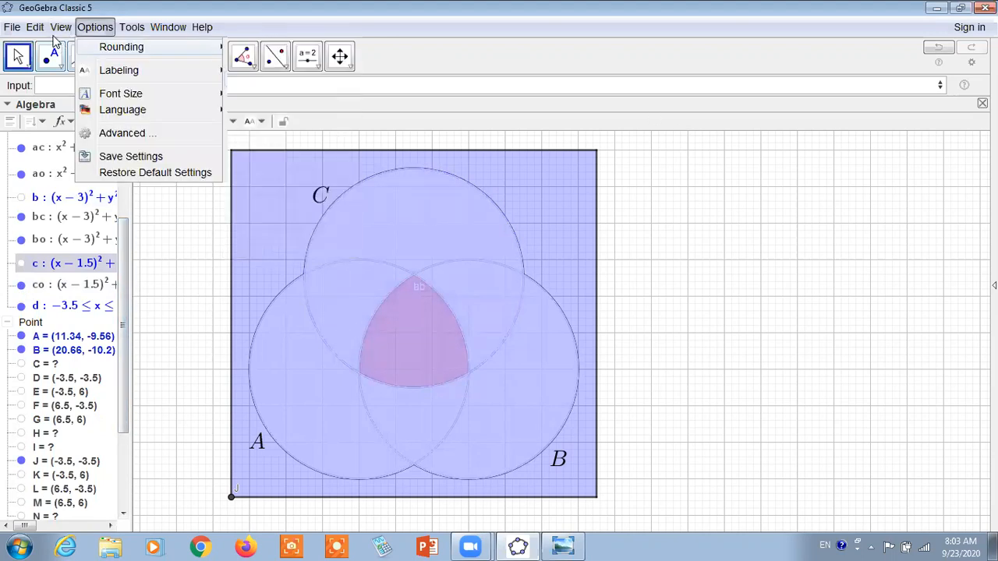
pyautogui.click(101, 106)
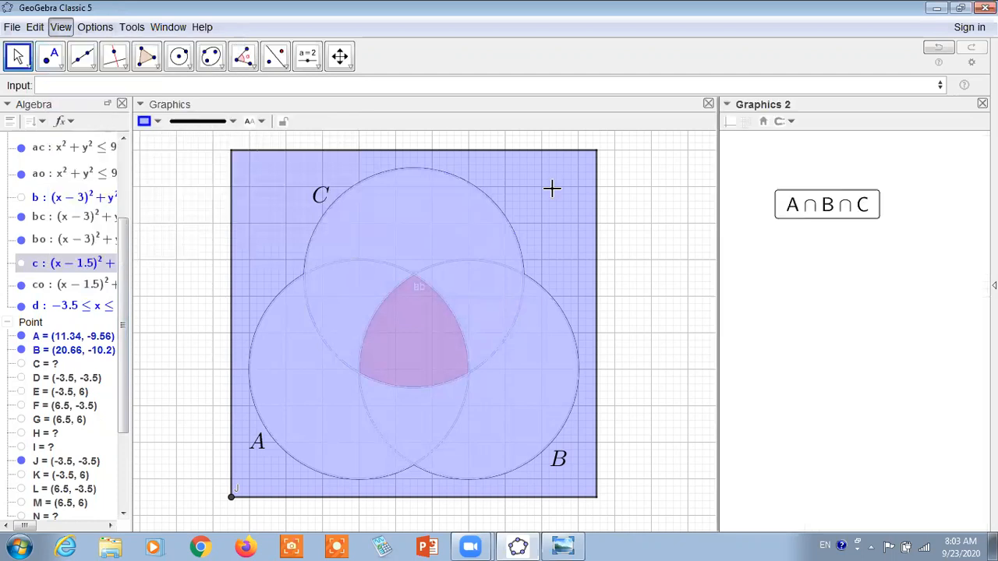
pyautogui.rightClick(854, 220)
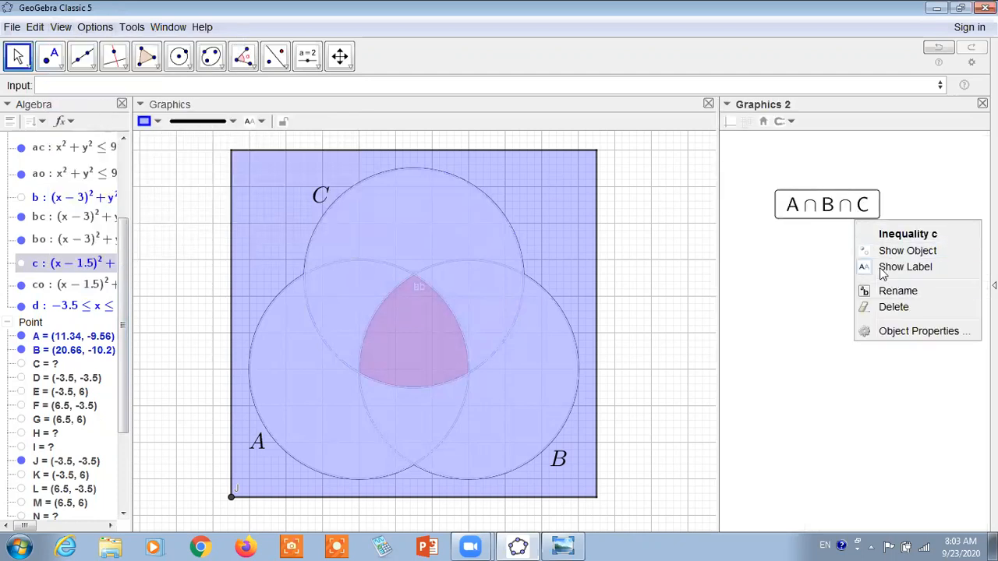
pyautogui.click(780, 235)
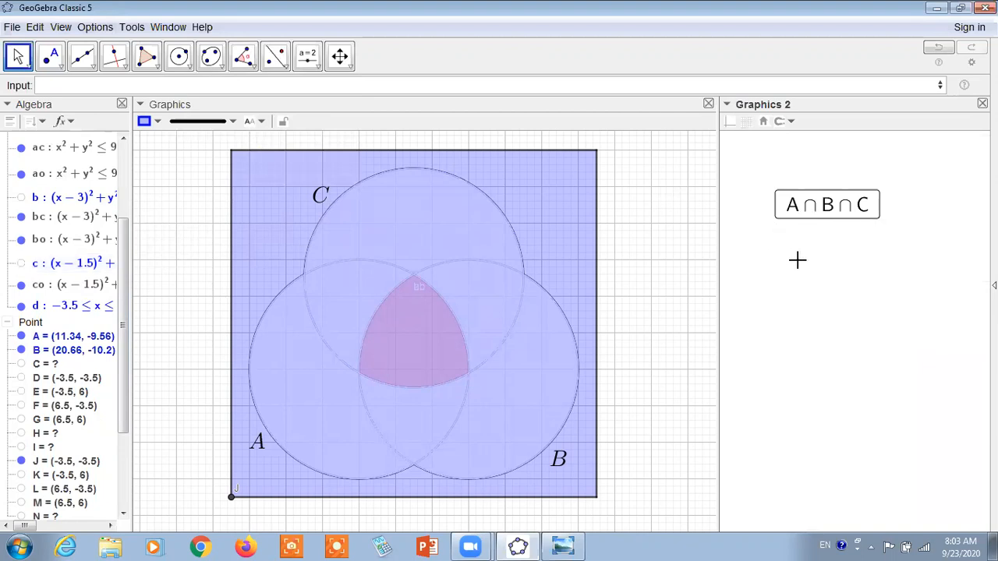
pyautogui.hotkey('ctrl', 'z')
pyautogui.hotkey('ctrl', 'z')
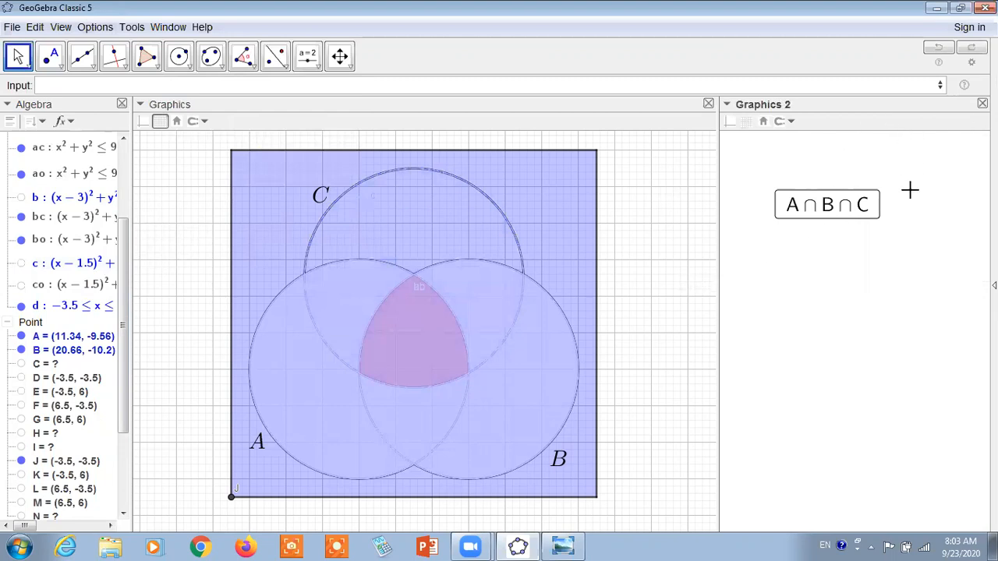
# - Delete the A∩B∩C button and close the Graphics 2 view
pyautogui.rightClick(847, 211)
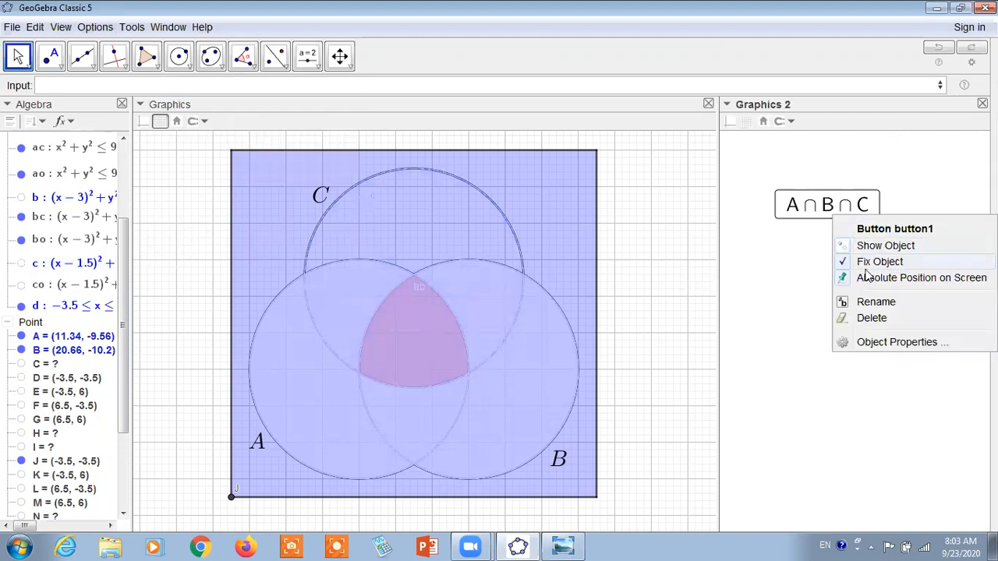
pyautogui.click(877, 317)
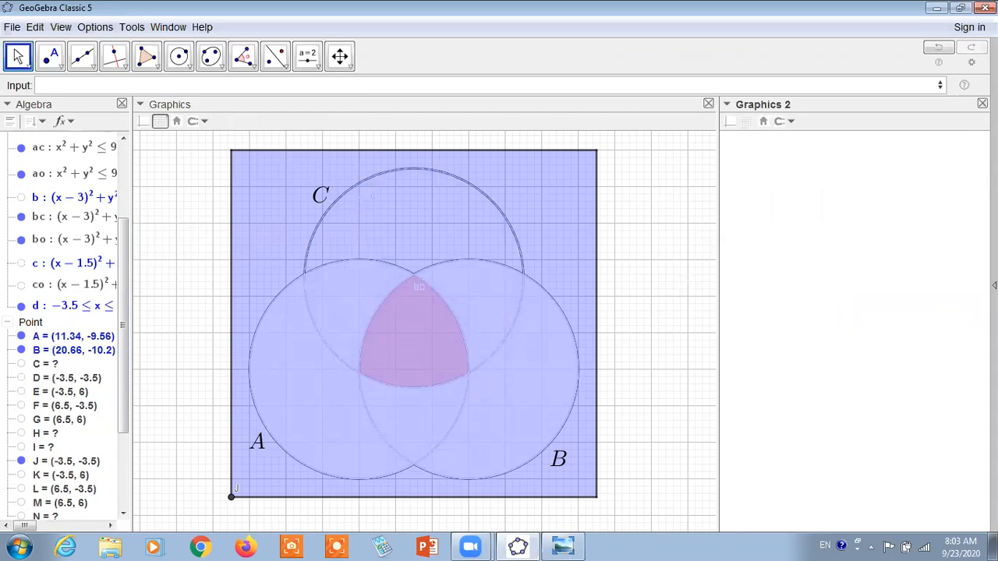
pyautogui.click(983, 103)
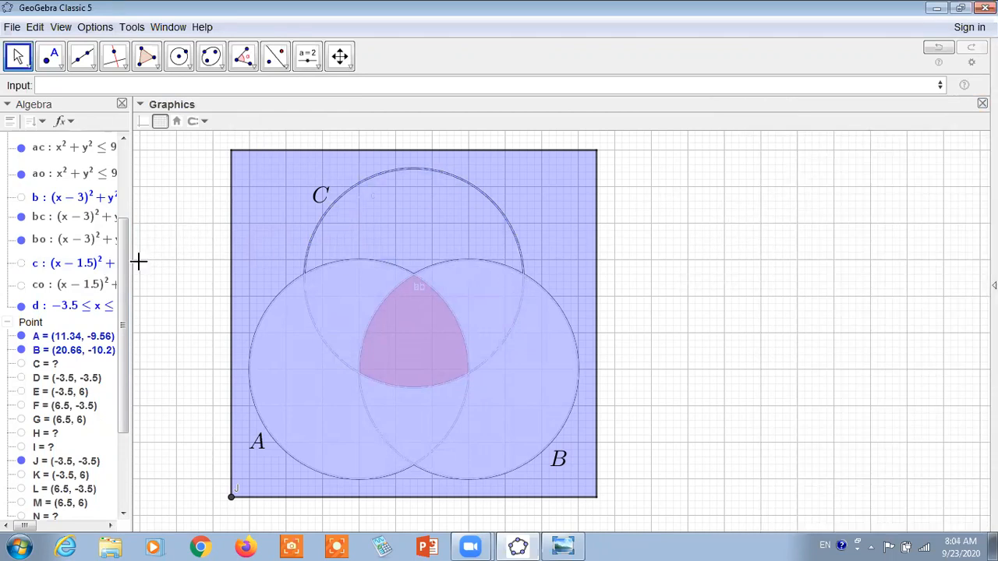
# - Hide the rectangle region d in the object list
pyautogui.moveTo(122, 258); pyautogui.dragTo(132, 356)
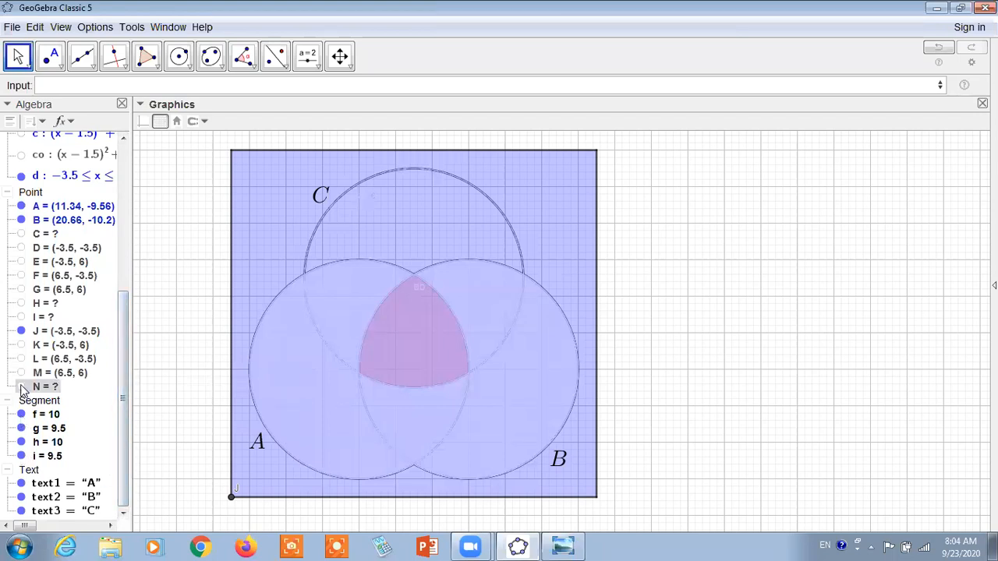
pyautogui.moveTo(127, 315); pyautogui.dragTo(129, 166)
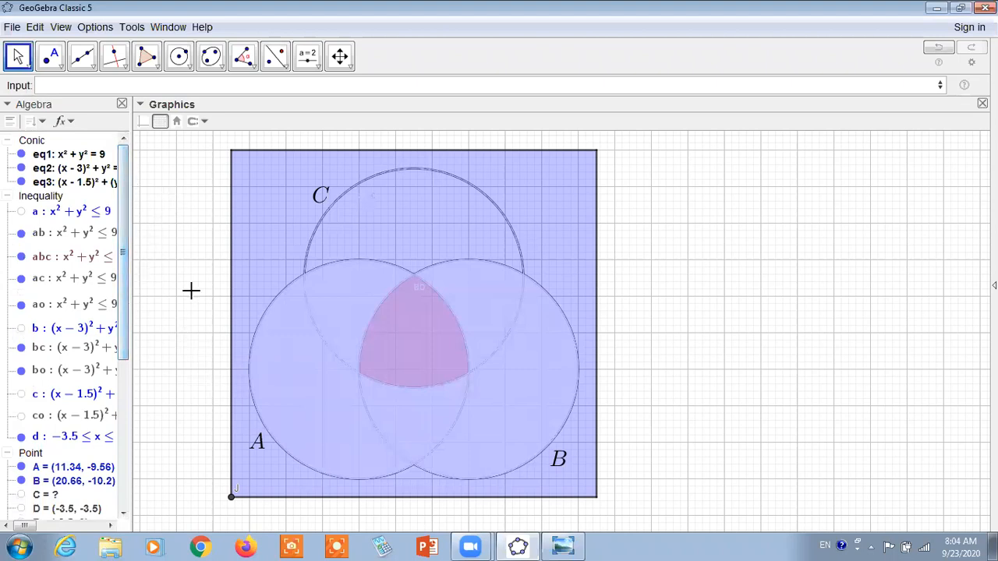
pyautogui.click(335, 278)
pyautogui.rightClick(290, 351)
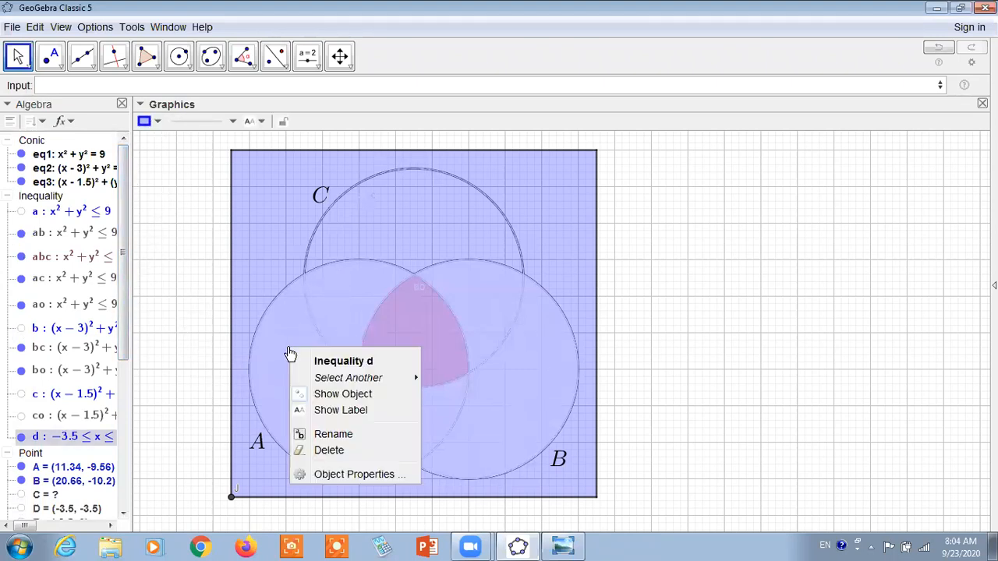
pyautogui.moveTo(308, 380)
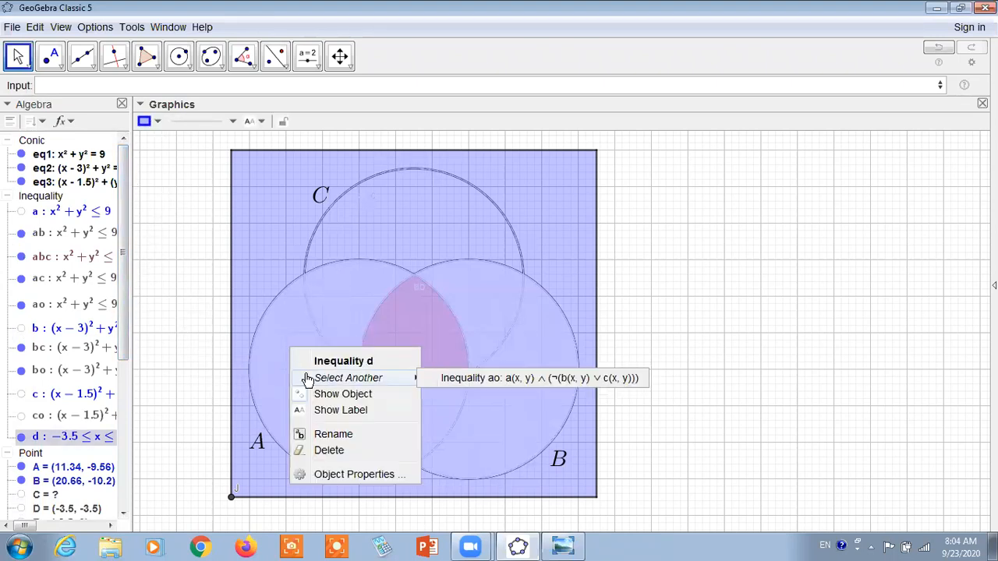
pyautogui.click(20, 437)
# - Show the full circle region c, toggling the C-only region co on and off again
pyautogui.click(21, 416)
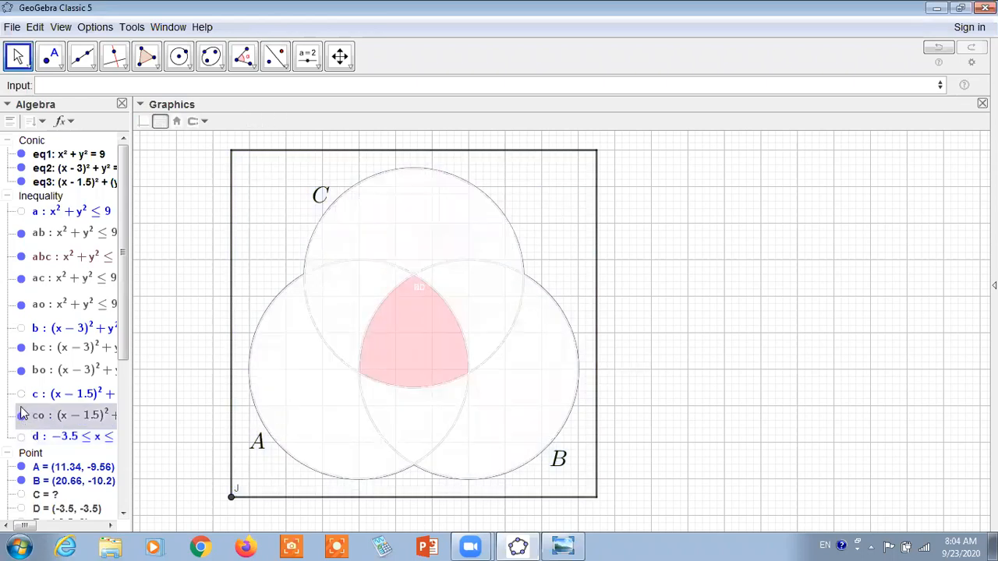
pyautogui.click(21, 394)
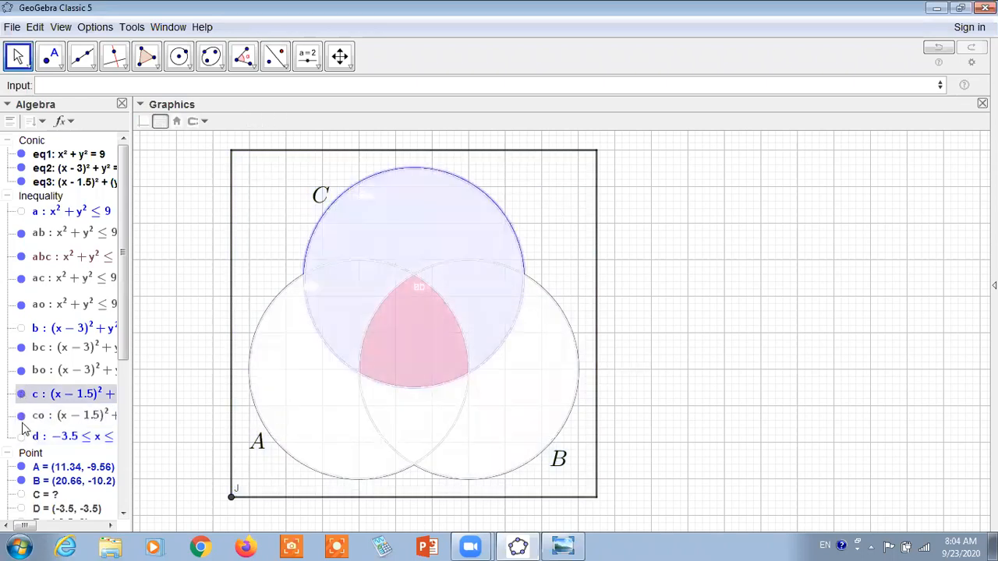
pyautogui.click(21, 416)
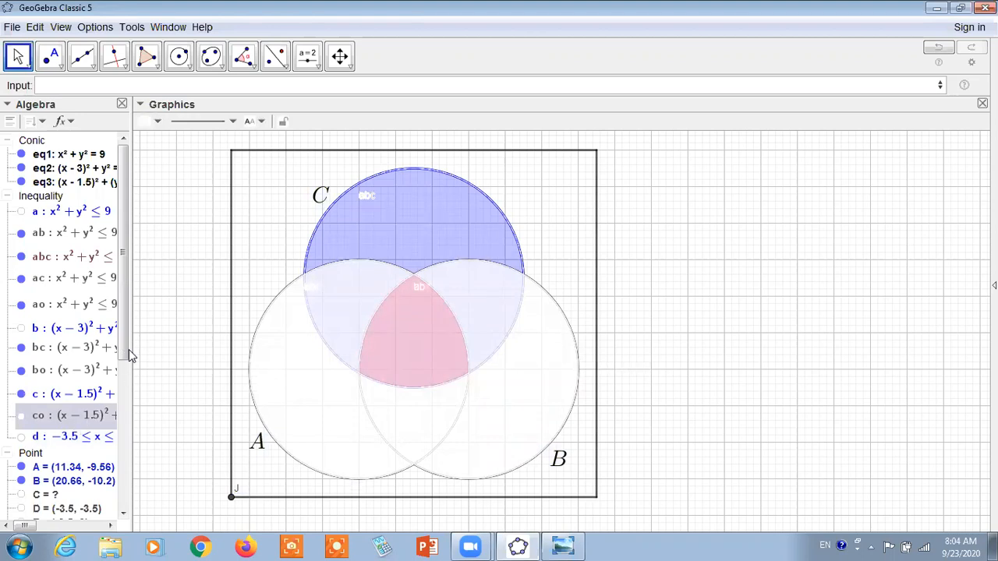
pyautogui.moveTo(127, 352); pyautogui.dragTo(129, 321)
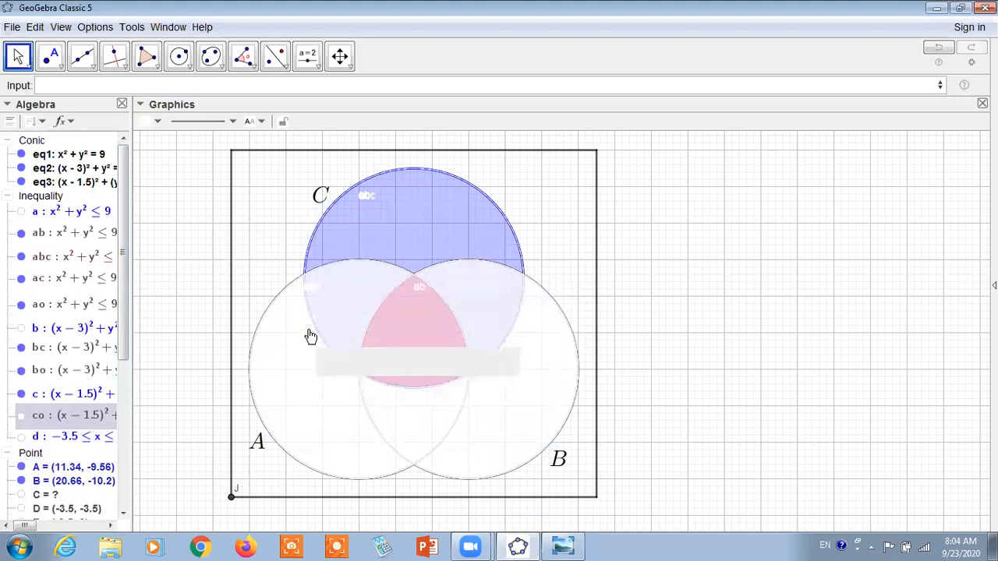
pyautogui.click(312, 67)
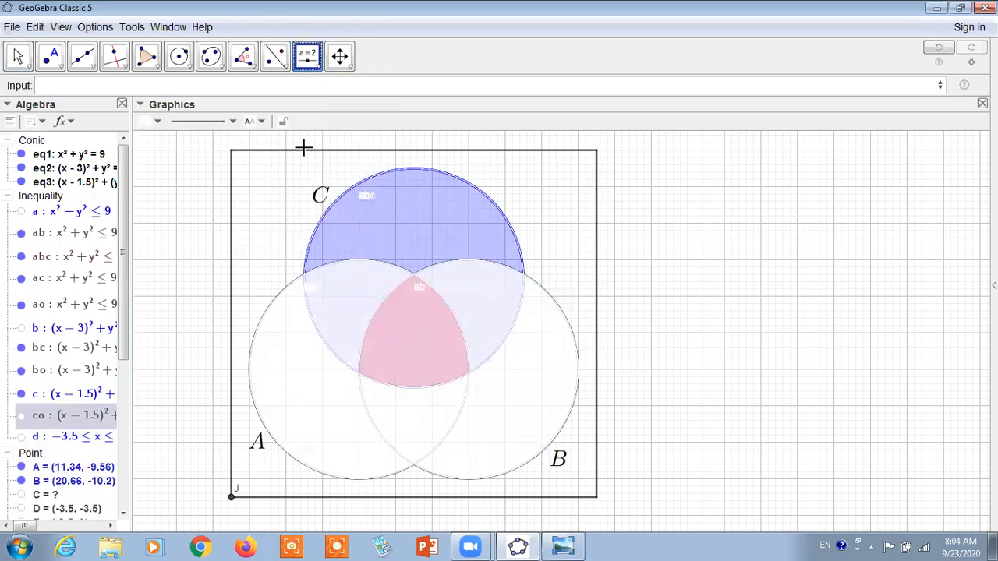
pyautogui.click(311, 69)
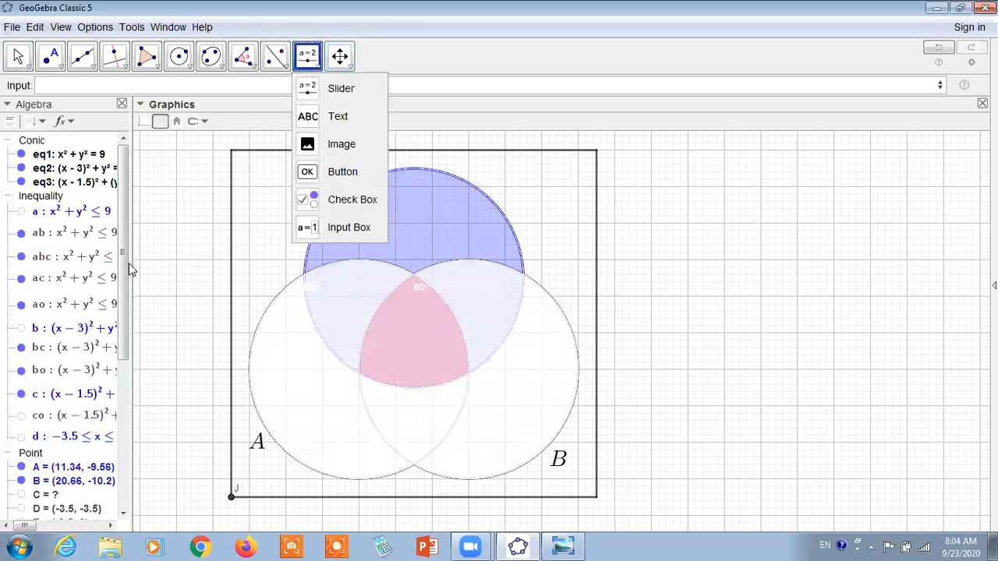
pyautogui.moveTo(122, 278); pyautogui.dragTo(105, 446)
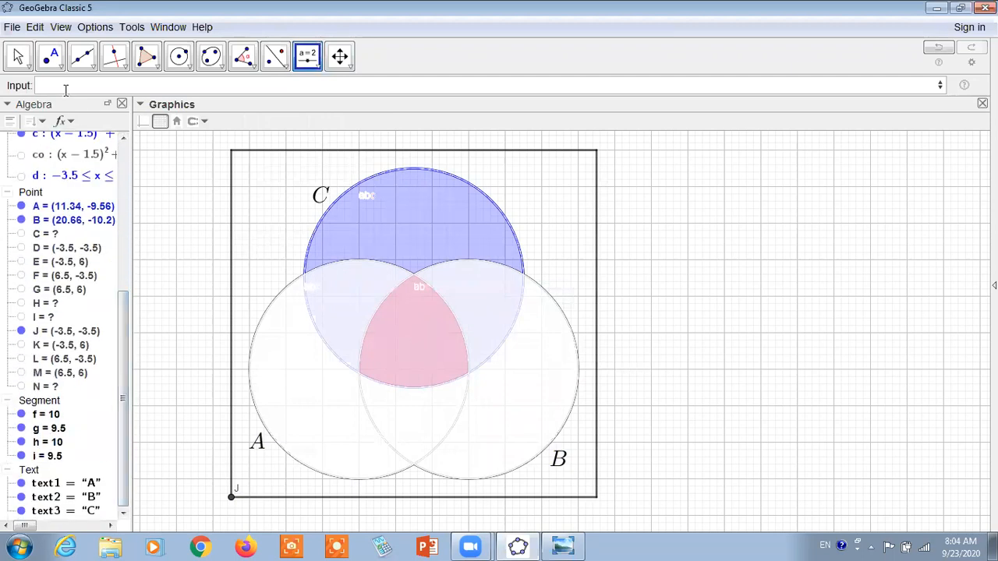
pyautogui.moveTo(125, 374); pyautogui.dragTo(126, 218)
# - Start a new button beside the diagram with caption A_o and the script SetColor[ao, "pink"]
pyautogui.click(312, 61)
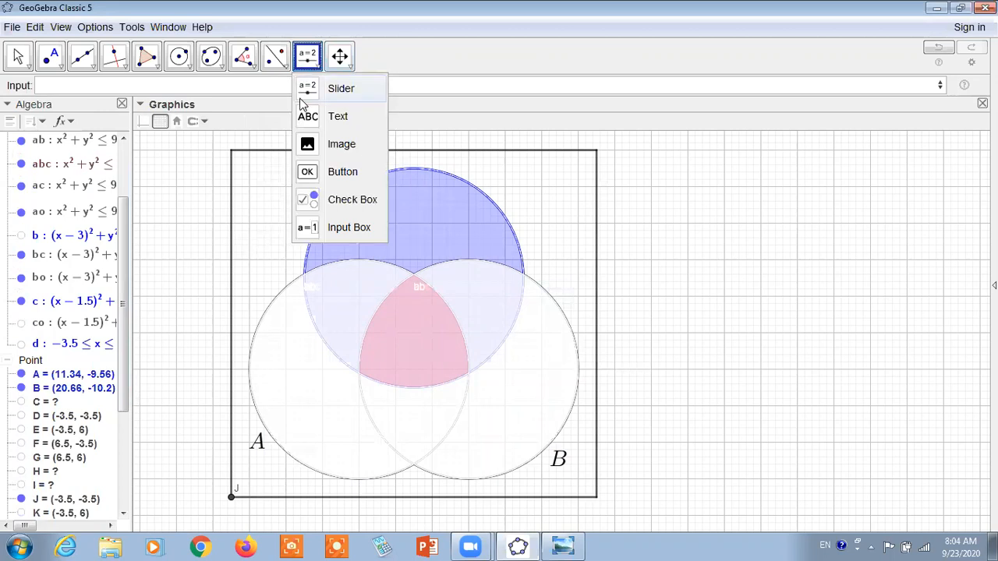
pyautogui.click(332, 169)
pyautogui.click(717, 205)
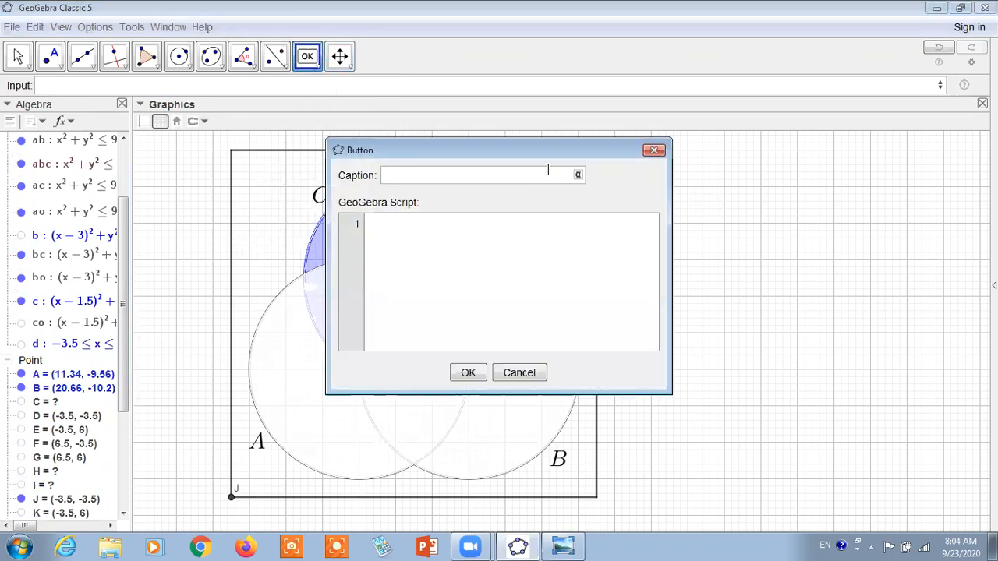
pyautogui.moveTo(498, 152); pyautogui.dragTo(772, 148)
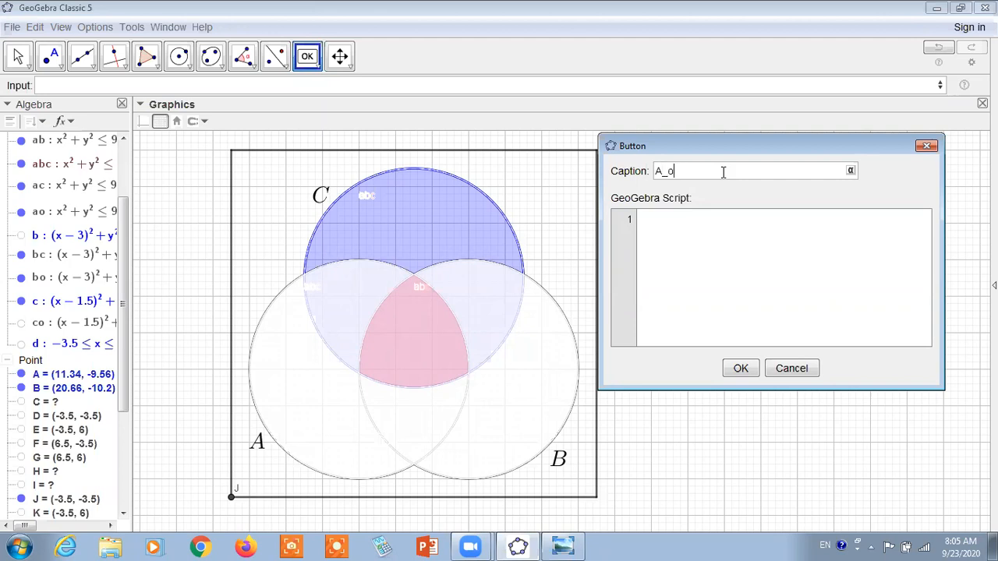
pyautogui.click(689, 238)
pyautogui.write('SetColor[')
pyautogui.write('a')
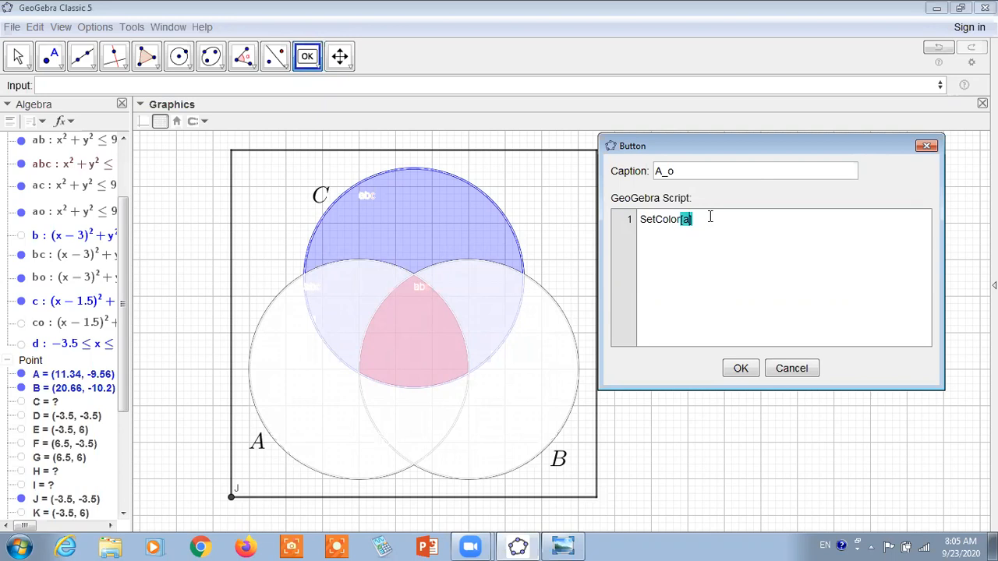
pyautogui.write('o, "pink"')
# - Duplicate the script line and change the copy to SetColor[bo, "pink"]
pyautogui.moveTo(750, 222); pyautogui.dragTo(638, 228)
pyautogui.hotkey('ctrl', 'c')
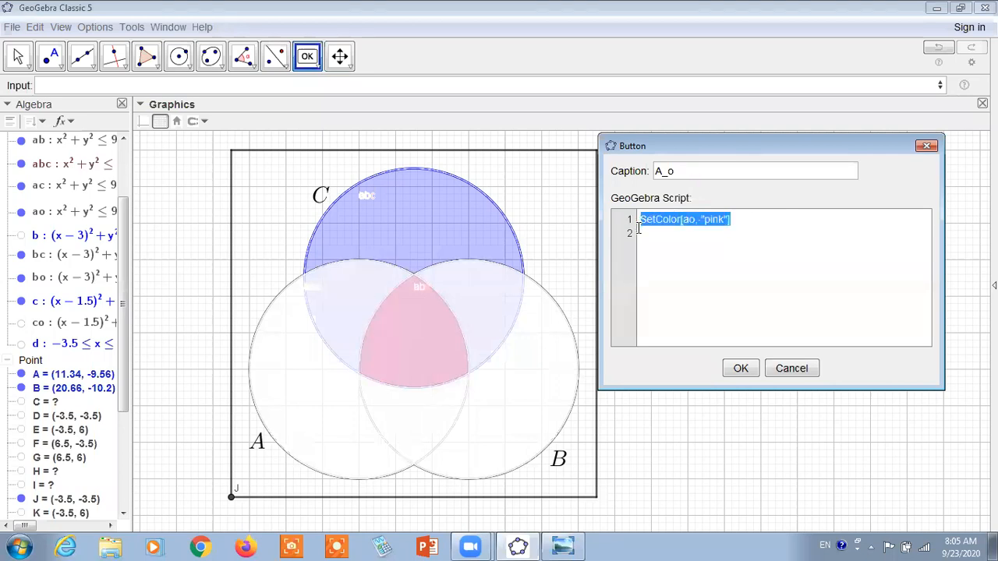
pyautogui.click(685, 244)
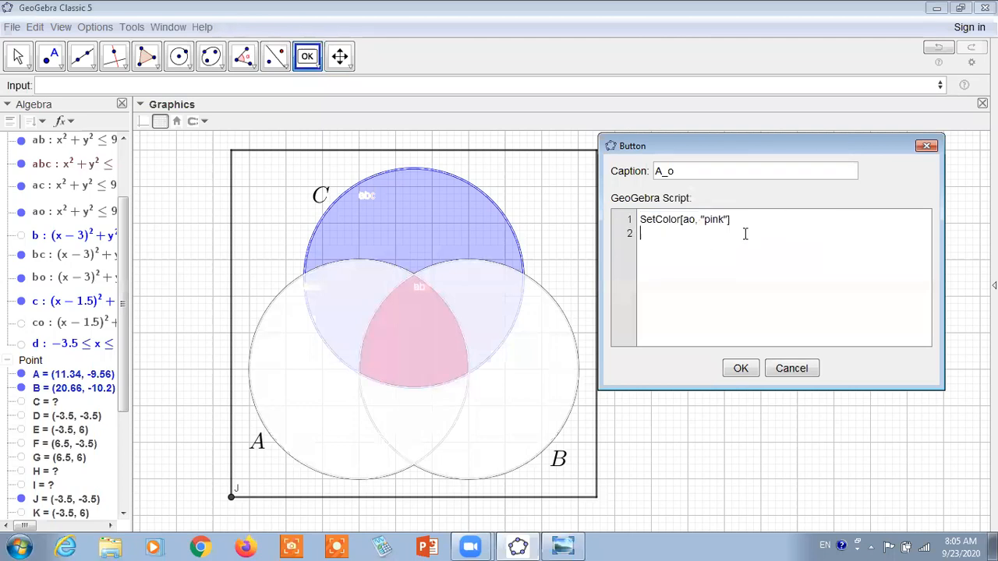
pyautogui.hotkey('ctrl', 'v')
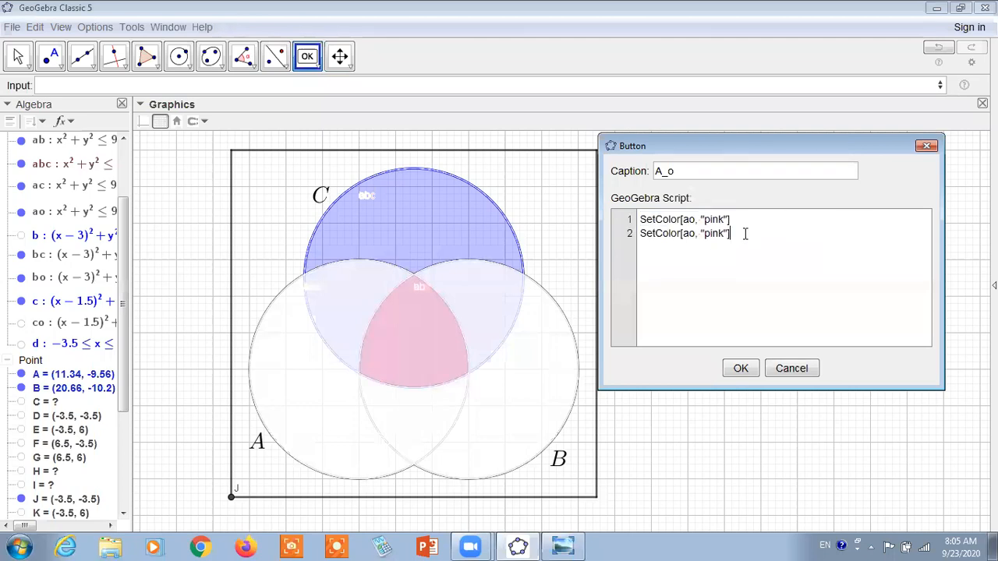
pyautogui.click(688, 234)
pyautogui.press('BackSpace')
pyautogui.write('b')
# - Clear both script lines and cancel the new A_o button
pyautogui.moveTo(757, 228); pyautogui.dragTo(633, 224)
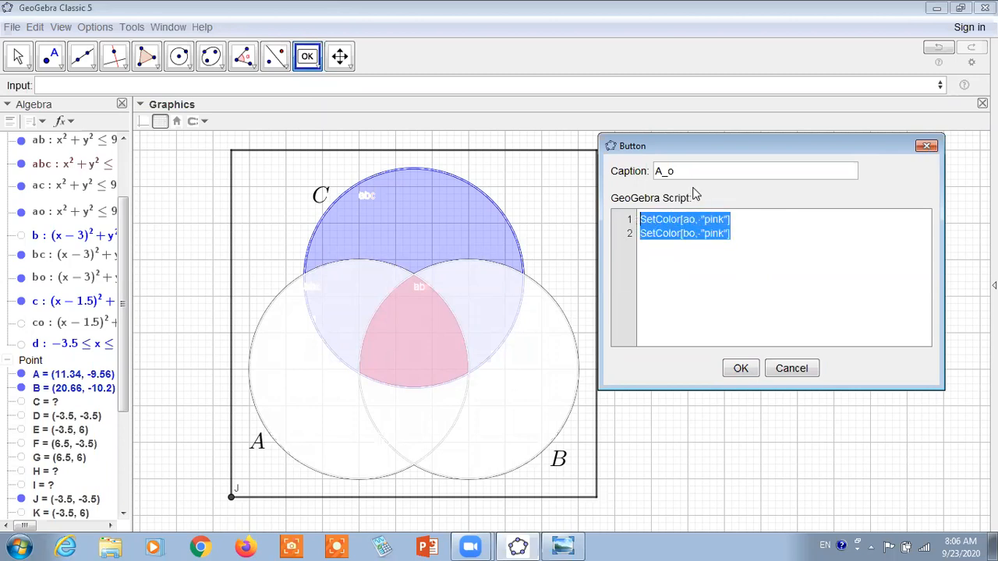
pyautogui.press('Delete')
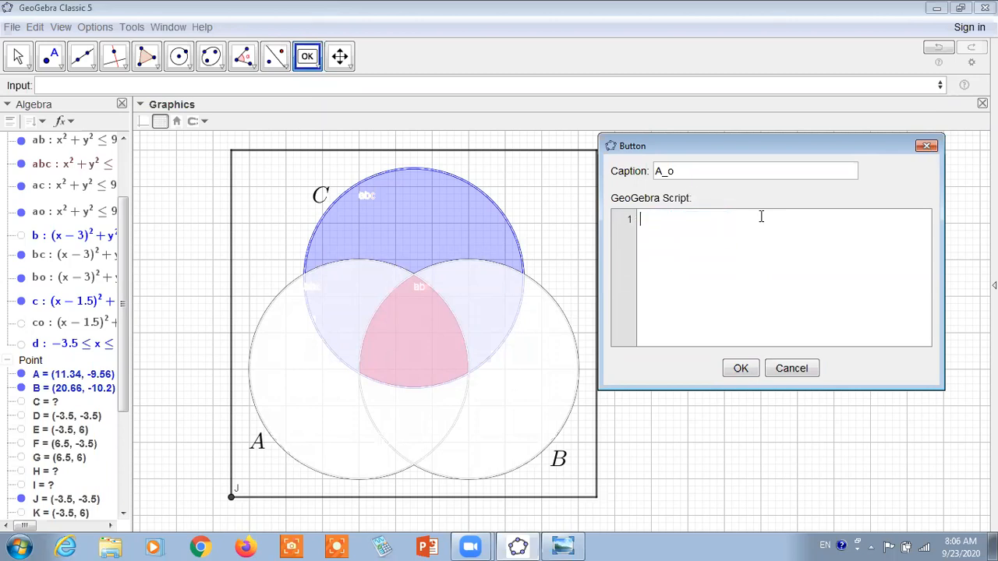
pyautogui.click(791, 374)
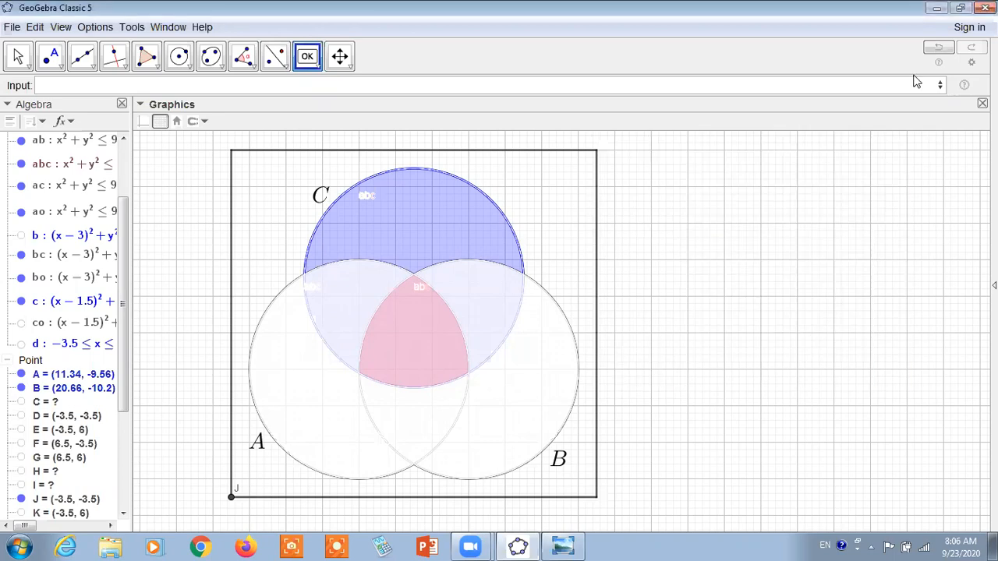
# - Minimize GeoGebra, open the presentation well come 2077.06.06.pptx, and open its embedded file three set shading (2).ggb
pyautogui.click(936, 8)
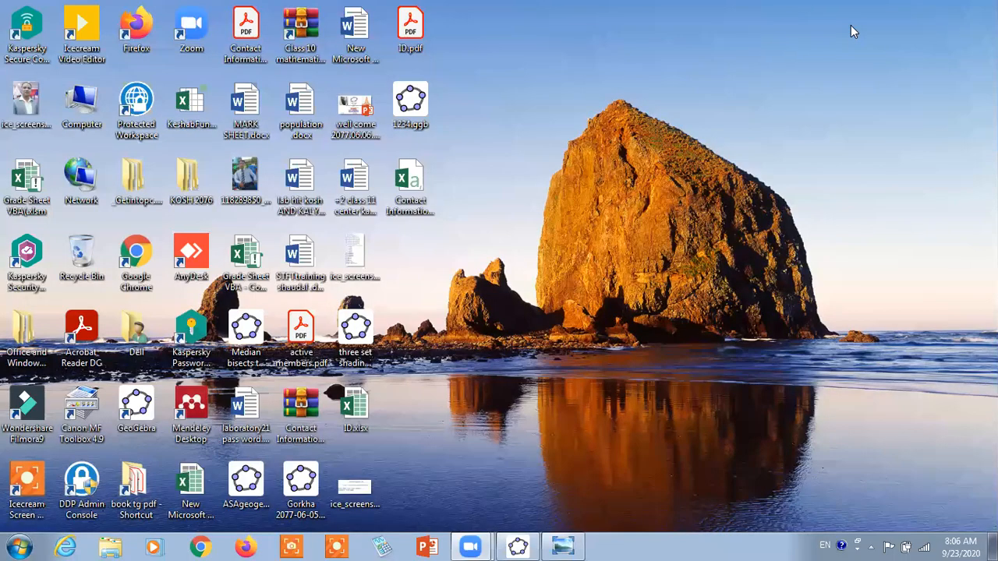
pyautogui.click(359, 113)
pyautogui.doubleClick(359, 113)
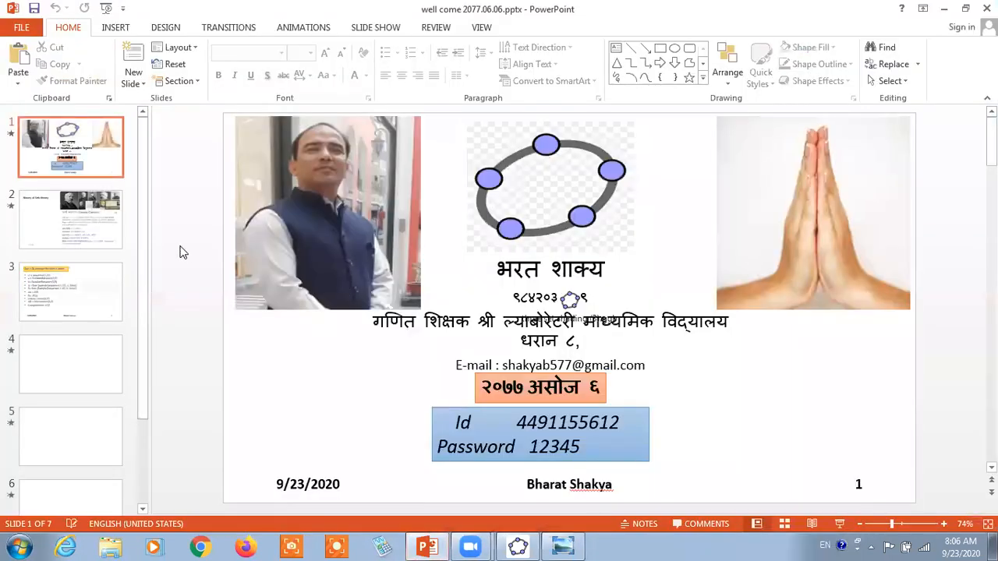
pyautogui.doubleClick(571, 300)
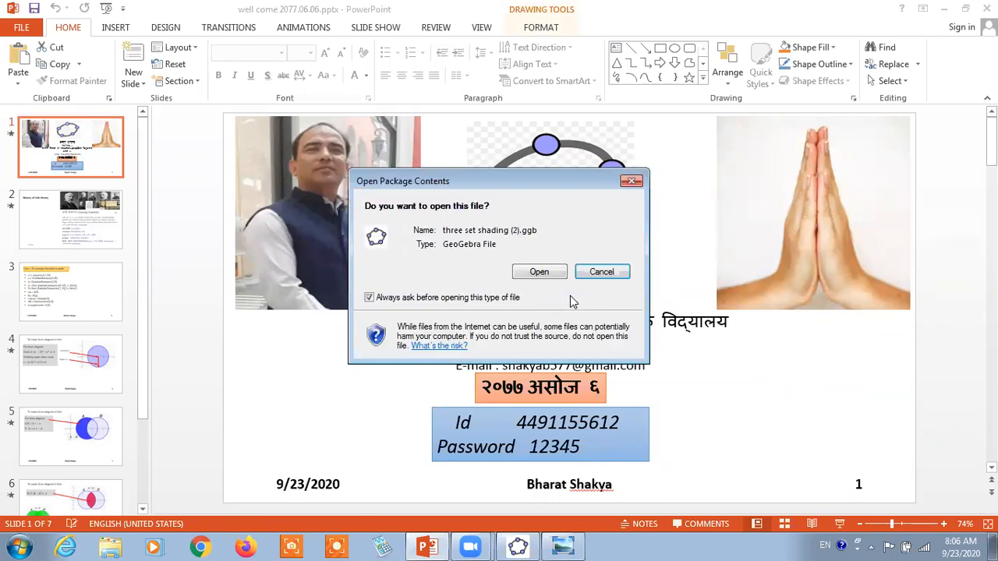
pyautogui.click(535, 271)
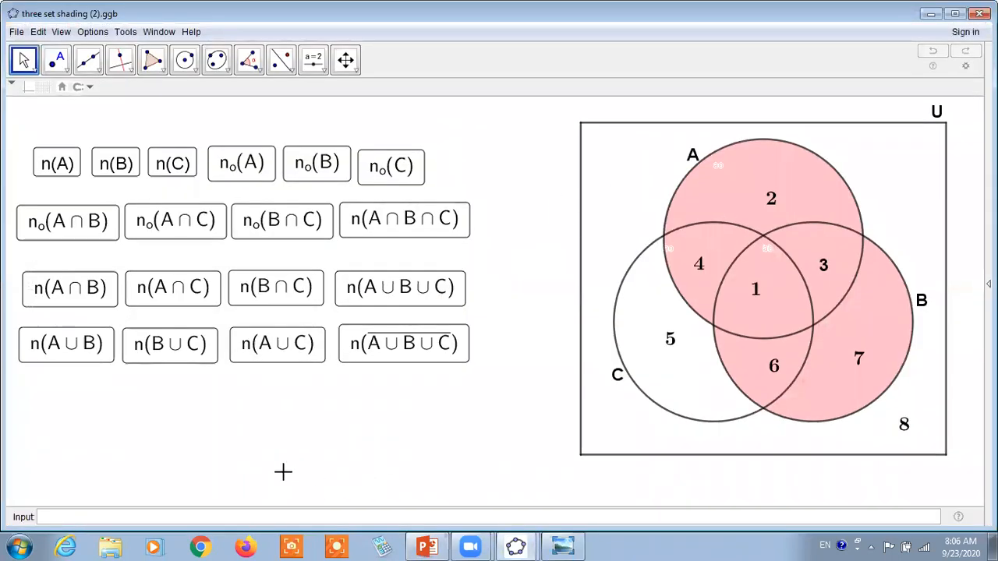
# - Open the n(A) button's On Click script in a widened properties view and highlight its SetColor lines for review
pyautogui.click(60, 35)
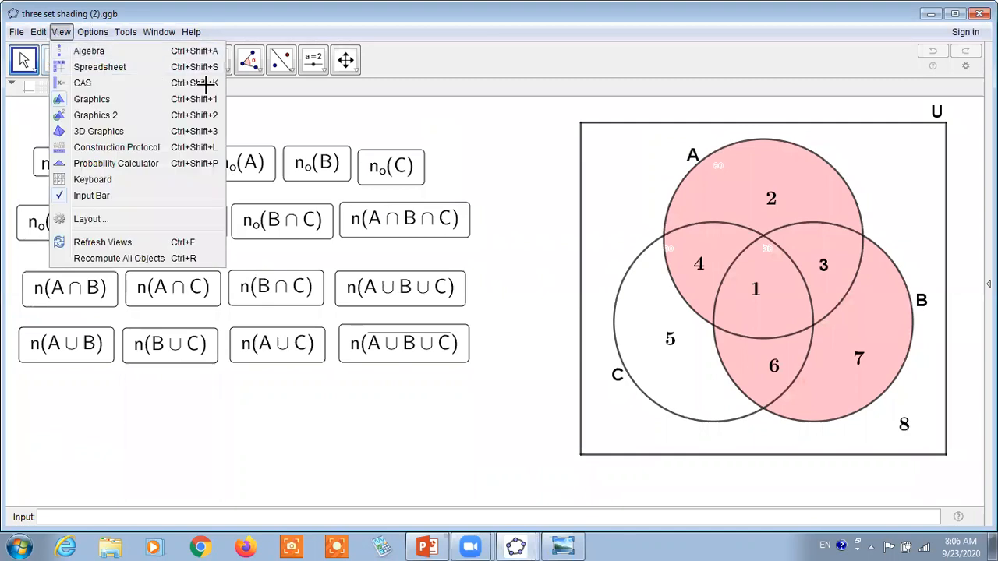
pyautogui.click(502, 287)
pyautogui.rightClick(70, 166)
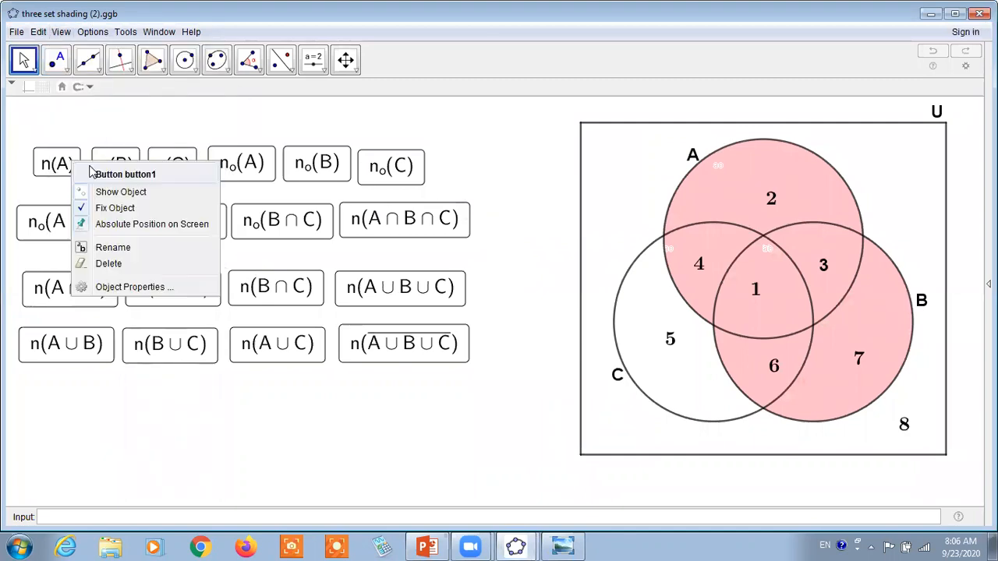
pyautogui.click(141, 285)
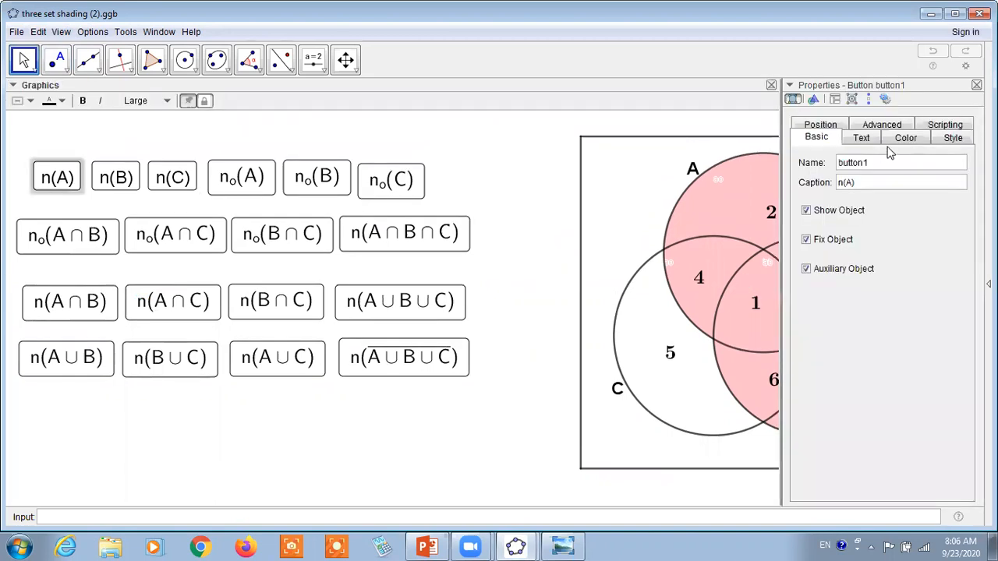
pyautogui.click(952, 131)
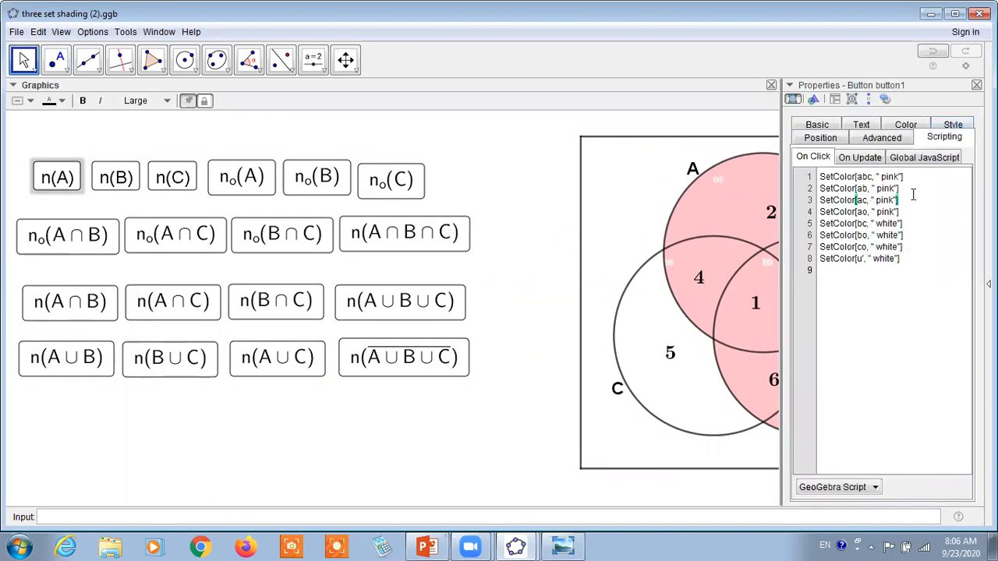
pyautogui.moveTo(779, 205); pyautogui.dragTo(382, 234)
pyautogui.click(607, 240)
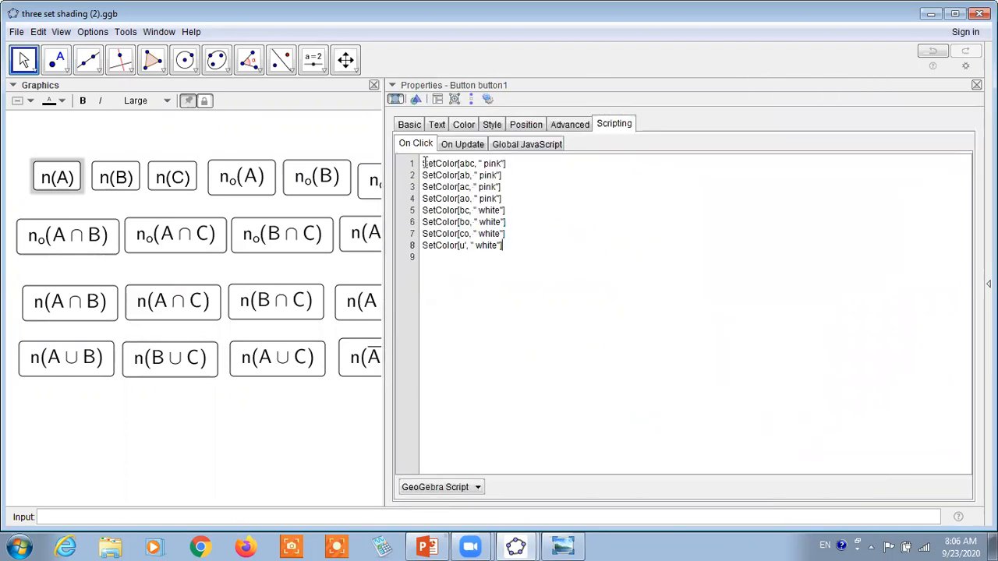
pyautogui.moveTo(425, 164); pyautogui.dragTo(527, 246)
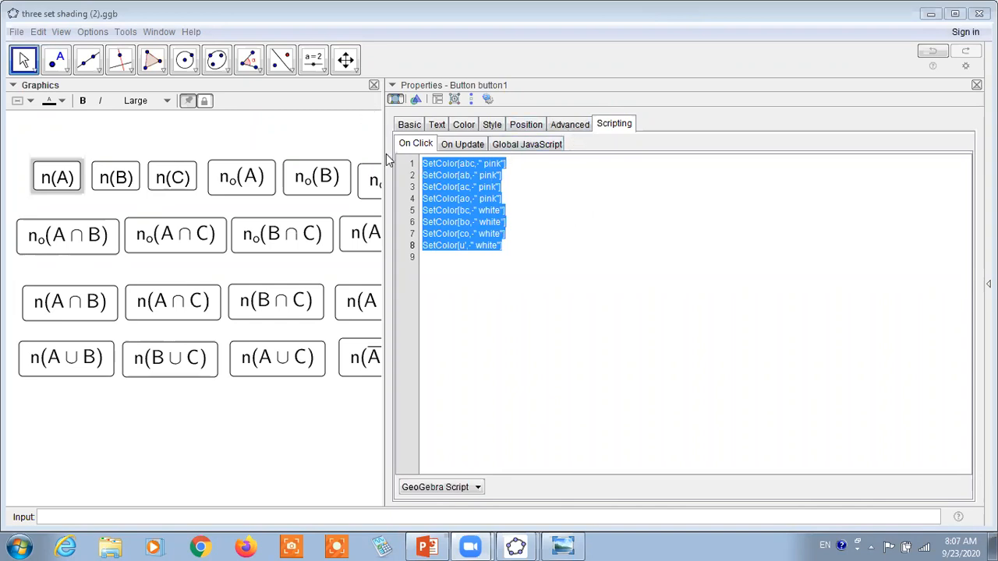
# - Compare the n(A) button's caption in its basic properties with its On Click script, narrowing the properties view
pyautogui.moveTo(386, 162); pyautogui.dragTo(630, 196)
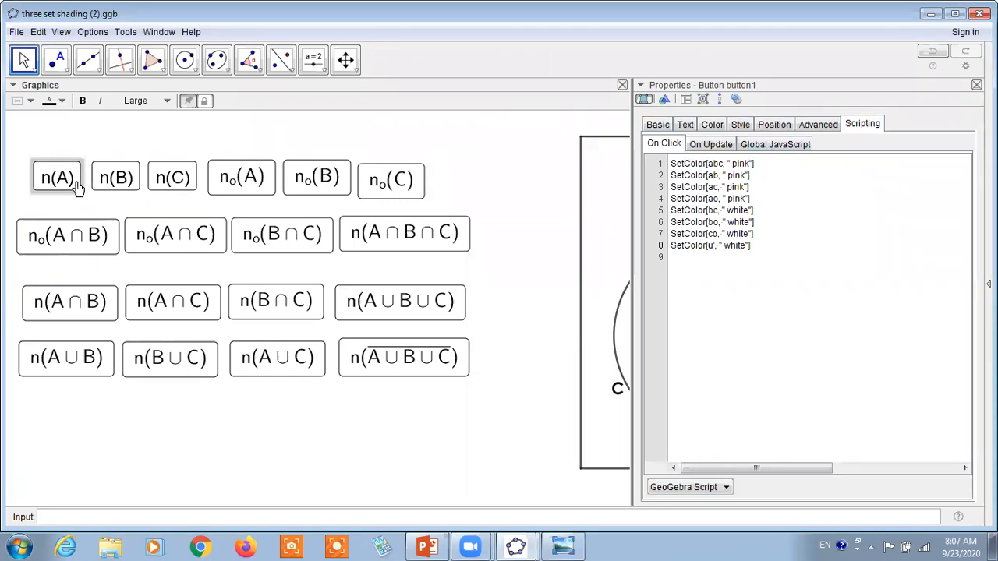
pyautogui.moveTo(632, 198); pyautogui.dragTo(731, 216)
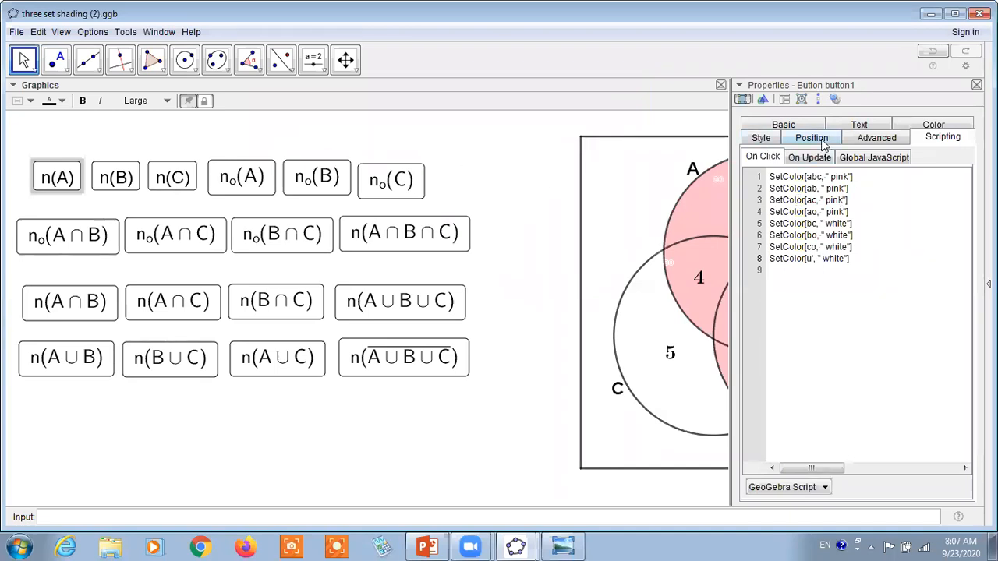
pyautogui.click(782, 125)
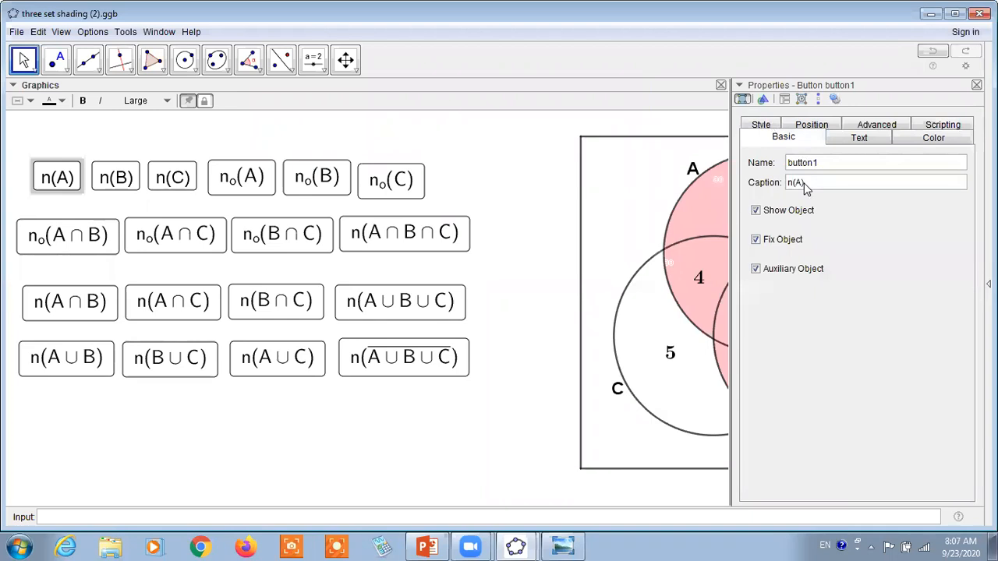
pyautogui.click(945, 127)
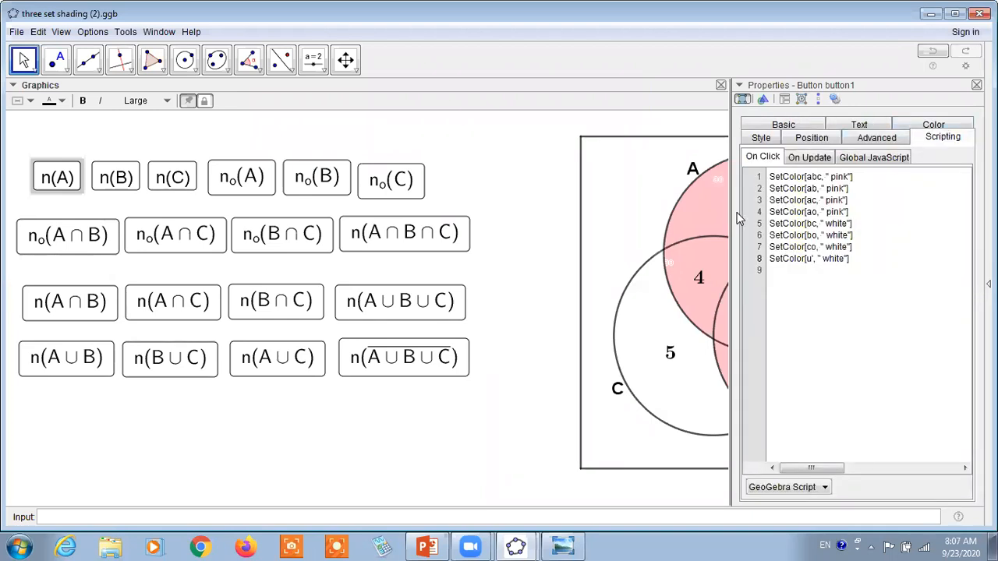
# - Reopen the n(A) button's On Click script in a widened properties view and highlight all its SetColor lines for review
pyautogui.moveTo(739, 218); pyautogui.dragTo(803, 218)
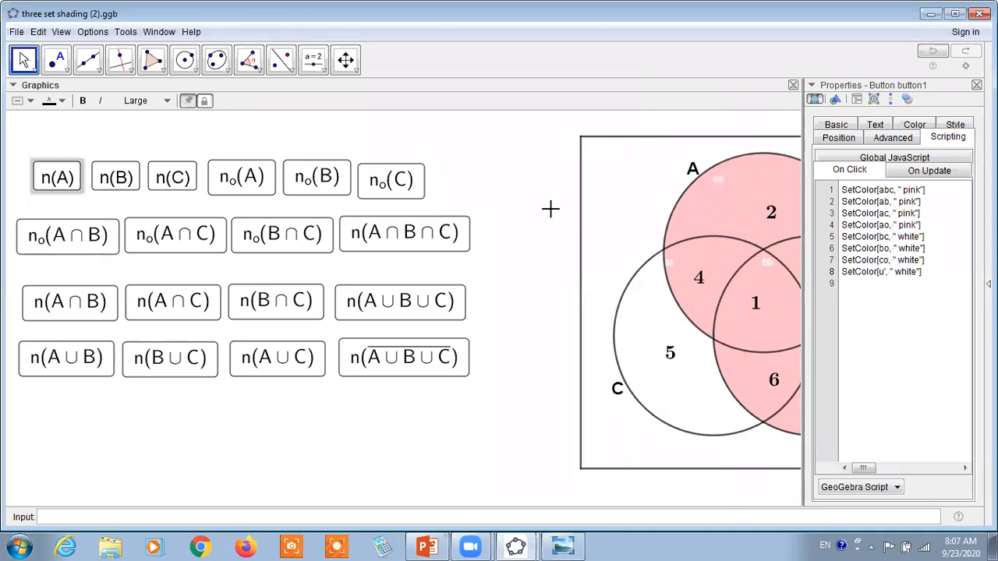
pyautogui.click(585, 226)
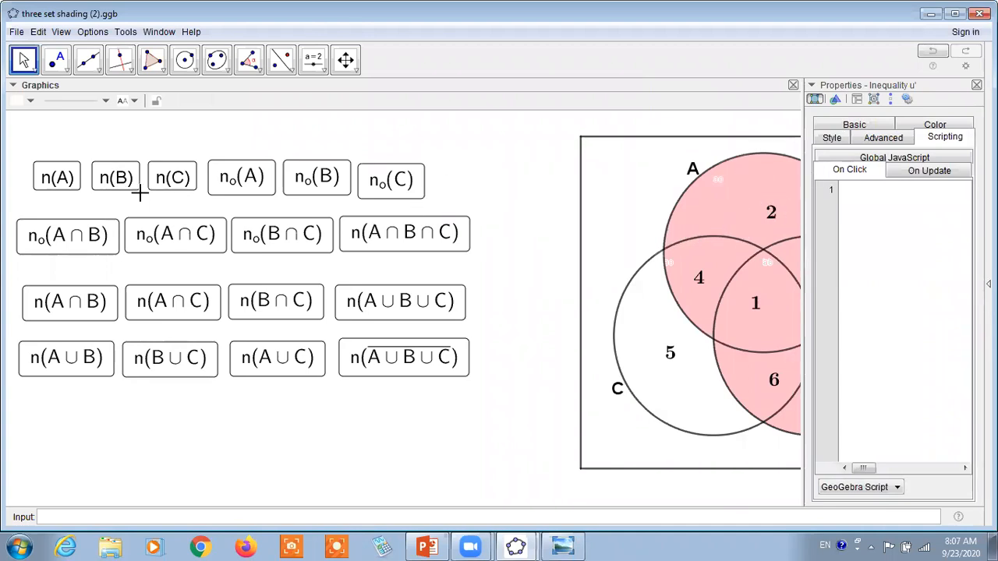
pyautogui.click(70, 181)
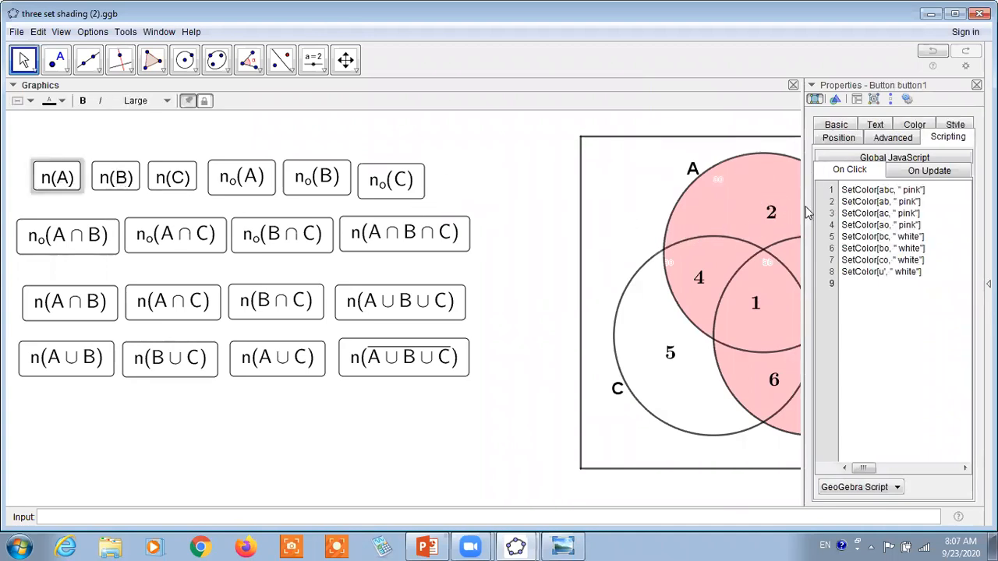
pyautogui.moveTo(802, 209); pyautogui.dragTo(606, 209)
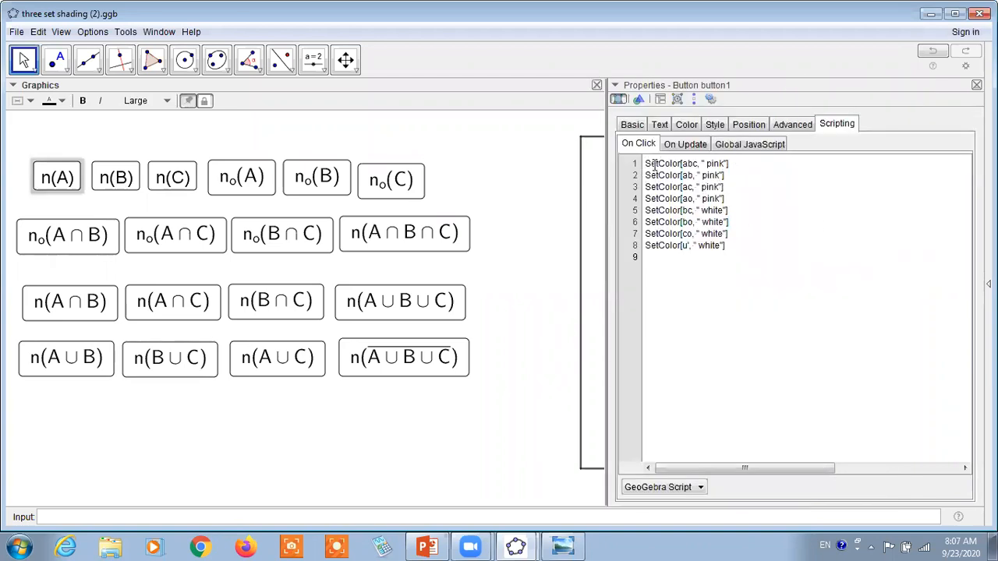
pyautogui.moveTo(646, 164); pyautogui.dragTo(713, 179)
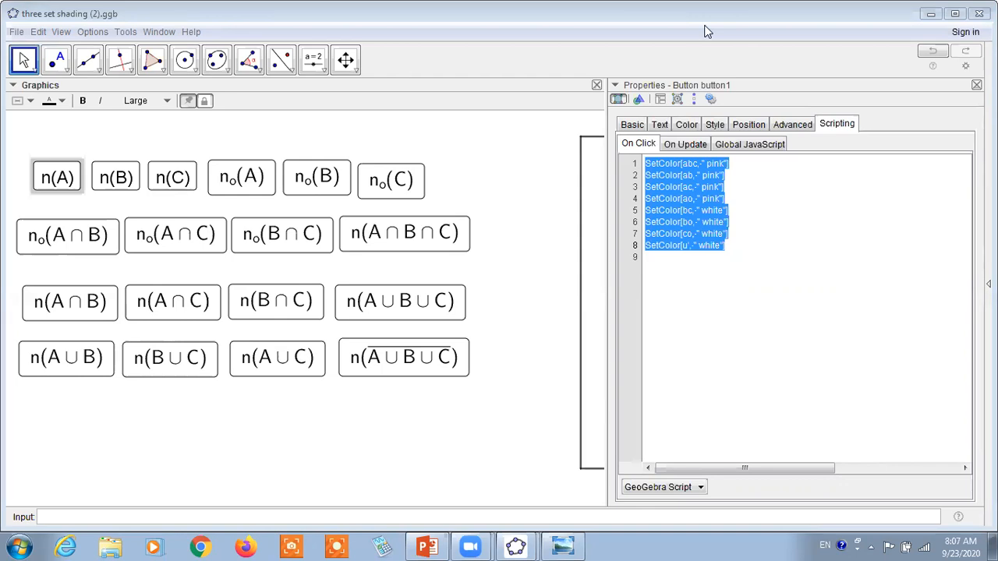
pyautogui.moveTo(608, 173); pyautogui.dragTo(742, 193)
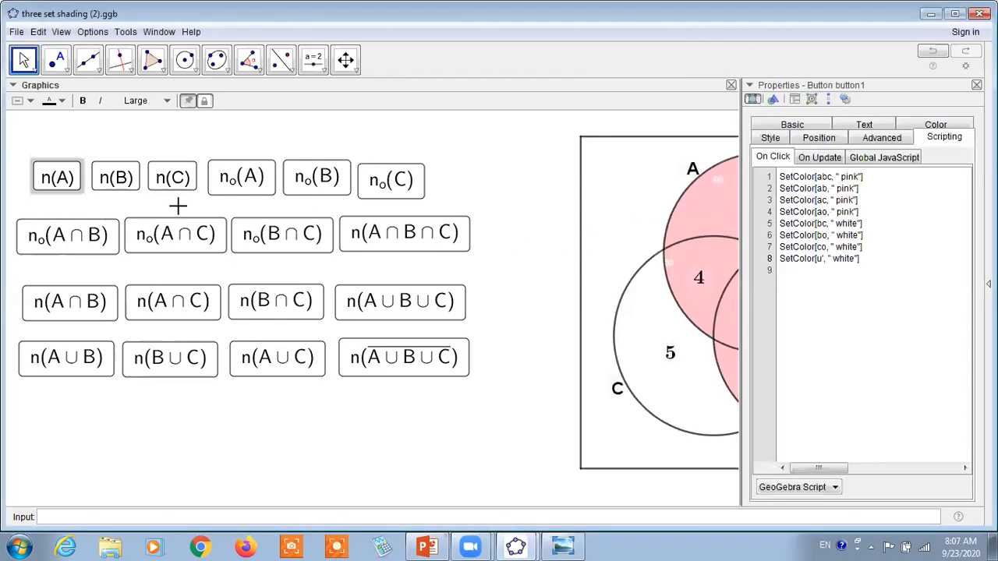
# - Examine the n(B) button's On Click script, highlighting all its SetColor lines and widening the properties view
pyautogui.click(122, 187)
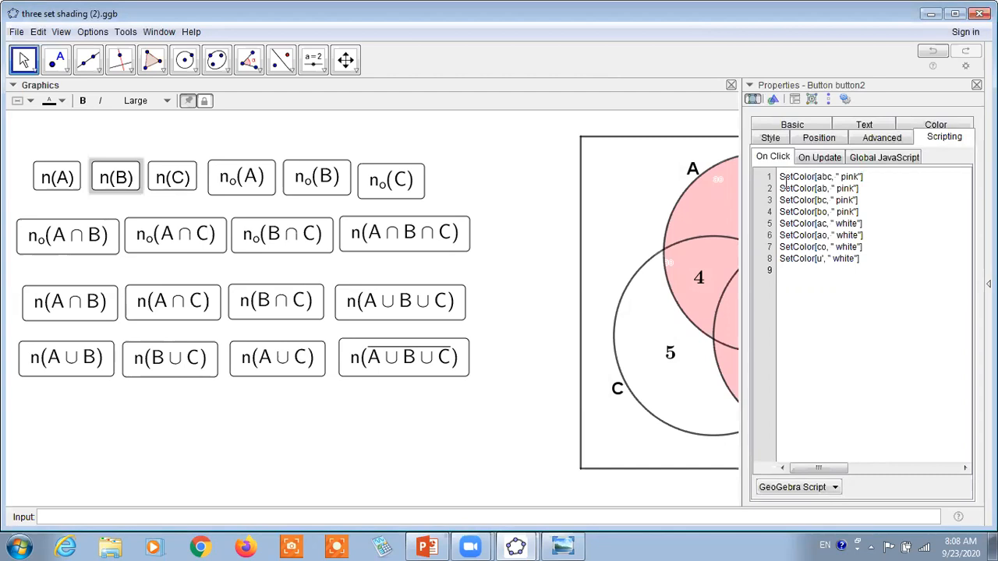
pyautogui.moveTo(782, 177); pyautogui.dragTo(863, 276)
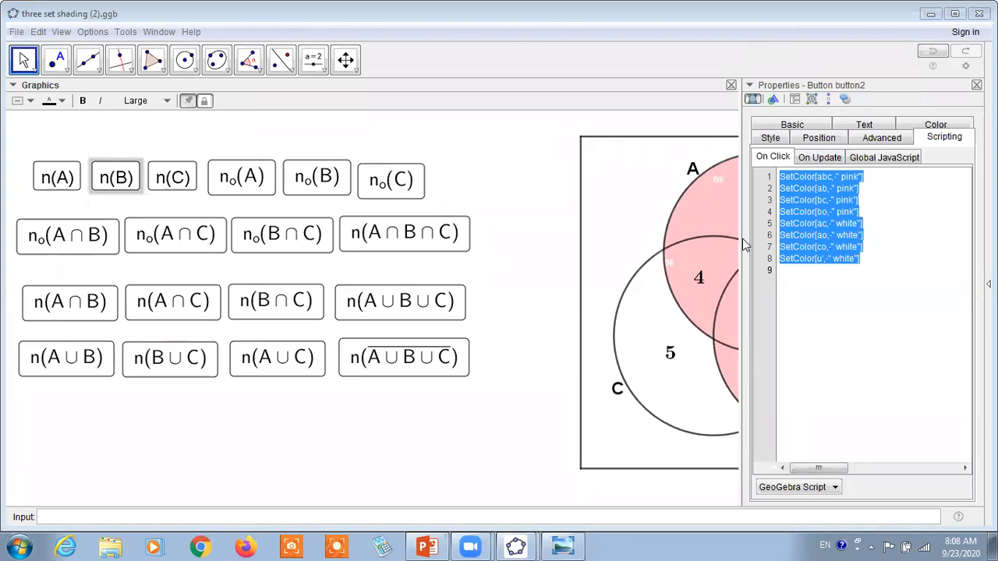
pyautogui.moveTo(741, 238); pyautogui.dragTo(578, 254)
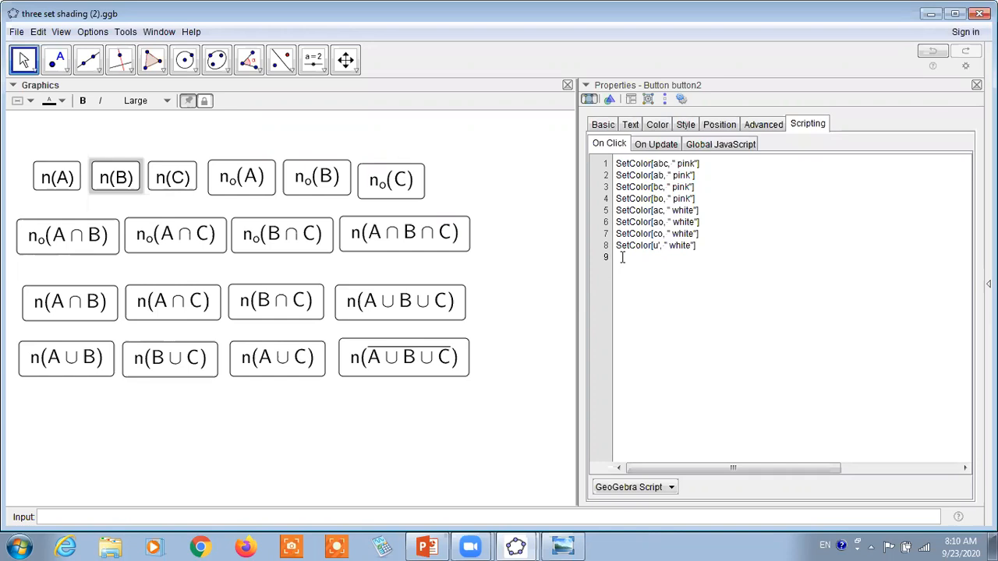
# - Examine the n(C) button's On Click script by highlighting its SetColor lines, and narrow the properties view to show the diagram
pyautogui.click(166, 191)
pyautogui.moveTo(616, 163); pyautogui.dragTo(711, 256)
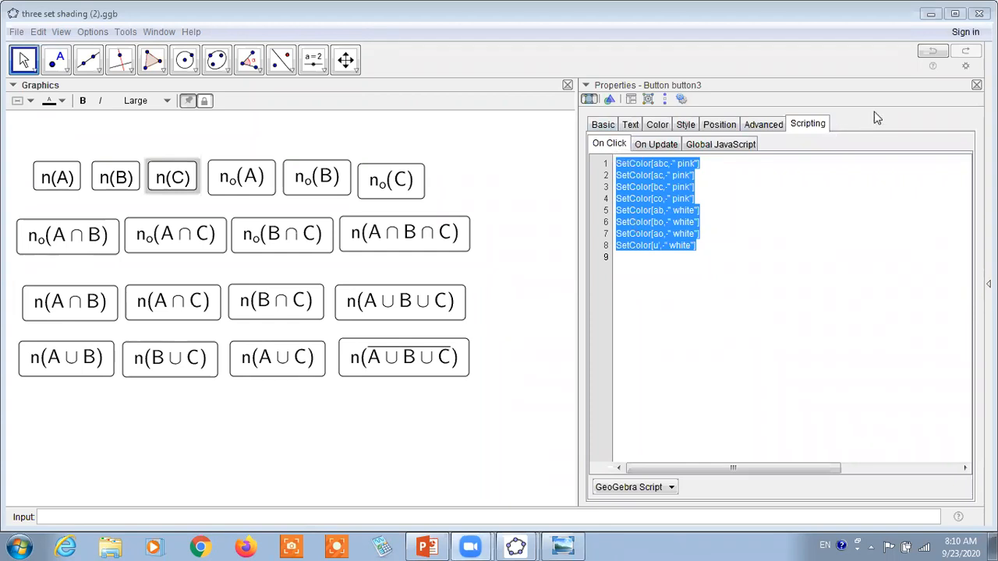
pyautogui.moveTo(576, 187); pyautogui.dragTo(814, 187)
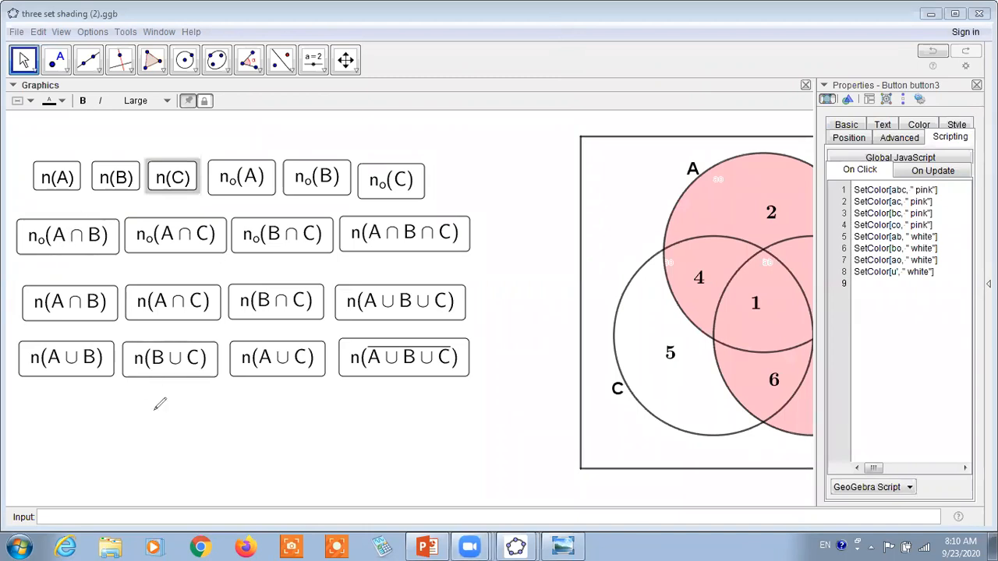
# - Handwrite the LaTeX caption syntax $A \cap B$ in red below the button rows as an on-screen annotation
pyautogui.moveTo(161, 414)
pyautogui.mouseDown()
pyautogui.moveTo(139, 417)
pyautogui.moveTo(187, 451)
pyautogui.moveTo(139, 458)
pyautogui.mouseUp()
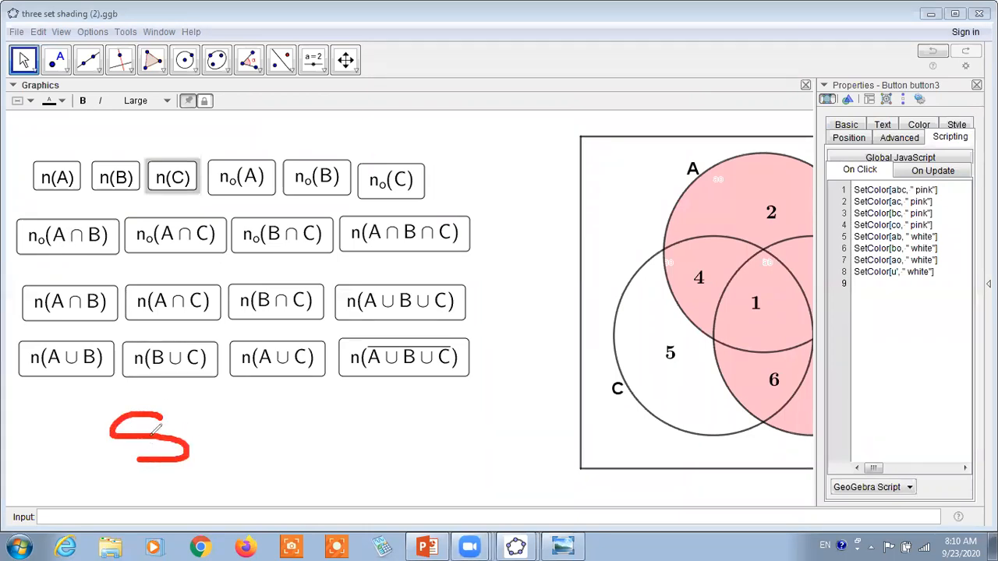
pyautogui.moveTo(131, 408); pyautogui.dragTo(165, 471)
pyautogui.moveTo(227, 415); pyautogui.dragTo(224, 460)
pyautogui.moveTo(226, 417)
pyautogui.mouseDown()
pyautogui.moveTo(263, 453)
pyautogui.moveTo(252, 443)
pyautogui.moveTo(304, 442)
pyautogui.mouseUp()
pyautogui.moveTo(330, 418)
pyautogui.mouseDown()
pyautogui.moveTo(314, 439)
pyautogui.moveTo(375, 428)
pyautogui.moveTo(385, 457)
pyautogui.moveTo(397, 434)
pyautogui.moveTo(390, 448)
pyautogui.mouseUp()
pyautogui.moveTo(403, 401)
pyautogui.mouseDown()
pyautogui.moveTo(450, 439)
pyautogui.moveTo(419, 396)
pyautogui.moveTo(477, 421)
pyautogui.moveTo(447, 441)
pyautogui.mouseUp()
pyautogui.moveTo(556, 396)
pyautogui.mouseDown()
pyautogui.moveTo(550, 425)
pyautogui.moveTo(518, 449)
pyautogui.mouseUp()
pyautogui.moveTo(516, 371); pyautogui.dragTo(535, 472)
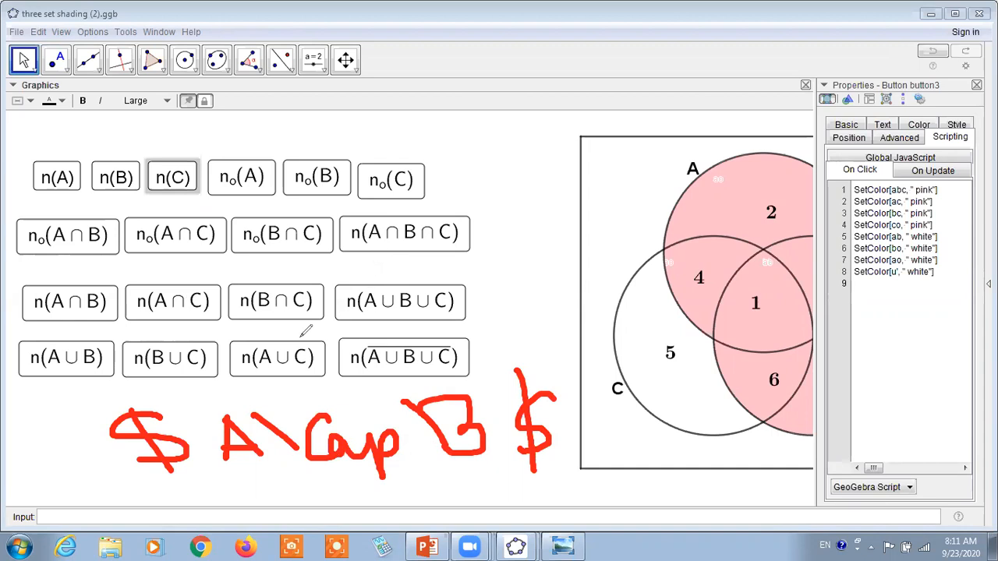
# - Annotate the union syntax $A \cup B$ over the Venn diagram with a pointer line and a box above it, and clear all drawings
pyautogui.moveTo(298, 338)
pyautogui.mouseDown()
pyautogui.moveTo(499, 261)
pyautogui.moveTo(498, 287)
pyautogui.mouseUp()
pyautogui.moveTo(500, 227); pyautogui.dragTo(520, 313)
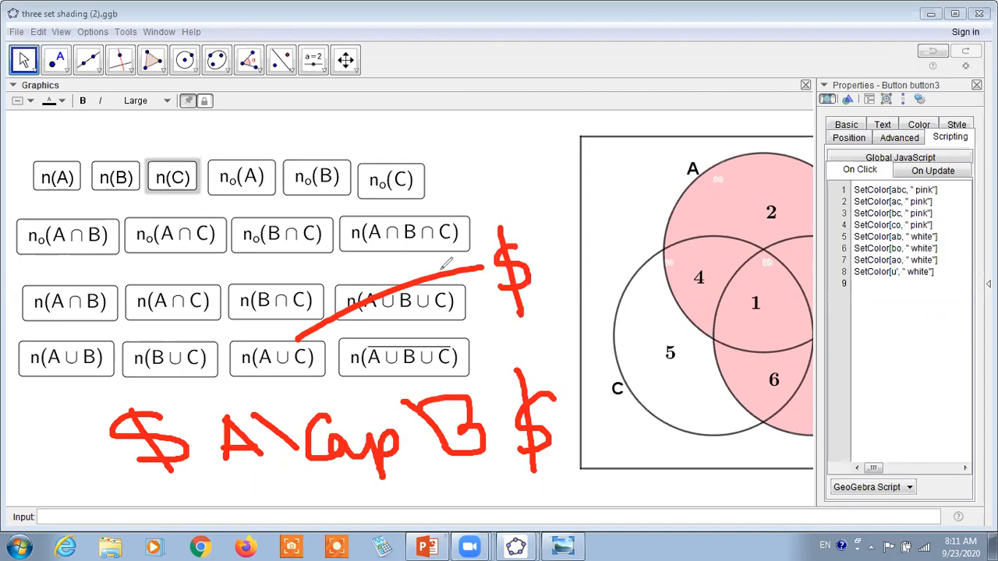
pyautogui.moveTo(555, 251)
pyautogui.mouseDown()
pyautogui.moveTo(586, 219)
pyautogui.moveTo(624, 278)
pyautogui.mouseUp()
pyautogui.moveTo(555, 277); pyautogui.dragTo(630, 269)
pyautogui.moveTo(614, 209); pyautogui.dragTo(706, 296)
pyautogui.moveTo(703, 205)
pyautogui.mouseDown()
pyautogui.moveTo(716, 257)
pyautogui.moveTo(747, 251)
pyautogui.moveTo(767, 282)
pyautogui.moveTo(773, 237)
pyautogui.mouseUp()
pyautogui.moveTo(780, 178); pyautogui.dragTo(794, 247)
pyautogui.moveTo(792, 189)
pyautogui.mouseDown()
pyautogui.moveTo(798, 226)
pyautogui.moveTo(778, 242)
pyautogui.mouseUp()
pyautogui.moveTo(492, 148); pyautogui.dragTo(494, 185)
pyautogui.moveTo(491, 147)
pyautogui.mouseDown()
pyautogui.moveTo(667, 149)
pyautogui.moveTo(542, 180)
pyautogui.moveTo(508, 176)
pyautogui.moveTo(643, 165)
pyautogui.moveTo(577, 169)
pyautogui.mouseUp()
pyautogui.moveTo(759, 346); pyautogui.dragTo(733, 379)
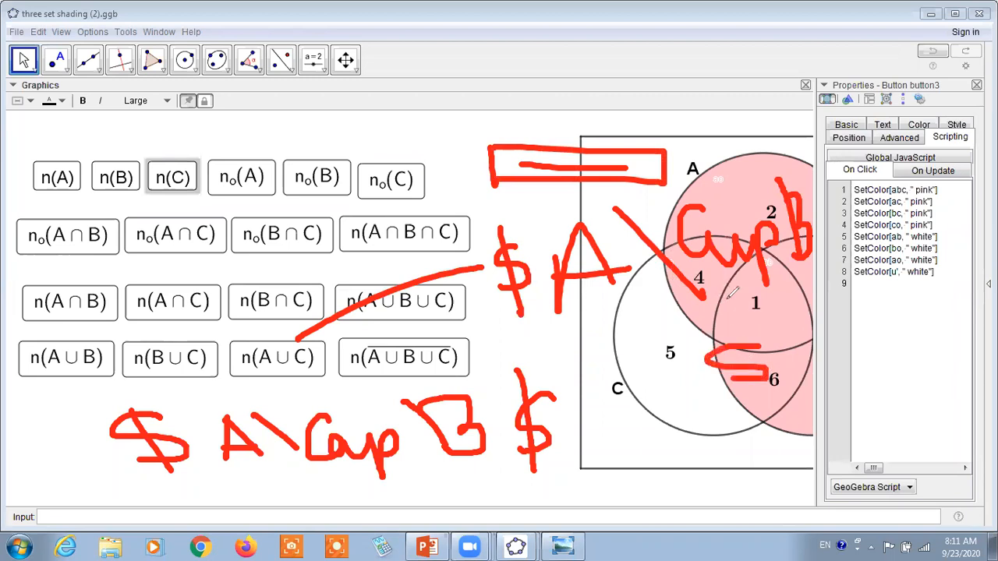
pyautogui.moveTo(727, 299); pyautogui.dragTo(755, 381)
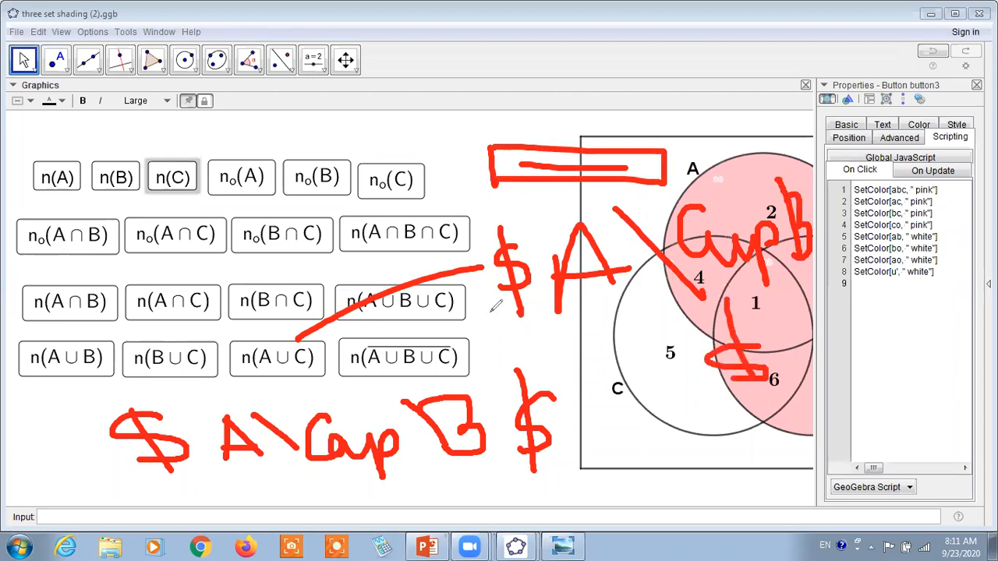
pyautogui.click(651, 118)
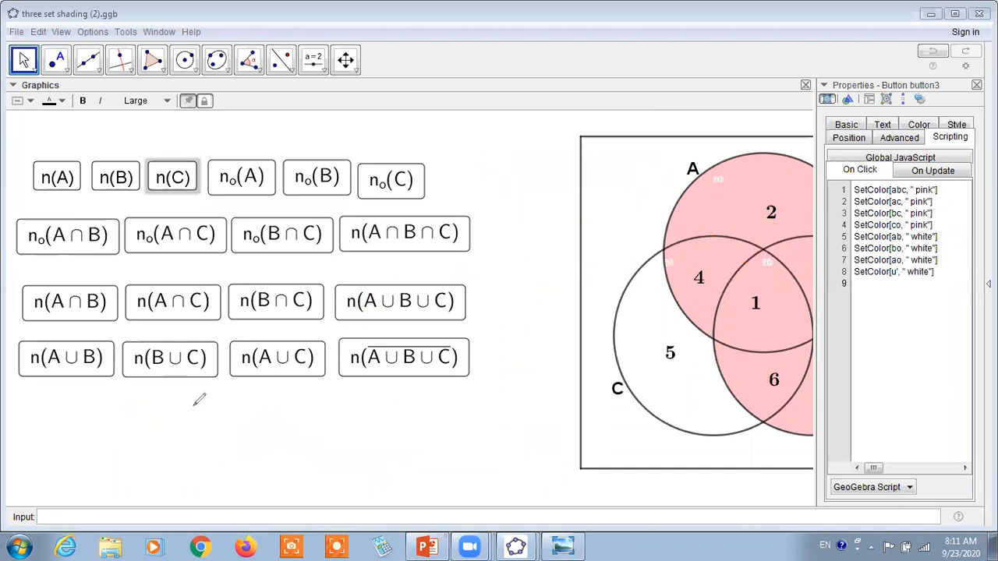
# - Handwrite the LaTeX \overline{} syntax for the complement of a union between dollar signs below the button rows, and clear the annotation
pyautogui.moveTo(118, 416)
pyautogui.mouseDown()
pyautogui.moveTo(152, 439)
pyautogui.moveTo(92, 473)
pyautogui.mouseUp()
pyautogui.moveTo(87, 407); pyautogui.dragTo(136, 511)
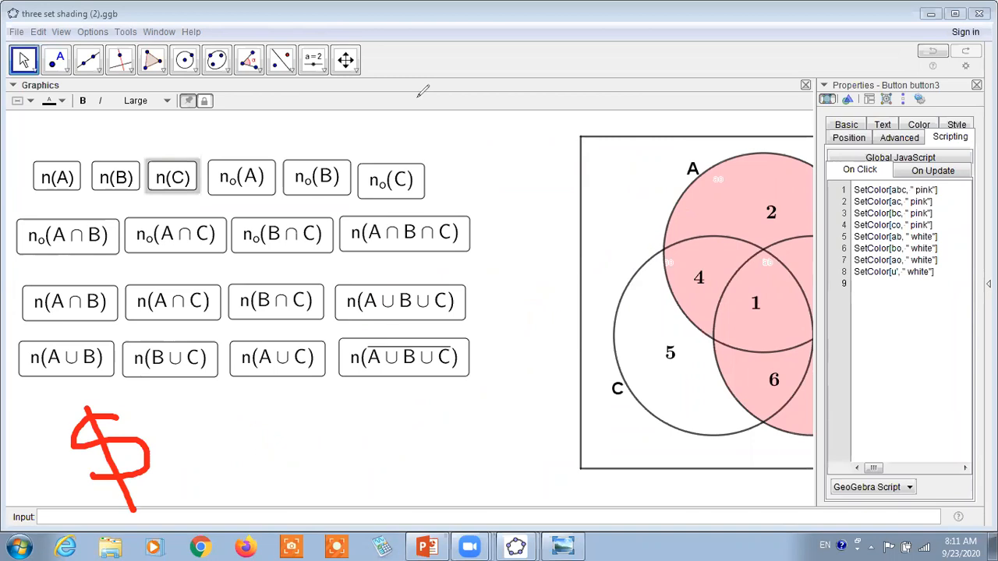
pyautogui.moveTo(158, 402); pyautogui.dragTo(192, 474)
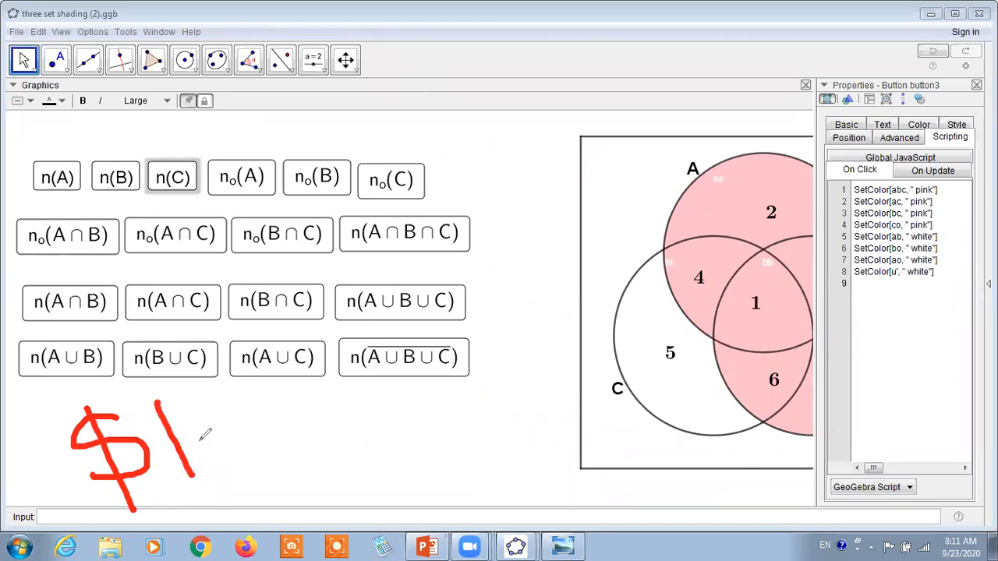
pyautogui.moveTo(215, 441)
pyautogui.mouseDown()
pyautogui.moveTo(221, 471)
pyautogui.moveTo(218, 440)
pyautogui.moveTo(248, 448)
pyautogui.moveTo(289, 437)
pyautogui.moveTo(319, 439)
pyautogui.moveTo(348, 466)
pyautogui.mouseUp()
pyautogui.moveTo(338, 424)
pyautogui.mouseDown()
pyautogui.moveTo(343, 465)
pyautogui.moveTo(367, 457)
pyautogui.moveTo(377, 431)
pyautogui.moveTo(392, 448)
pyautogui.moveTo(443, 437)
pyautogui.moveTo(445, 466)
pyautogui.mouseUp()
pyautogui.moveTo(460, 412); pyautogui.dragTo(484, 470)
pyautogui.moveTo(528, 401); pyautogui.dragTo(538, 477)
pyautogui.moveTo(493, 425)
pyautogui.mouseDown()
pyautogui.moveTo(480, 457)
pyautogui.moveTo(516, 460)
pyautogui.moveTo(503, 445)
pyautogui.moveTo(530, 464)
pyautogui.moveTo(574, 435)
pyautogui.moveTo(601, 474)
pyautogui.mouseUp()
pyautogui.moveTo(599, 446)
pyautogui.mouseDown()
pyautogui.moveTo(609, 442)
pyautogui.moveTo(609, 454)
pyautogui.mouseUp()
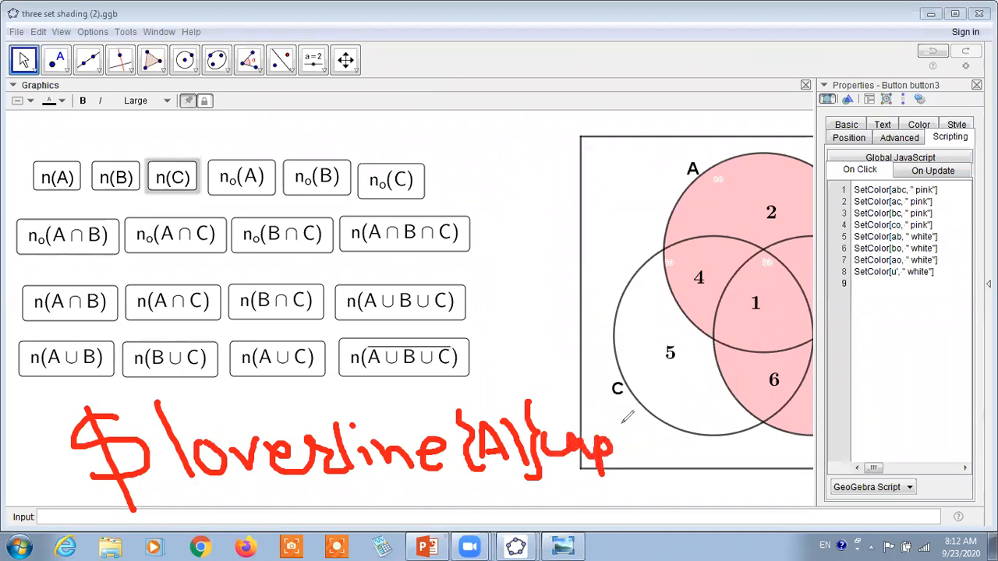
pyautogui.moveTo(628, 411)
pyautogui.mouseDown()
pyautogui.moveTo(633, 460)
pyautogui.moveTo(641, 456)
pyautogui.mouseUp()
pyautogui.moveTo(669, 399)
pyautogui.mouseDown()
pyautogui.moveTo(698, 462)
pyautogui.moveTo(784, 439)
pyautogui.moveTo(788, 399)
pyautogui.moveTo(813, 472)
pyautogui.mouseUp()
pyautogui.moveTo(592, 301)
pyautogui.mouseDown()
pyautogui.moveTo(628, 334)
pyautogui.moveTo(555, 355)
pyautogui.moveTo(597, 360)
pyautogui.mouseUp()
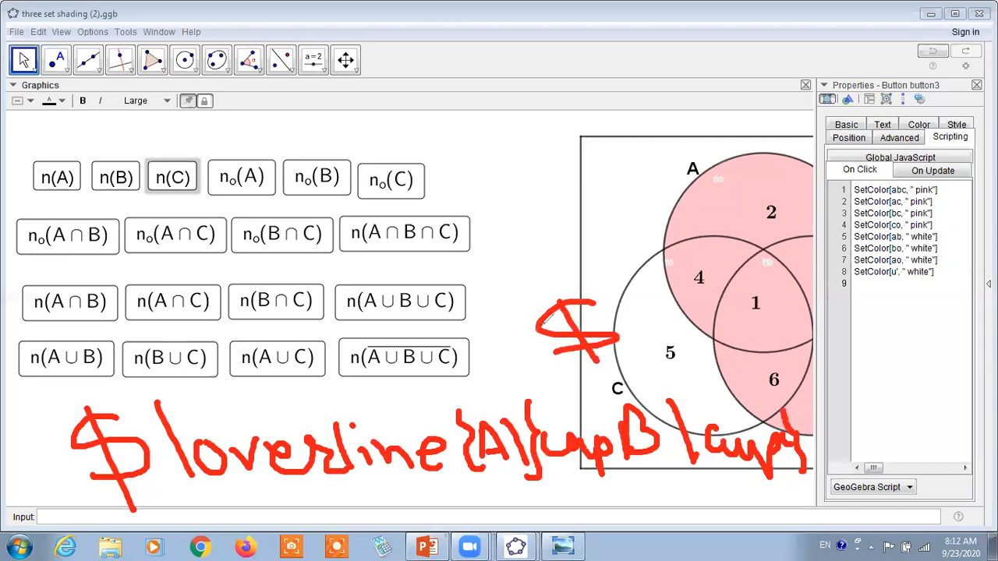
pyautogui.click(705, 60)
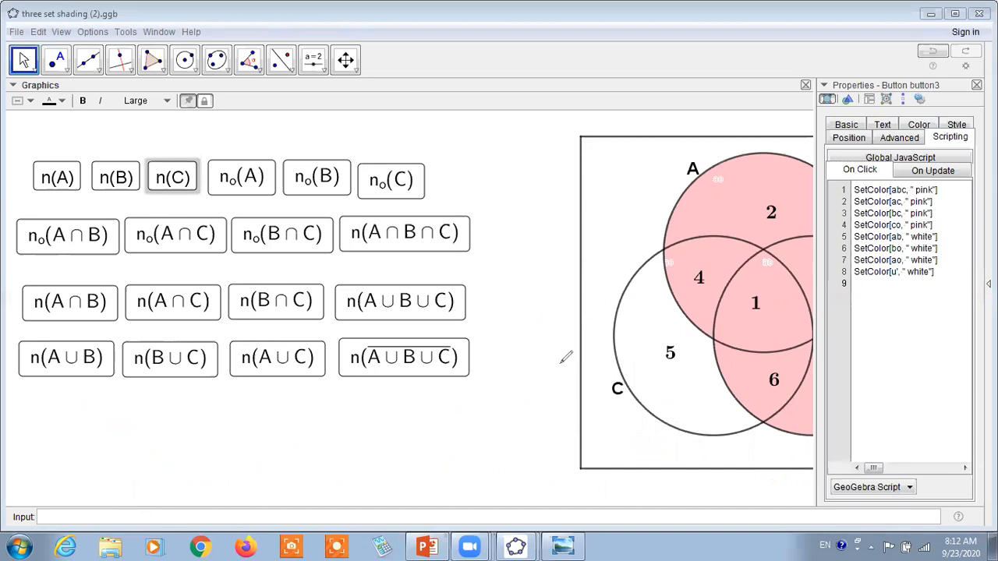
# - Handwrite the letters A B C in red below the button rows
pyautogui.moveTo(178, 435)
pyautogui.mouseDown()
pyautogui.moveTo(213, 459)
pyautogui.moveTo(211, 471)
pyautogui.moveTo(209, 448)
pyautogui.moveTo(233, 466)
pyautogui.moveTo(238, 429)
pyautogui.moveTo(231, 468)
pyautogui.mouseUp()
pyautogui.moveTo(294, 434); pyautogui.dragTo(296, 466)
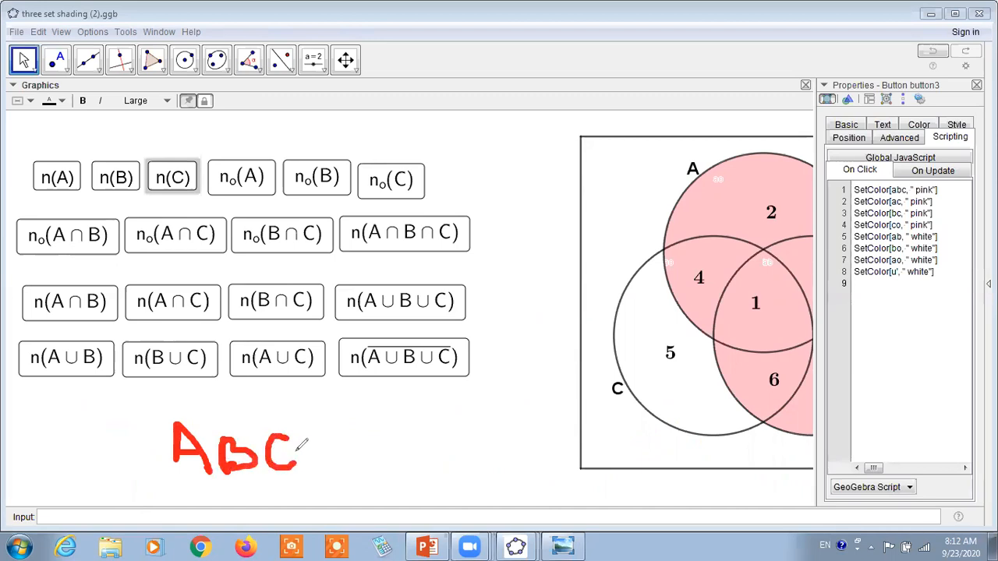